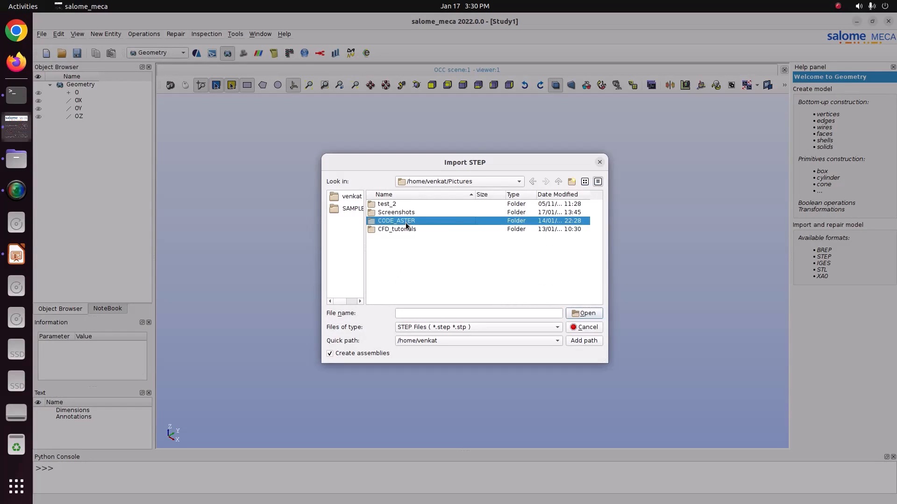
Import Tensile_sample.STEP from the CODE_ASTER/73_LCF_Fatigue folder
double_click(404, 221)
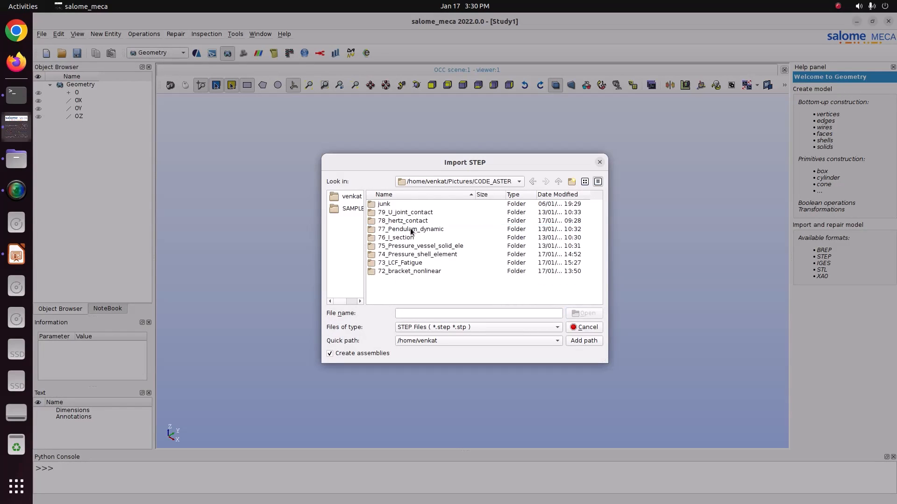
double_click(413, 263)
left_click(413, 204)
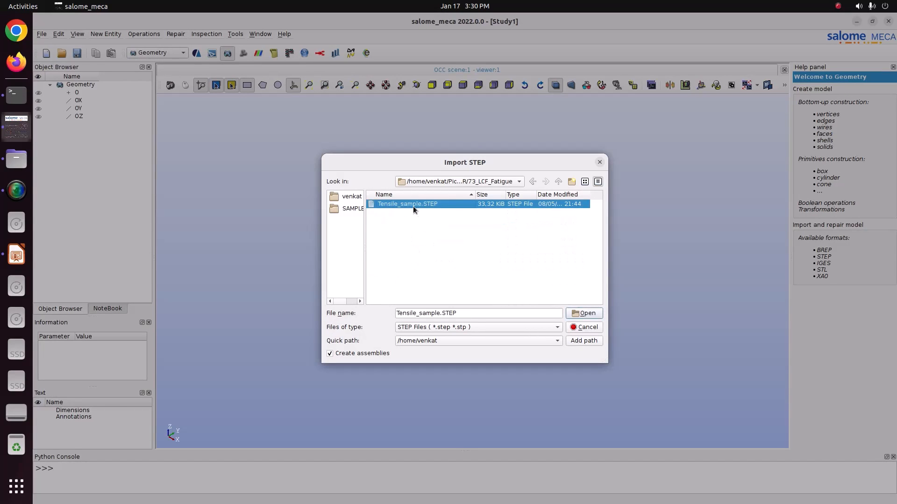
left_click(576, 313)
left_click(563, 281)
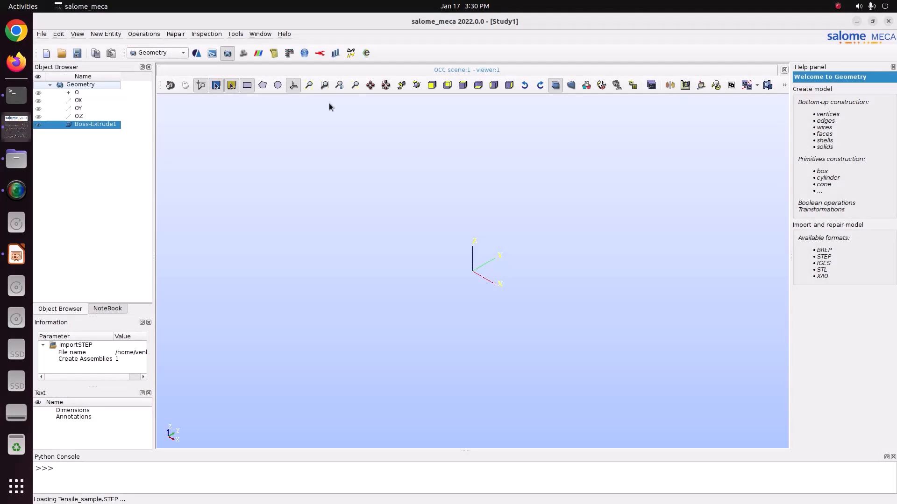
Check the bounding box dimensions of the imported Boss-Extrude1 solid without creating a box
left_click(209, 34)
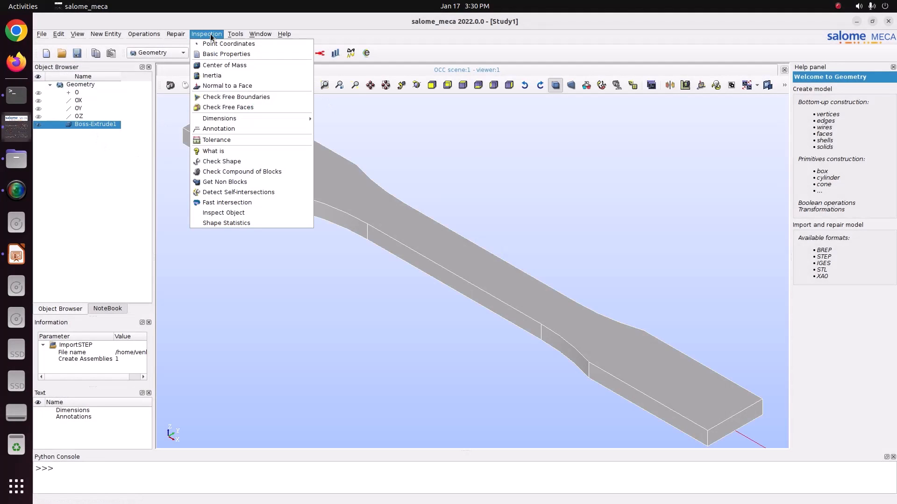
mouse_move(242, 119)
left_click(343, 120)
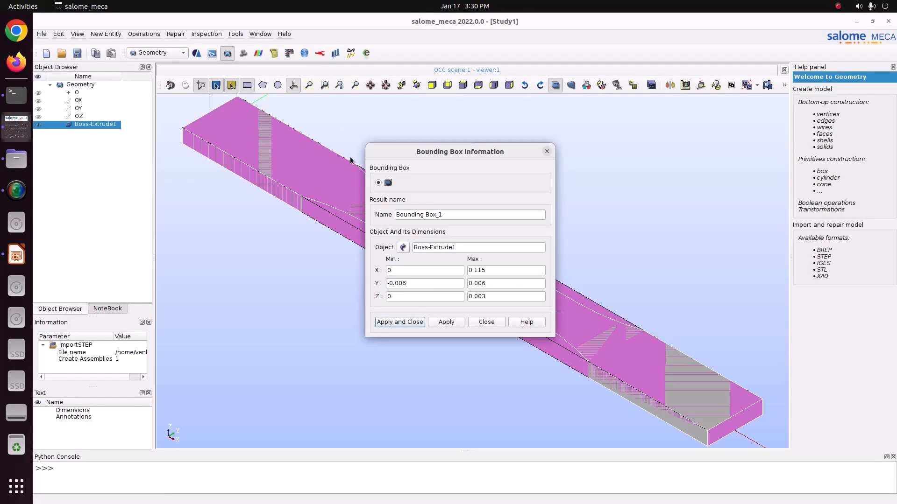
left_click(480, 322)
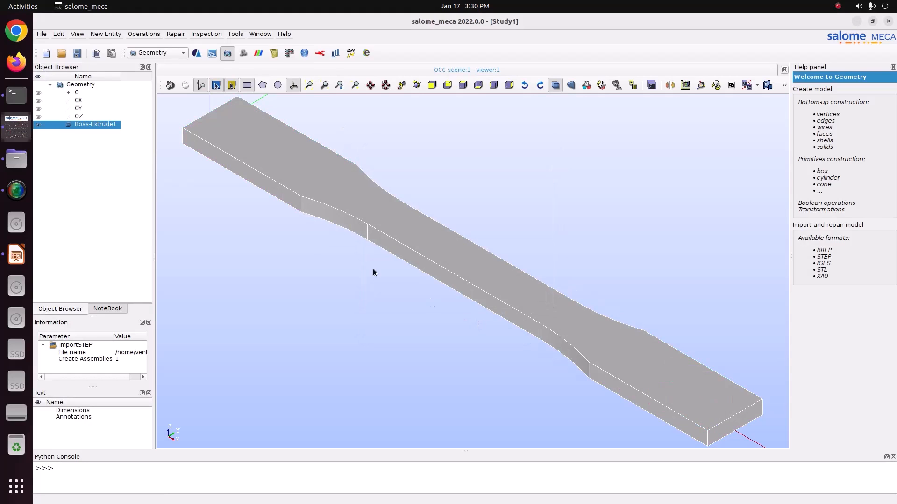
Create a face group named Fix on Boss-Extrude1 from the specimen's end face at the origin
left_click(69, 133)
left_click(69, 127)
right_click(89, 126)
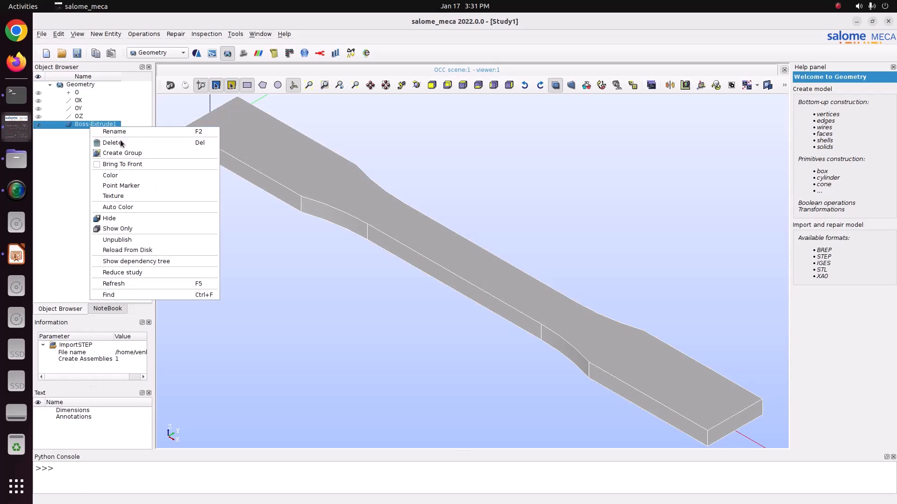
left_click(121, 152)
left_click(466, 129)
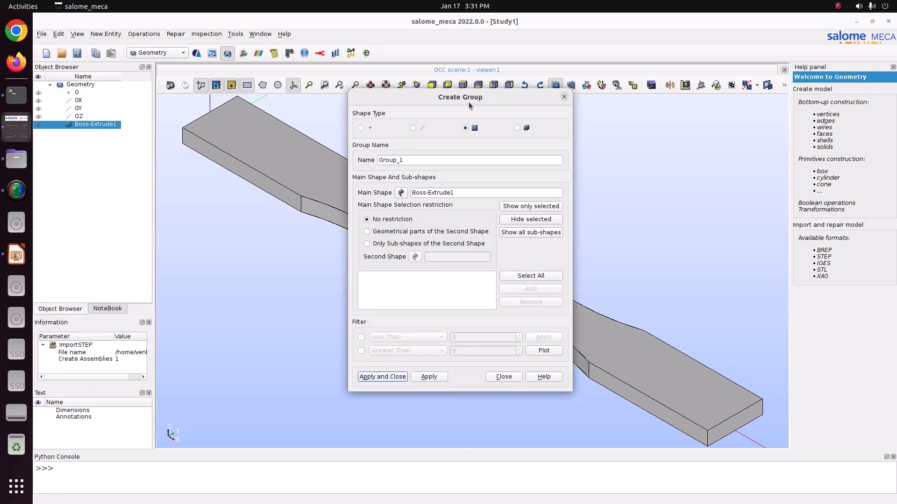
left_click_drag(469, 102, 165, 103)
scroll(409, 205, "down", 5)
left_click(368, 84)
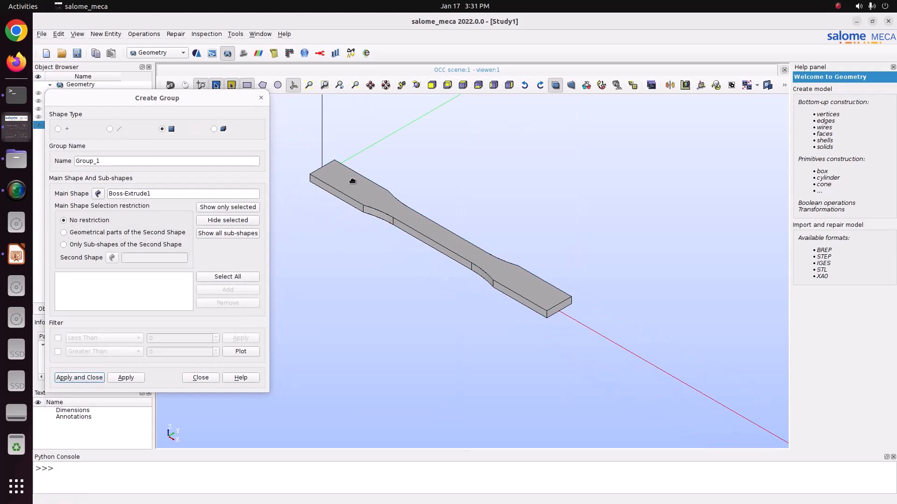
left_click_drag(352, 182, 391, 222)
left_click(415, 84)
scroll(380, 250, "up", 2)
left_click(379, 254)
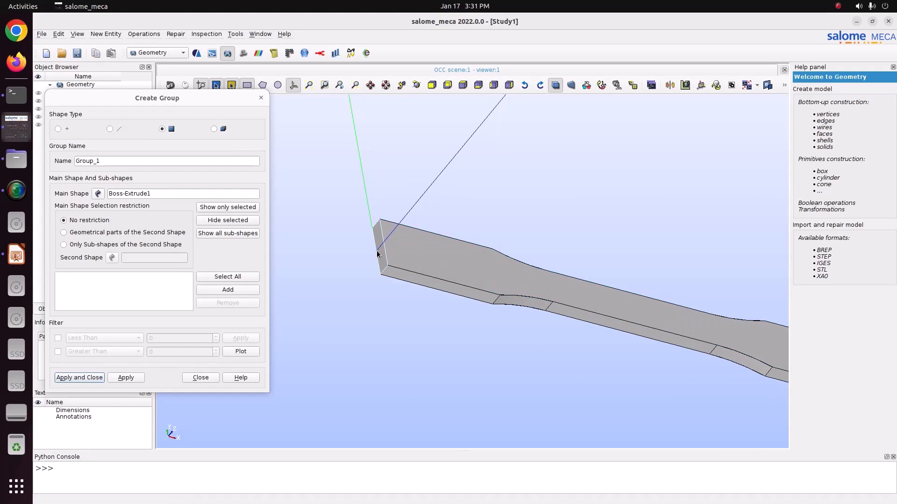
left_click(255, 290)
double_click(122, 159)
type("Fix")
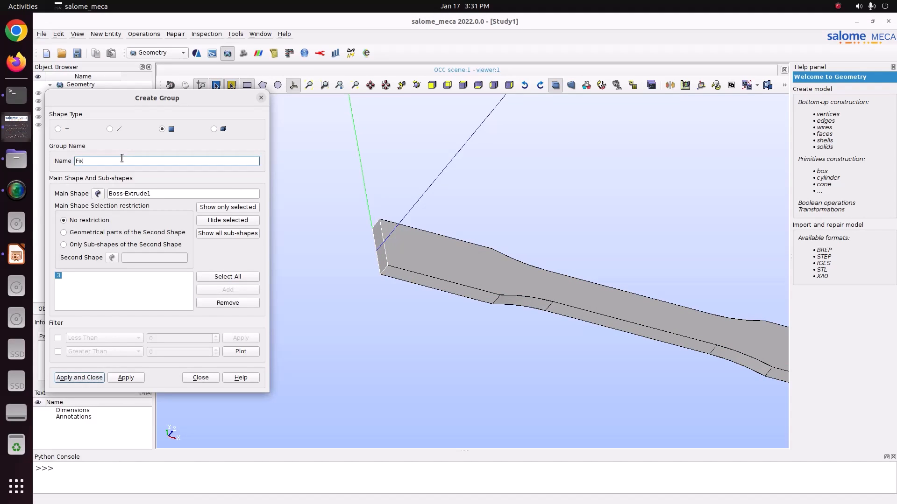
left_click(122, 380)
Create a second face group named Force from the specimen's opposite end face, and finish creating groups
scroll(370, 129, "down", 3)
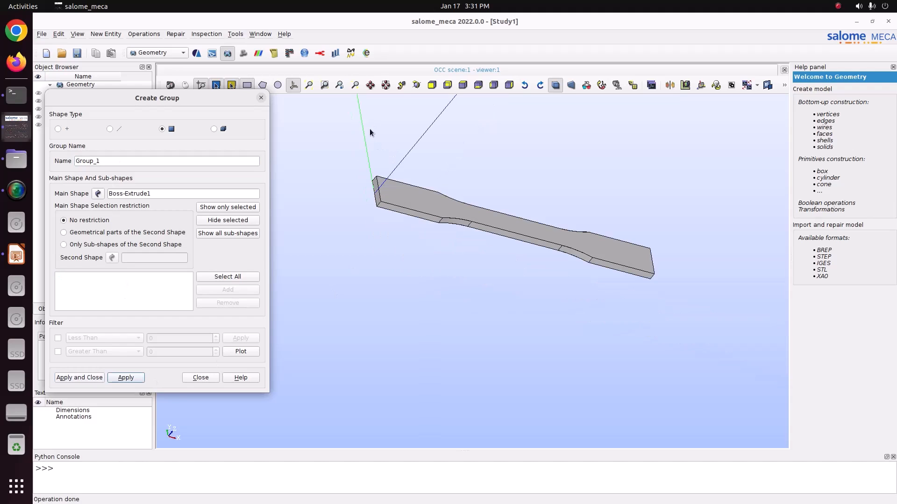
left_click(416, 85)
left_click_drag(575, 204, 390, 211)
scroll(391, 213, "up", 5)
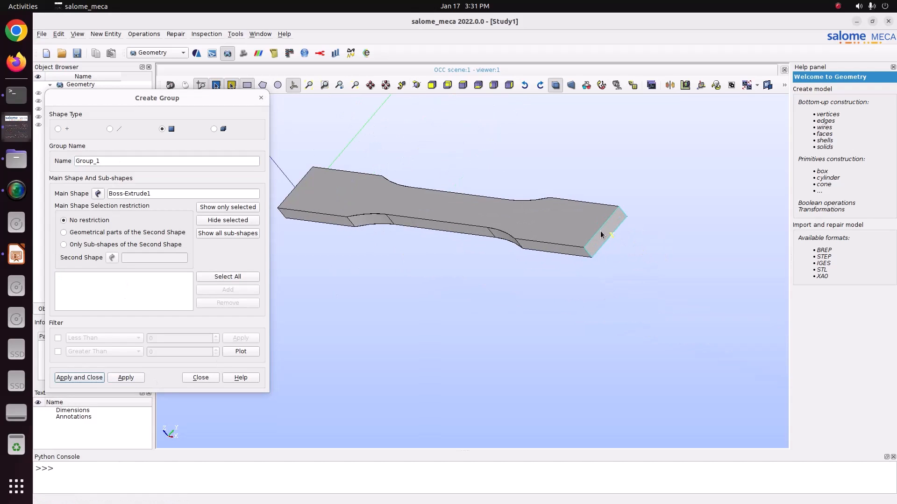
left_click(609, 236)
left_click(233, 290)
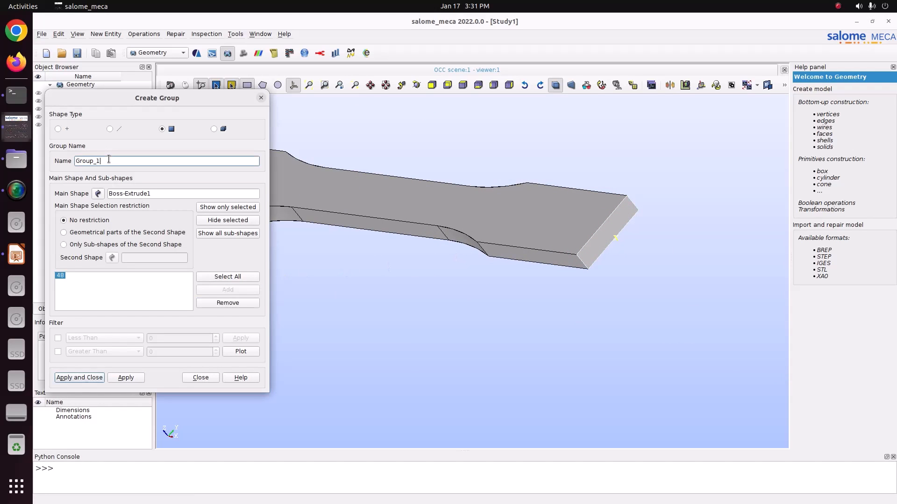
double_click(109, 160)
type("Force")
left_click(128, 377)
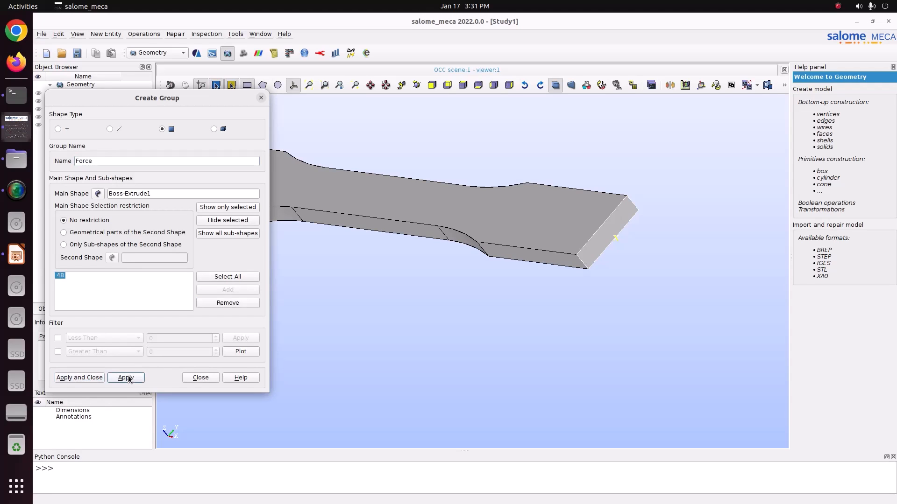
left_click(261, 97)
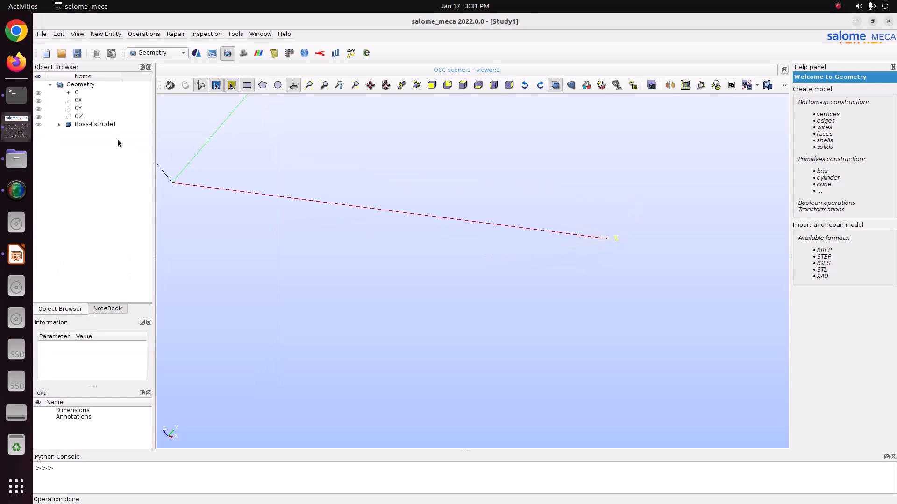
Copy the surface area of the Force group from its basic properties
left_click(60, 125)
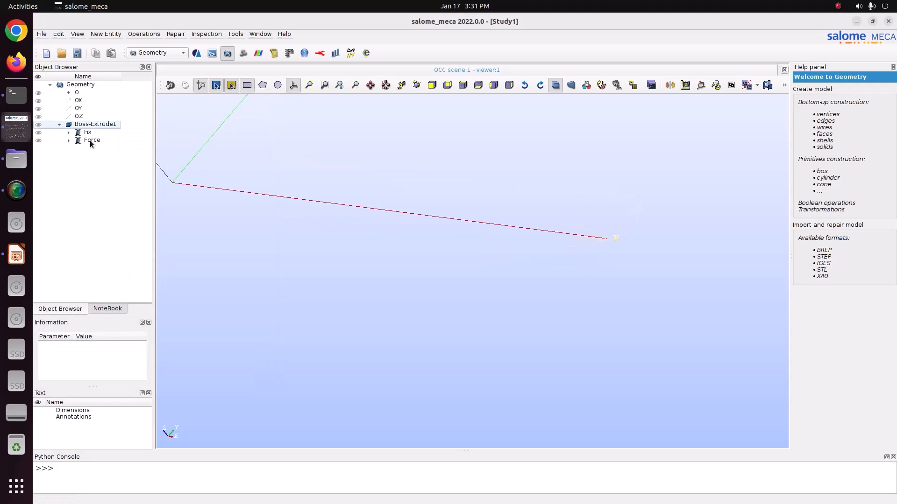
left_click(92, 141)
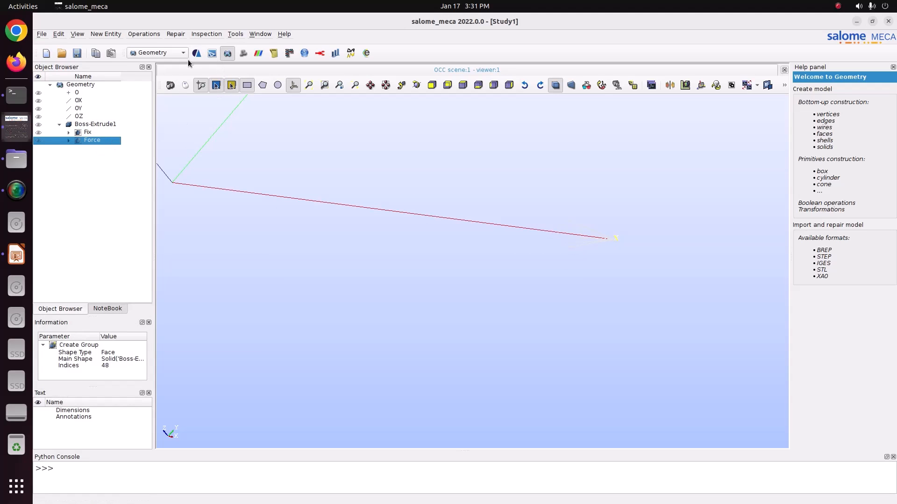
left_click(200, 35)
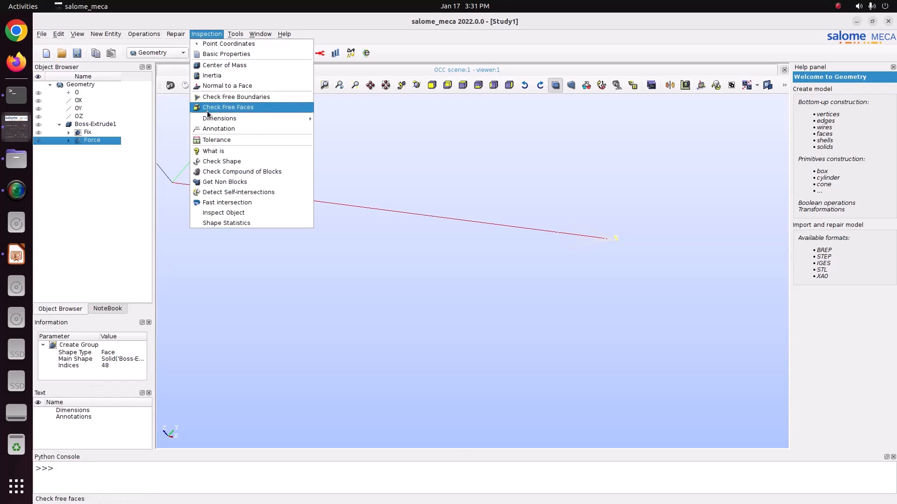
left_click(220, 55)
left_click_drag(497, 272, 436, 261)
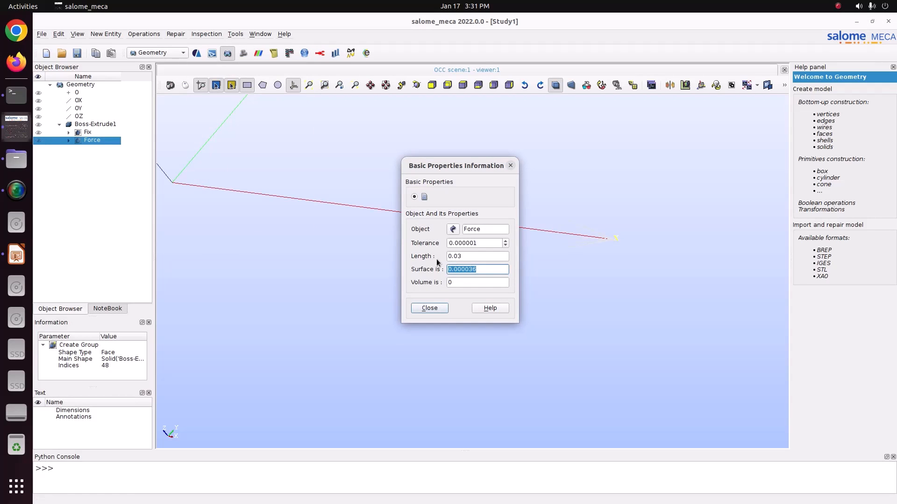
right_click(453, 270)
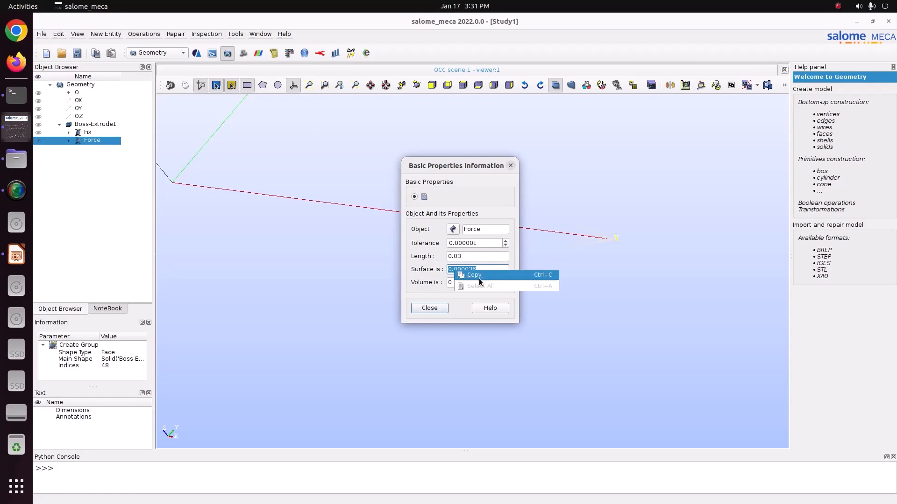
left_click(478, 279)
Switch to the Dogbone_plastic.pptx presentation in LibreOffice Impress and paste the copied area onto slide 1
left_click(17, 255)
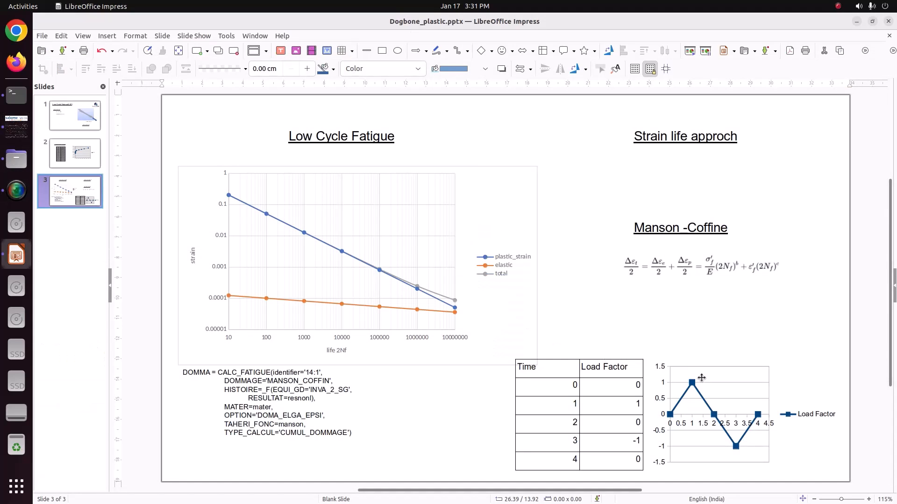
left_click(75, 116)
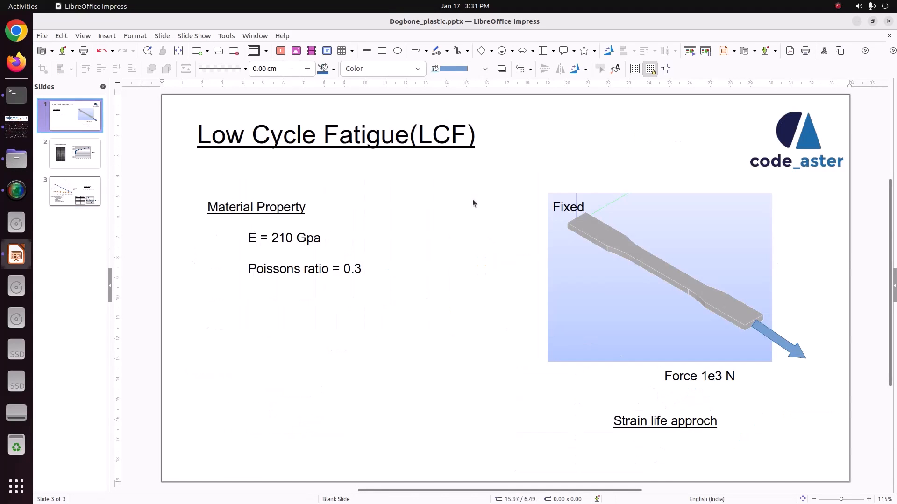
right_click(412, 332)
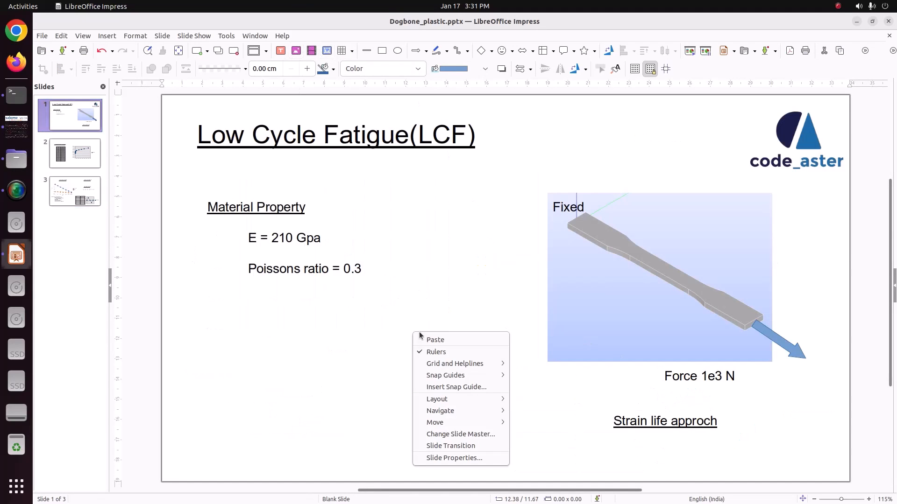
left_click(438, 340)
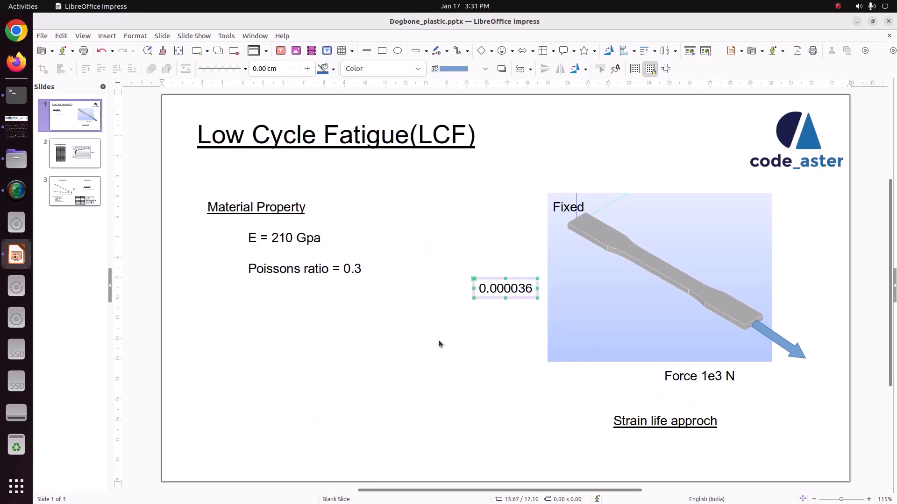
Prefix the pasted value with "Area=" on its own line and move the text box just below the Force 1e3 N label
left_click(478, 289)
type("Area")
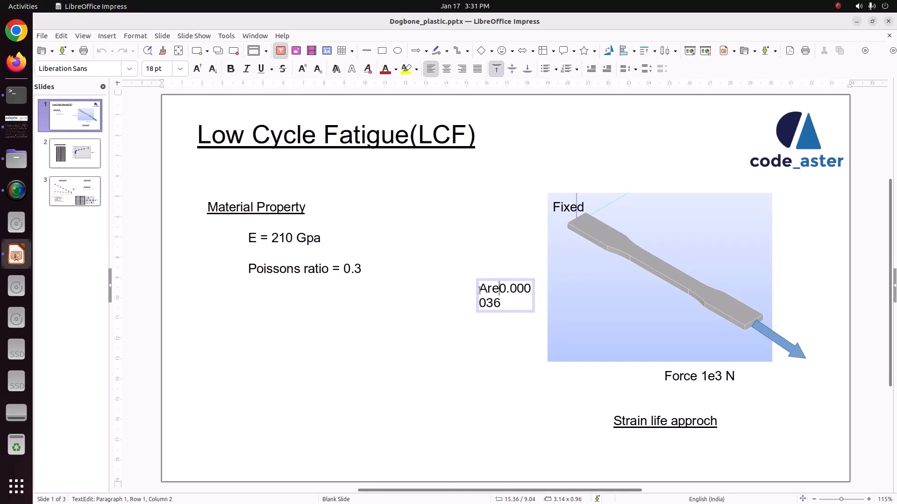
key("Return")
type("=")
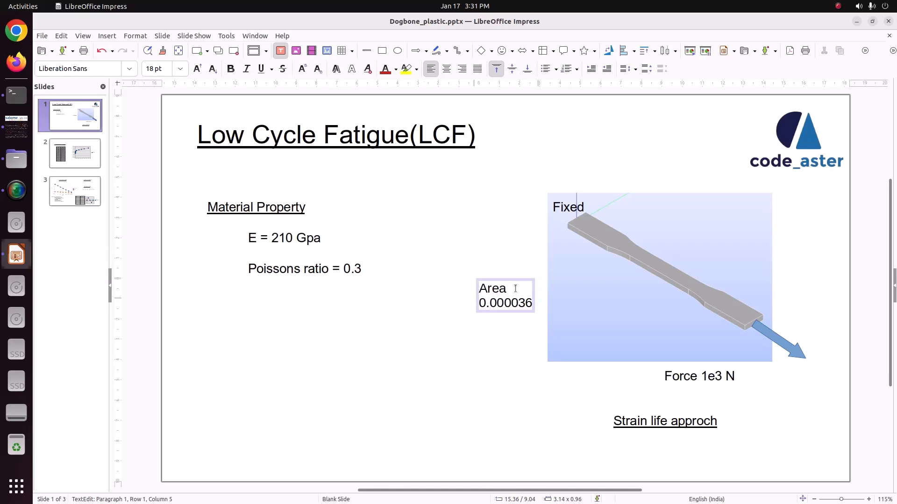
left_click_drag(517, 278, 790, 385)
left_click(780, 441)
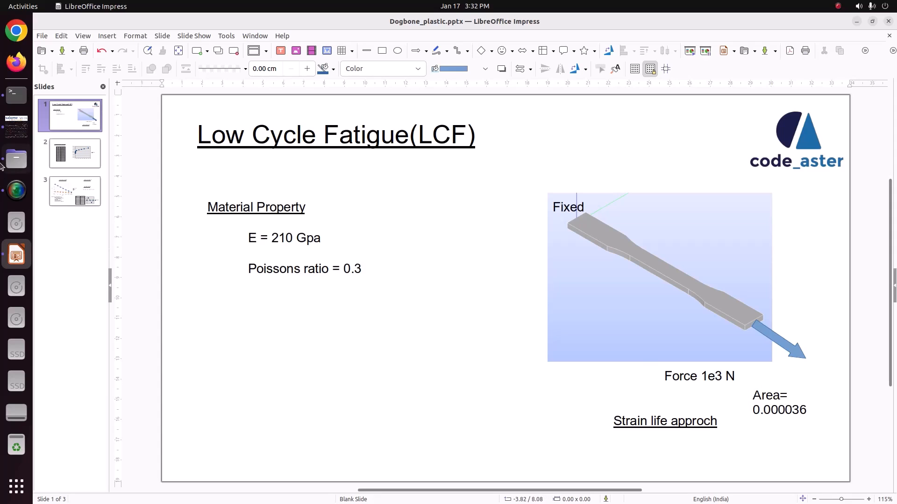
Switch back to Salome-Meca and close the basic properties information
left_click(16, 126)
left_click(273, 232)
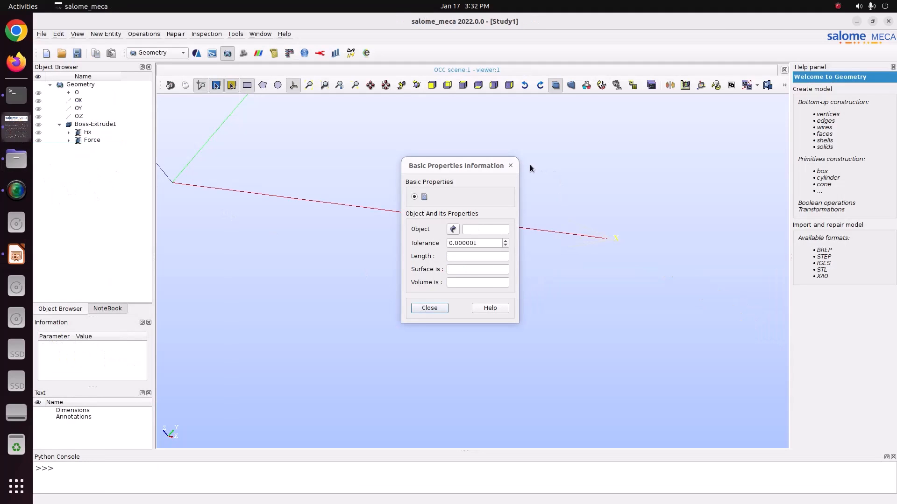
left_click(510, 166)
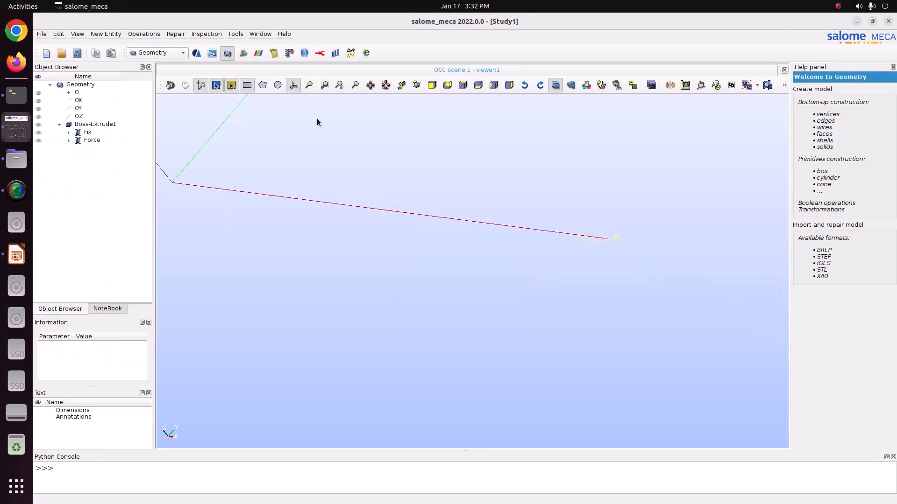
Display the Boss-Extrude1 solid again and save the study as Study1 in the 73_LCF_Fatigue folder
left_click(38, 124)
scroll(442, 281, "down", 7)
scroll(342, 294, "up", 5)
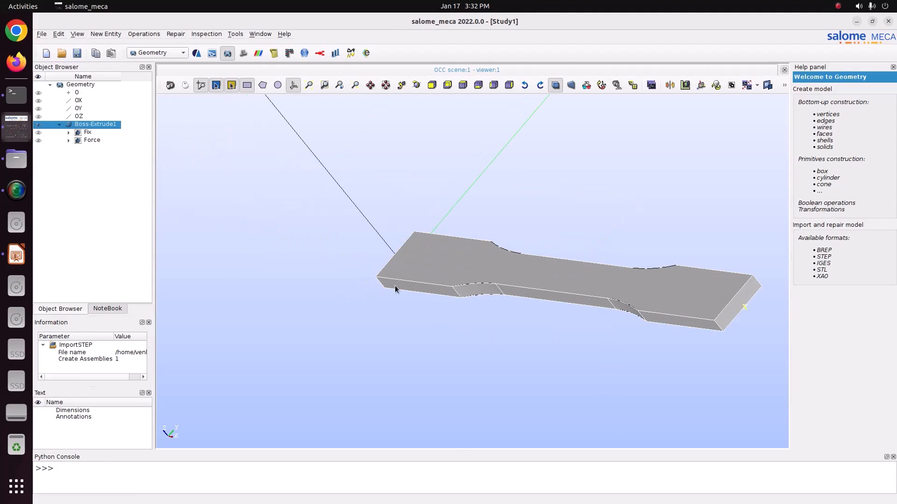
left_click(77, 53)
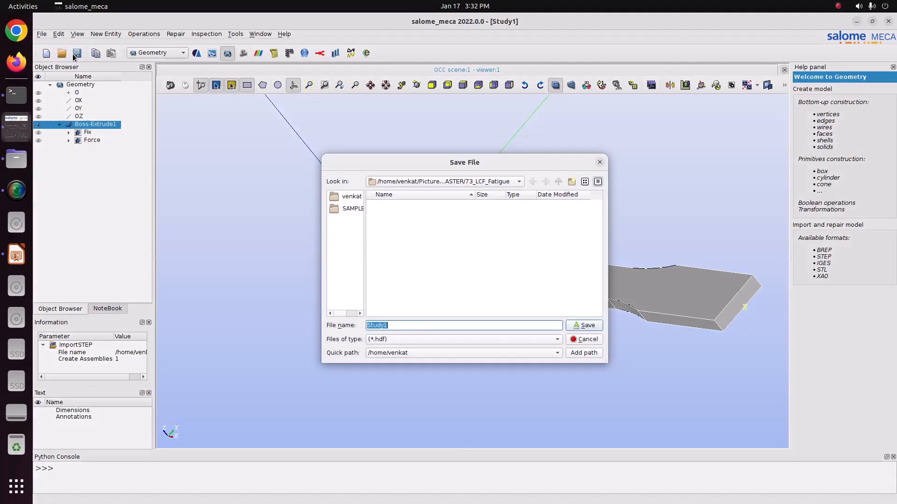
left_click(581, 329)
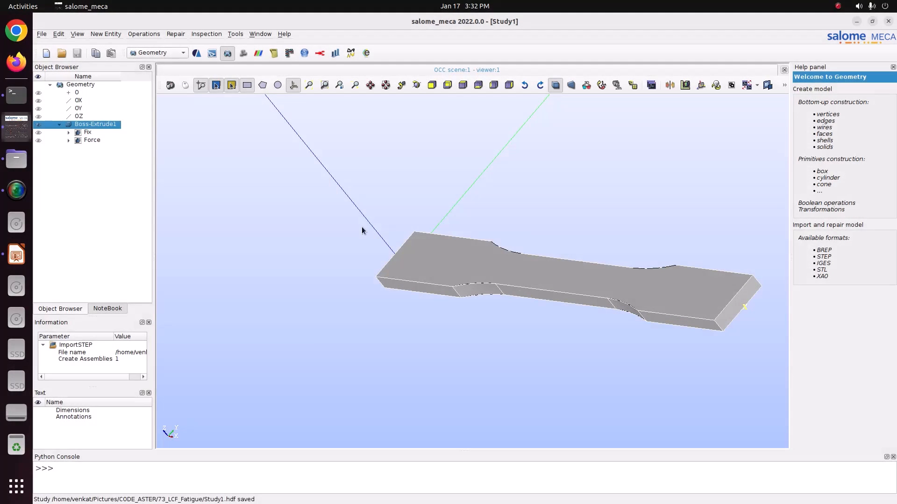
Switch to the Mesh module and start a mesh on Boss-Extrude1 with the NETGEN 1D-2D-3D algorithm
left_click(145, 52)
left_click(145, 61)
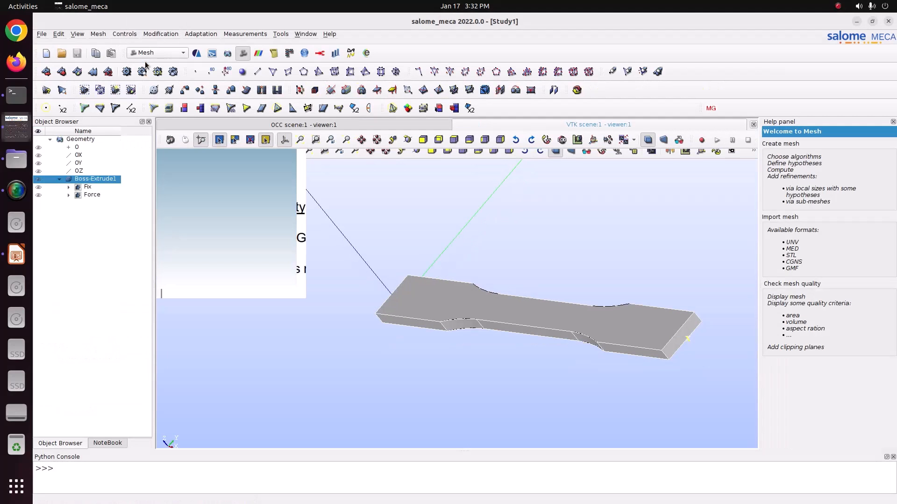
left_click(100, 34)
left_click(107, 43)
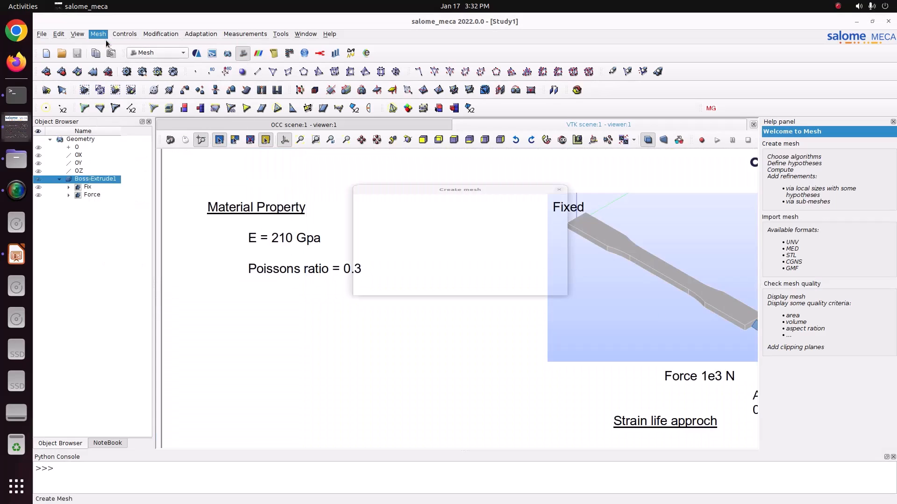
left_click(476, 234)
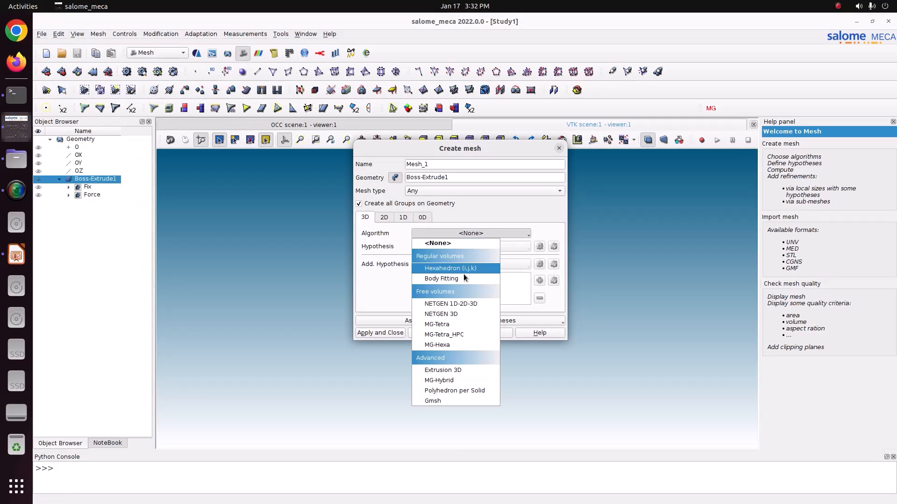
left_click(458, 304)
left_click(540, 246)
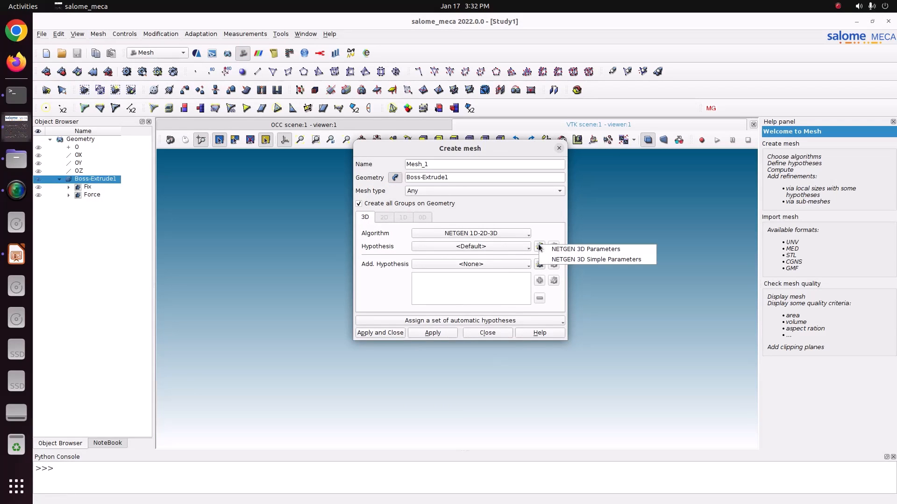
left_click(549, 248)
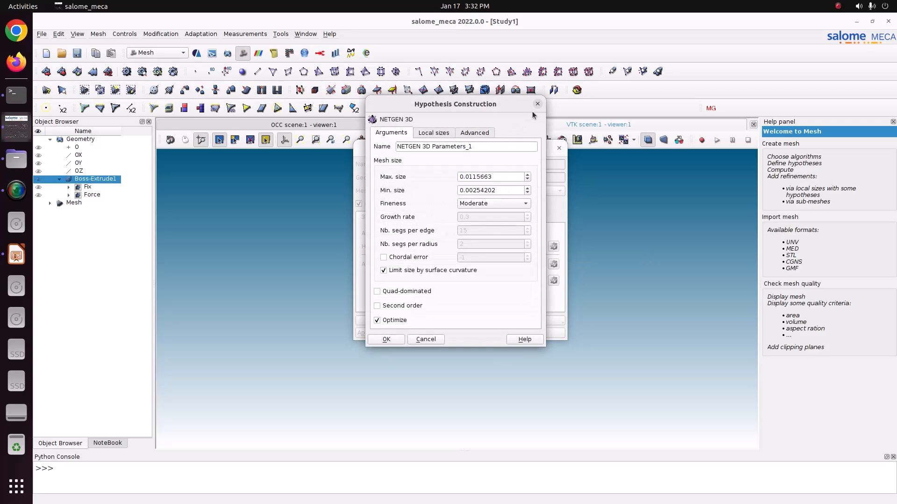
left_click(537, 103)
Add a NETGEN 3D Simple Parameters hypothesis with a local length of 0.002 and create Mesh_1
left_click(539, 247)
left_click(566, 262)
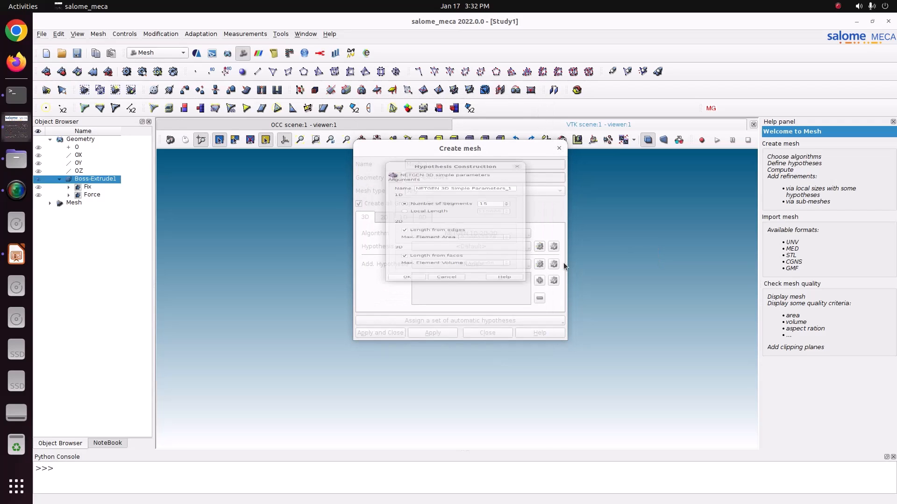
left_click(447, 202)
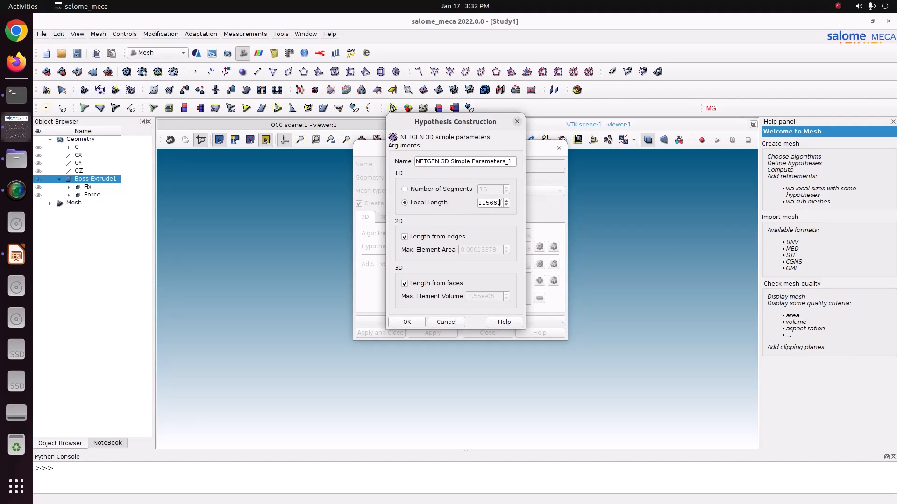
double_click(500, 202)
type("0.002")
left_click(399, 322)
left_click(386, 333)
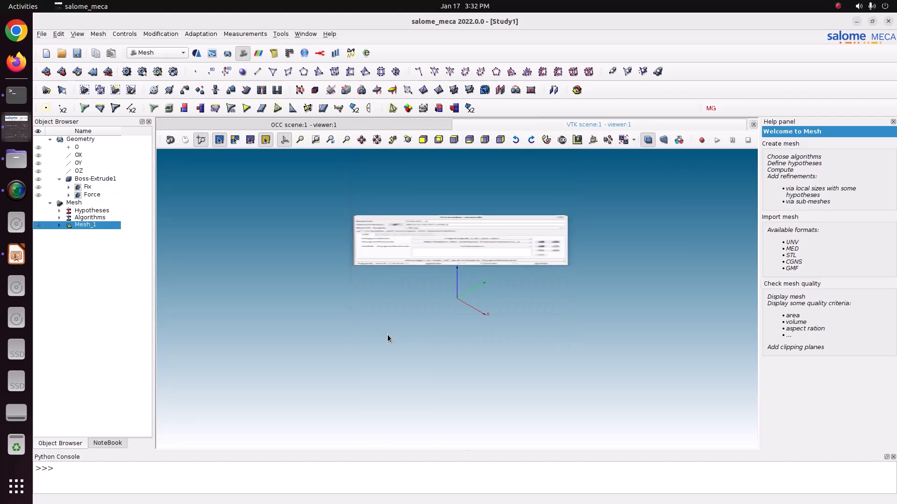
Compute Mesh_1 and close the computation summary
right_click(103, 226)
left_click(166, 274)
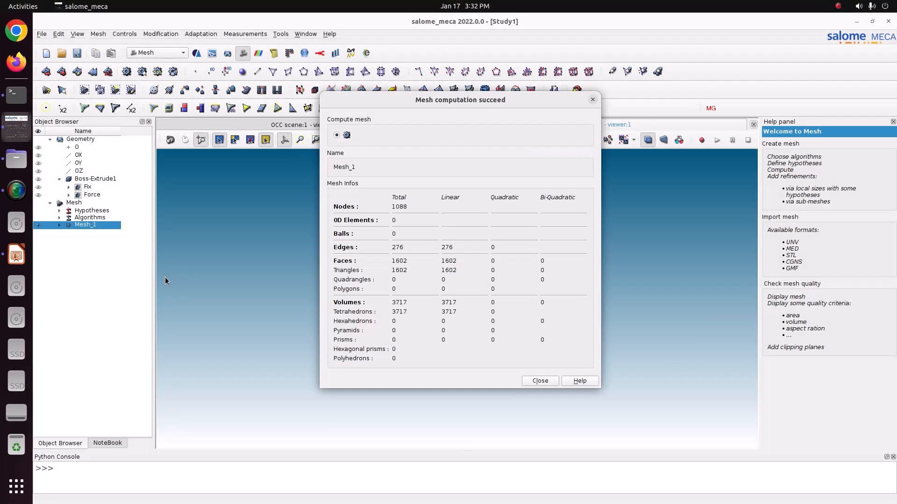
left_click(540, 380)
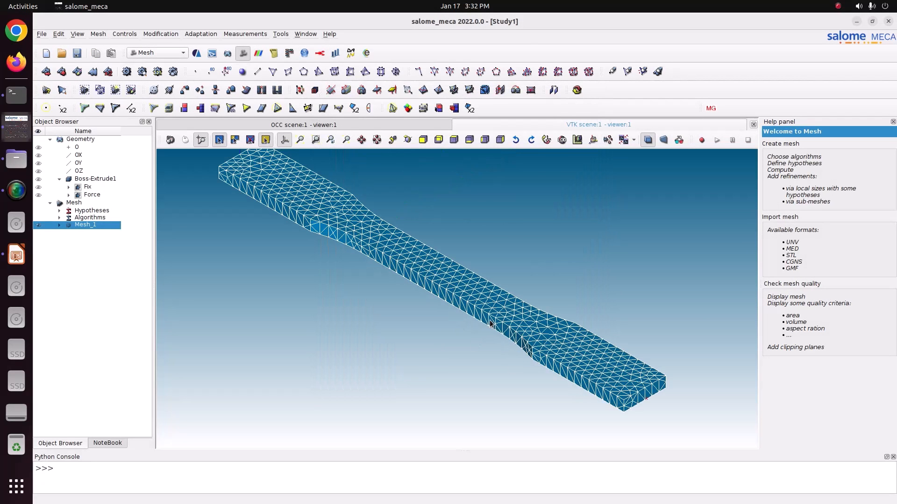
Examine the computed mesh along the specimen's top face and side edges
scroll(490, 324, "down", 4)
scroll(449, 296, "up", 3)
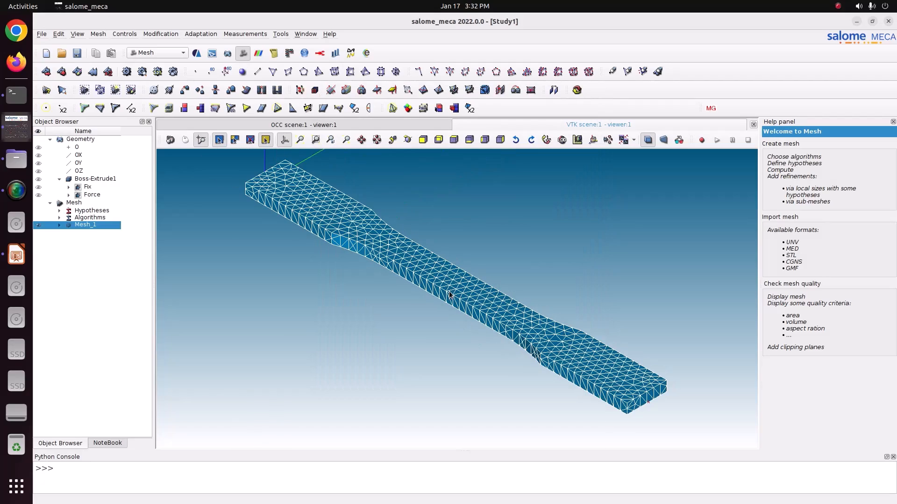
left_click(408, 140)
left_click_drag(472, 343, 625, 366)
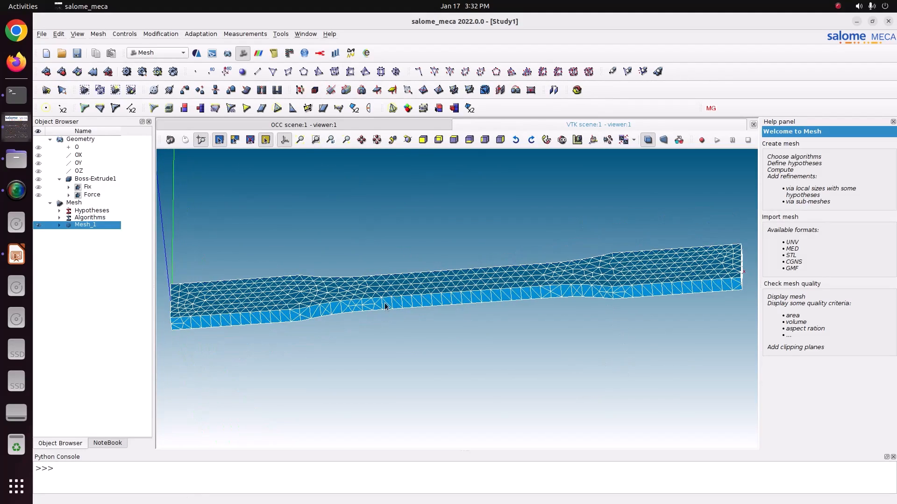
scroll(385, 307, "down", 1)
scroll(385, 308, "up", 2)
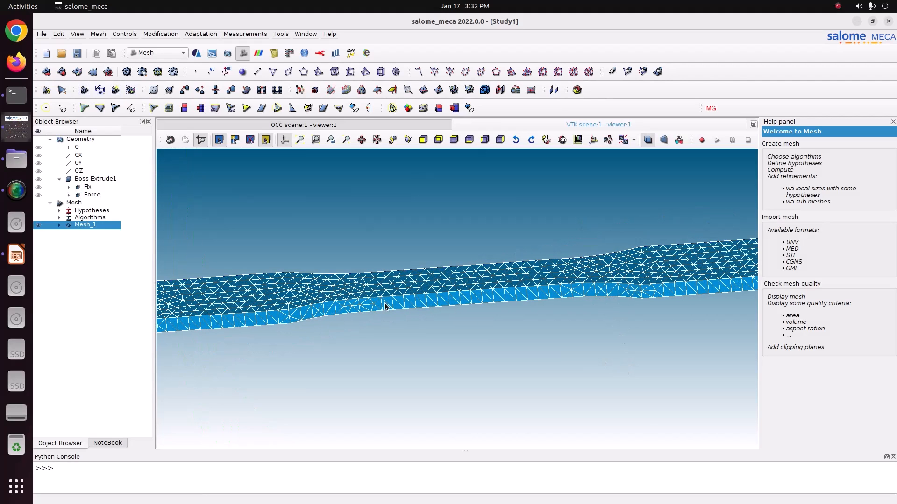
scroll(385, 307, "down", 1)
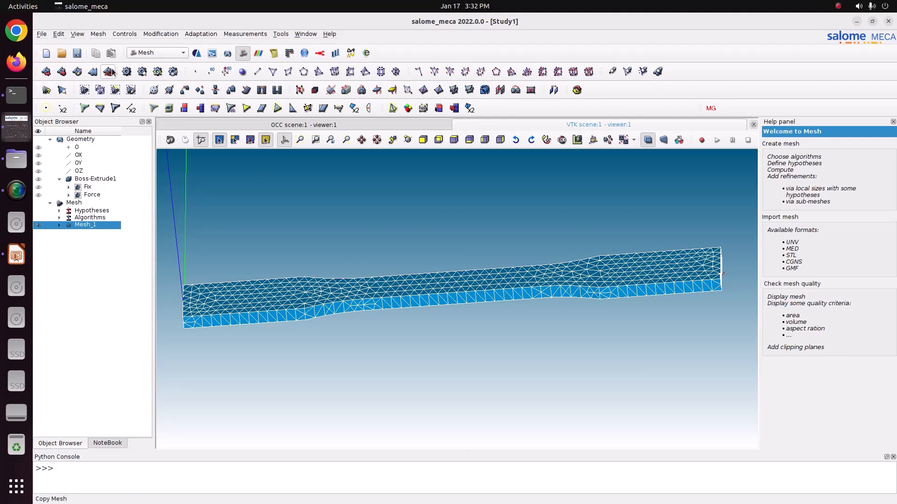
Save the study and expand Mesh_1 to show its groups of faces
left_click(77, 53)
left_click(59, 226)
left_click(69, 253)
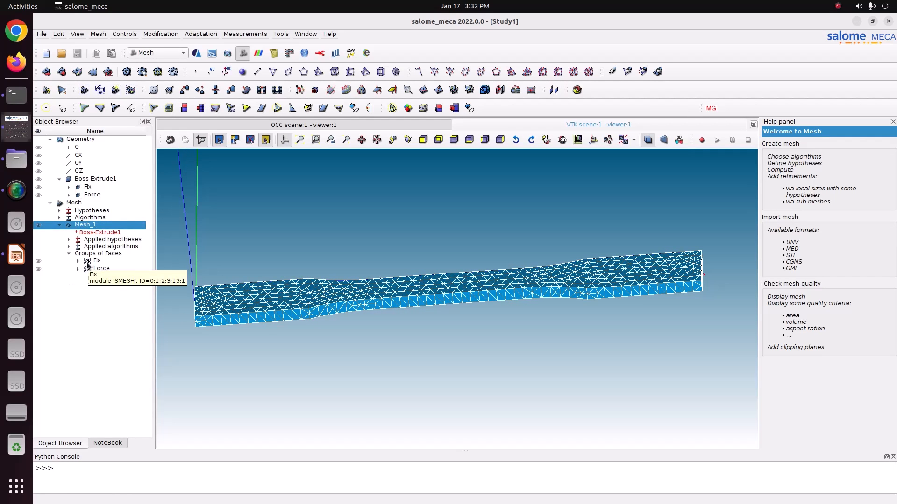
Switch to the AsterStudy module with the stable code_aster version and add a stage to CurrentCase
left_click(173, 56)
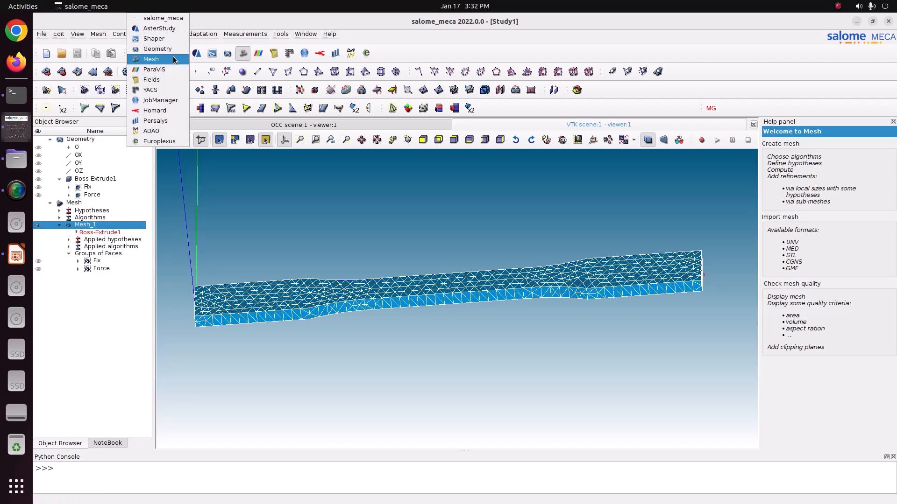
left_click(171, 31)
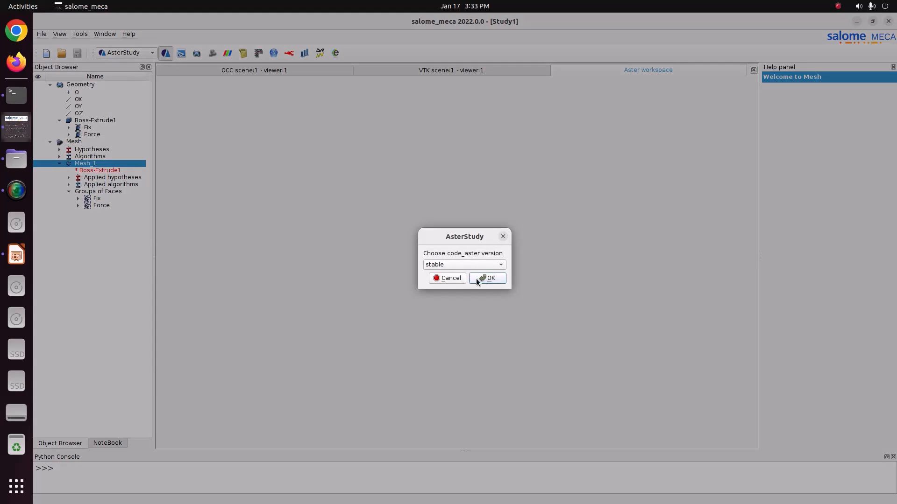
left_click(483, 278)
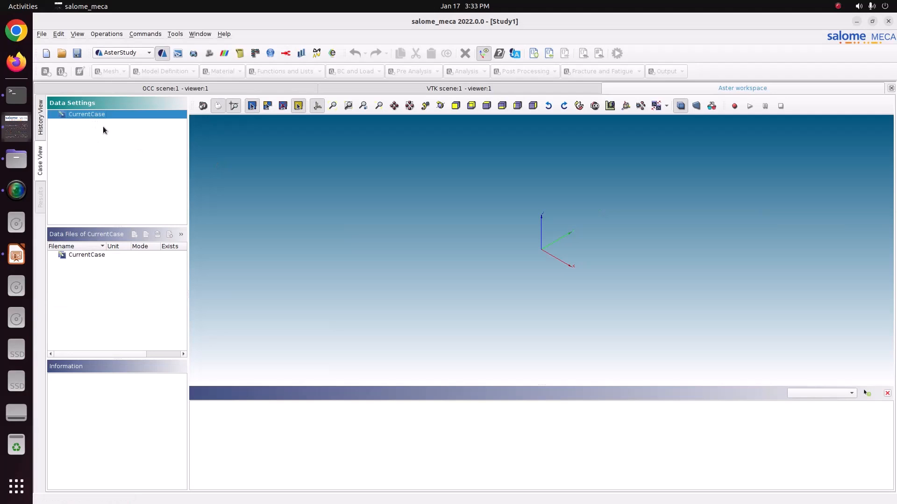
right_click(100, 116)
left_click(112, 118)
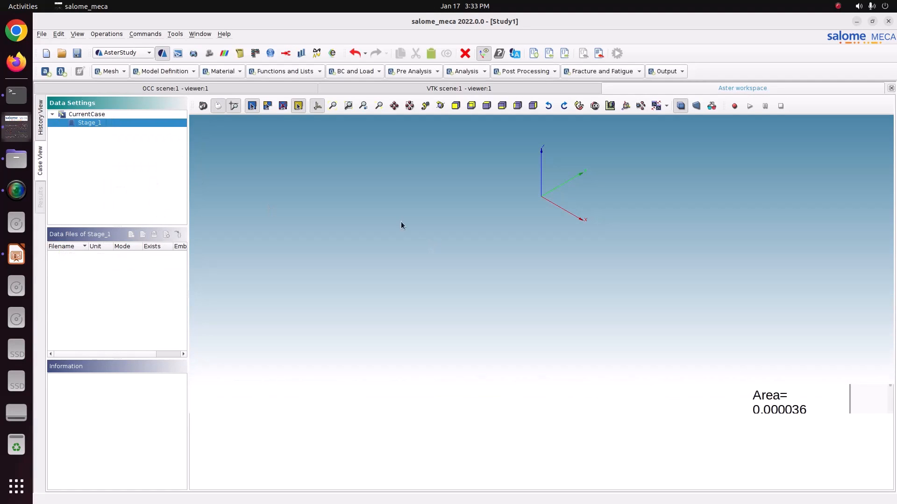
Add a Read a mesh command to the stage, using Mesh_1 as the mesh file in Med format
left_click(113, 71)
left_click(126, 121)
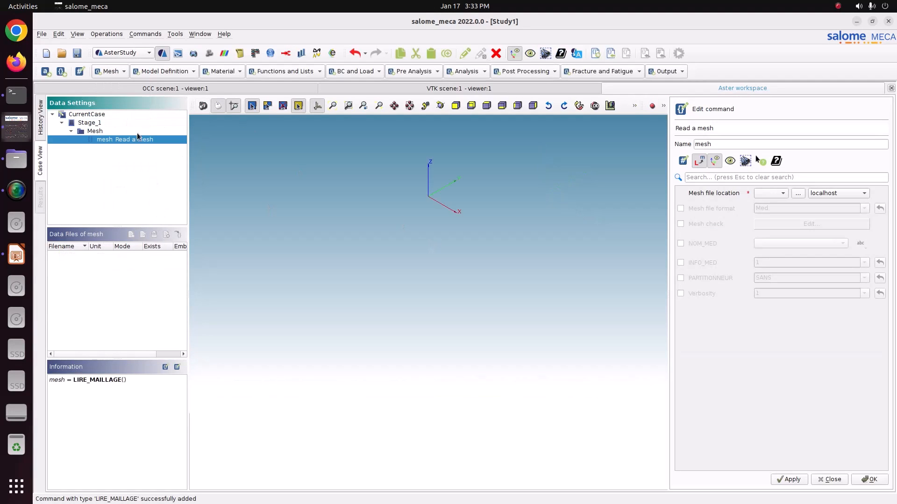
left_click(681, 209)
left_click(768, 191)
left_click(768, 192)
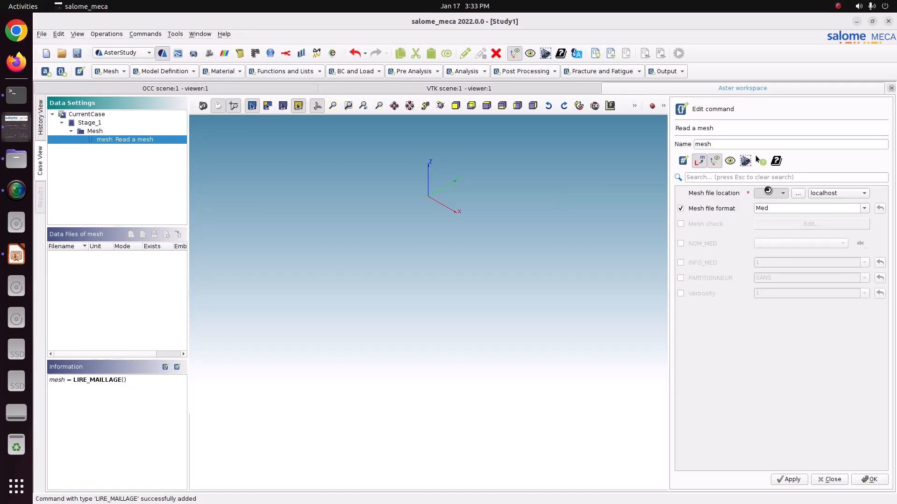
scroll(547, 256, "up", 2)
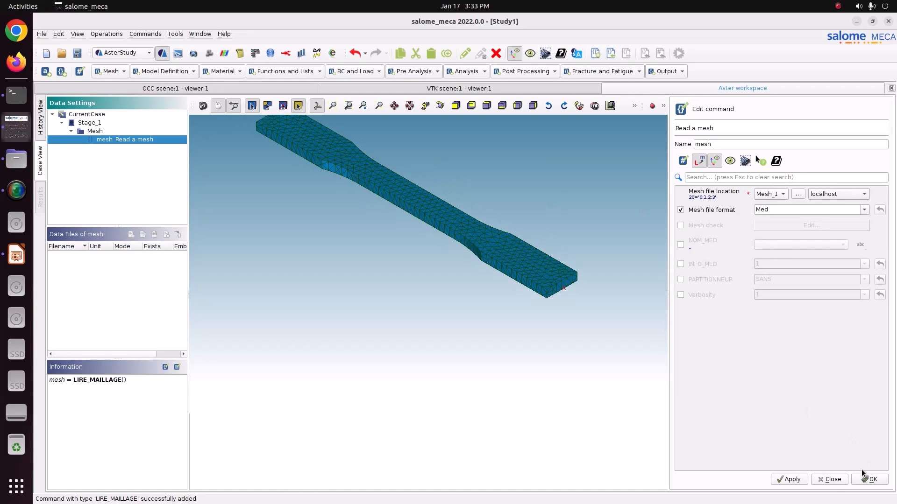
left_click(799, 480)
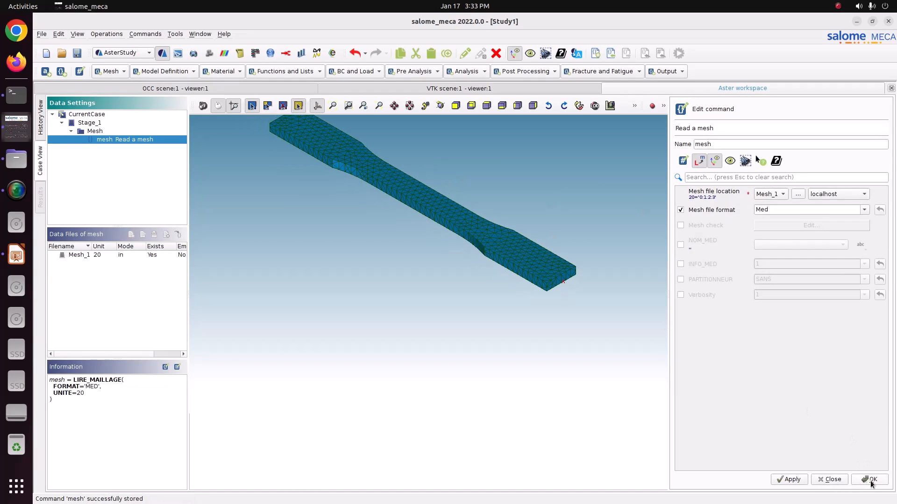
left_click(870, 481)
Add an Assign finite element command to the stage and open a new finite element assignment item in it
left_click(152, 72)
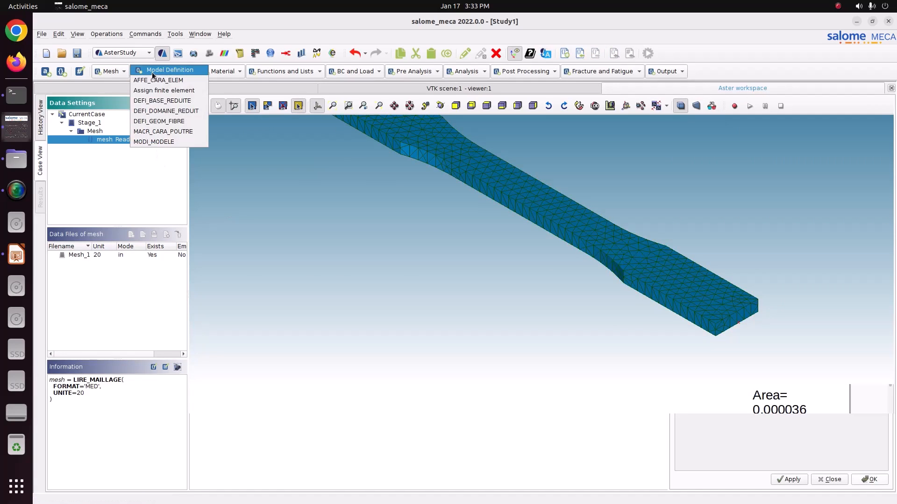
left_click(158, 93)
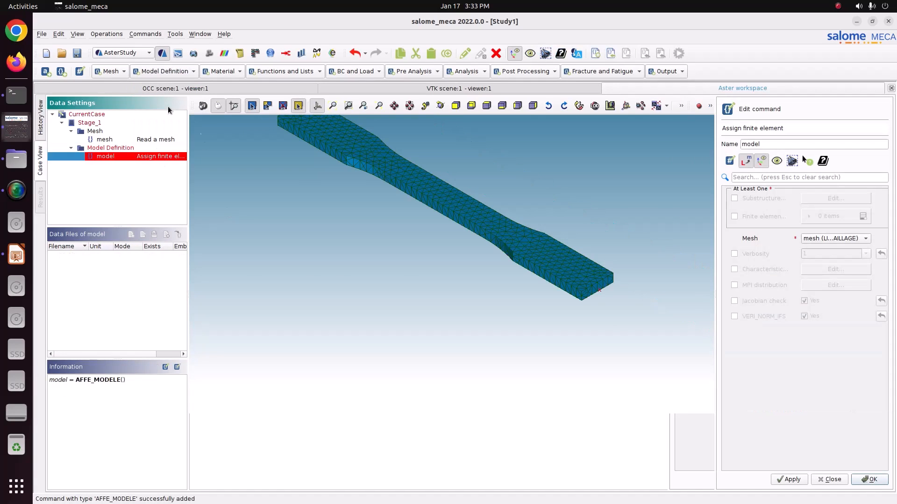
left_click(772, 222)
left_click(863, 217)
left_click(817, 237)
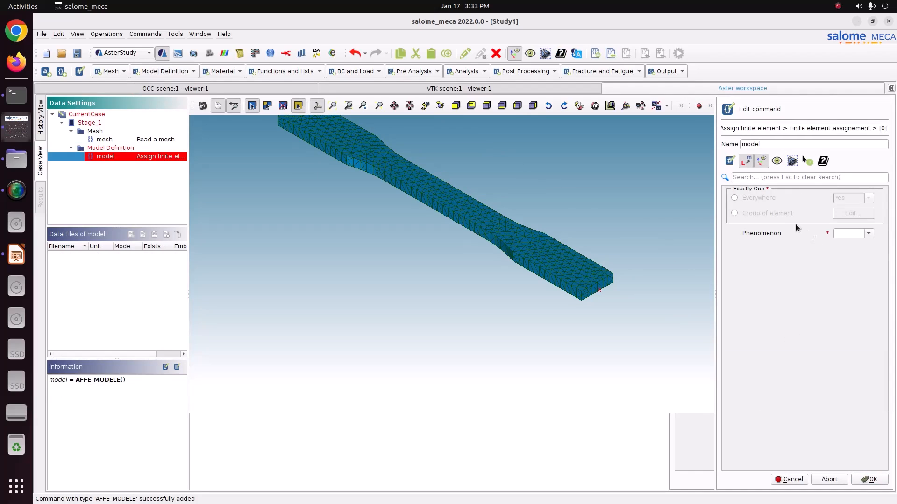
Apply the assignment everywhere with the Mechanic phenomenon and 3D modelisation, and store the model command
left_click(758, 199)
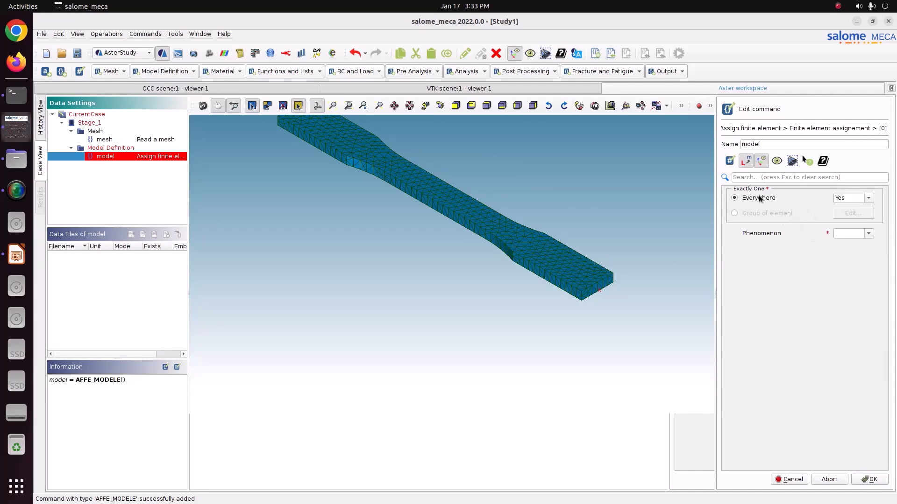
left_click(866, 234)
left_click(848, 238)
left_click(867, 249)
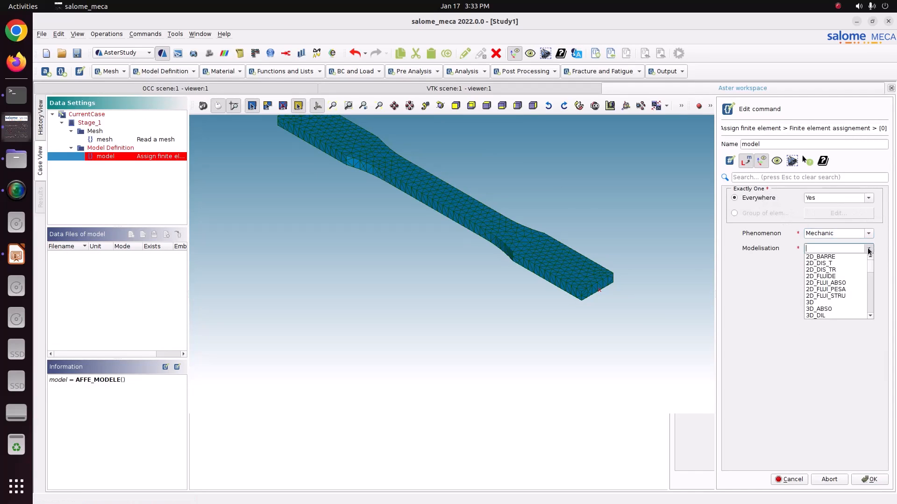
left_click(826, 303)
left_click(869, 480)
left_click(872, 481)
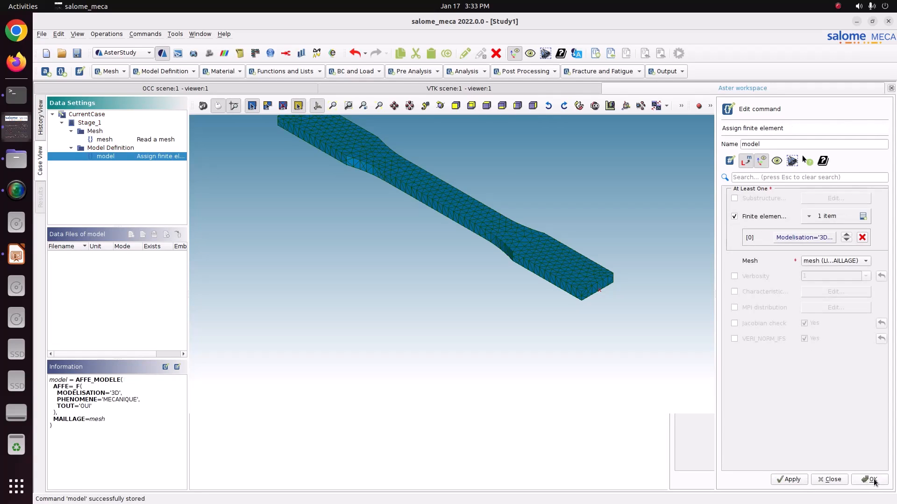
left_click(214, 71)
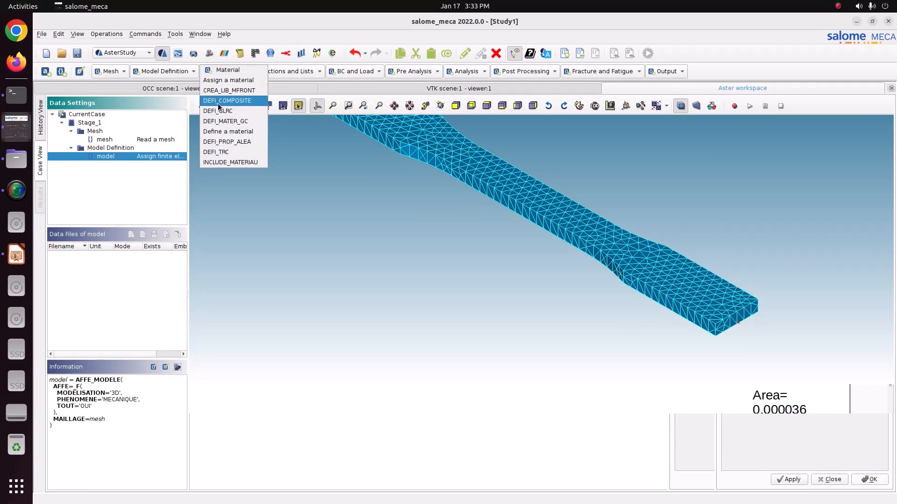
left_click(312, 226)
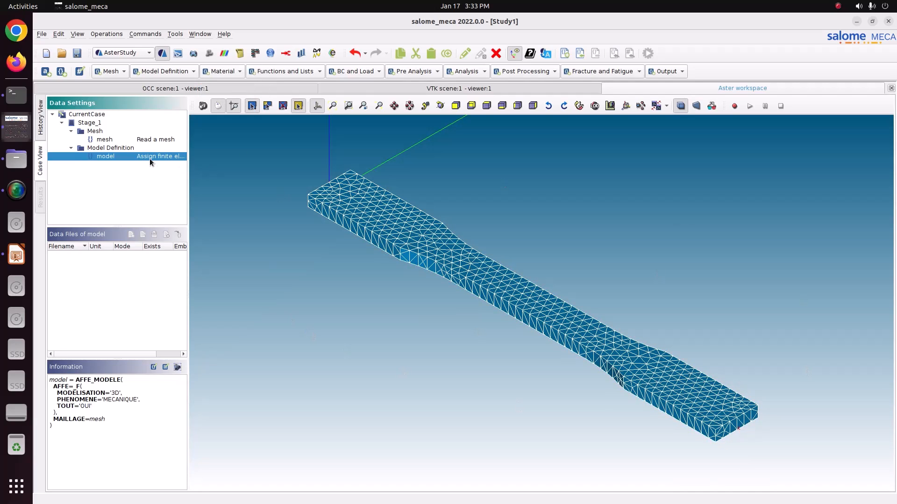
left_click(283, 71)
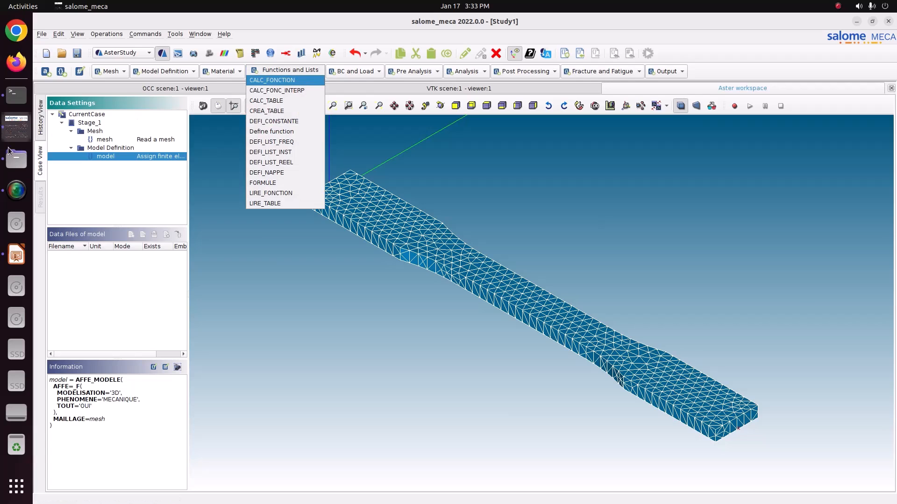
Switch to the LibreOffice Impress presentation and review the strain hardening data on slide 2 and the fatigue data on slide 3
left_click(17, 257)
left_click(18, 258)
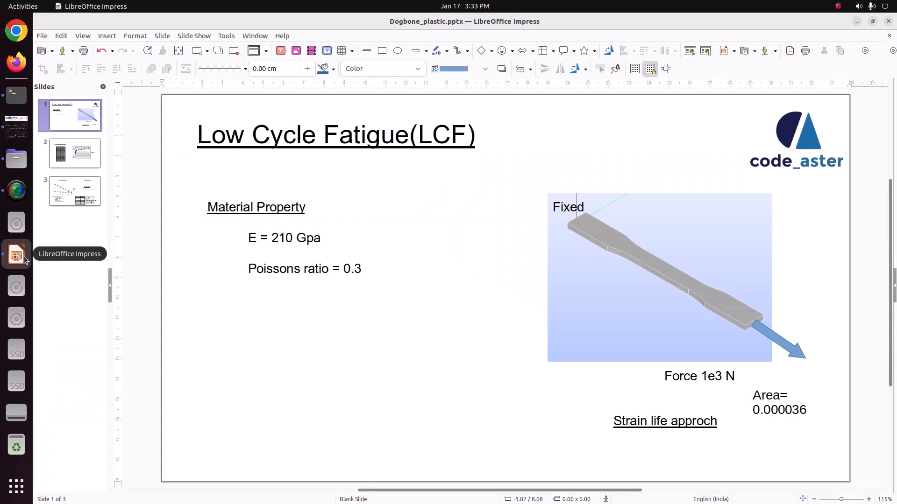
left_click(75, 156)
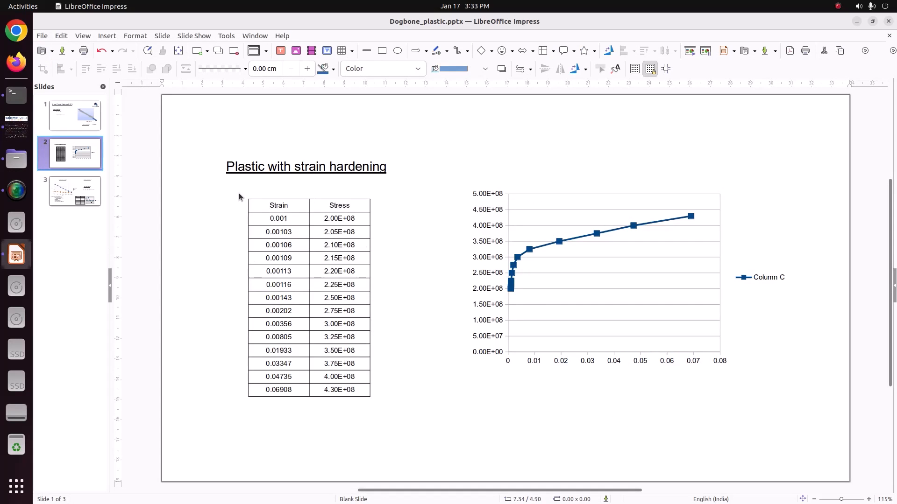
left_click(97, 201)
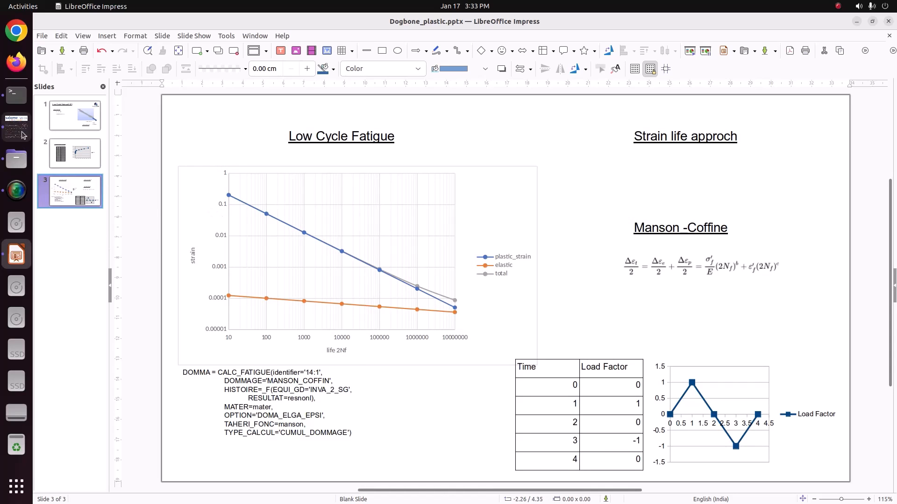
Switch to Salome-Meca and add a Define function command named Stress_Strain to the stage
left_click(17, 126)
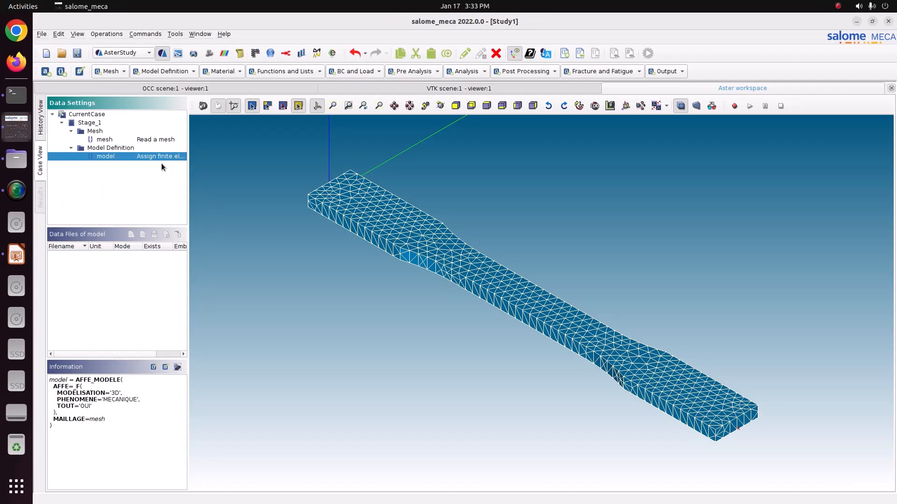
left_click(286, 71)
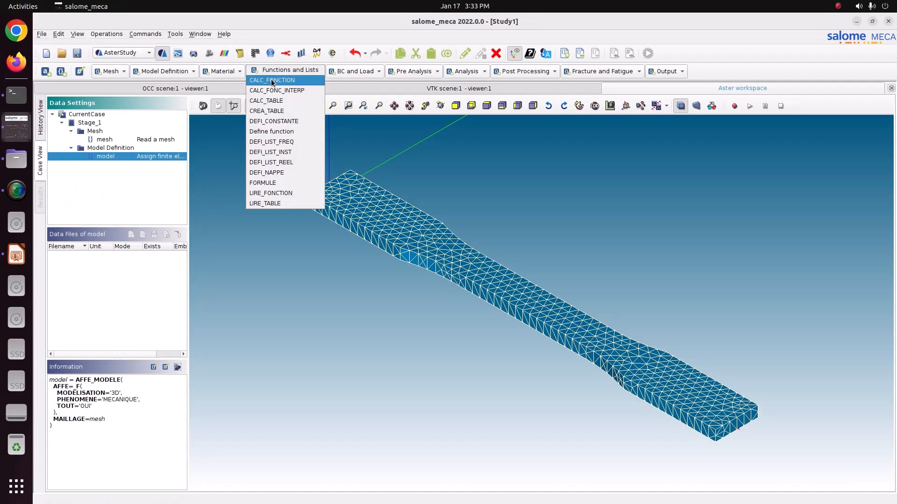
left_click(279, 133)
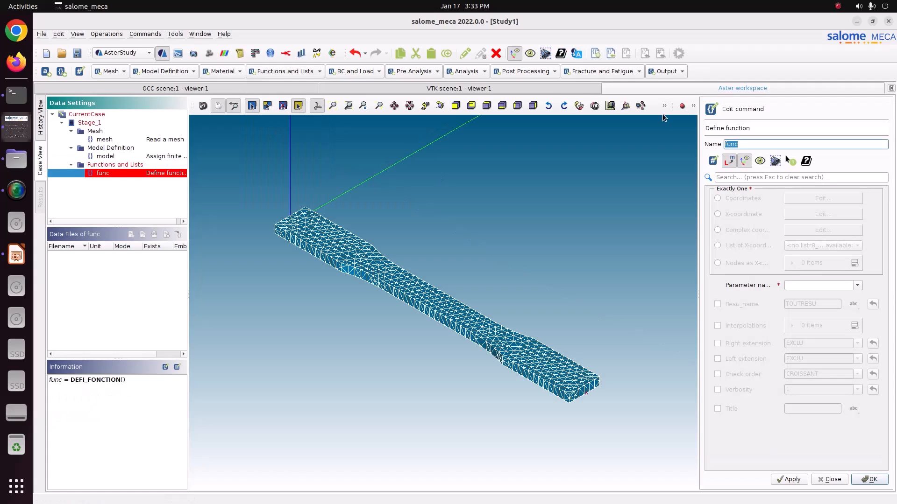
type("Stress_Strain")
Set the function's parameter name to EPSI and open its Coordinates table at the first EPSI cell
left_click(857, 287)
left_click(809, 347)
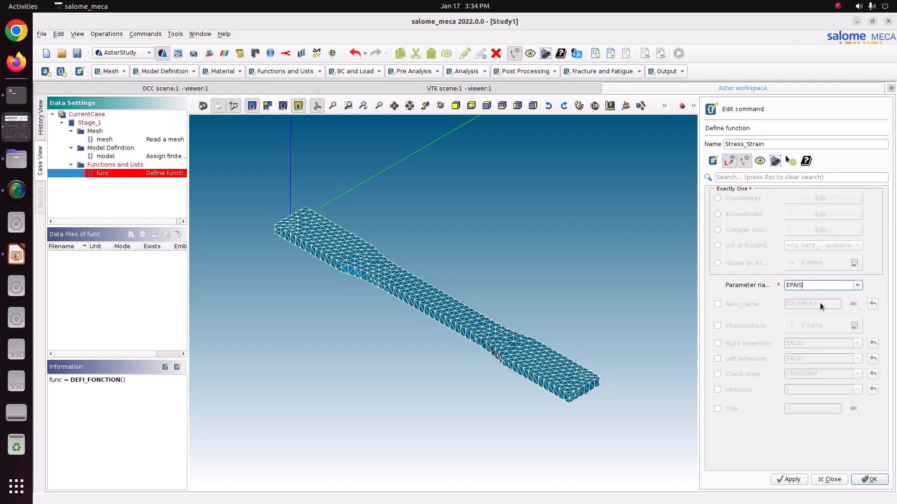
left_click(858, 285)
left_click(803, 354)
left_click(744, 198)
left_click(807, 200)
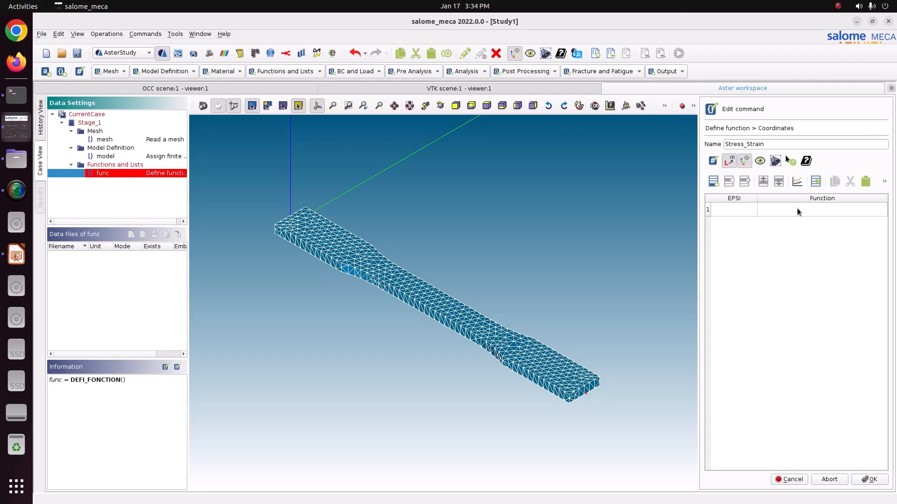
left_click(733, 209)
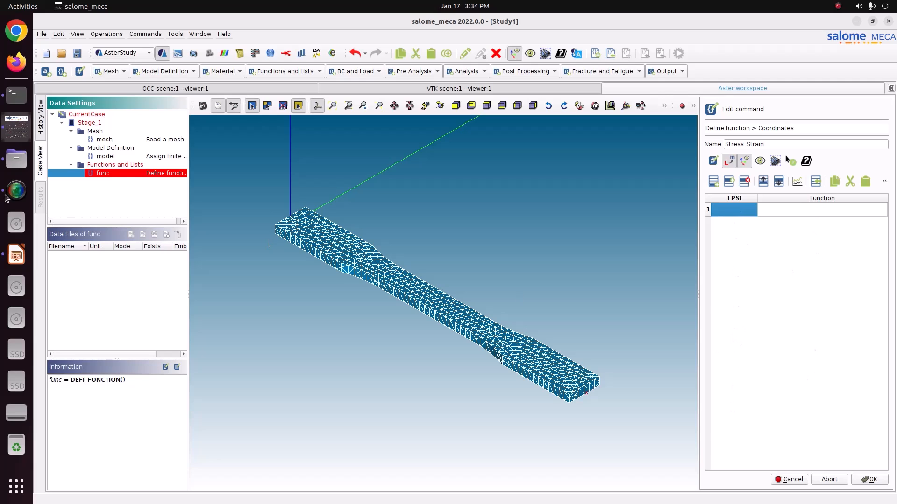
Review the strain hardening table on slide 2 in Impress, and check Sheet1 of Book1.xlsx in LibreOffice Calc before closing that workbook
left_click(17, 255)
left_click(63, 156)
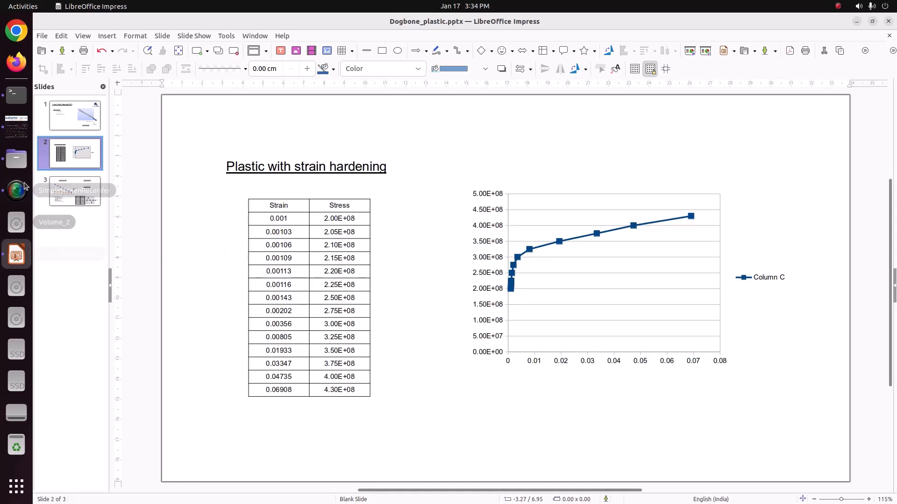
left_click(17, 159)
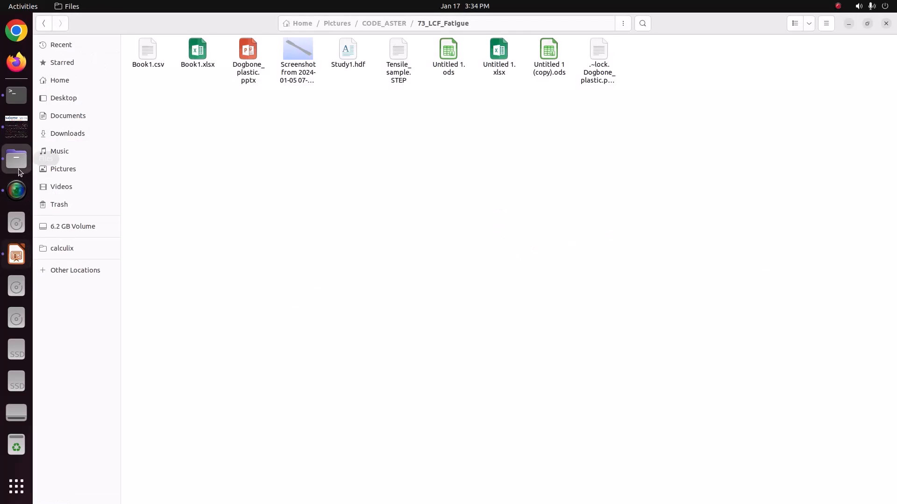
right_click(202, 69)
left_click(220, 74)
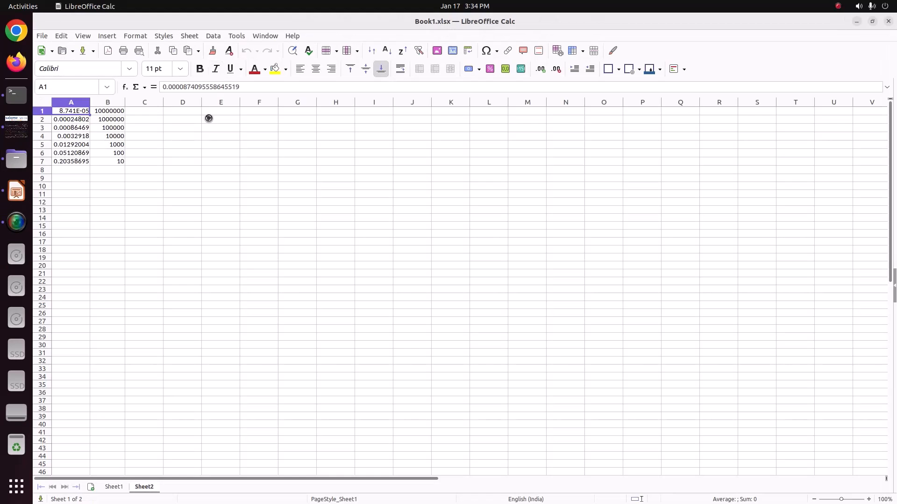
left_click(119, 488)
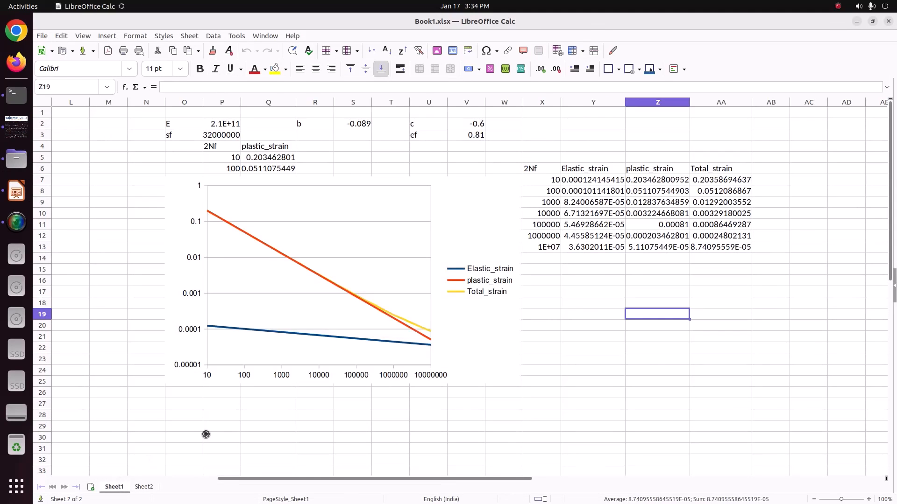
left_click(888, 21)
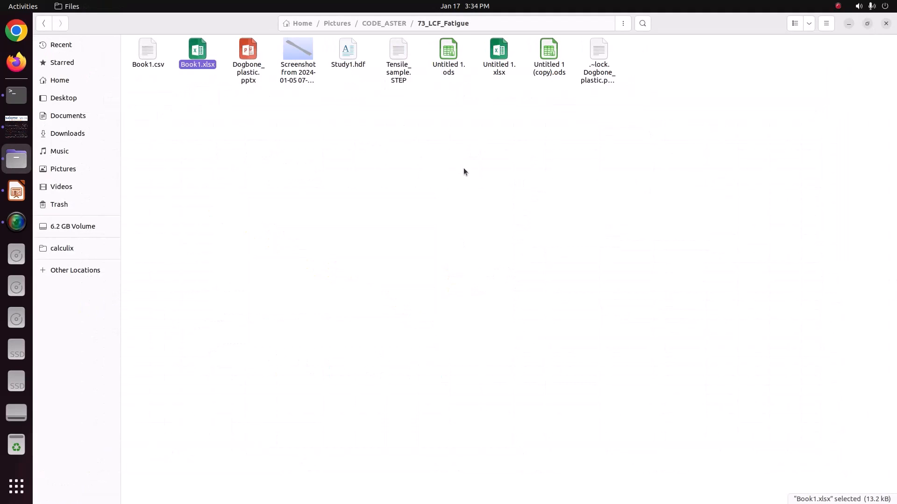
Open Untitled 1.ods from the 73_LCF_Fatigue folder in LibreOffice Calc and show its stress-strain data in a maximized window
left_click(463, 169)
right_click(458, 65)
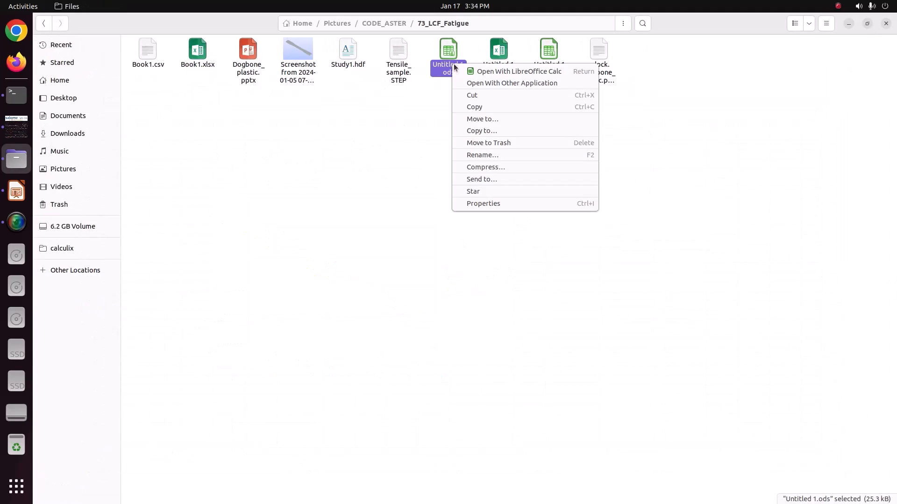
left_click(462, 71)
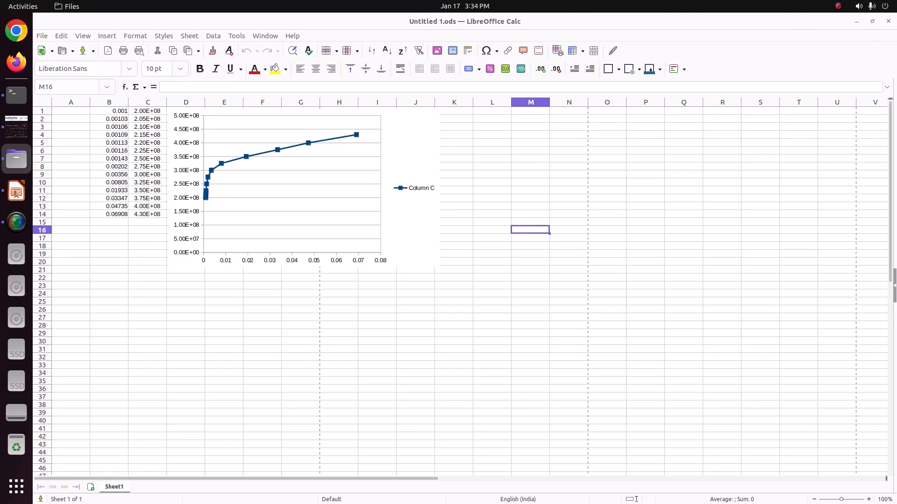
left_click_drag(789, 20, 795, 122)
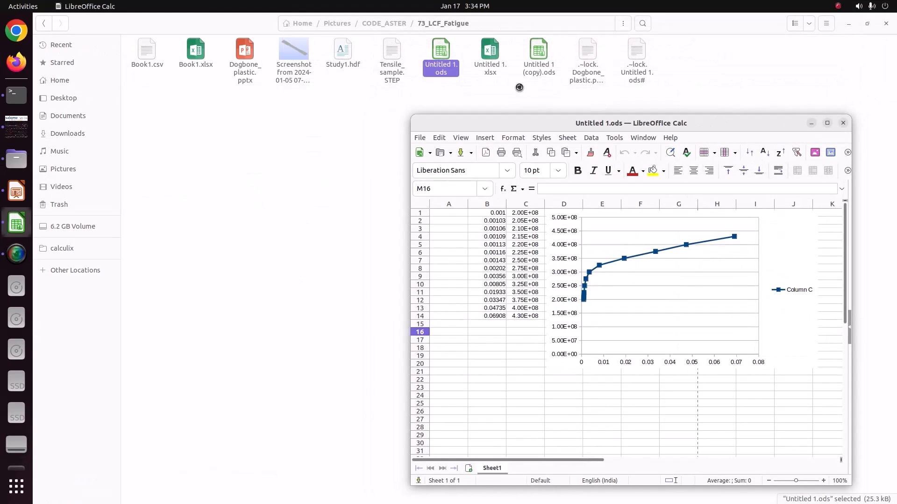
left_click(496, 68)
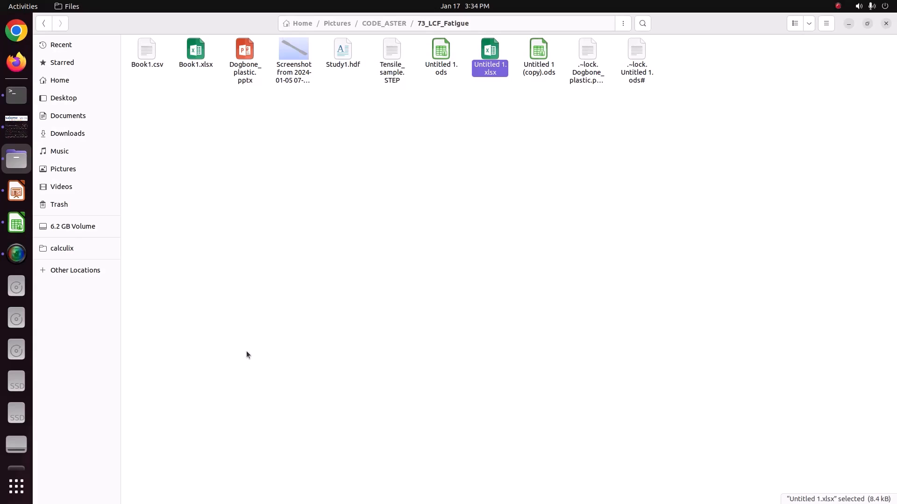
left_click(16, 223)
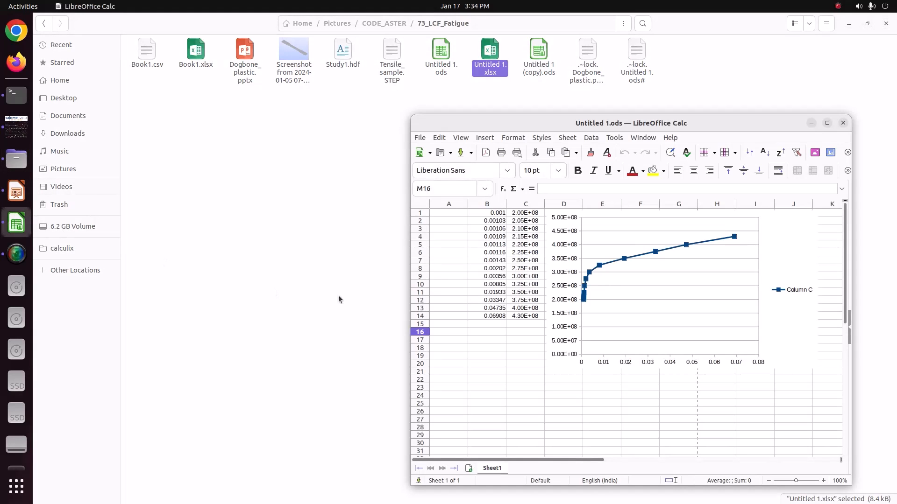
double_click(828, 125)
left_click(195, 189)
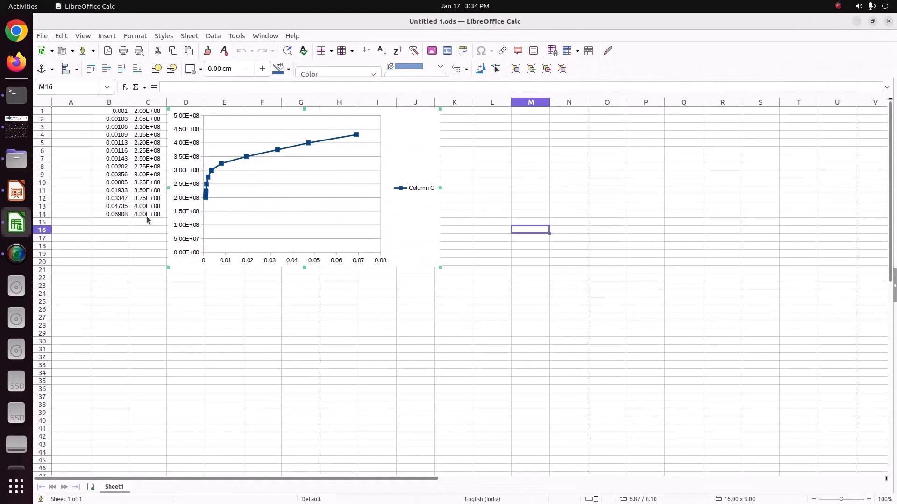
Copy the strain and stress values in B1:C14 into a new sheet, starting at cell A1
left_click_drag(112, 110, 144, 215)
key("ctrl+c")
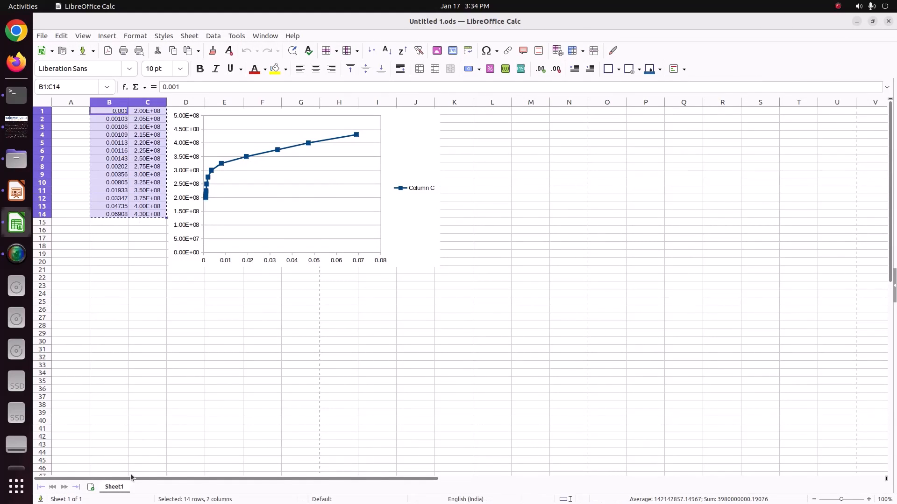
left_click(90, 487)
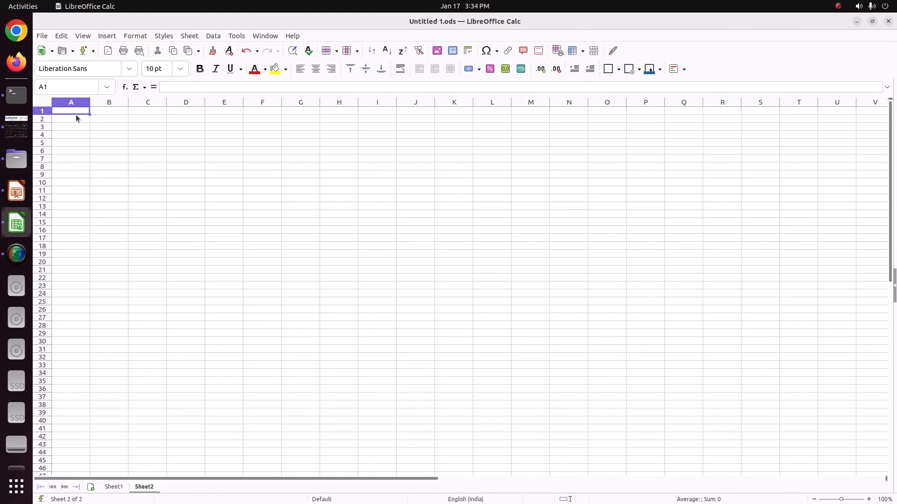
key("ctrl+v")
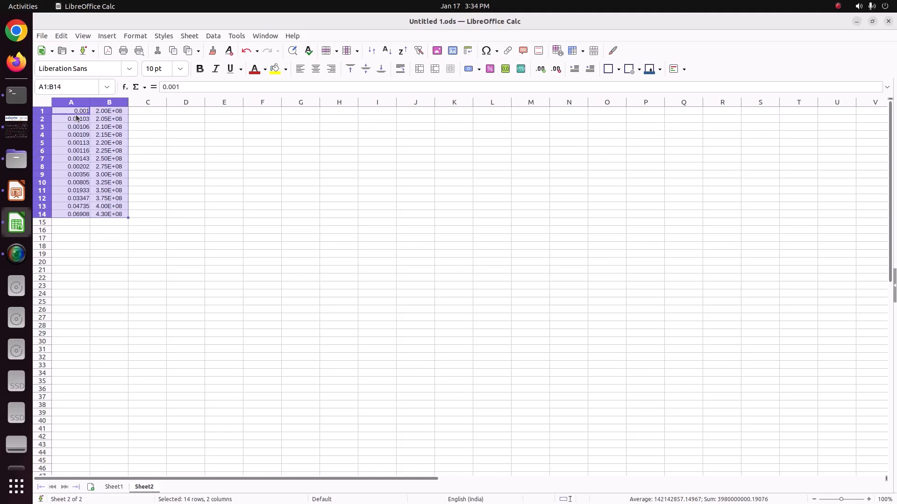
Save the new sheet as a Text CSV file named Stress_Stain in the 73_LCF_Fatigue folder, with the default export options
left_click(41, 36)
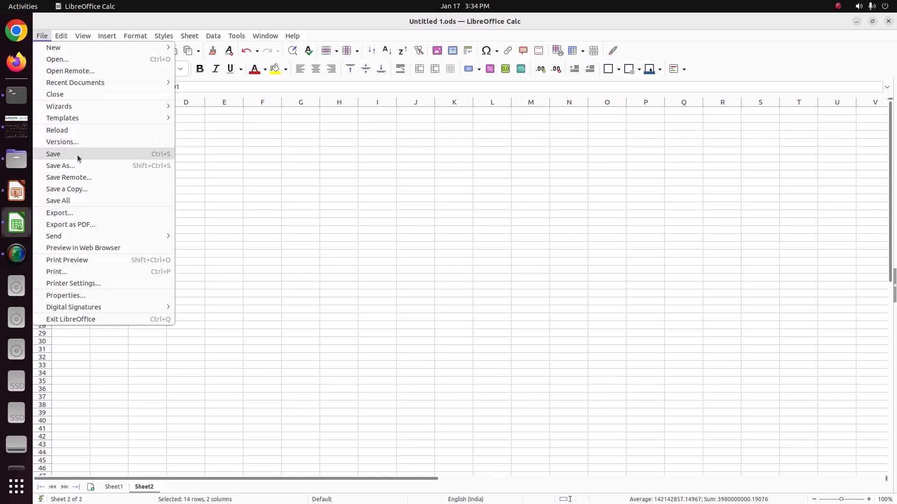
left_click(56, 166)
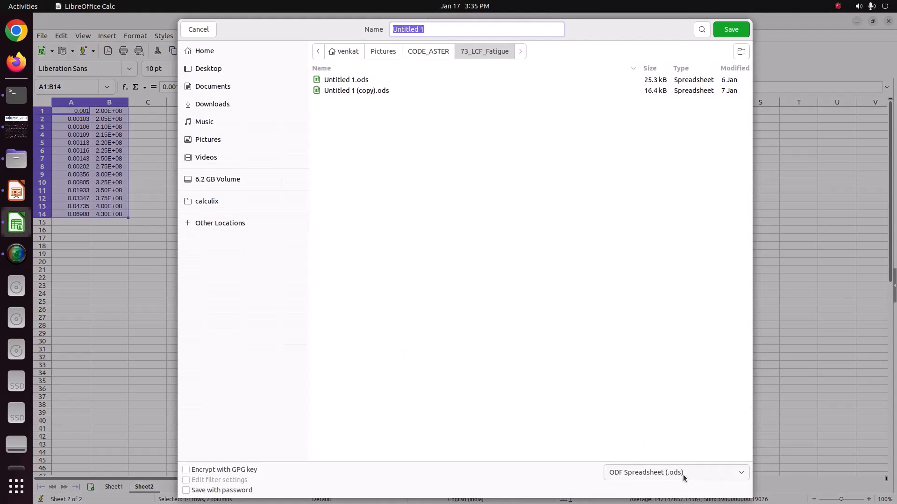
left_click(683, 475)
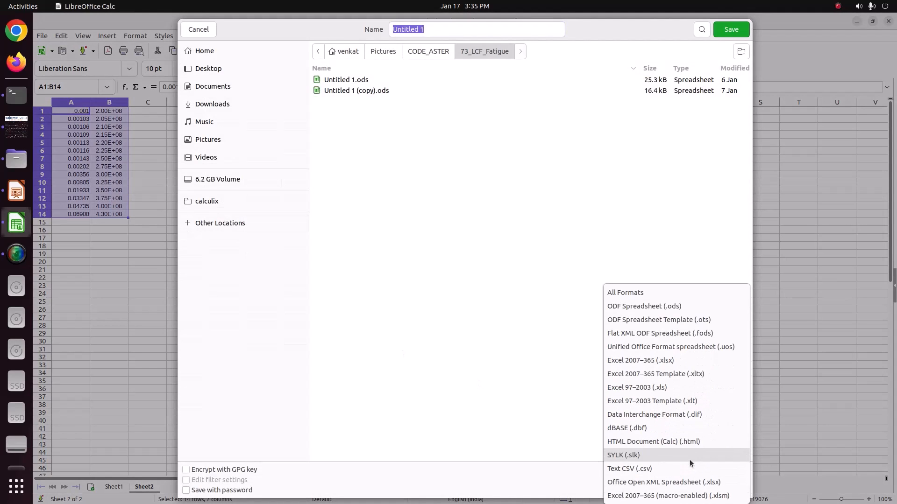
left_click(679, 468)
left_click(434, 27)
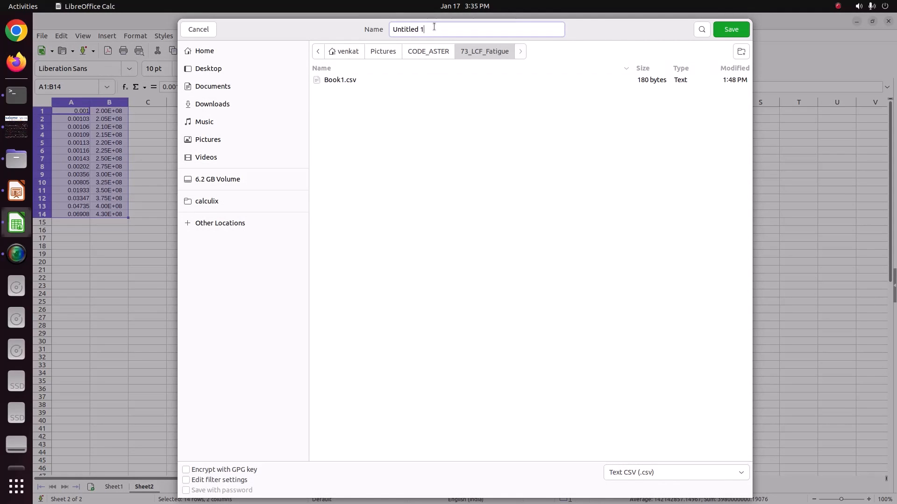
left_click_drag(434, 27, 359, 23)
type("Strss")
key("BackSpace")
key("BackSpace")
type("ess_Sta")
key("BackSpace")
type("ain")
left_click(735, 31)
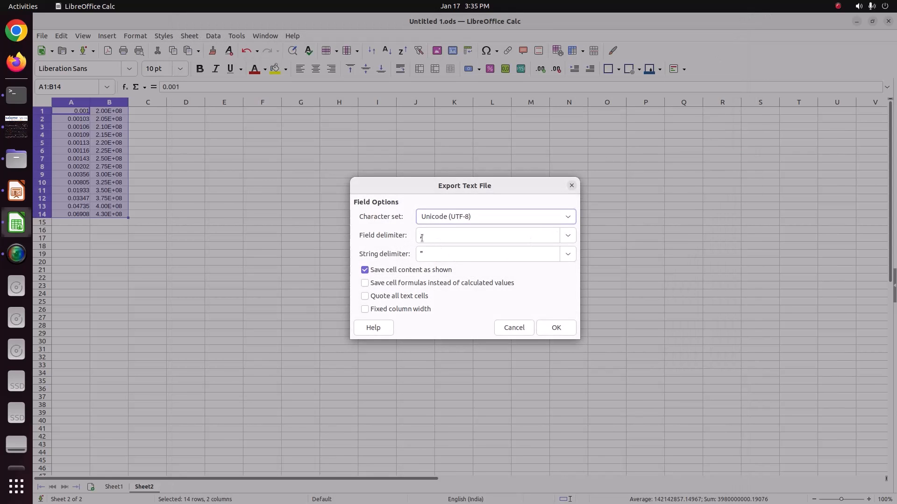
left_click(566, 331)
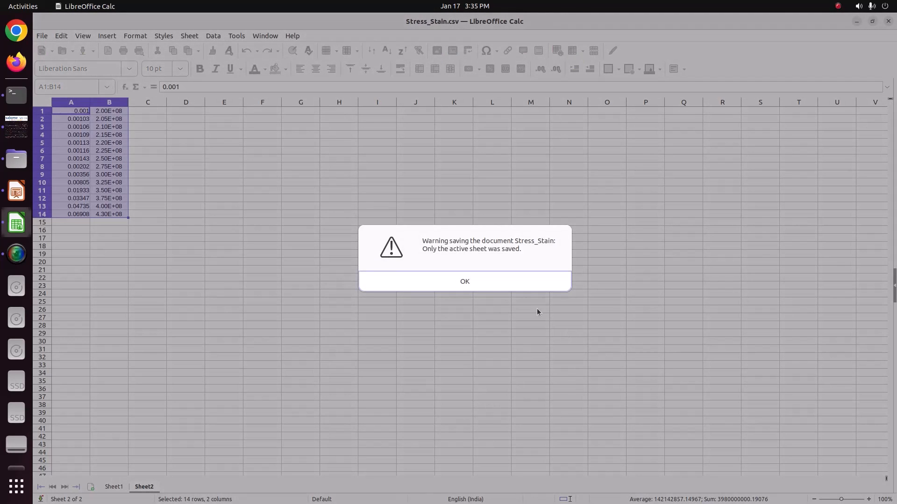
left_click(460, 282)
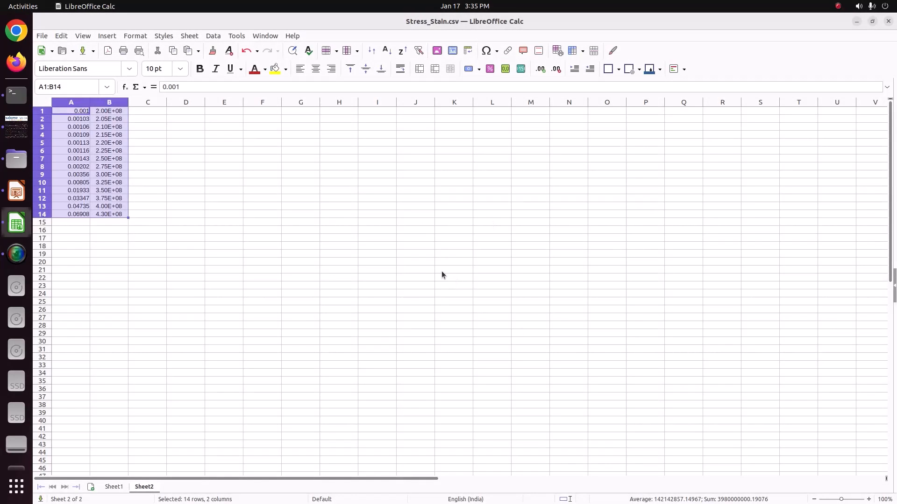
left_click(325, 232)
Switch to Salome-Meca, import Stress_Stain.csv from Pictures/CODE_ASTER/73_LCF_Fatigue into the function's Coordinates table, and accept the imported points
left_click(16, 129)
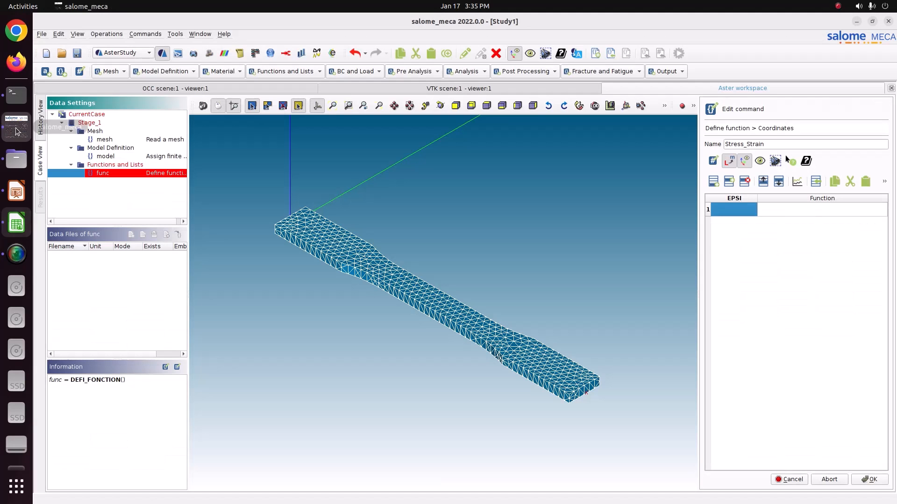
left_click(815, 182)
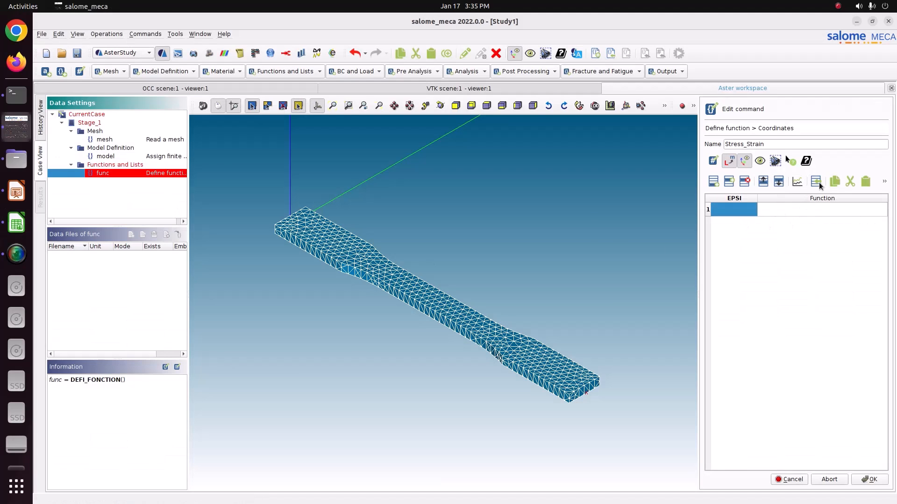
double_click(400, 321)
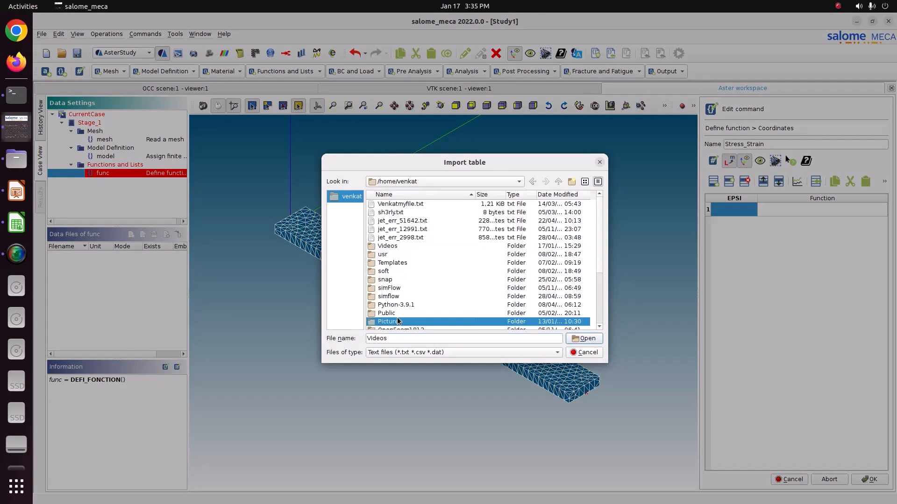
left_click(406, 221)
double_click(406, 221)
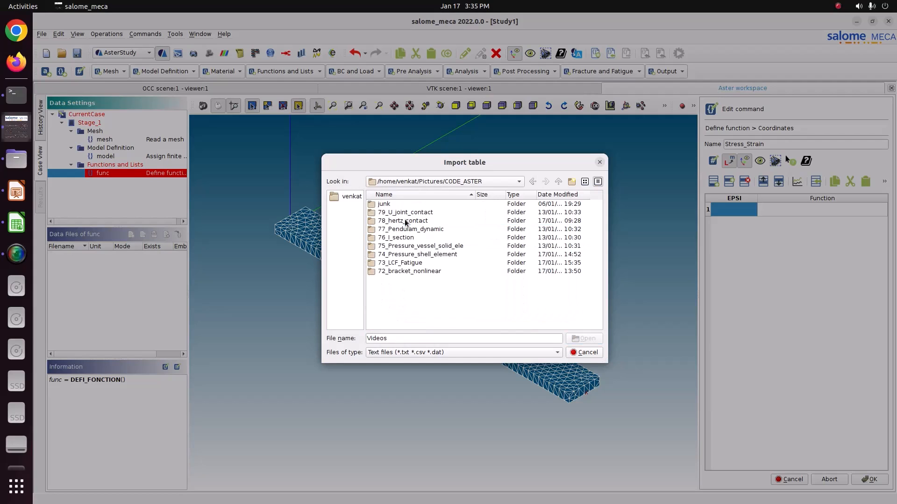
double_click(417, 263)
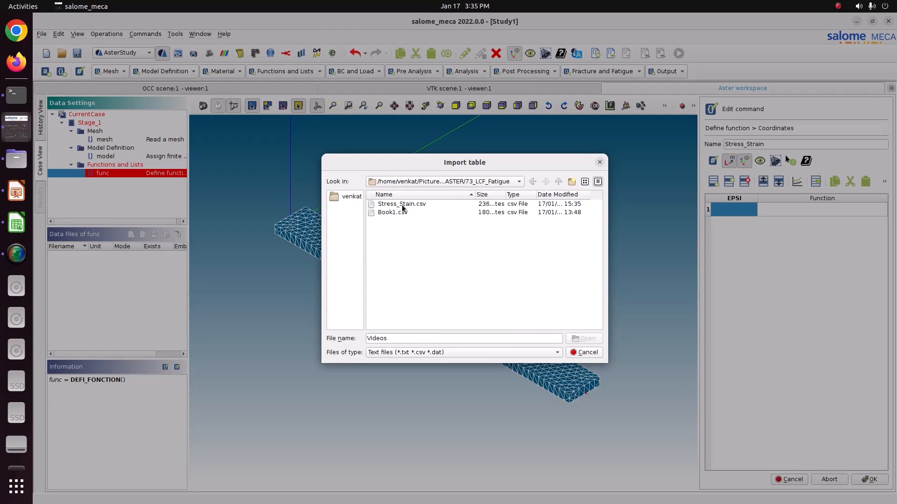
left_click(403, 204)
left_click(583, 338)
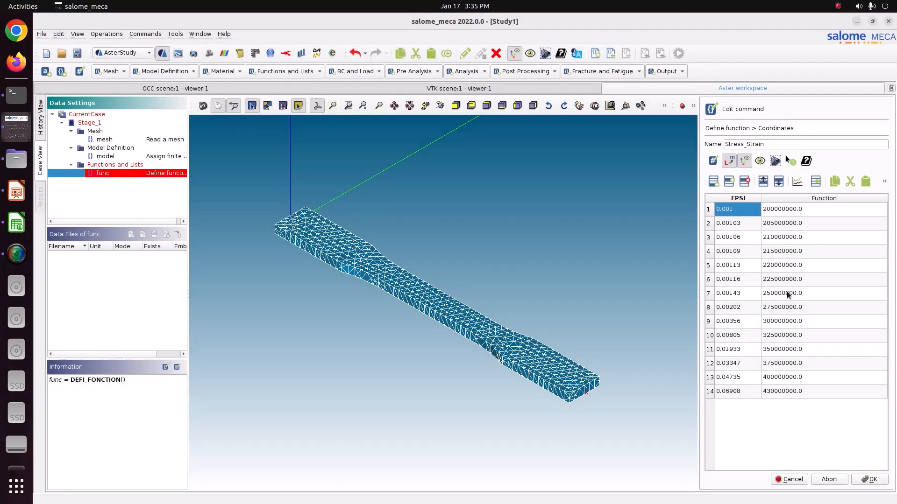
left_click_drag(739, 209, 798, 396)
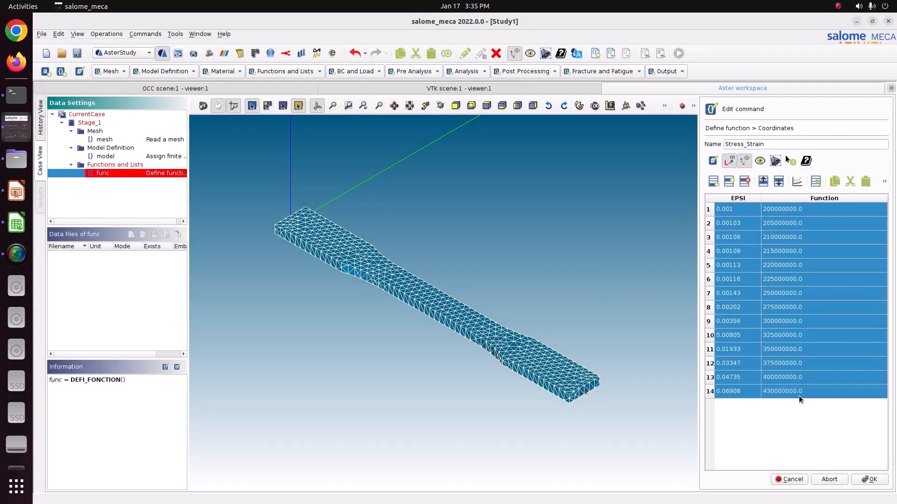
left_click(885, 481)
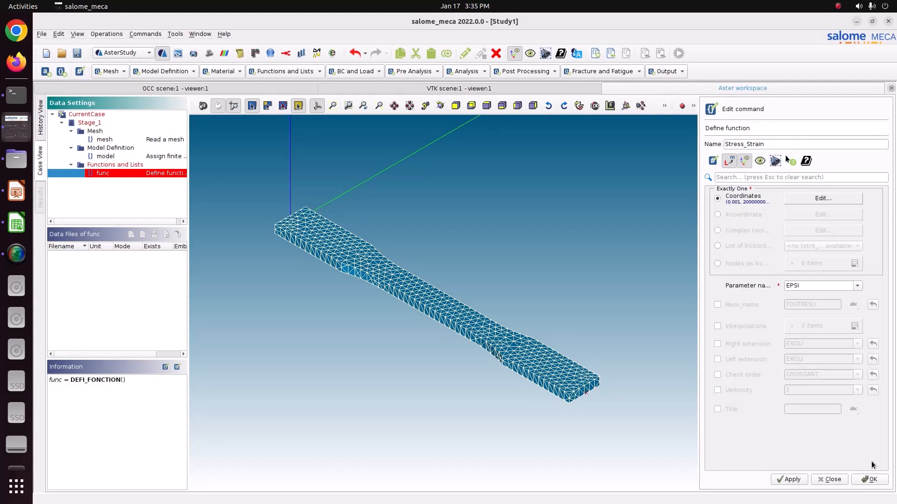
Complete the Stress_Strain function with result name TOUTRESU, one LIN interpolation, right extension LINEAIRE and left extension EXCLU, and save it
left_click(747, 327)
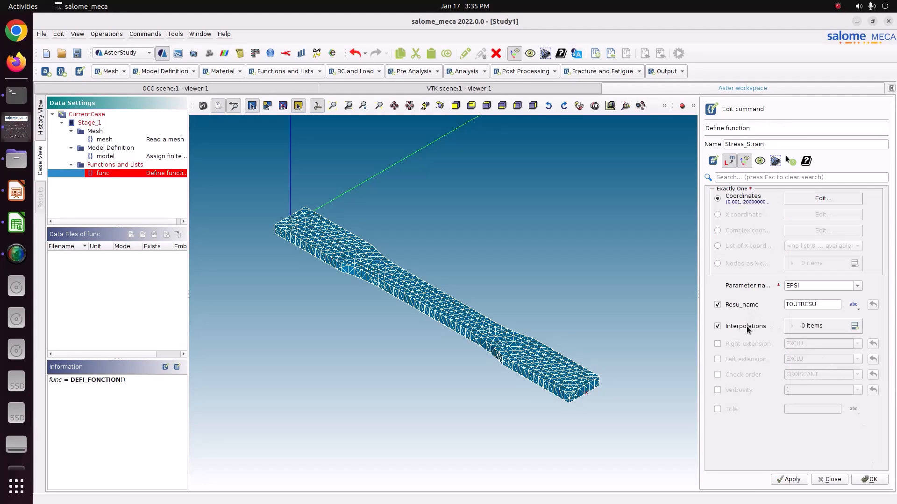
left_click(855, 326)
left_click(756, 367)
left_click(748, 381)
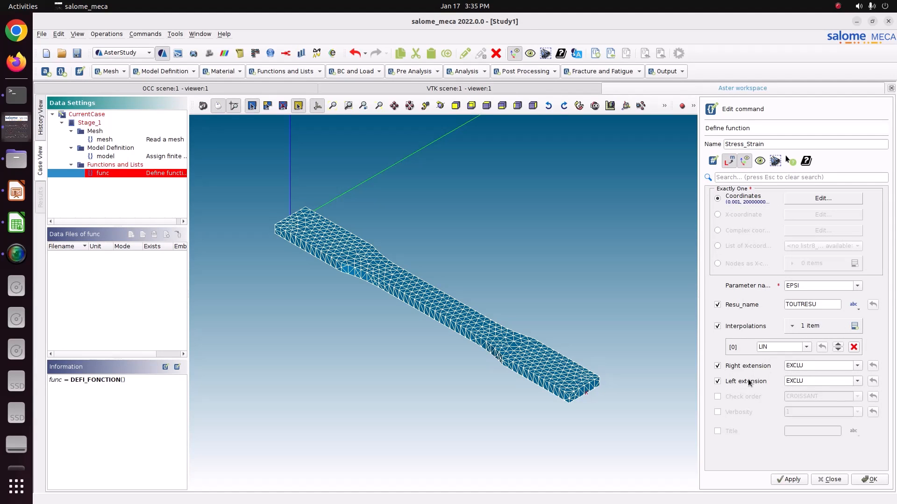
left_click(857, 365)
left_click(792, 388)
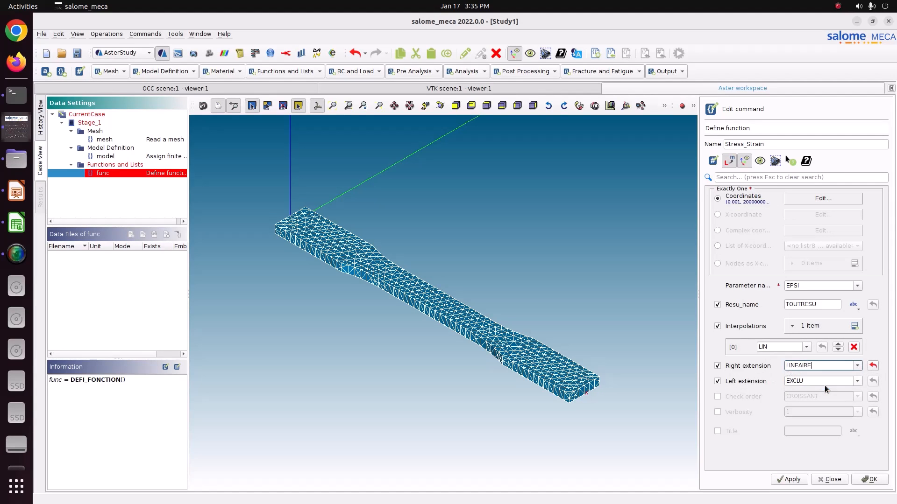
left_click(789, 480)
left_click(870, 480)
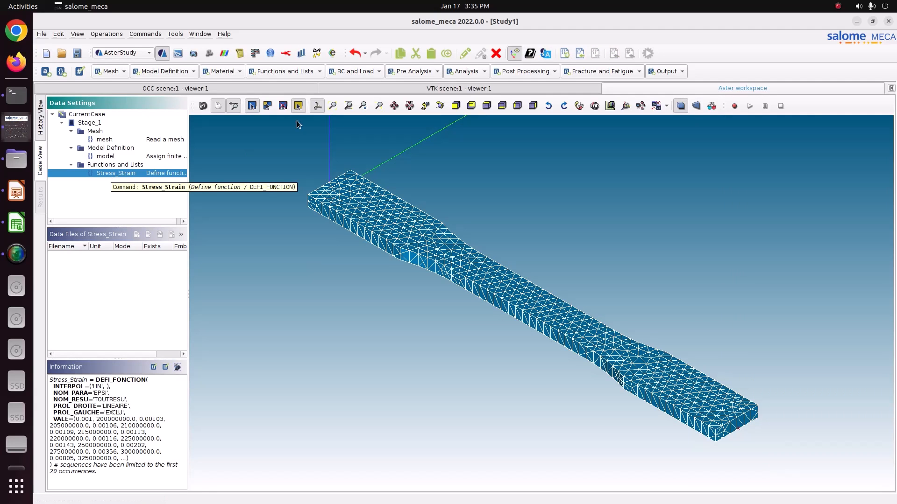
Add a second Define function command named Life, defined by Coordinates, with EPSI as its parameter name
left_click(286, 71)
left_click(289, 132)
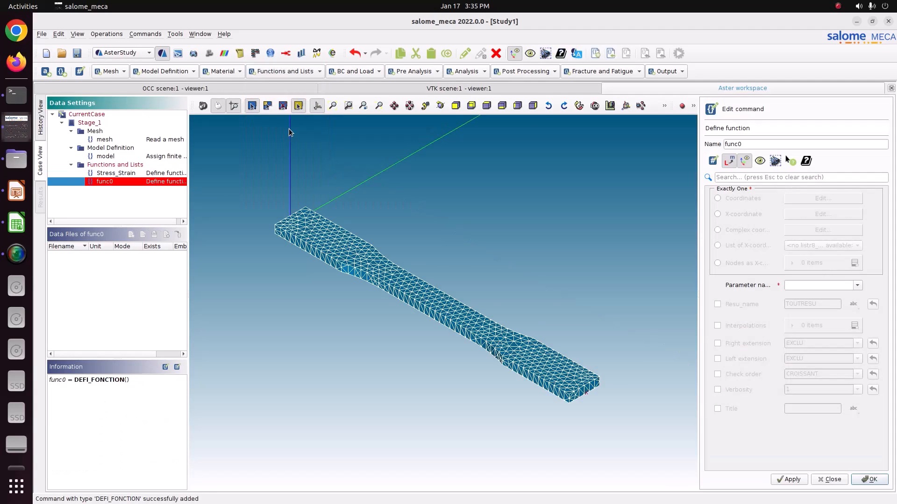
double_click(734, 144)
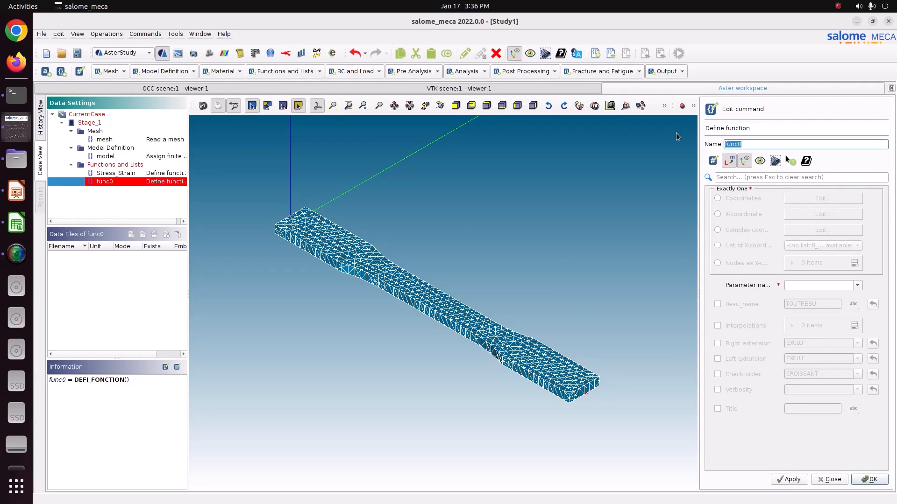
type("Life")
left_click(759, 199)
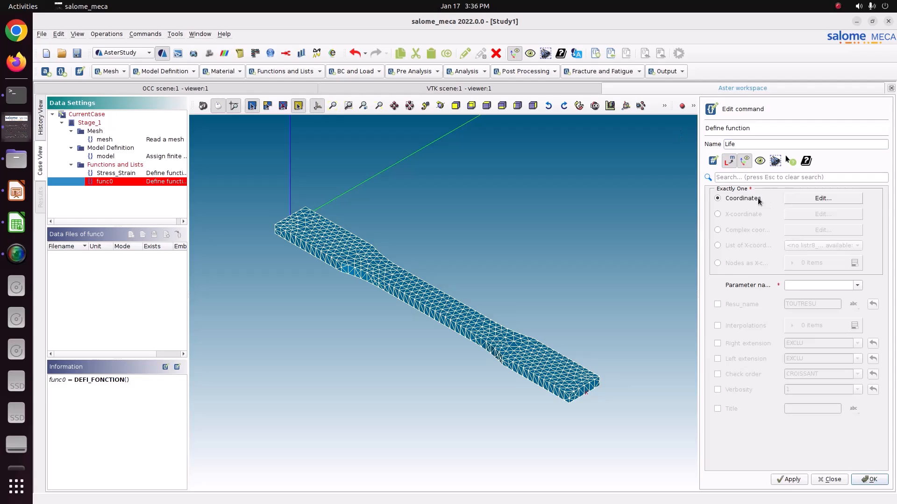
left_click(857, 286)
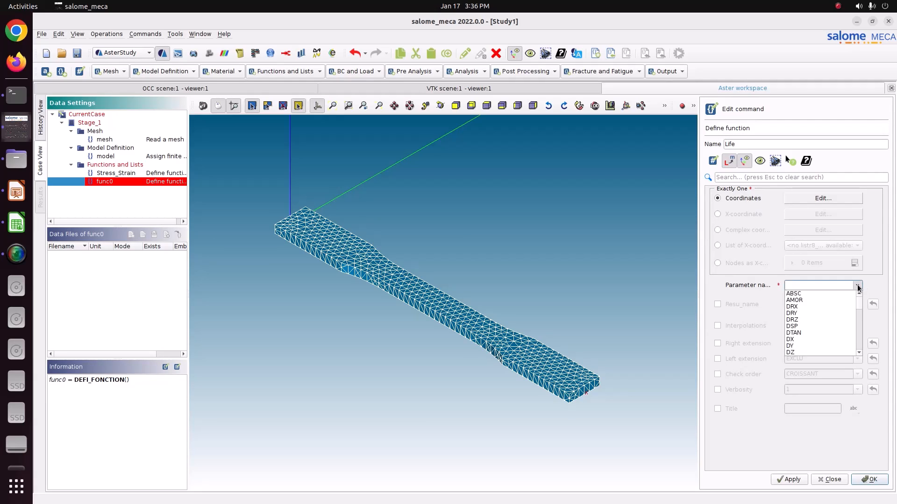
scroll(819, 347, "down", 2)
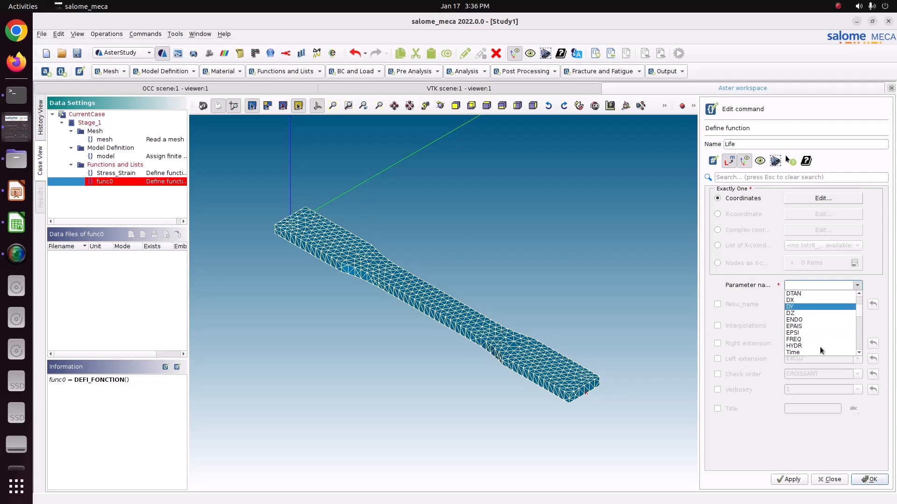
left_click(810, 333)
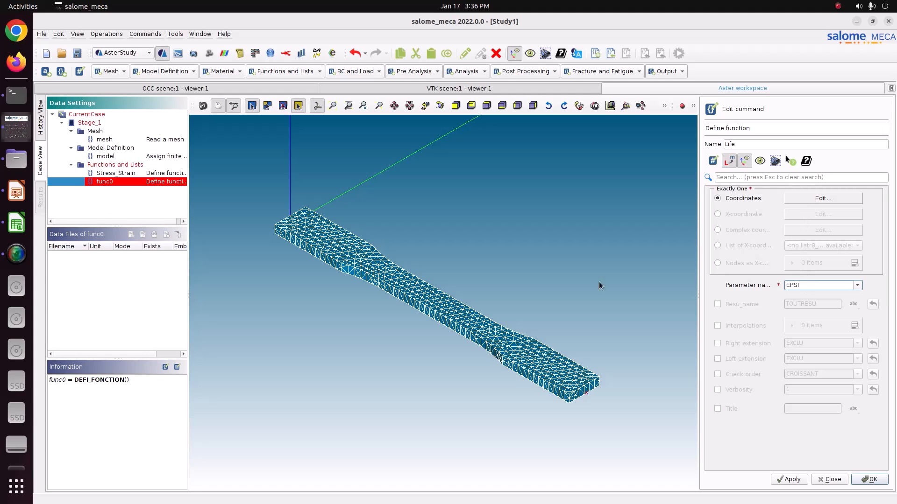
Switch to LibreOffice Calc, review the strain and stress data on both sheets of Stress_Stain.csv, and return to Salome-Meca
left_click(23, 226)
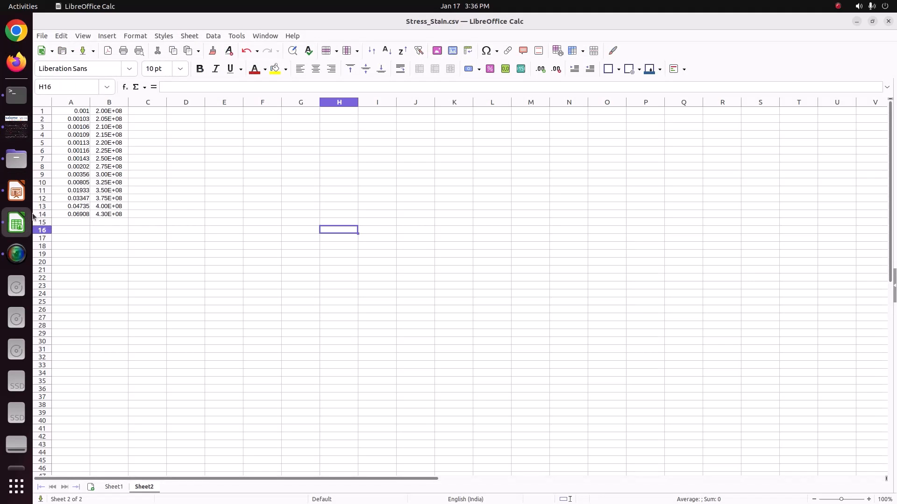
left_click(78, 114)
left_click_drag(79, 115, 81, 215)
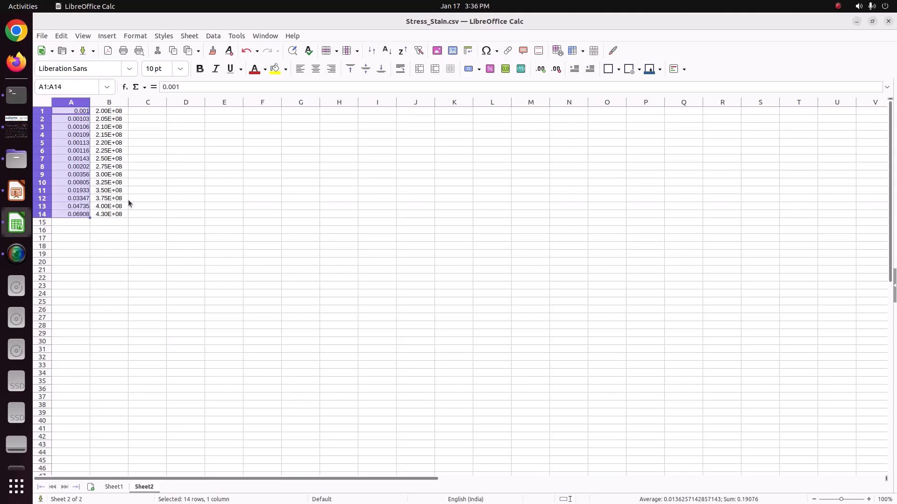
left_click(113, 487)
left_click(328, 350)
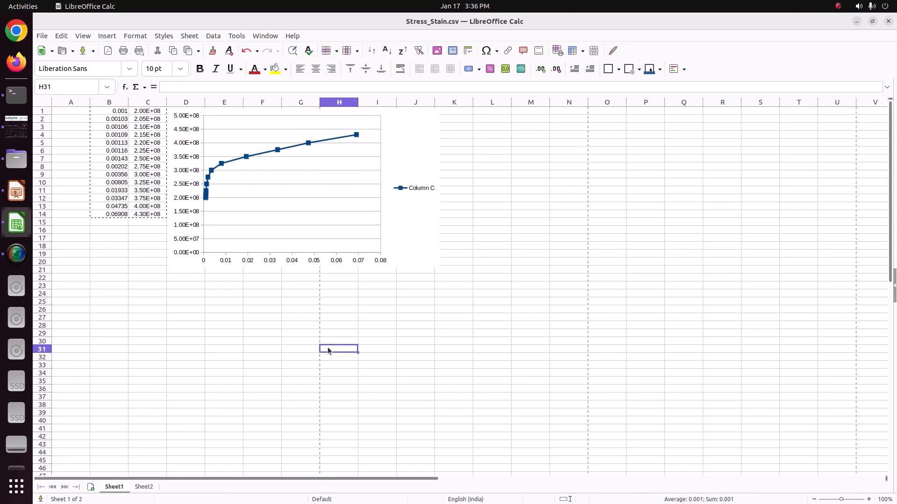
left_click(5, 135)
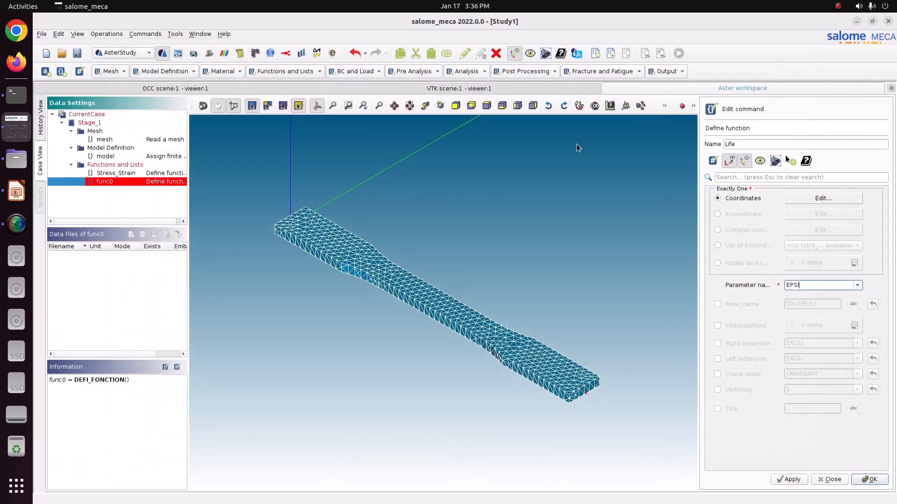
Open Book1.csv from the 73_LCF_Fatigue folder with the default import options, inspect its columns, close it and return to Salome-Meca
left_click(17, 158)
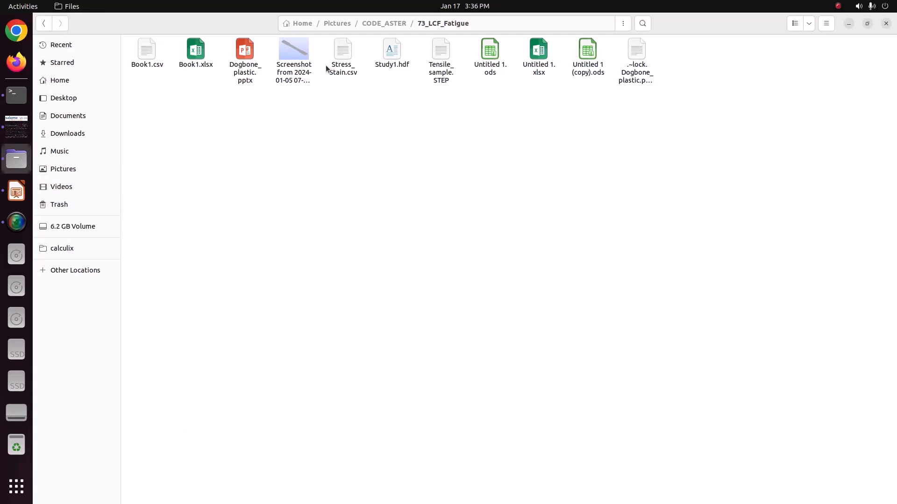
right_click(151, 61)
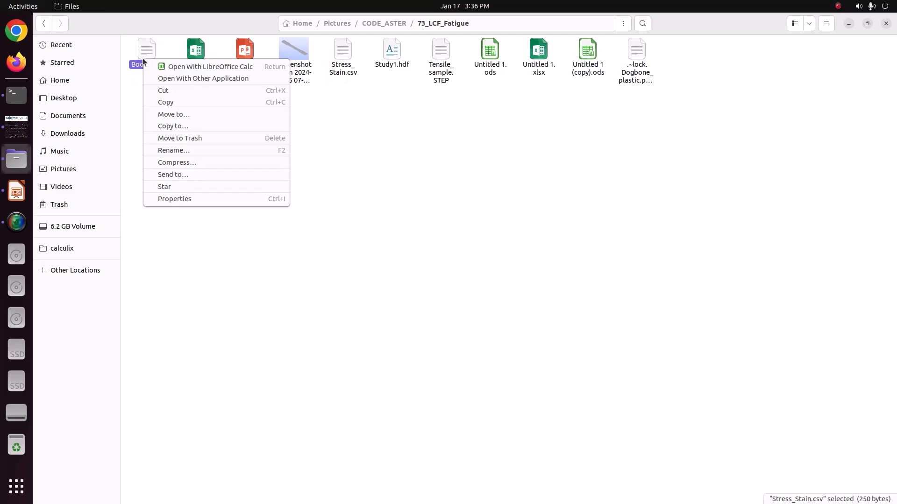
left_click(152, 65)
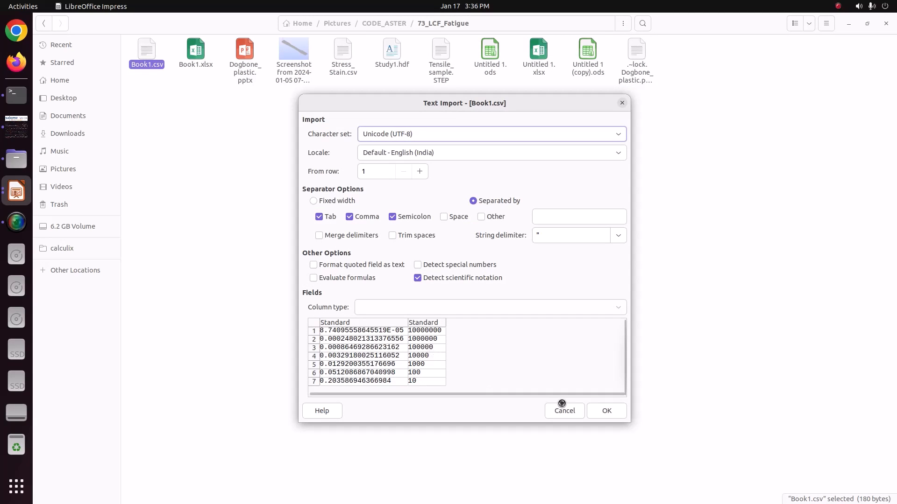
left_click(607, 412)
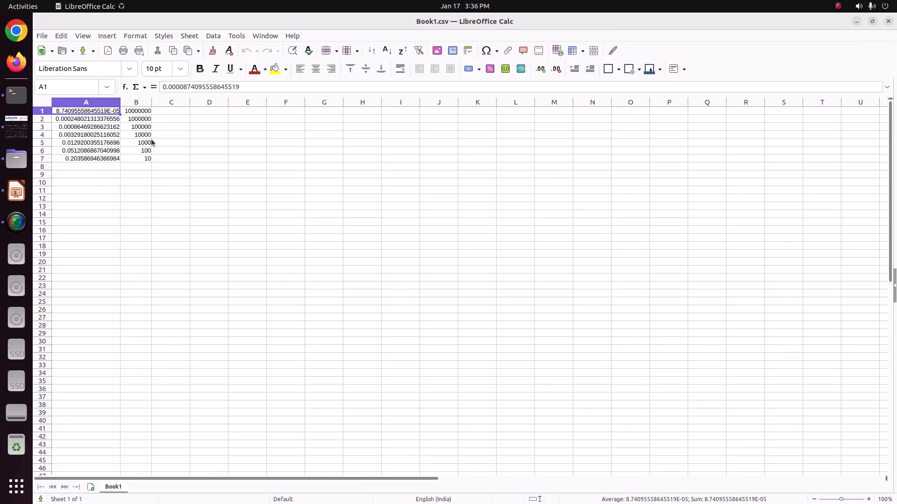
left_click(888, 21)
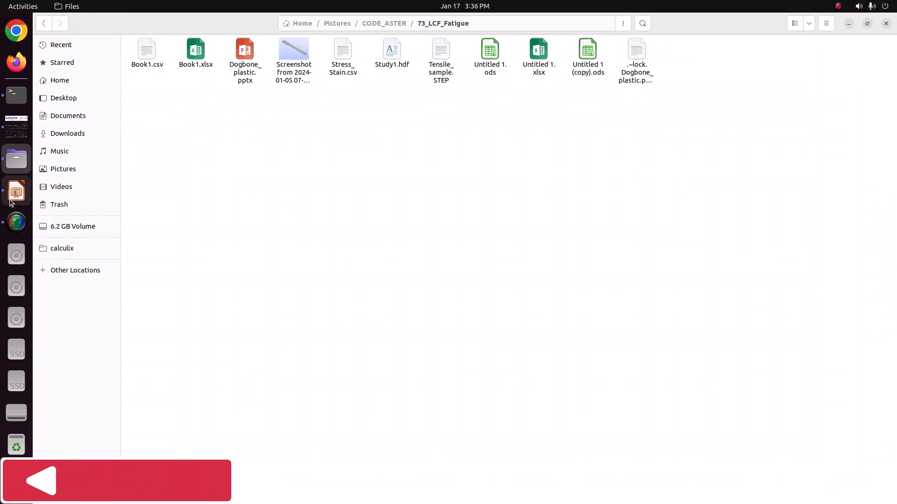
left_click(17, 126)
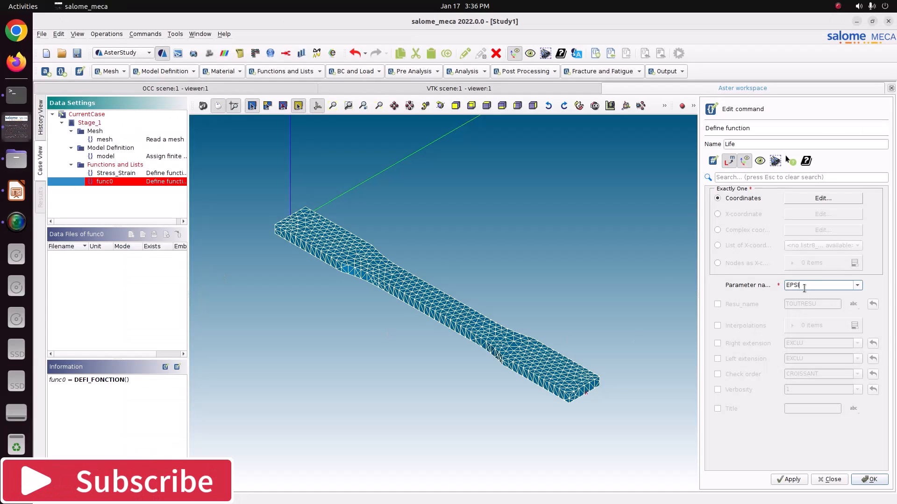
Switch the Life function's definition from Coordinates to X-coordinate and open its EPSI value table for editing
left_click_drag(804, 288, 770, 281)
left_click(806, 286)
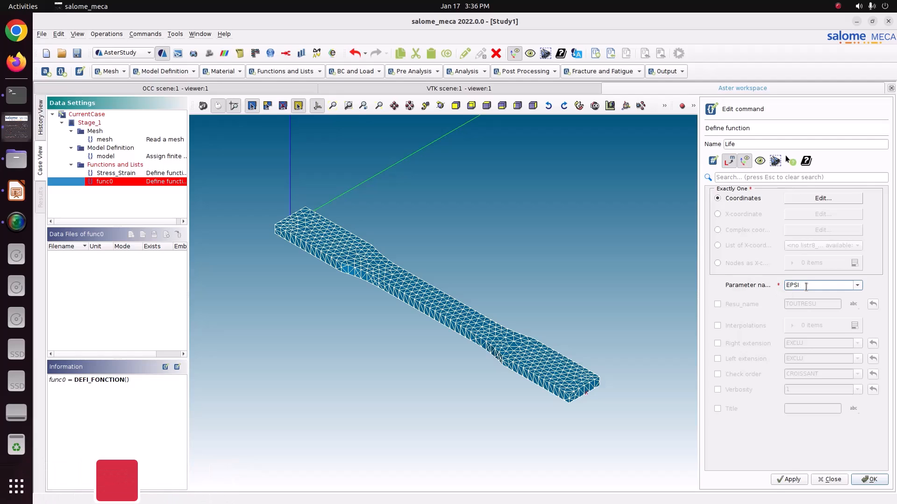
left_click_drag(806, 286, 773, 283)
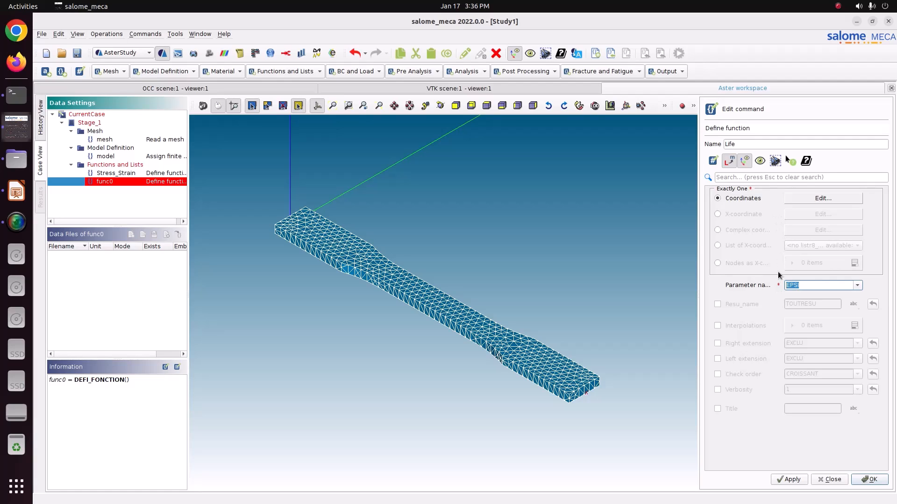
left_click(749, 215)
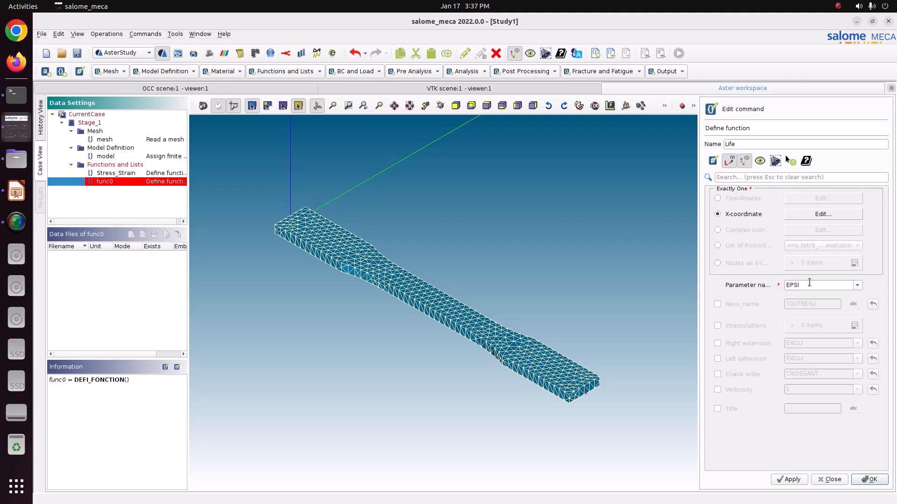
left_click(788, 285)
left_click(811, 214)
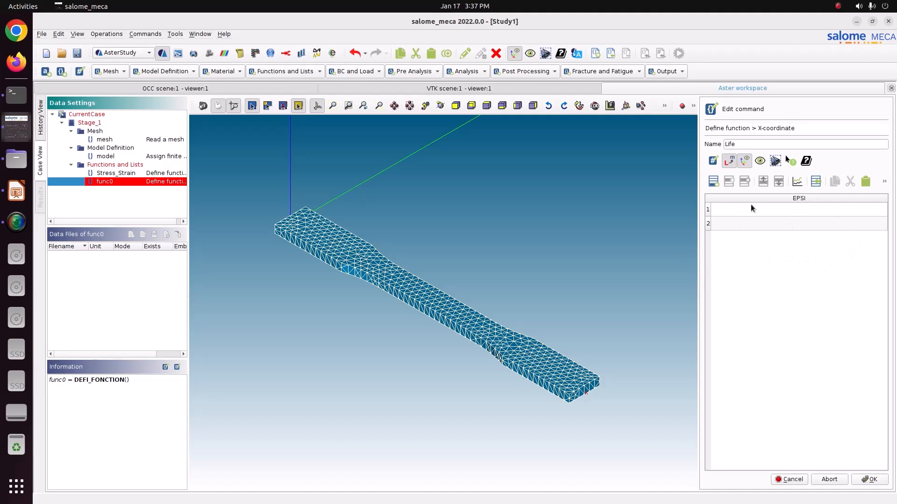
Switch to the 73_LCF_Fatigue folder in Files and open Book1.csv in LibreOffice Calc
left_click(16, 192)
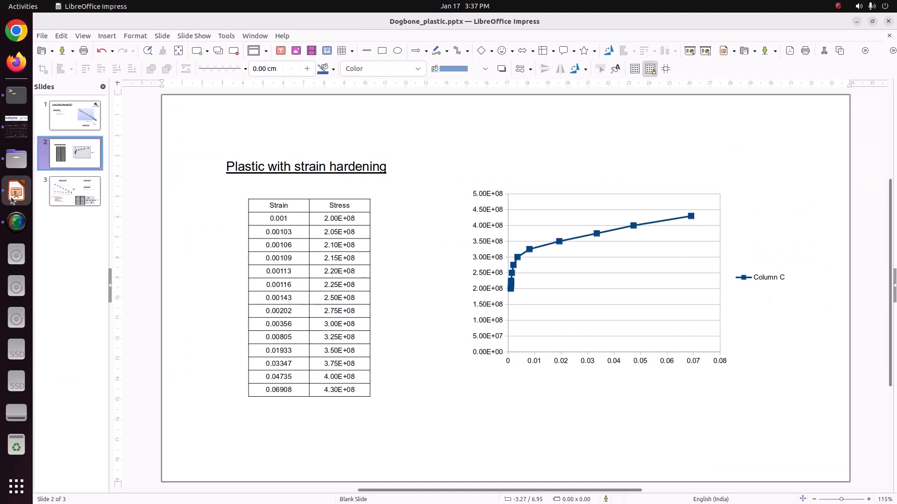
left_click(16, 159)
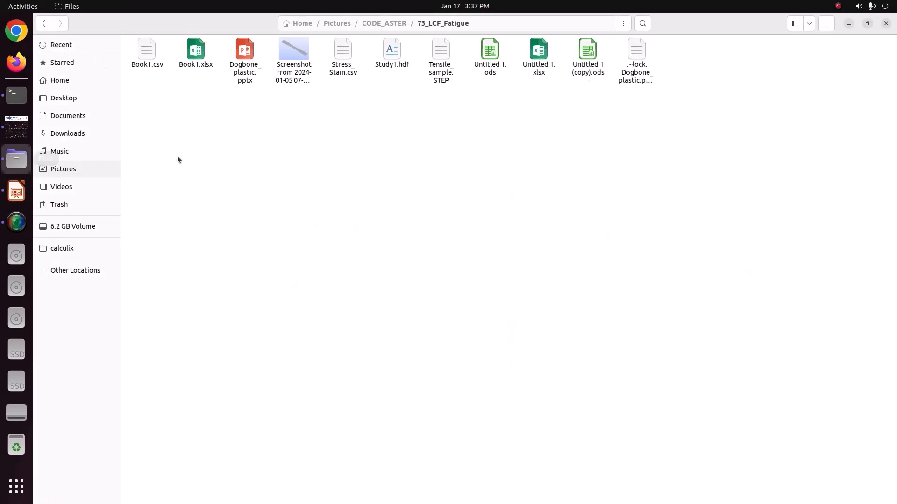
left_click(155, 64)
right_click(155, 63)
left_click(168, 72)
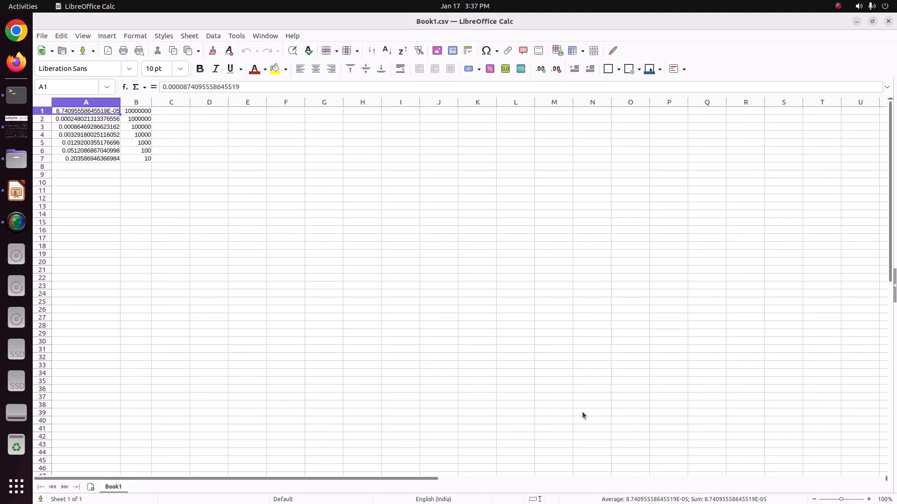
Add a new sheet to Book1.csv and rename it strain
left_click(90, 487)
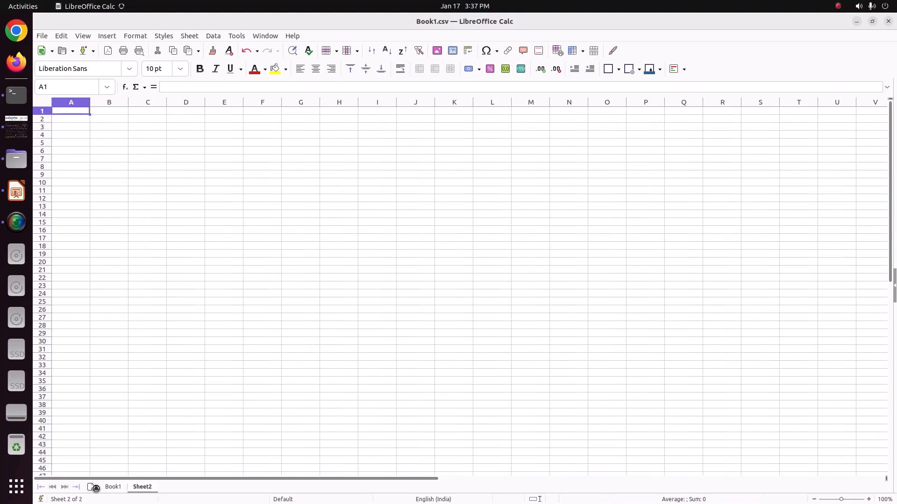
right_click(142, 487)
left_click(184, 384)
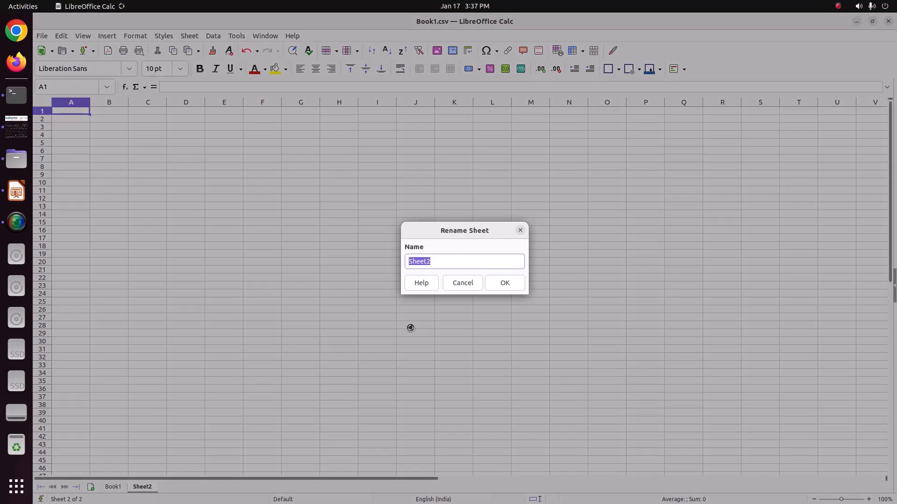
type("strain")
left_click(504, 283)
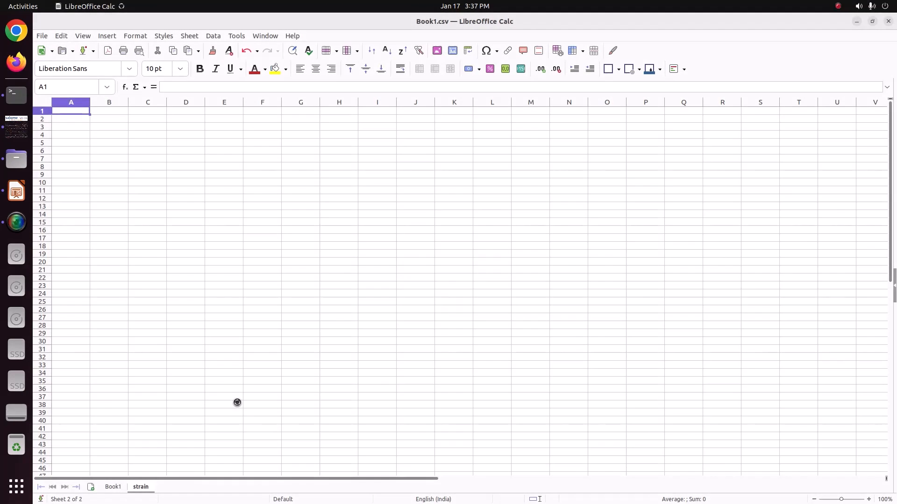
Add another sheet after strain and rename it life
left_click(90, 487)
right_click(158, 486)
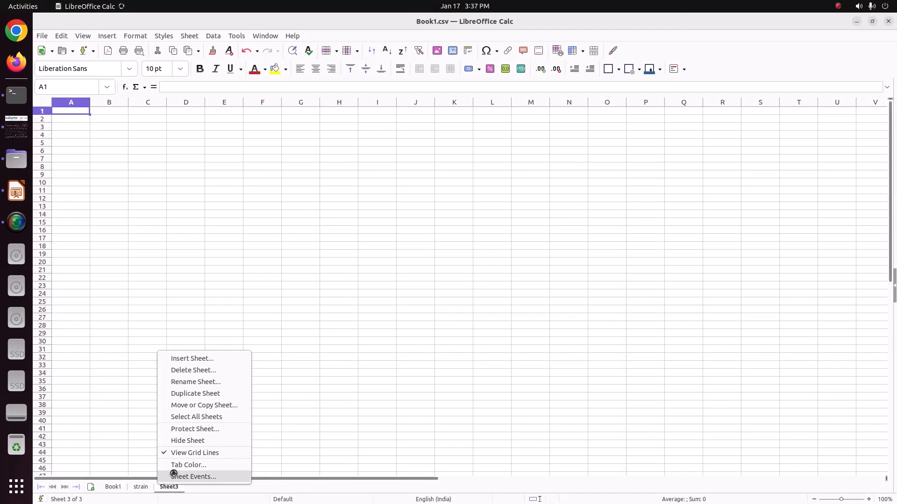
left_click(195, 384)
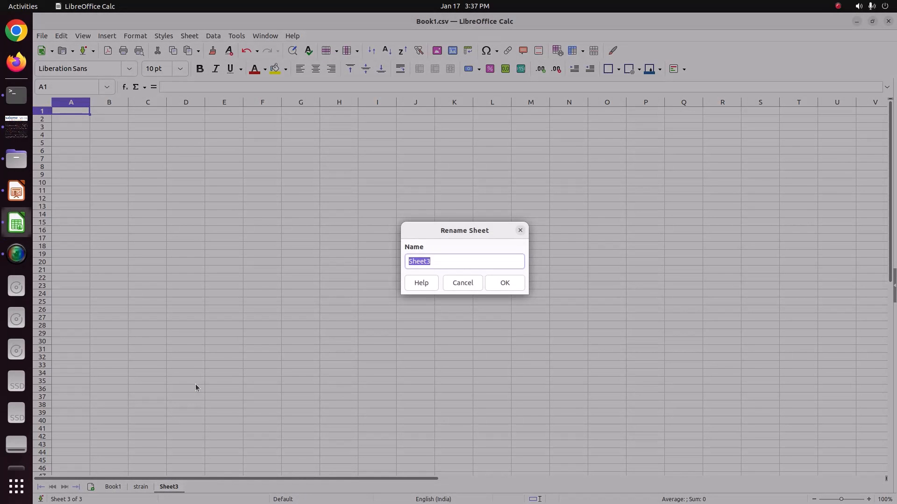
type("life")
key("Return")
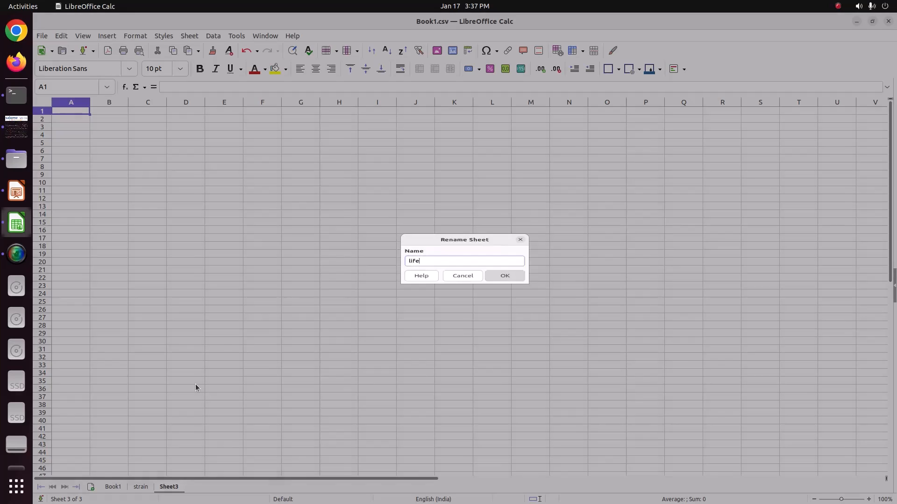
Copy cells A1:A7 from the Book1 sheet into column A of the strain sheet, starting at A1
left_click(140, 486)
left_click(113, 488)
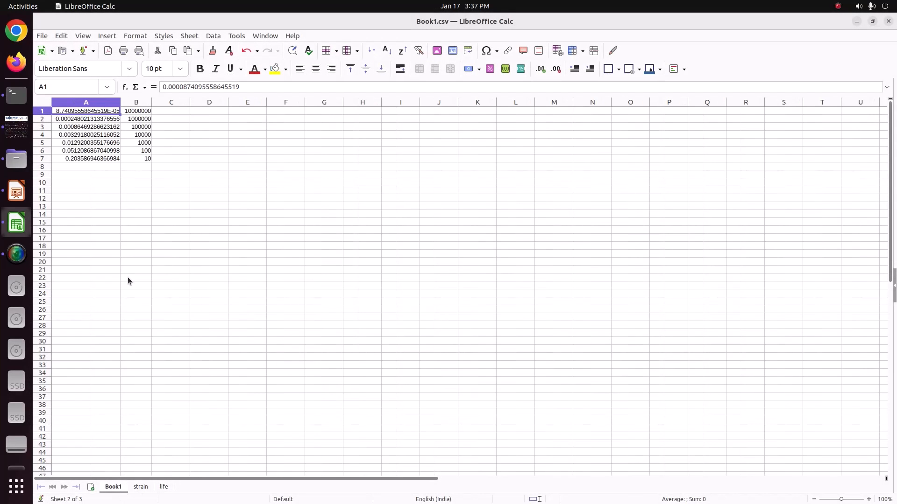
left_click_drag(101, 116, 99, 162)
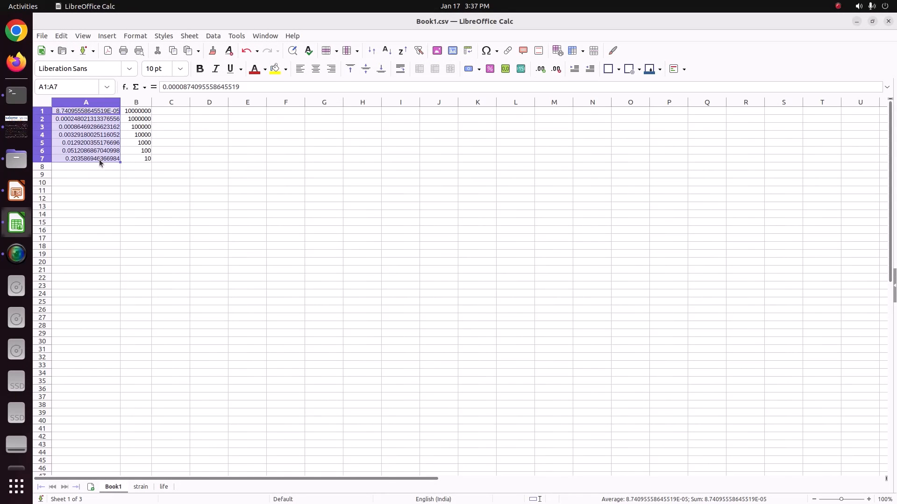
left_click(141, 487)
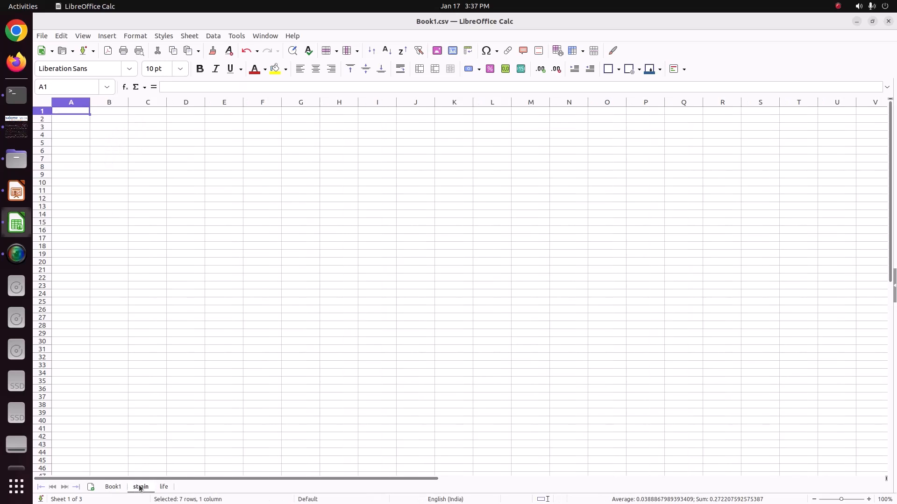
type("8.74096E-05 0.000248021 0.000864693 0.0032918 0.012920036 0.051208687 0.203586946")
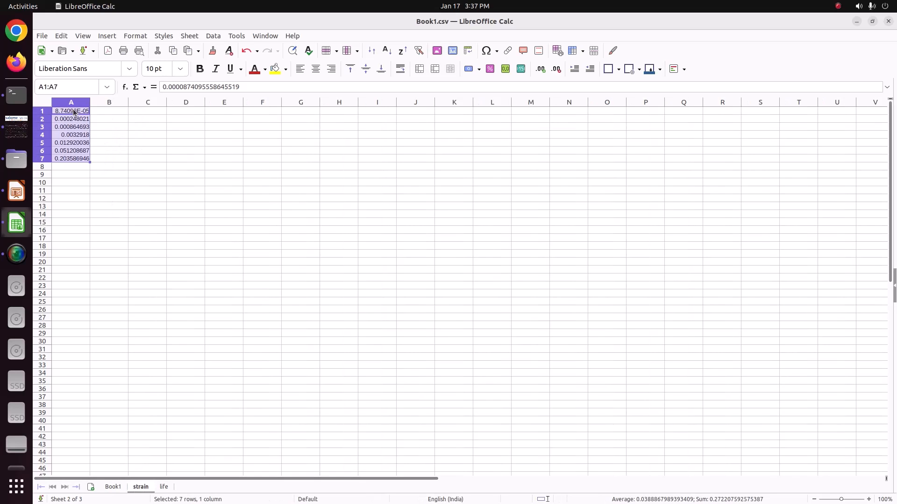
Copy cells B1:B7 from the Book1 sheet into column A of the life sheet, starting at A1
left_click(112, 487)
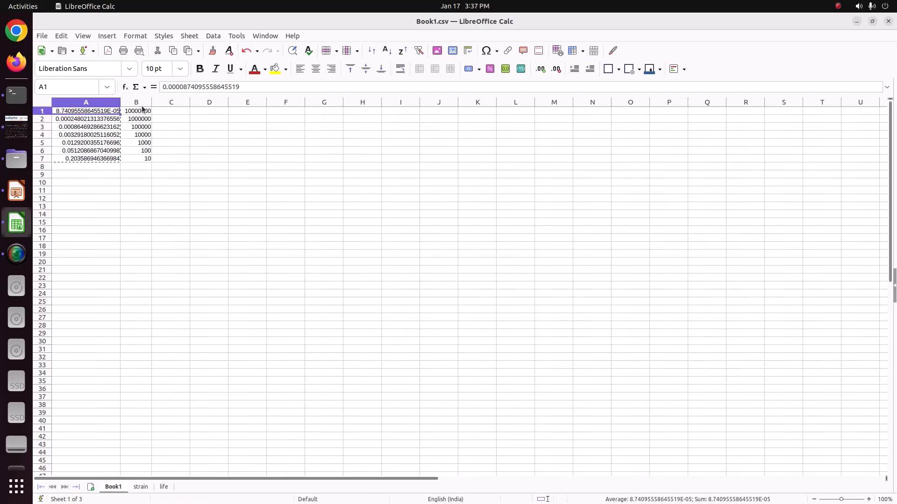
left_click_drag(138, 111, 139, 159)
key("ctrl+c")
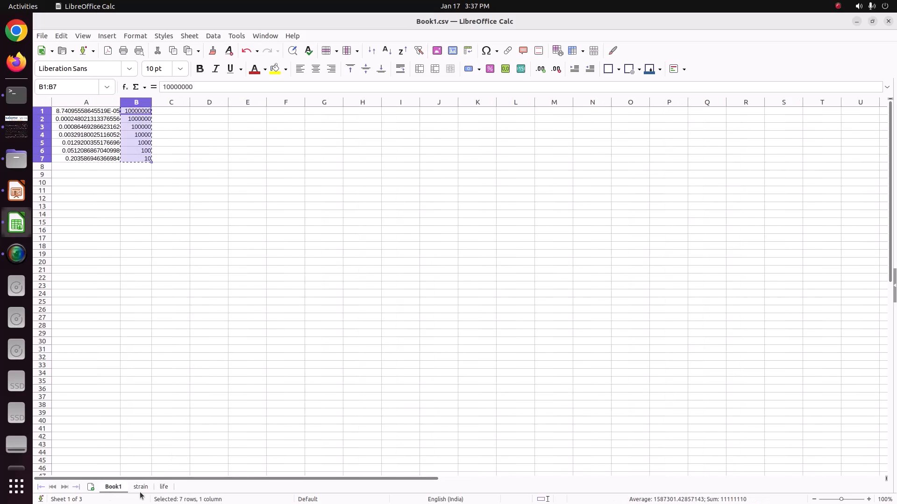
left_click(164, 487)
key("ctrl+v")
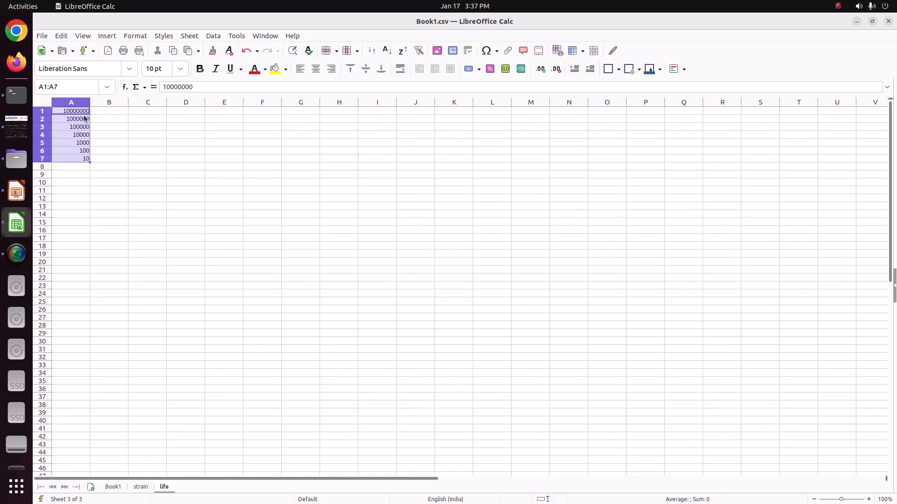
Save the strain sheet as Strain.csv in the 73_LCF_Fatigue folder
left_click(141, 487)
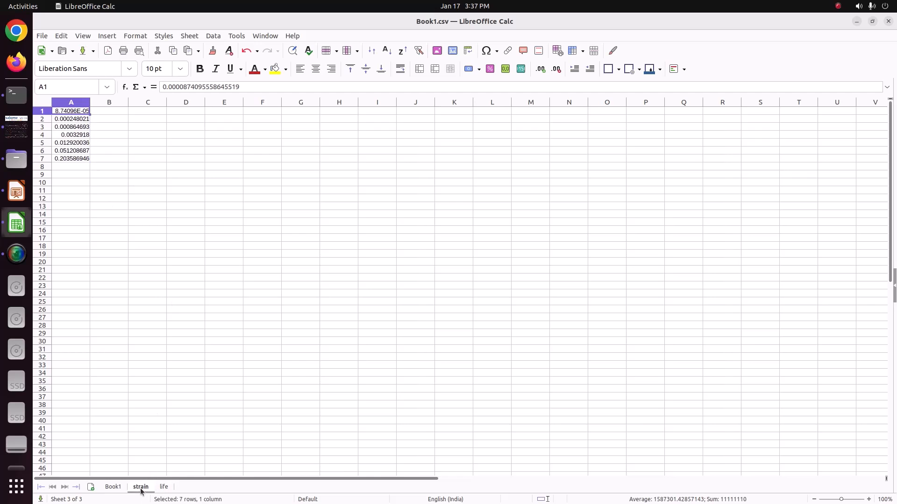
left_click(43, 36)
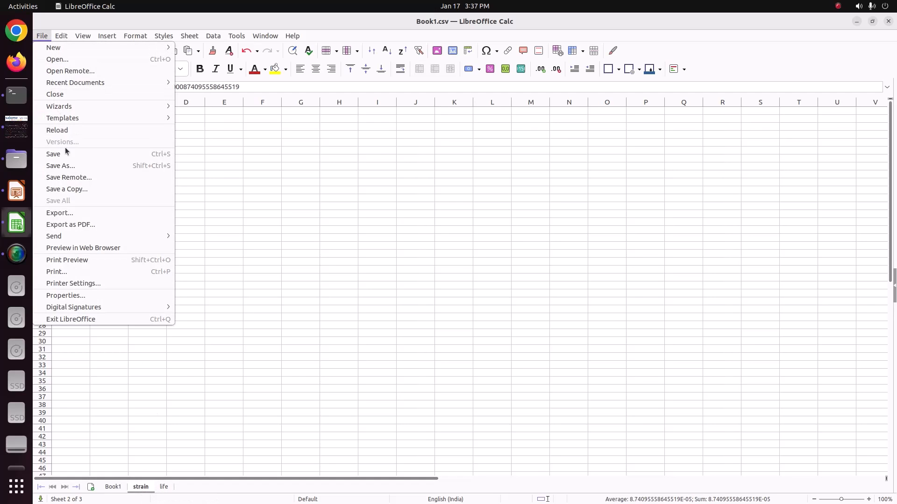
left_click(72, 165)
left_click_drag(417, 31, 392, 24)
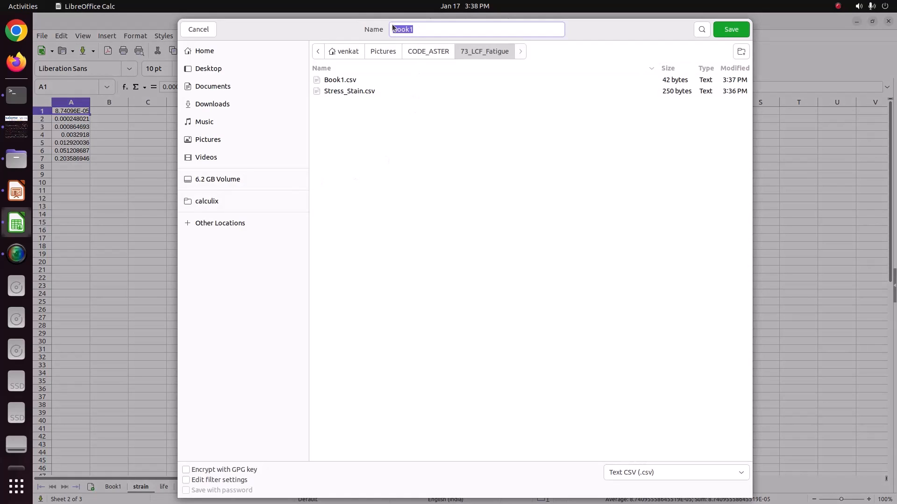
type("strain")
left_click(725, 34)
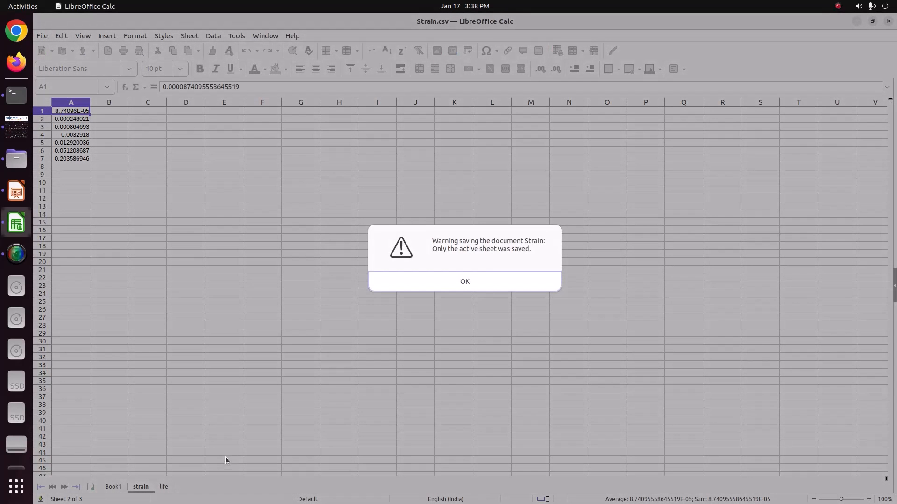
left_click(467, 282)
Save the life sheet as life.csv in the 73_LCF_Fatigue folder
left_click(167, 487)
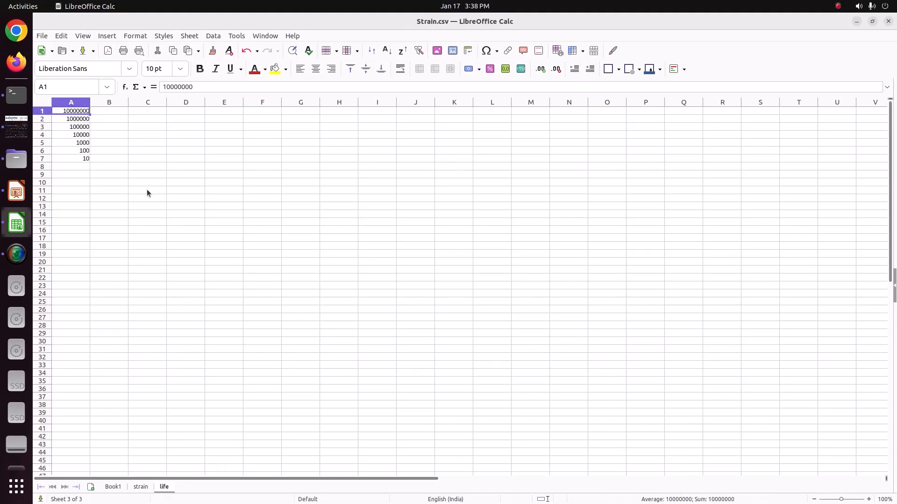
left_click(42, 36)
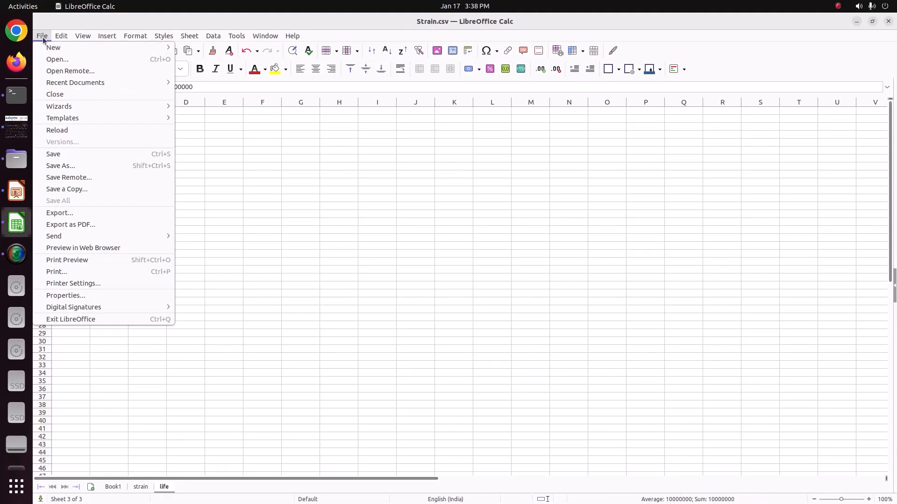
left_click(72, 165)
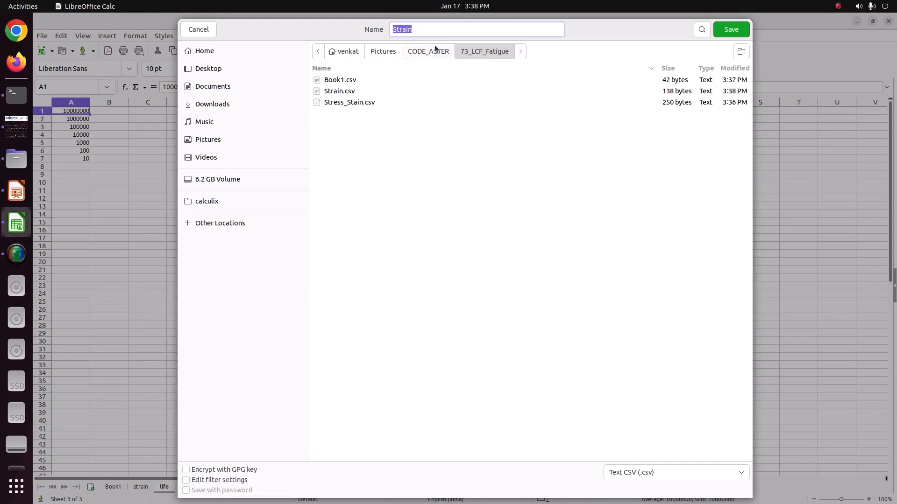
type("life")
left_click(721, 31)
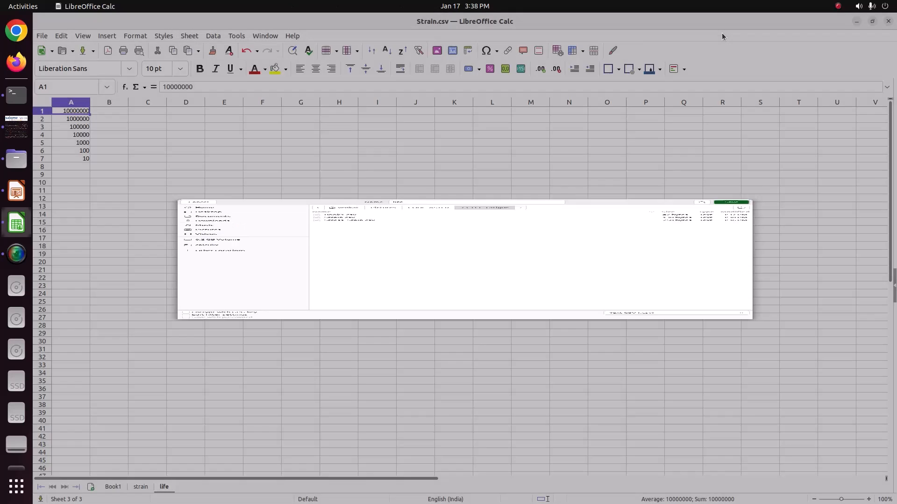
left_click(511, 281)
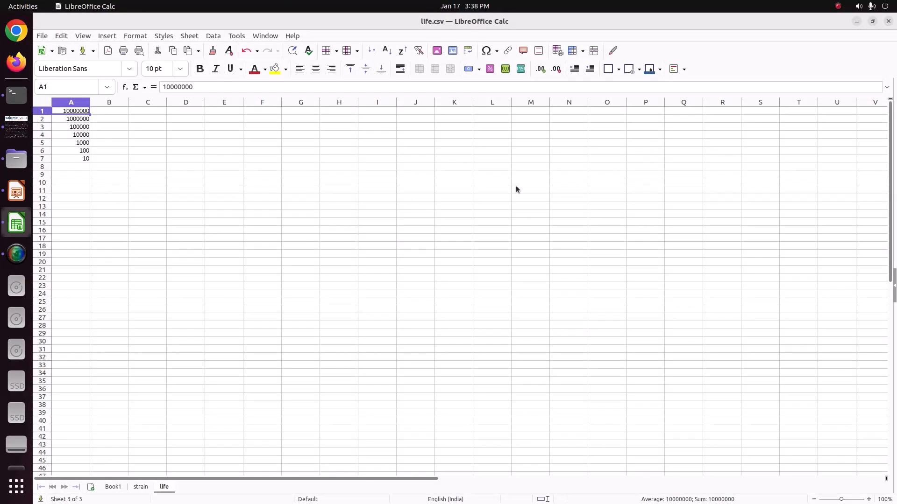
Close the open spreadsheet and check the contents of life.csv in the text import preview without importing it
left_click(856, 21)
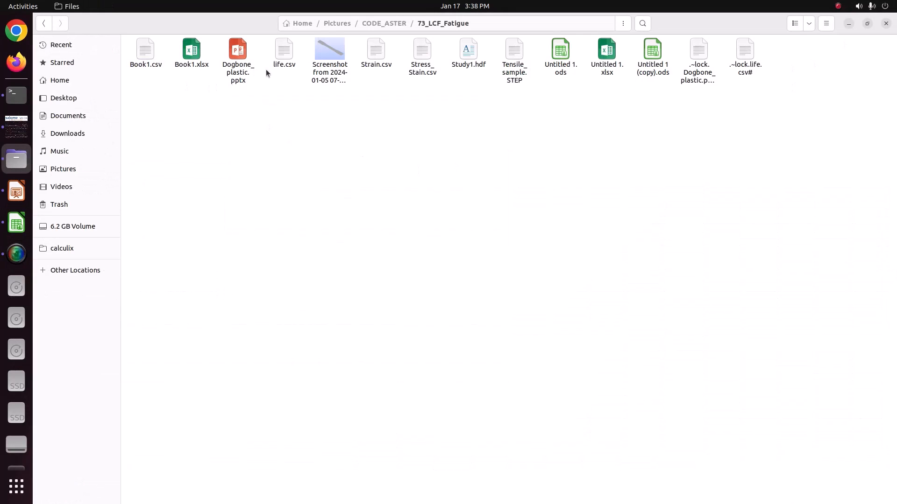
double_click(282, 58)
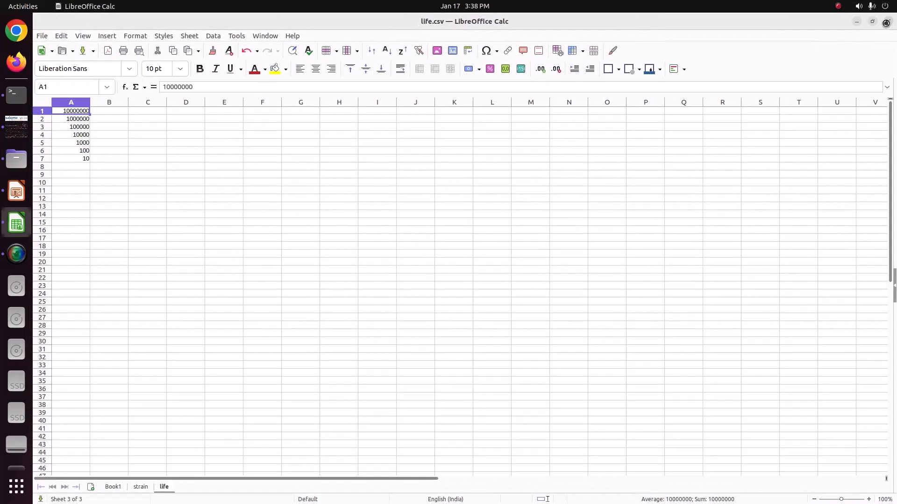
left_click(888, 21)
right_click(294, 64)
left_click(327, 68)
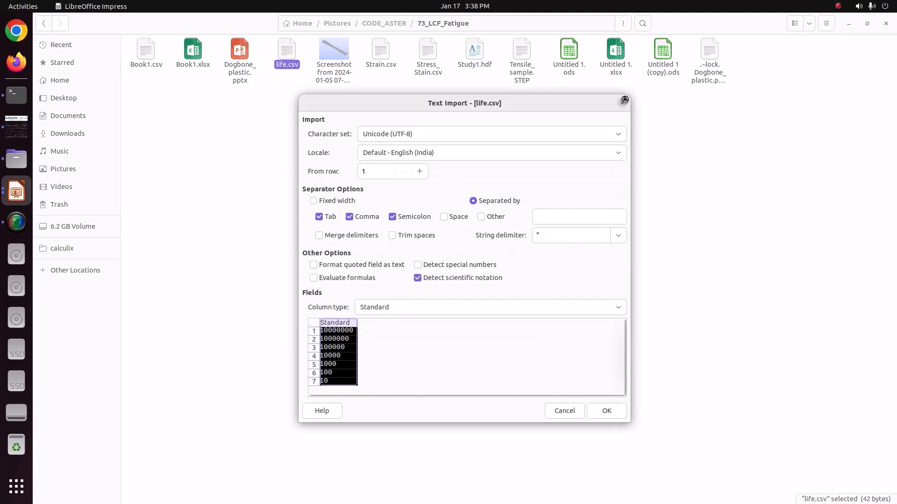
left_click(622, 102)
Check the contents of Strain.csv in the text import preview without importing it
left_click(386, 55)
right_click(386, 55)
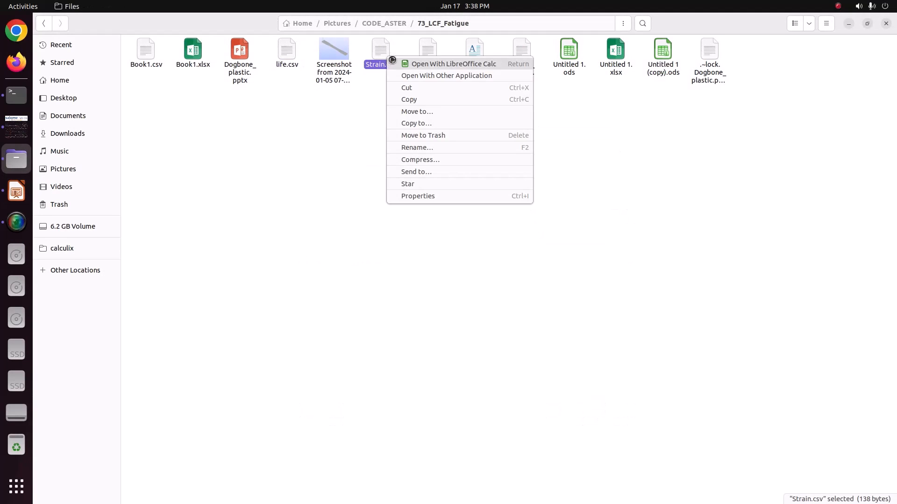
left_click(421, 63)
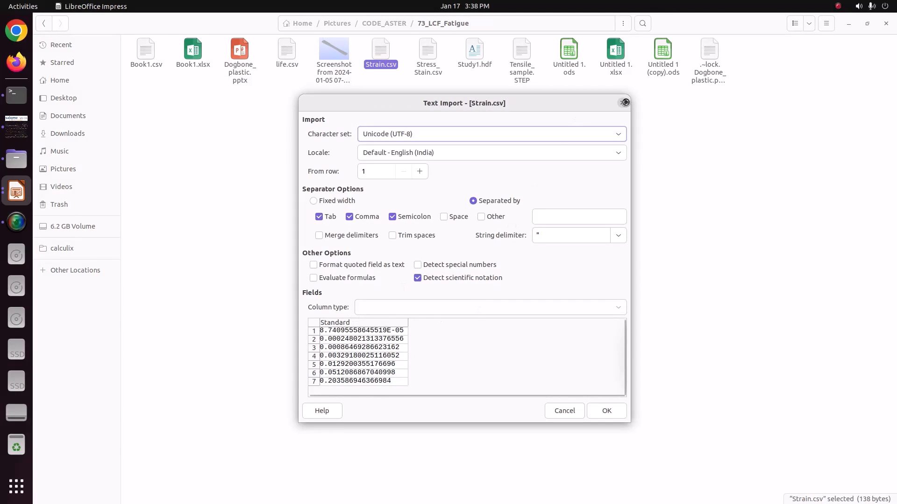
left_click(621, 103)
left_click(578, 146)
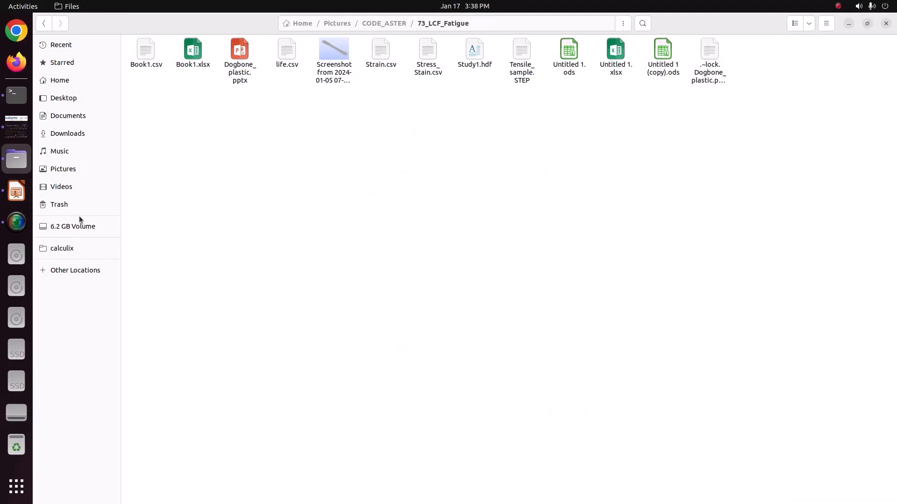
Switch to Salome-Meca, cancel the Life function's X-coordinate table and look through the available parameter names
left_click(19, 131)
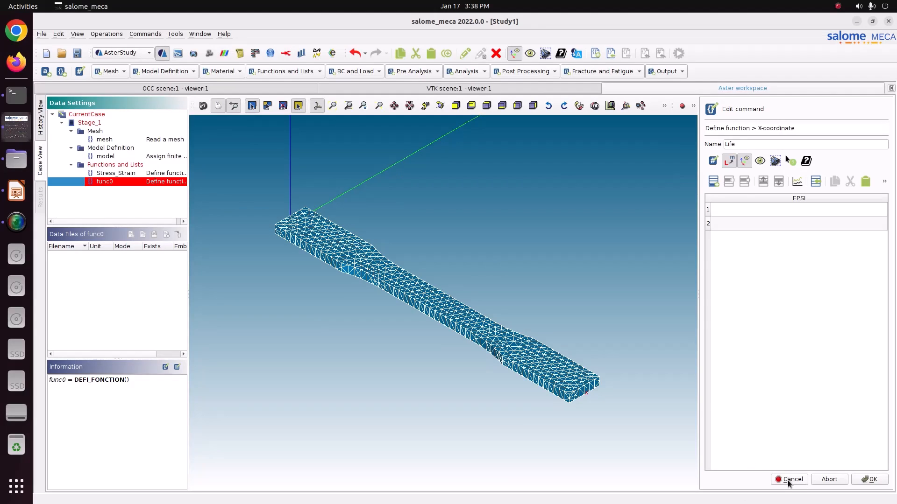
left_click(789, 480)
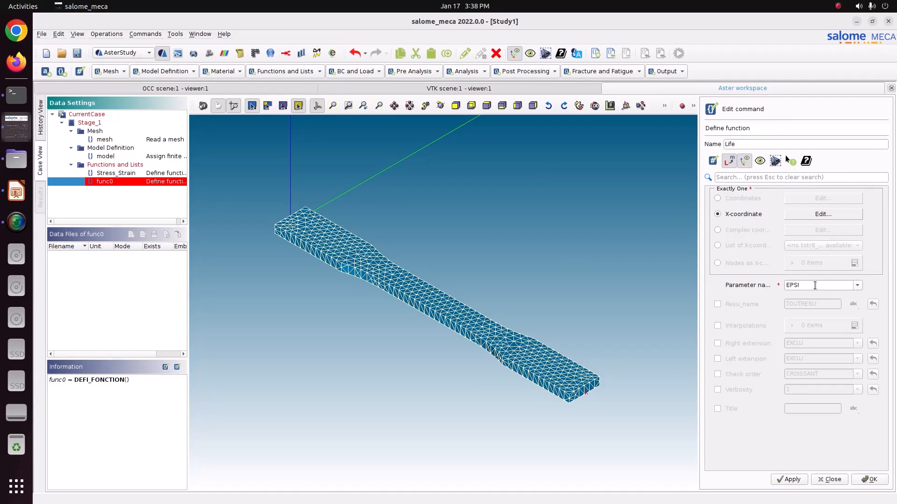
left_click(858, 286)
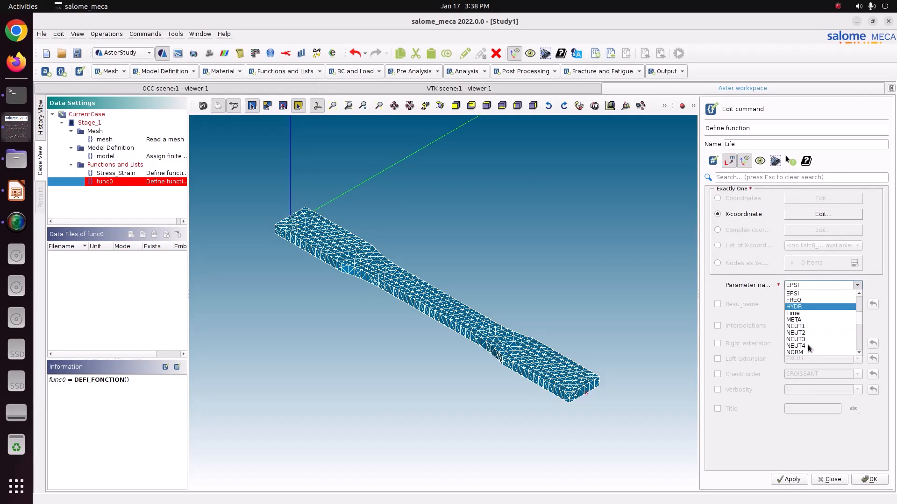
scroll(808, 347, "down", 6)
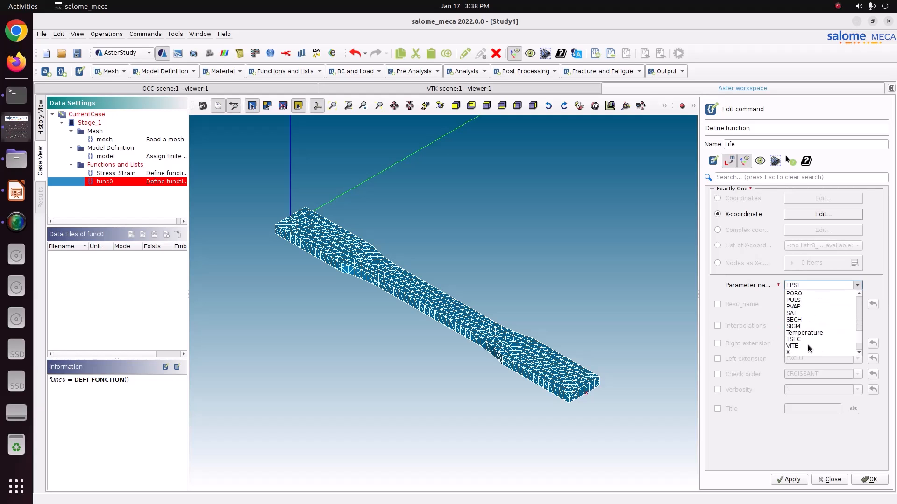
scroll(808, 348, "up", 10)
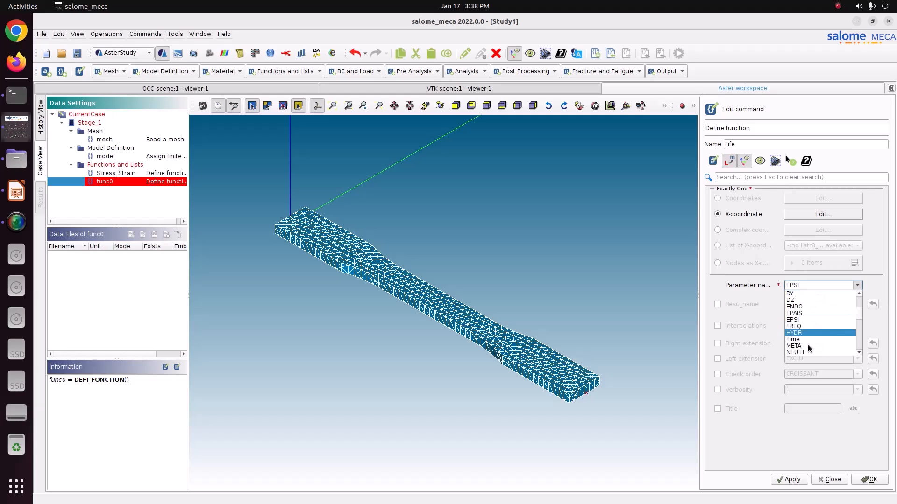
scroll(807, 344, "down", 10)
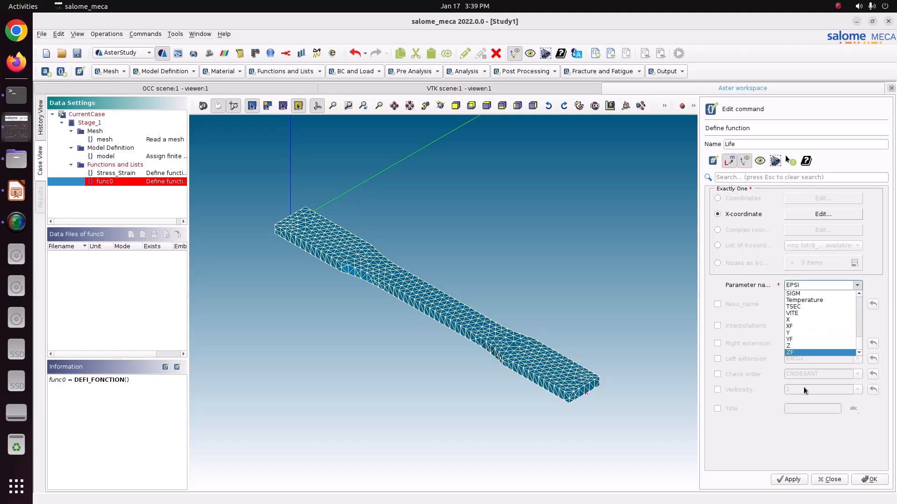
scroll(803, 335, "up", 10)
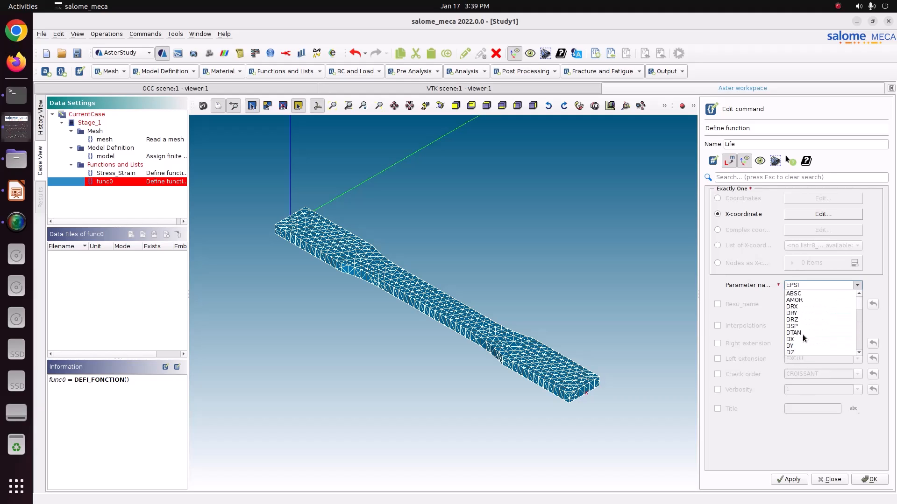
left_click(738, 213)
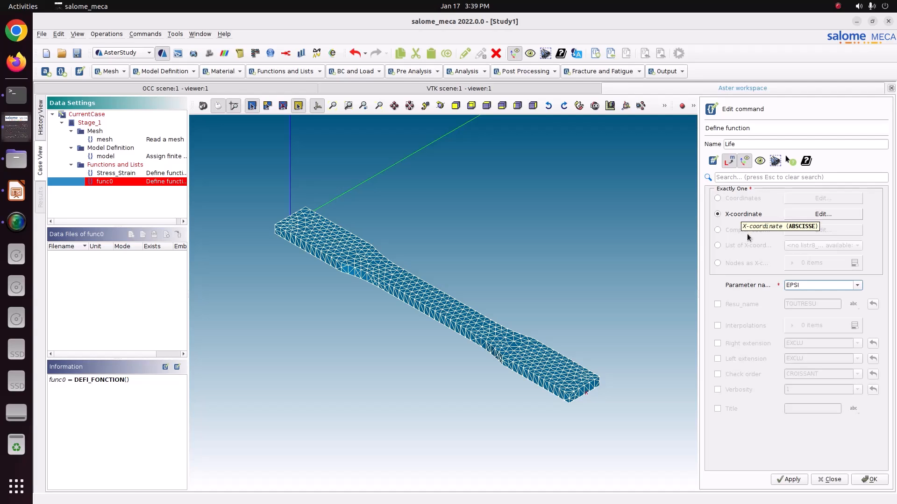
Switch the Life function's definition to Coordinates and open its EPSI and Function value table for editing
left_click(753, 202)
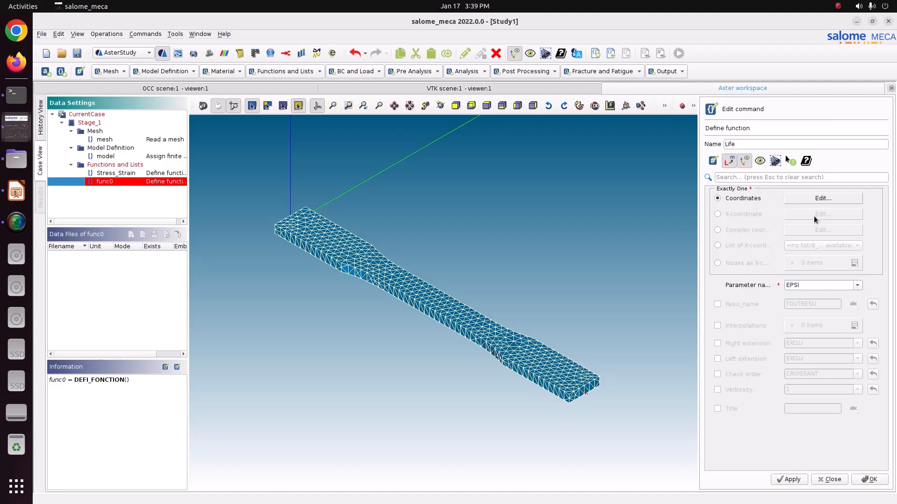
left_click(821, 287)
left_click(812, 199)
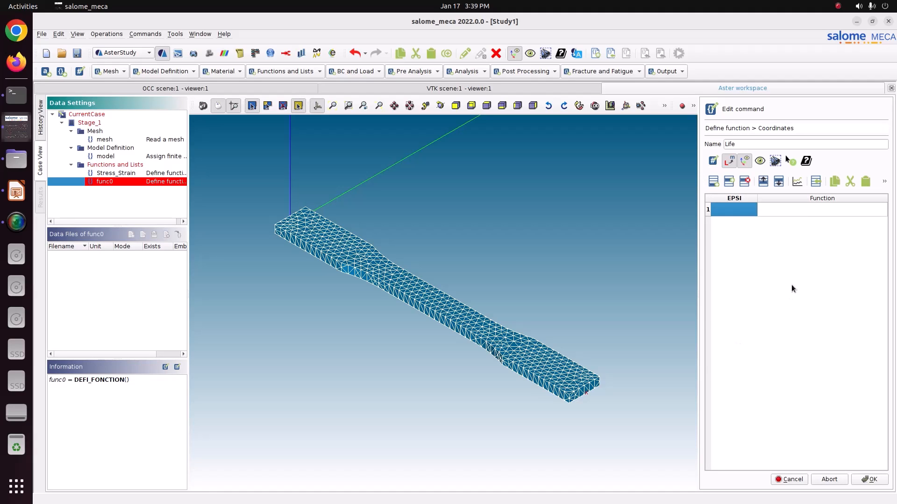
left_click(812, 208)
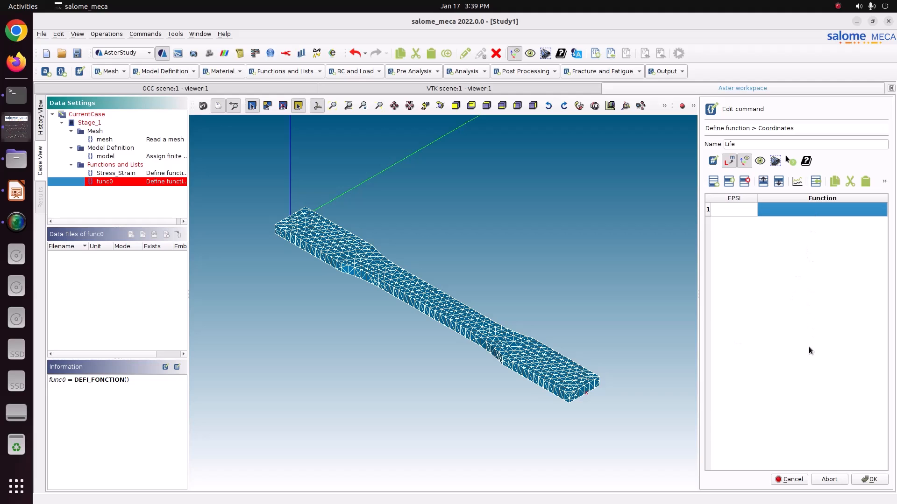
Import Book1.csv from the Pictures/CODE_ASTER/73_LCF_Fatigue folder into the Life function's coordinate table, accepting the column mismatch
left_click(816, 181)
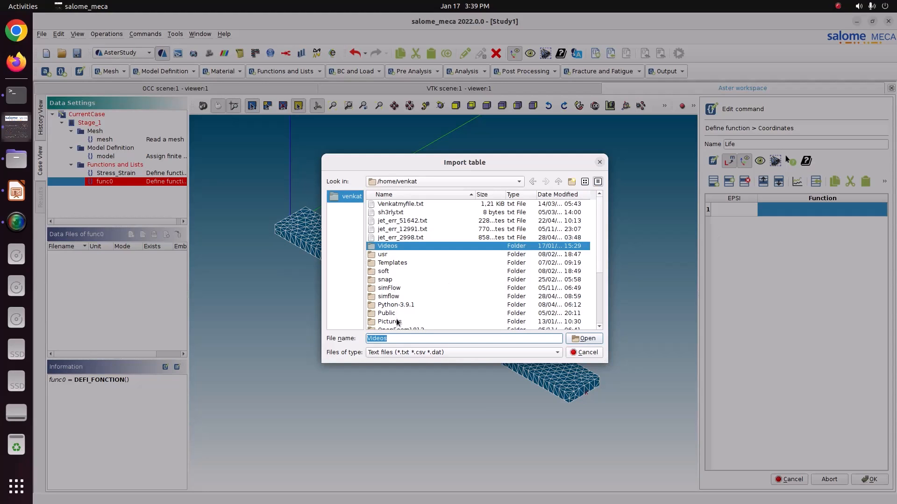
double_click(398, 322)
double_click(396, 220)
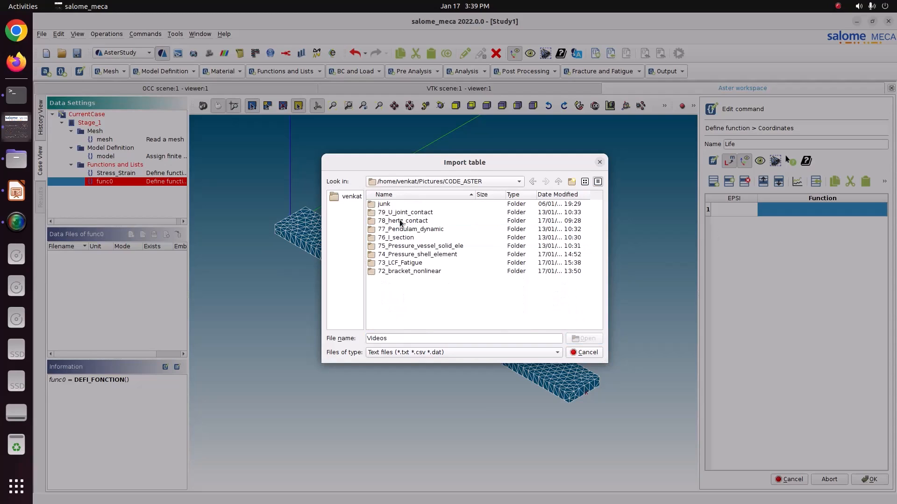
double_click(400, 262)
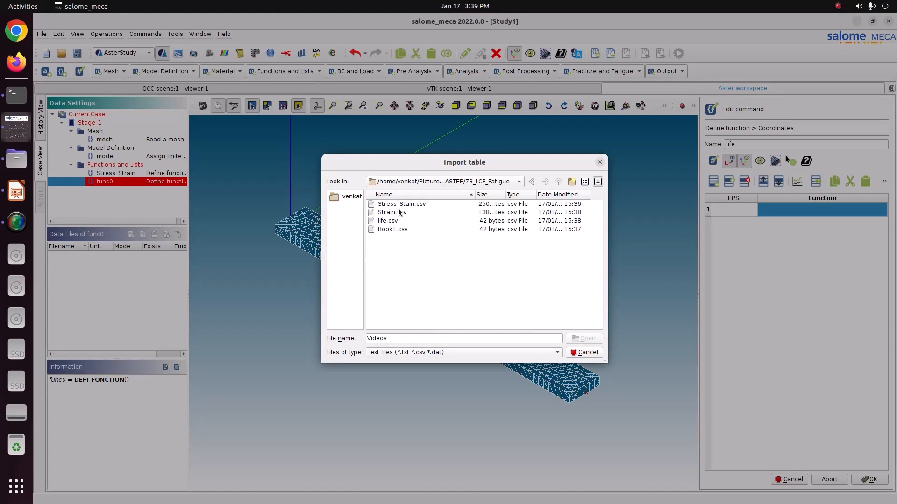
left_click(393, 230)
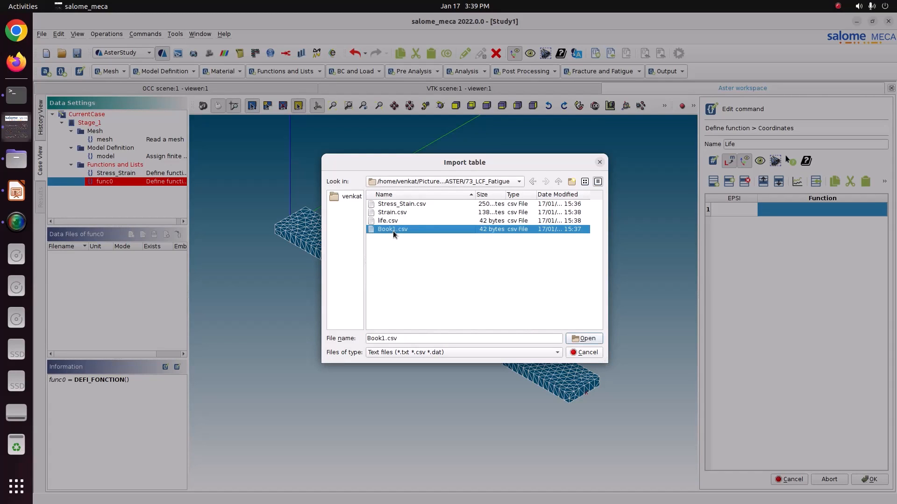
left_click(584, 338)
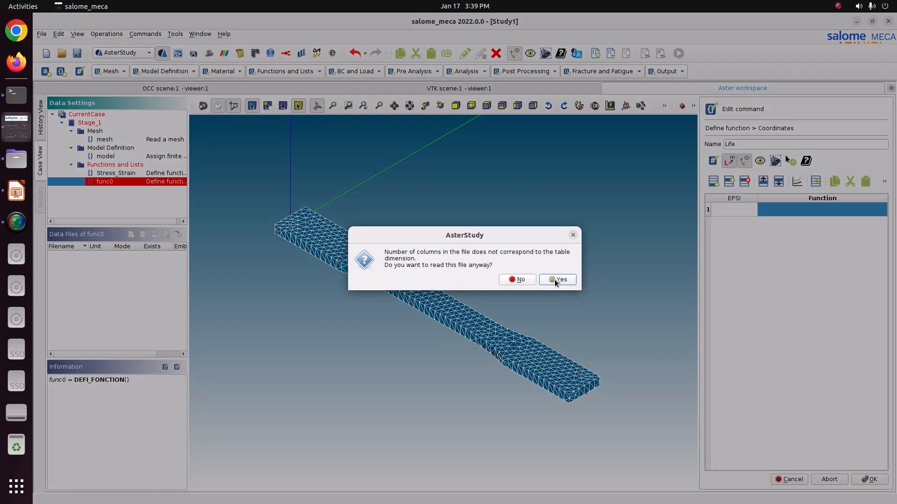
left_click(555, 280)
left_click(808, 252)
Clear all seven imported values from the EPSI column of the Life table
left_click(747, 211)
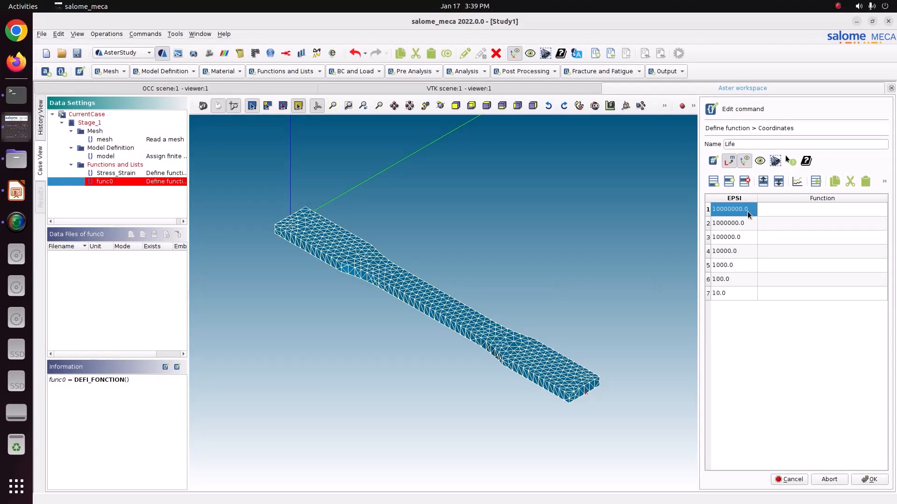
left_click_drag(747, 211, 741, 294)
key("Delete")
left_click(831, 282)
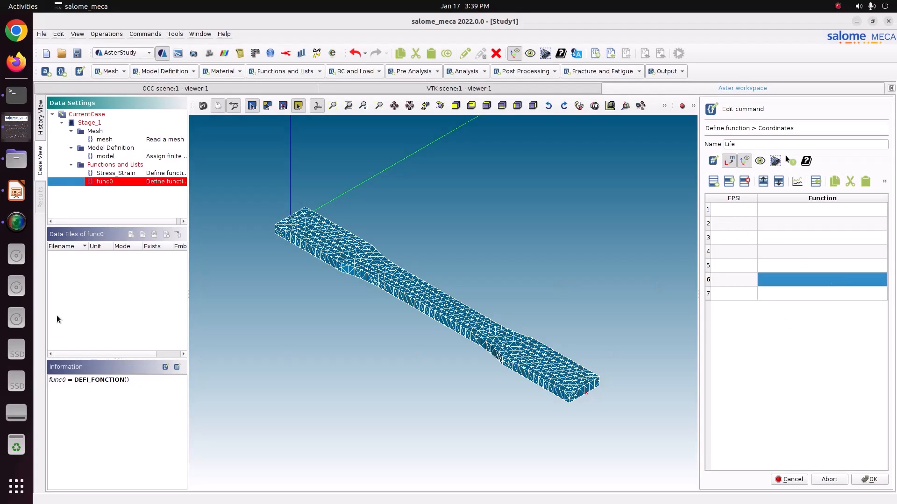
Switch to the file manager, open Book1.csv as a spreadsheet to check its contents, and close it
left_click(17, 191)
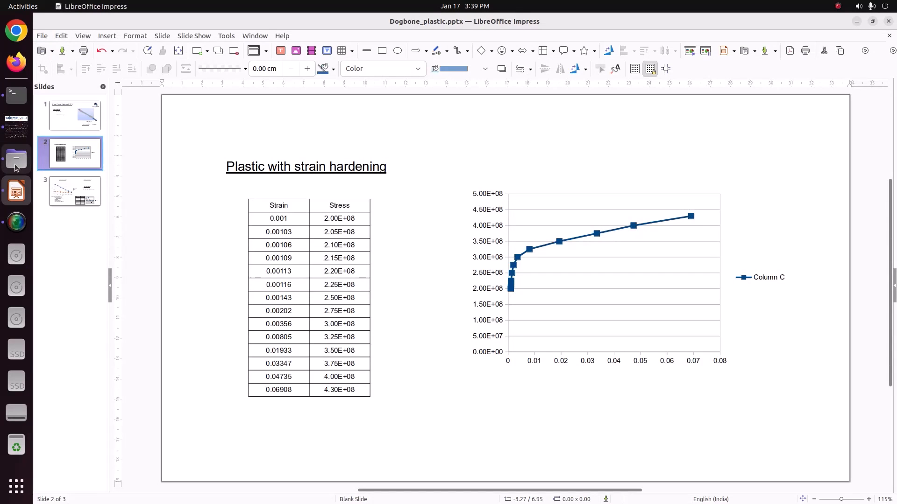
left_click(16, 166)
left_click(142, 62)
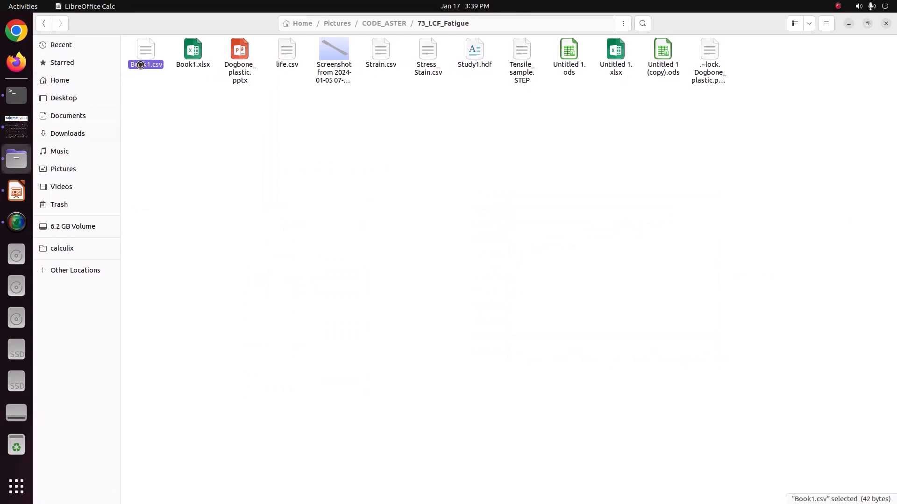
left_click(609, 411)
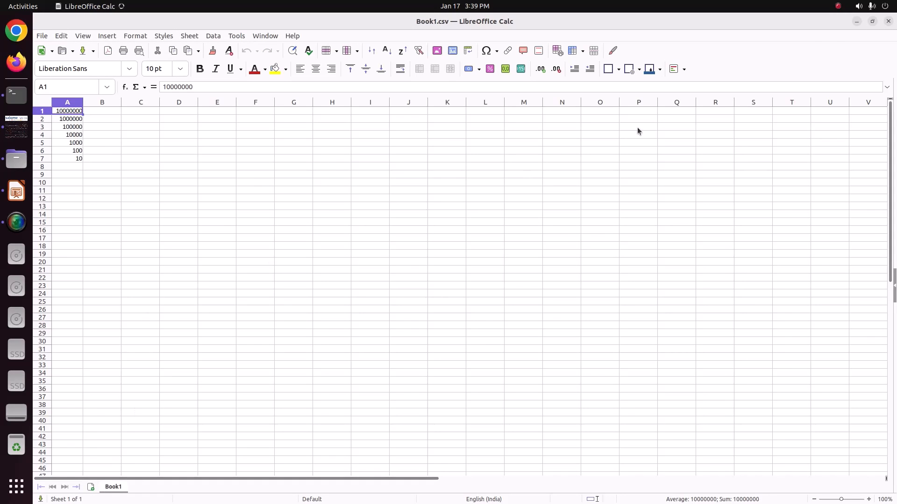
left_click(888, 21)
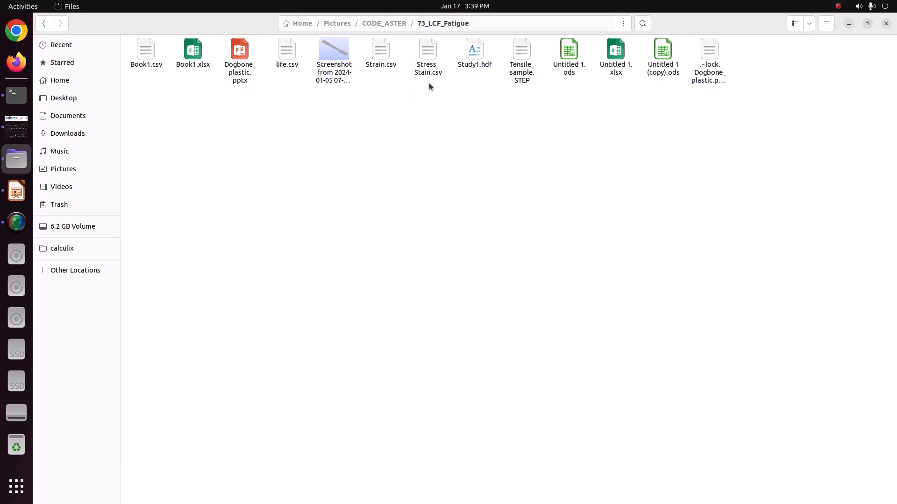
Reopen Book1.csv in LibreOffice Calc and move the cycle values from A1:A7 to column B, starting at B1
right_click(146, 66)
left_click(151, 69)
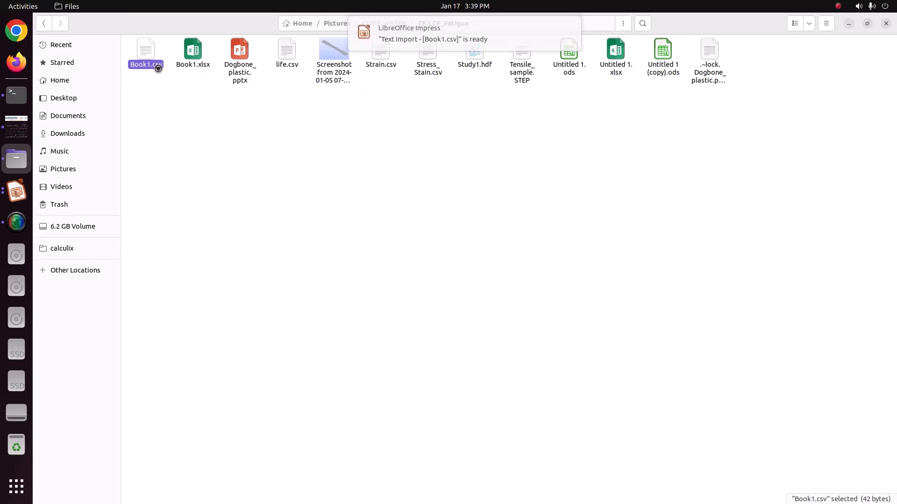
left_click(436, 35)
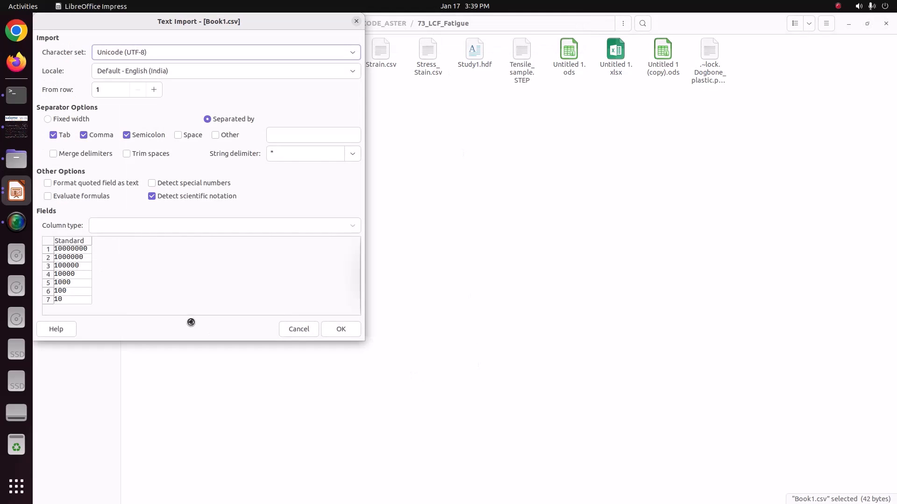
left_click(341, 330)
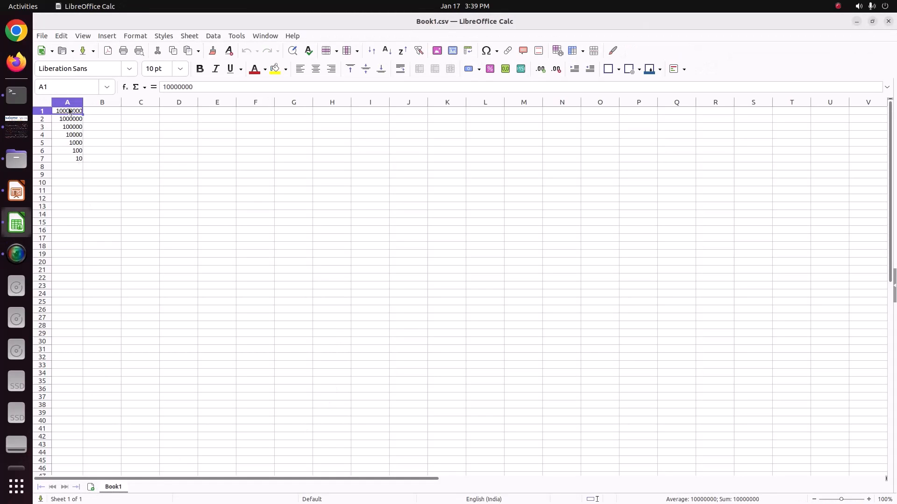
left_click_drag(68, 110, 73, 160)
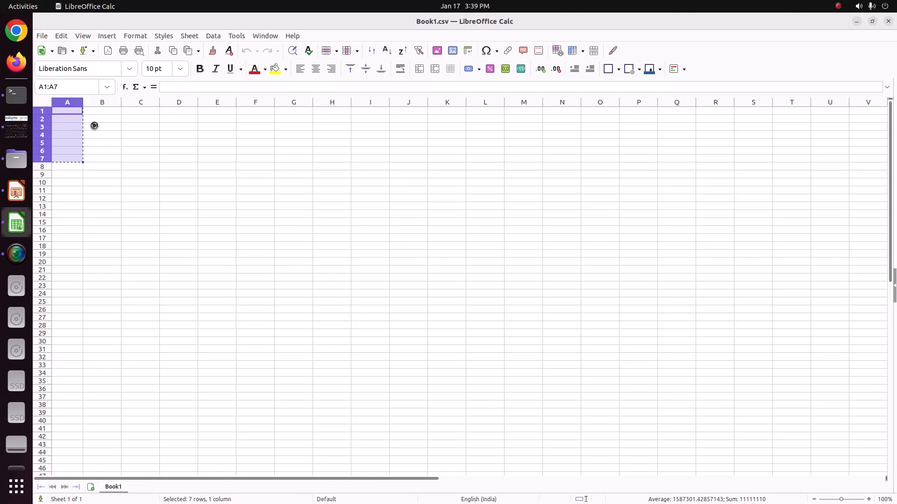
key("ctrl+x")
left_click(100, 111)
key("ctrl+v")
left_click(320, 193)
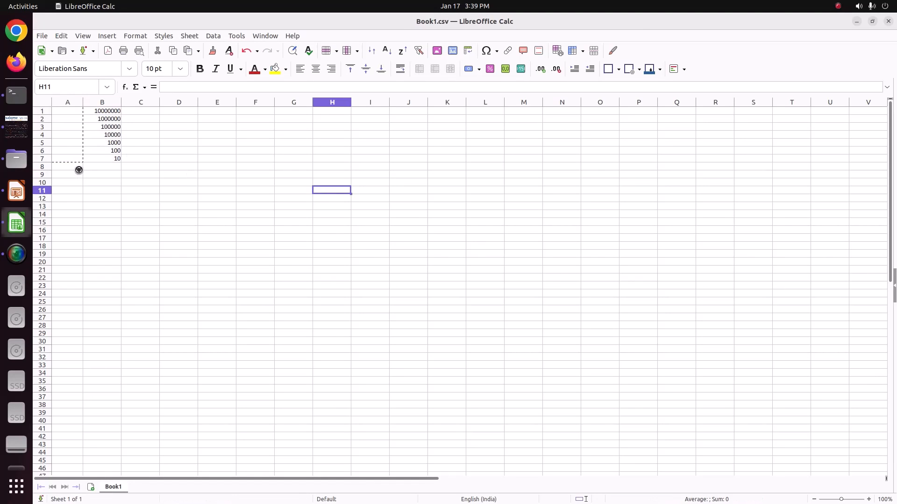
Switch to the file manager and open Strain.csv as a comma-separated spreadsheet in LibreOffice Calc
left_click(17, 159)
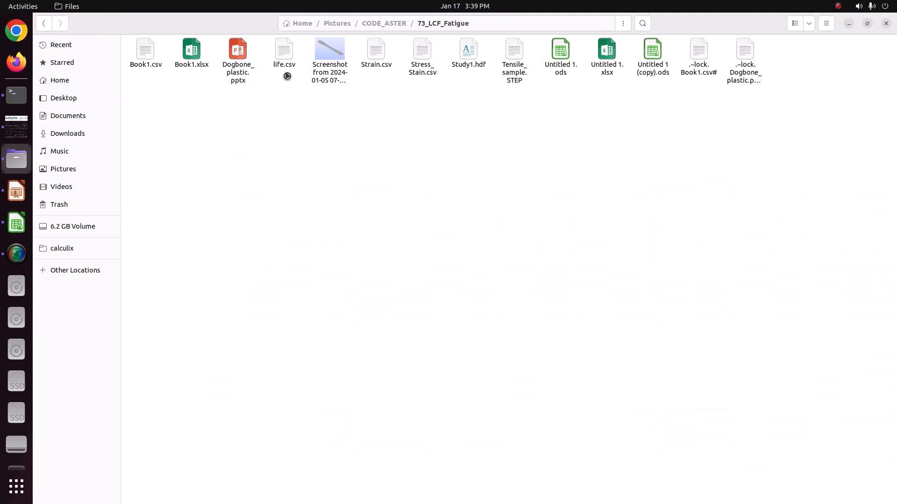
right_click(373, 61)
left_click(411, 69)
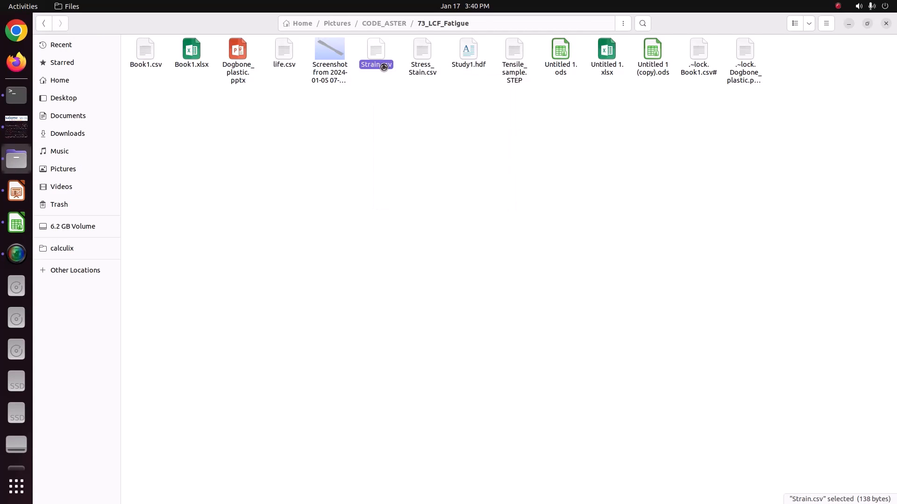
left_click(392, 38)
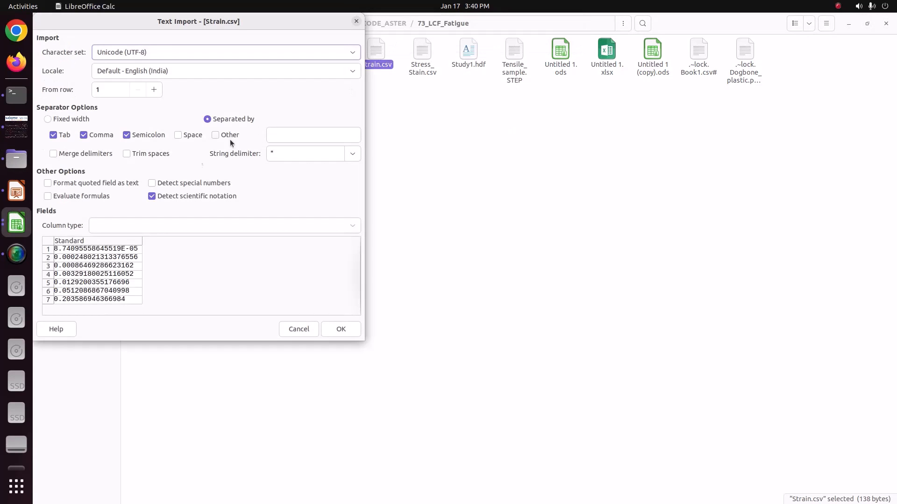
left_click(110, 255)
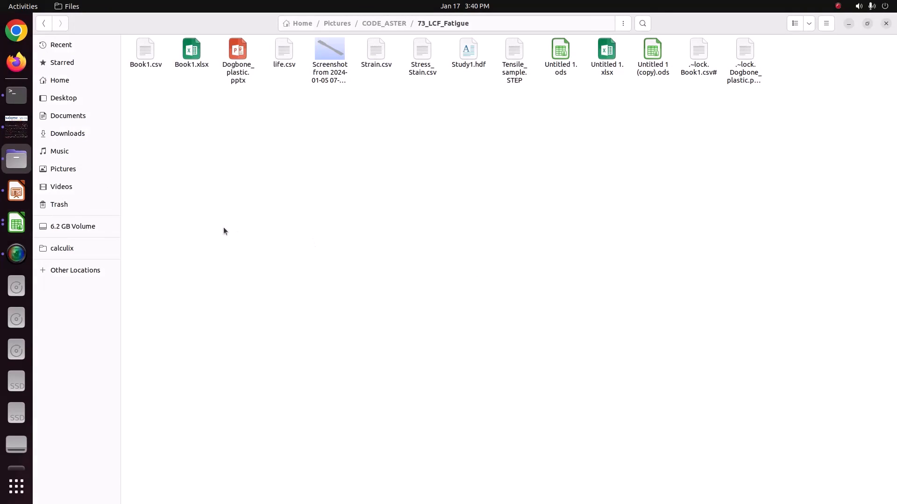
left_click(16, 223)
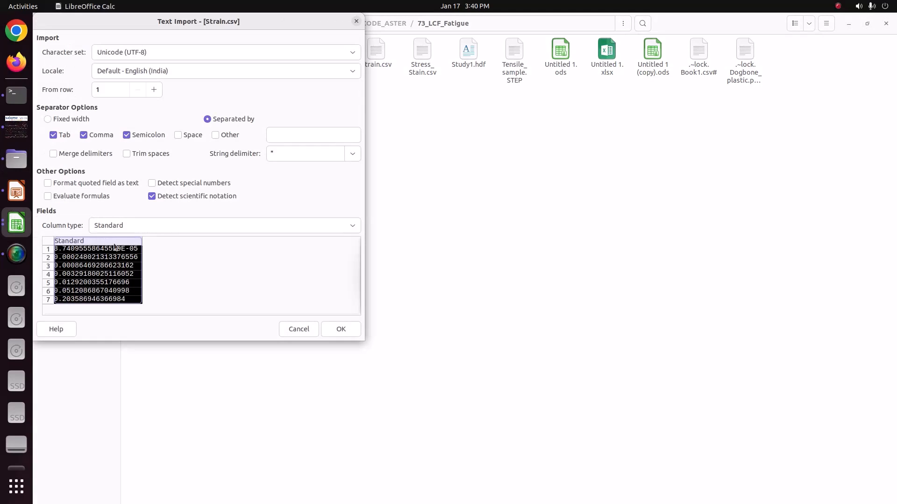
left_click(338, 329)
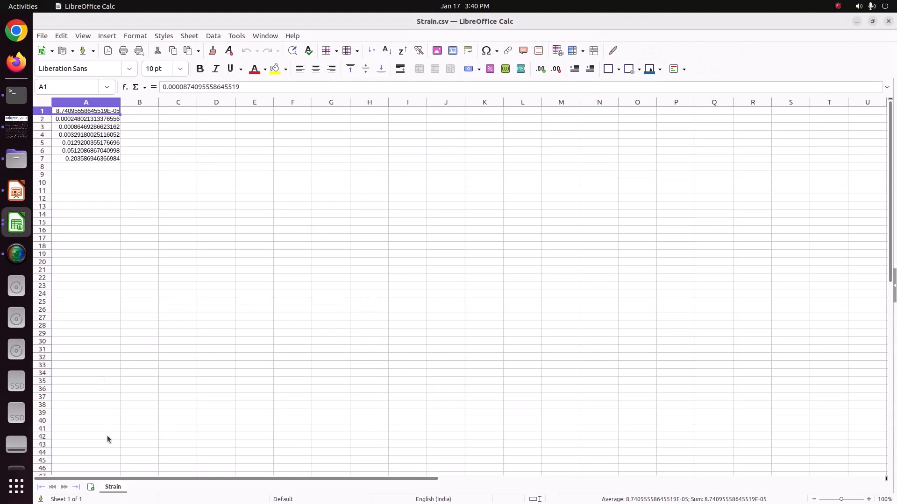
Return to Book1.csv, paste the clipboard values into A1:A7, and close both the Book1 and Strain spreadsheets
left_click(22, 231)
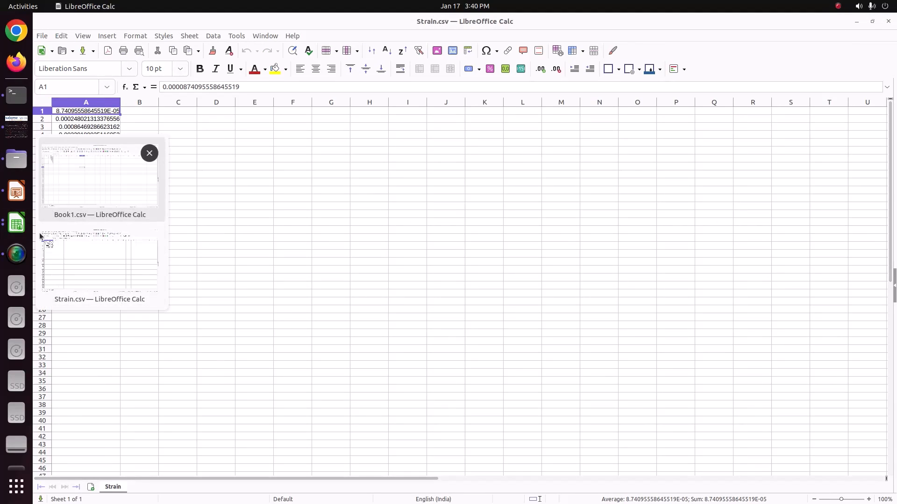
left_click(95, 187)
left_click(72, 110)
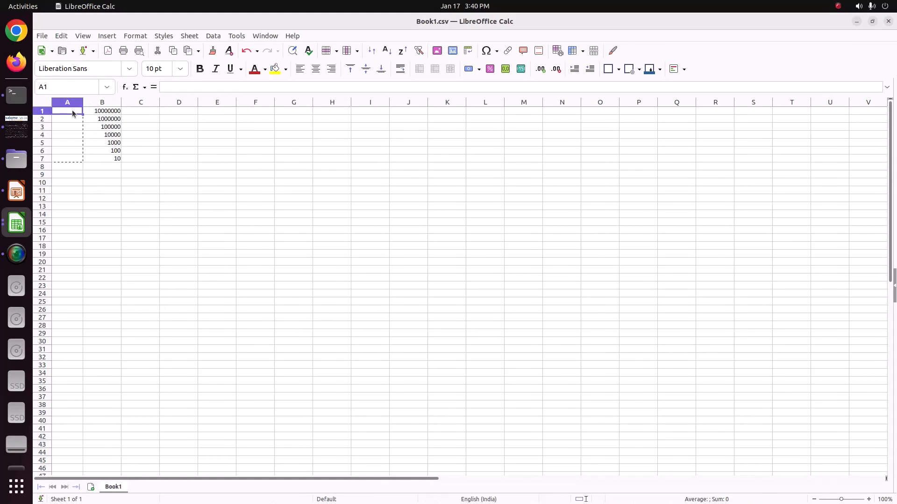
key("ctrl+shift+Down")
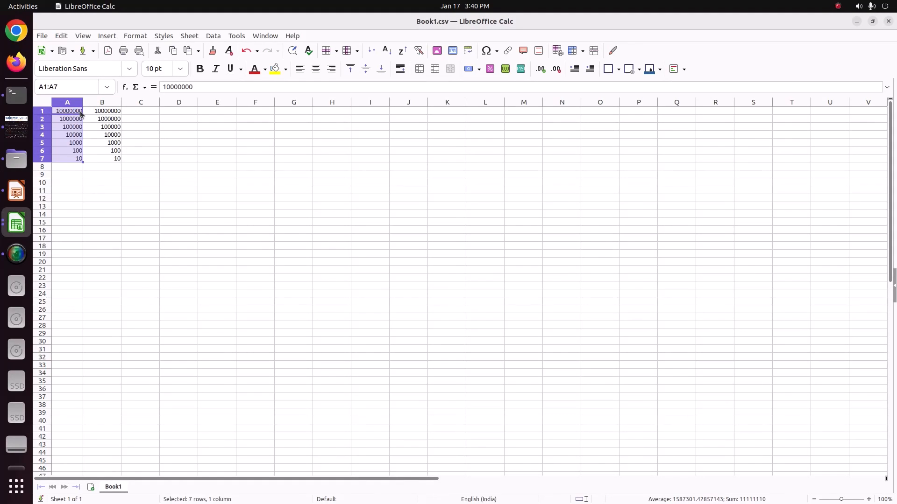
left_click(889, 22)
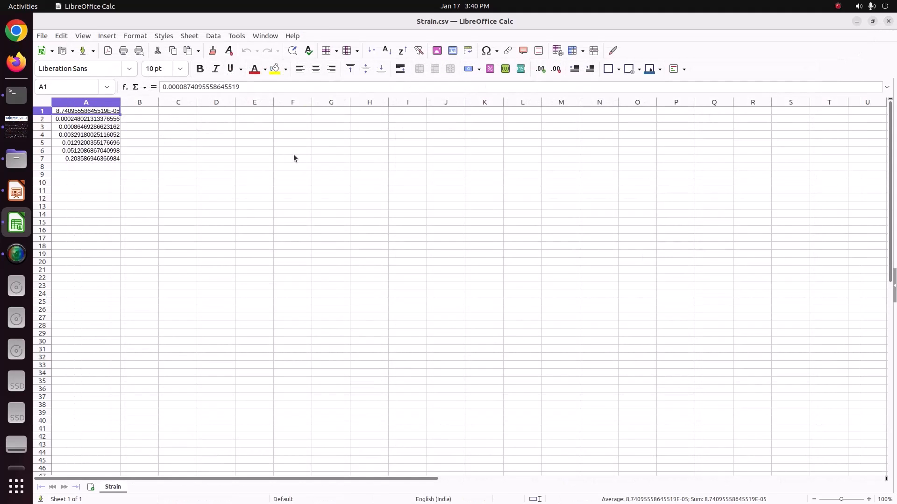
left_click(889, 23)
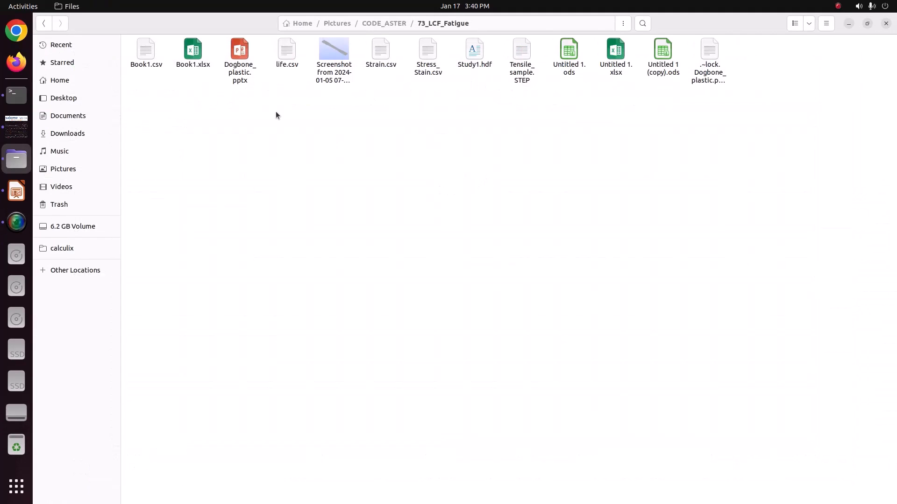
Check the columns of Book1.csv in the text import preview without importing it
right_click(146, 65)
left_click(196, 73)
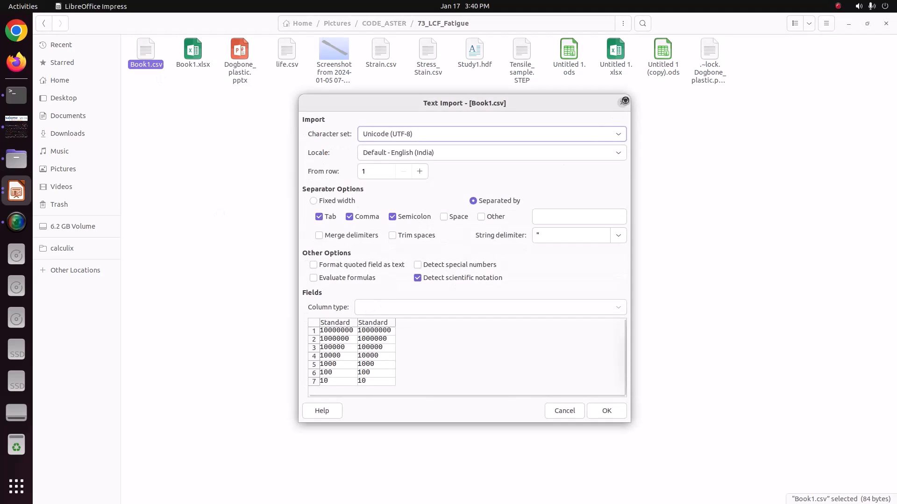
left_click(622, 102)
left_click(318, 149)
Open Strain.csv as a spreadsheet, select the strain values in A1:A7, and minimize its window
right_click(384, 63)
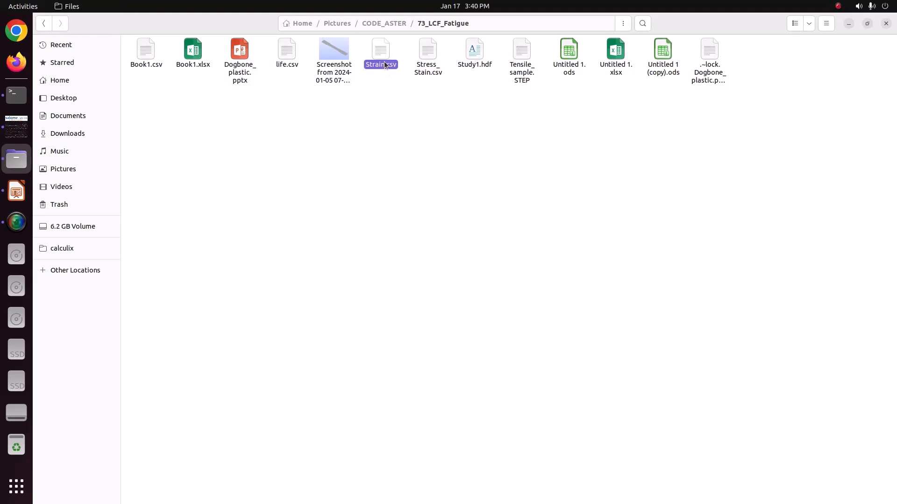
left_click(396, 68)
left_click(399, 48)
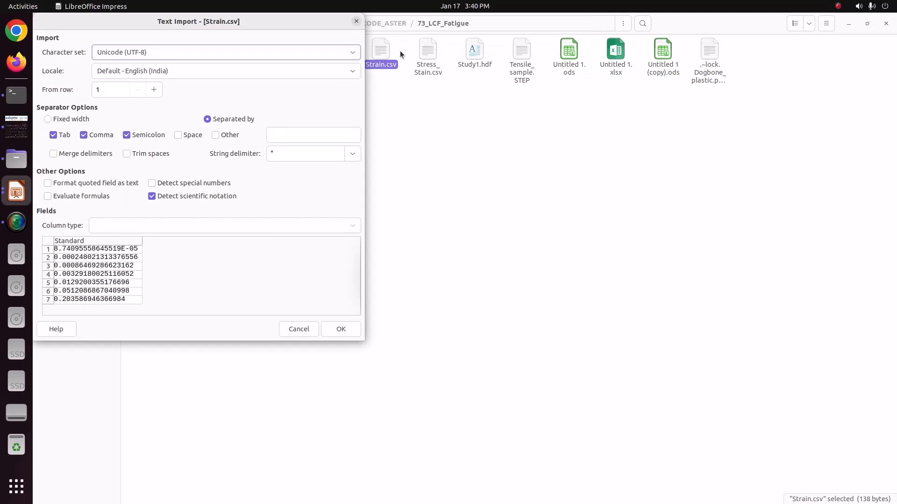
left_click(340, 329)
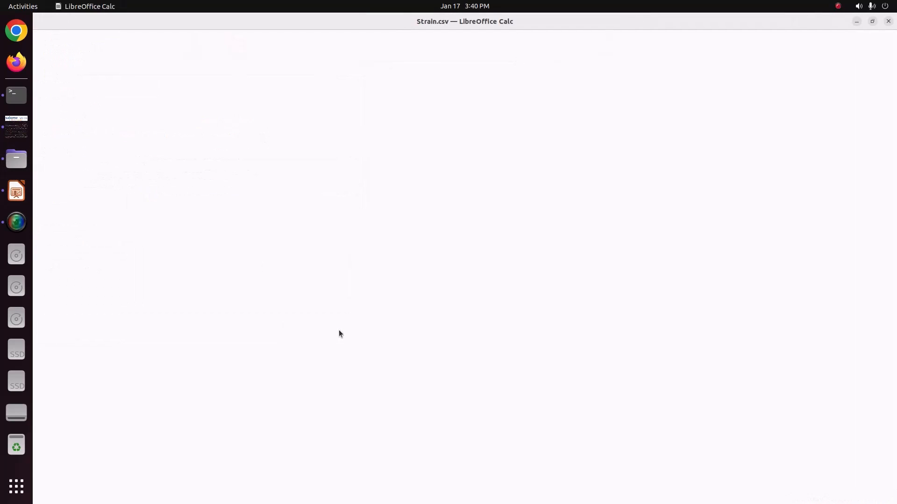
left_click_drag(93, 114, 100, 159)
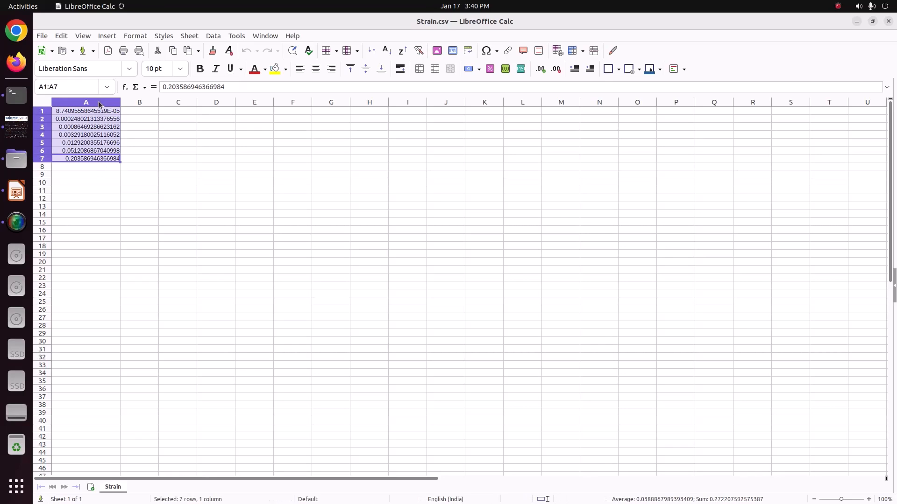
left_click(856, 22)
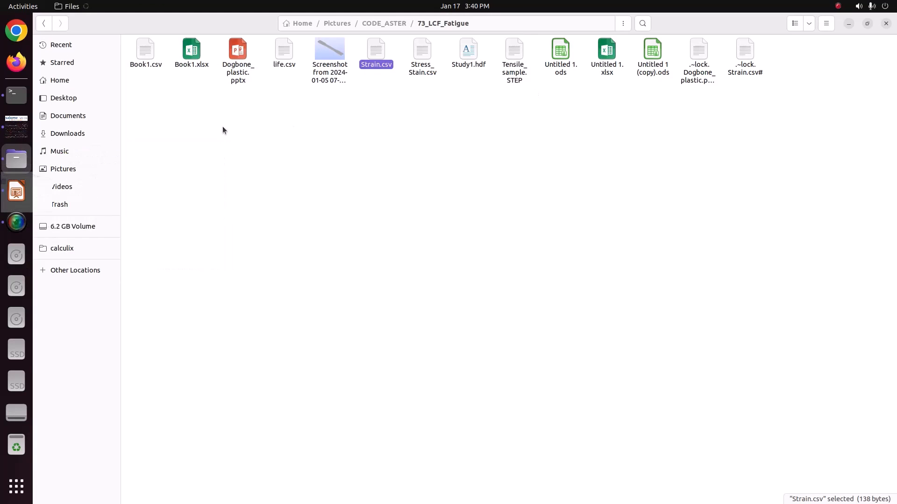
Open Book1.csv as a spreadsheet, overwrite A1:A7 with the copied strain values, save it, and close the Book1 and Strain spreadsheets
double_click(154, 63)
right_click(155, 62)
left_click(161, 68)
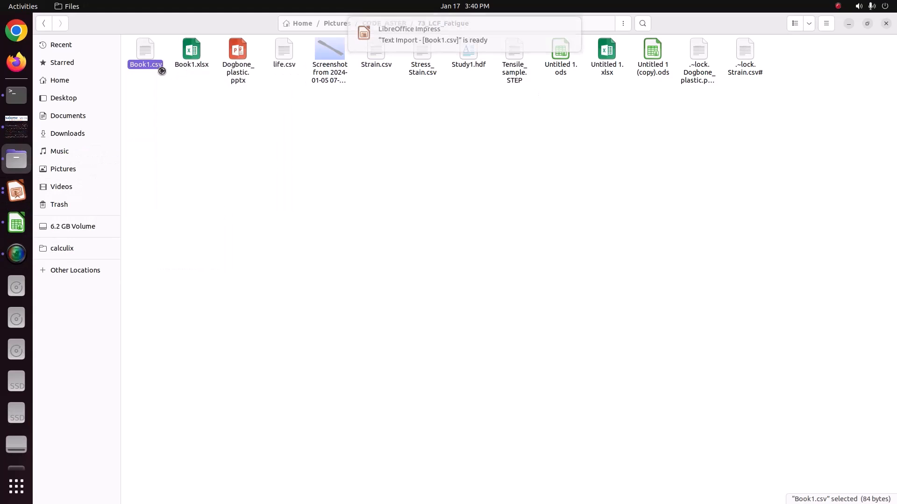
left_click(414, 38)
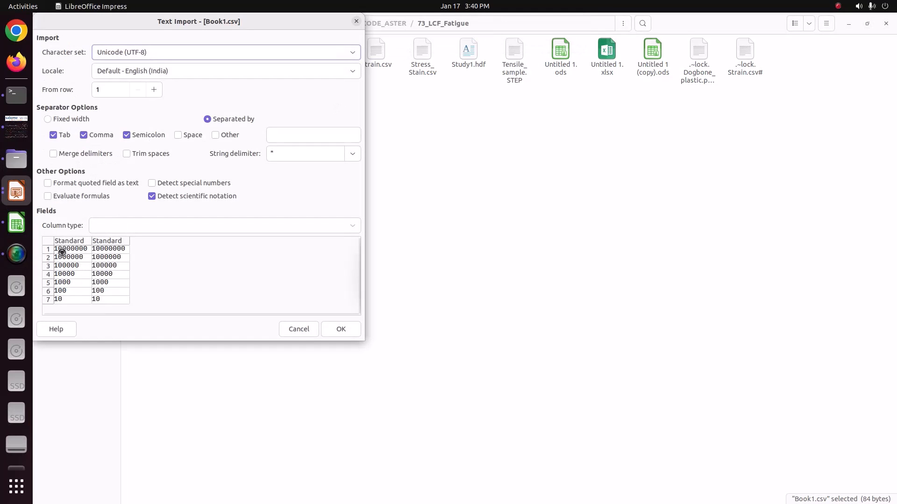
left_click(338, 327)
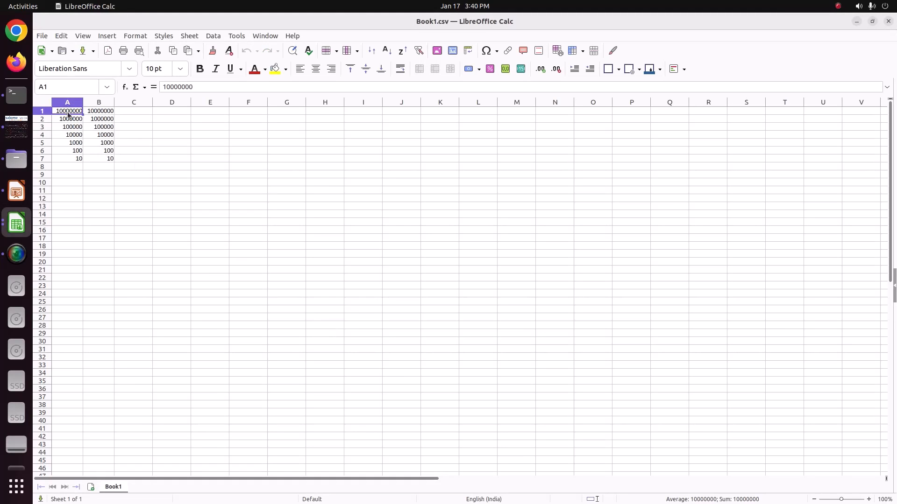
left_click_drag(68, 114, 72, 156)
key("ctrl+v")
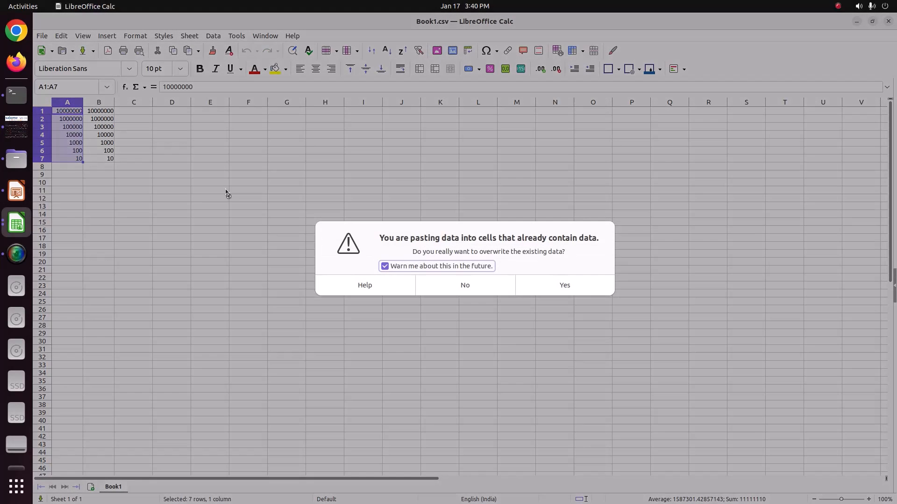
left_click(551, 284)
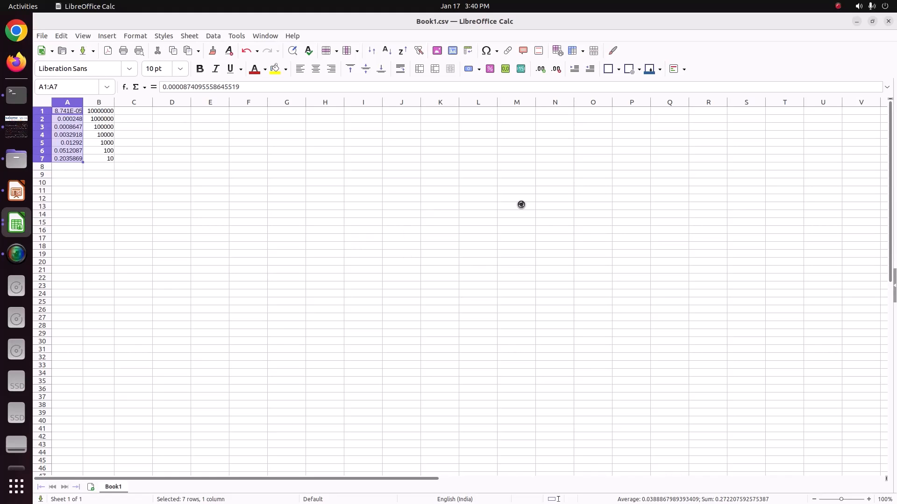
left_click(888, 21)
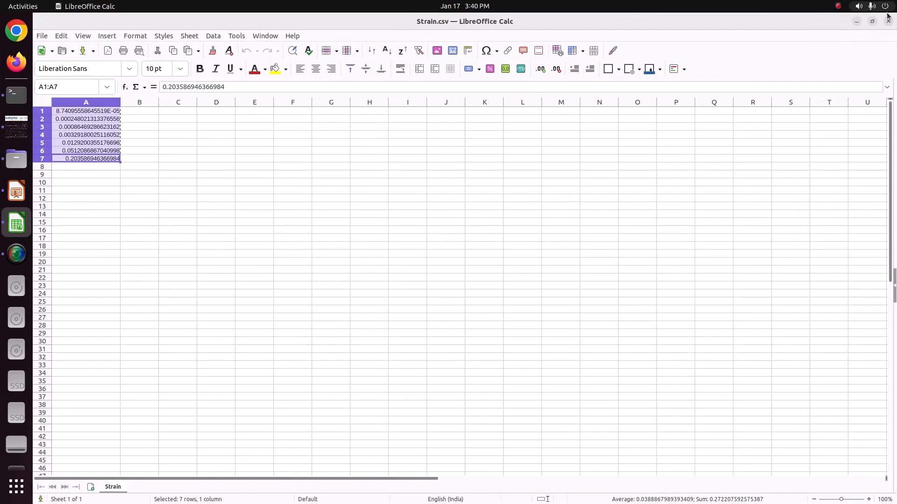
left_click(888, 20)
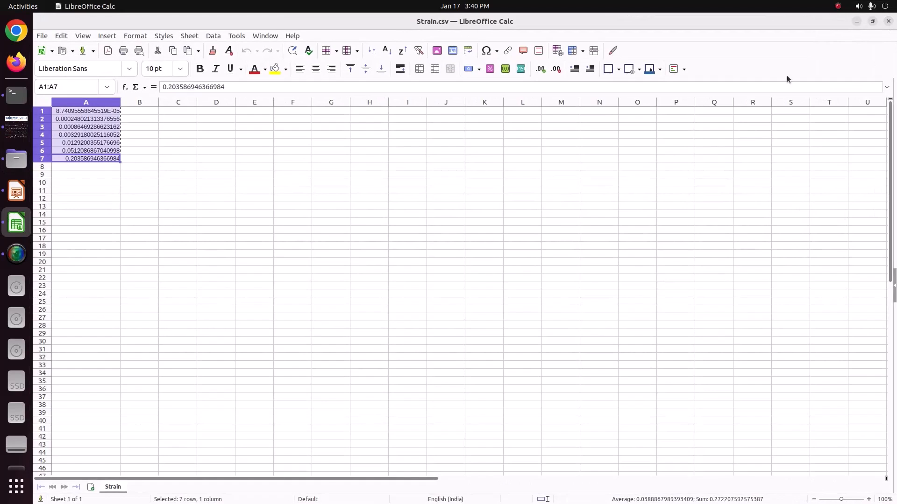
Reopen Book1.csv to check its strain and life columns, and close it again
right_click(148, 62)
left_click(159, 66)
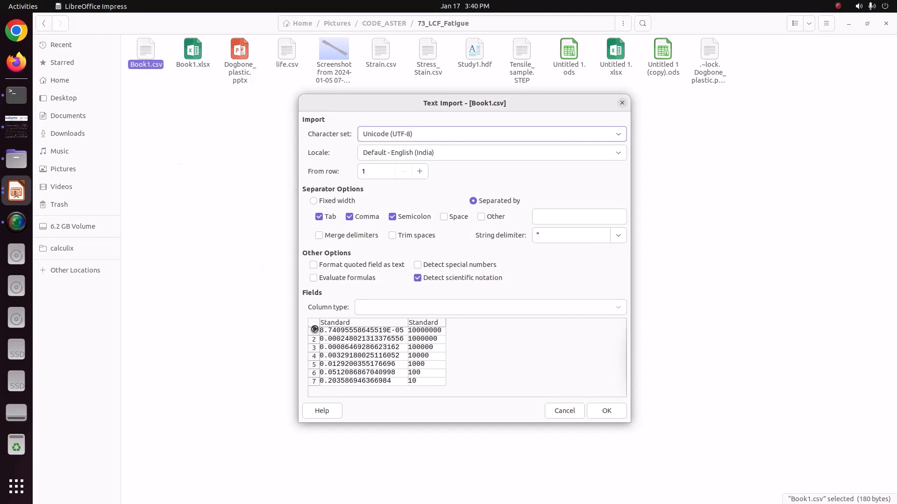
key("Return")
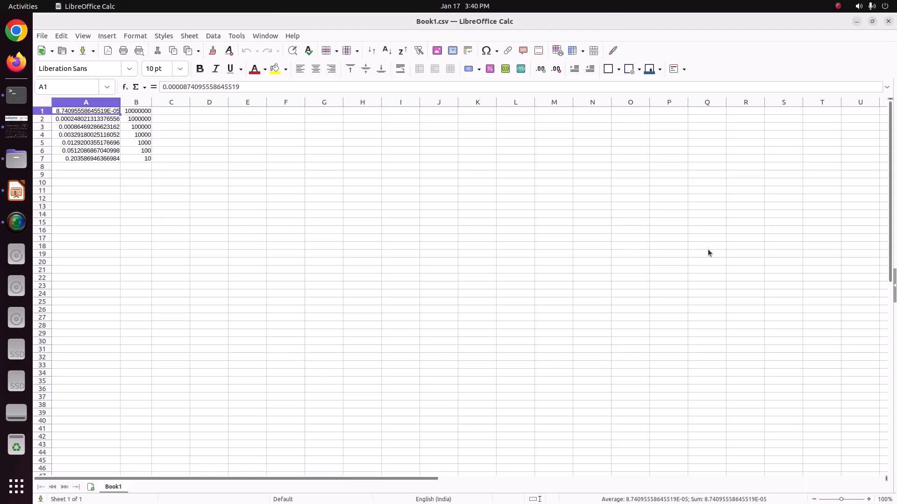
left_click(888, 20)
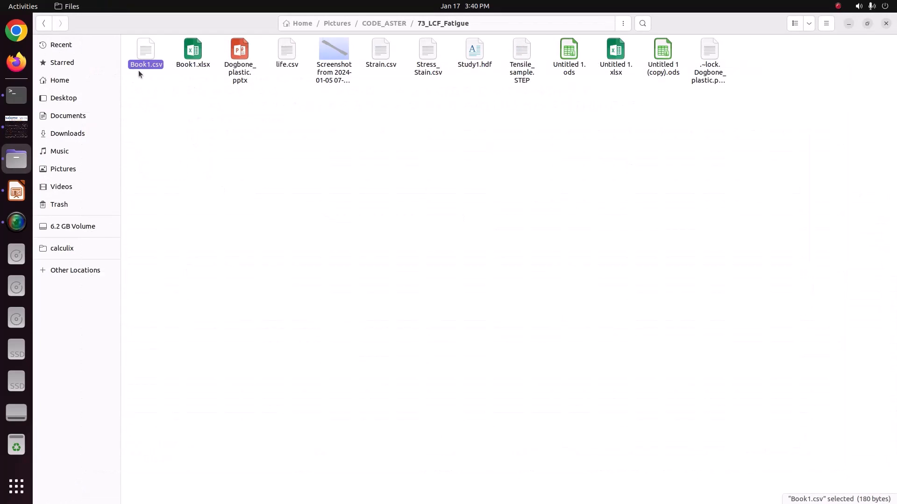
Switch to Salome-Meca, import Book1.csv from Pictures/CODE_ASTER/73_LCF_Fatigue into the Life function's coordinate table, and accept the table
left_click(16, 125)
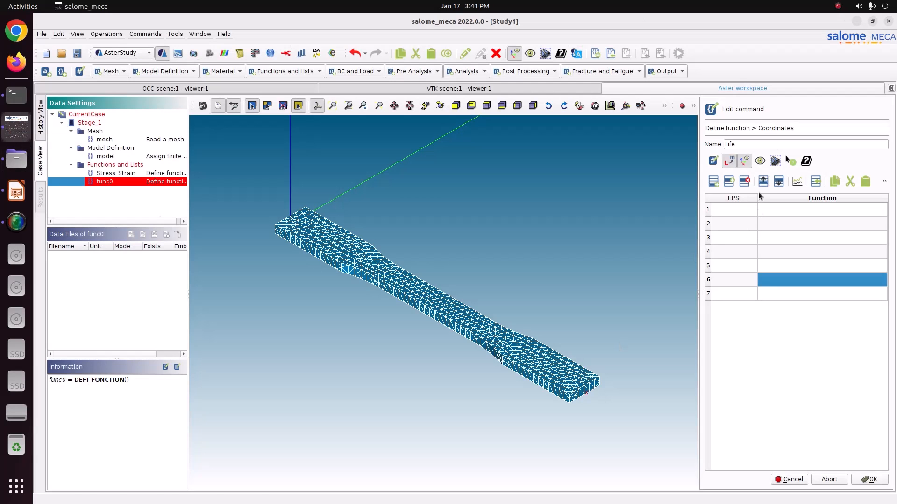
left_click(820, 183)
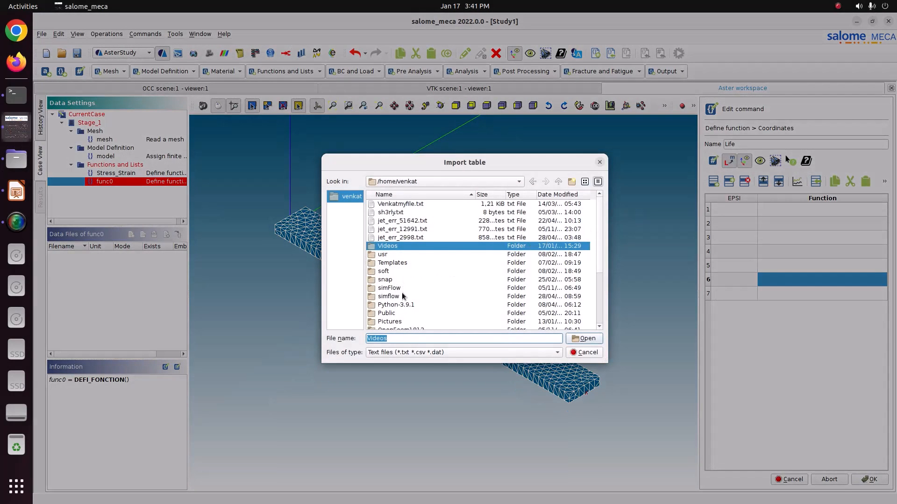
left_click(398, 322)
double_click(399, 322)
double_click(397, 228)
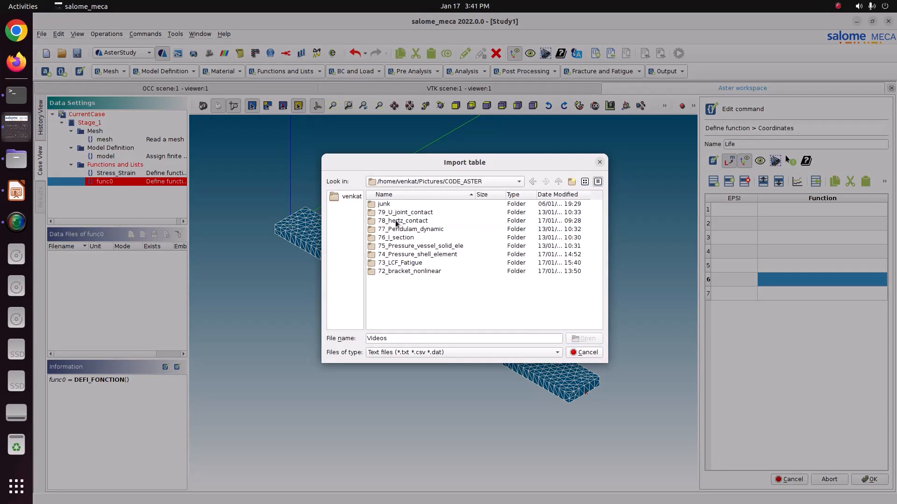
double_click(404, 264)
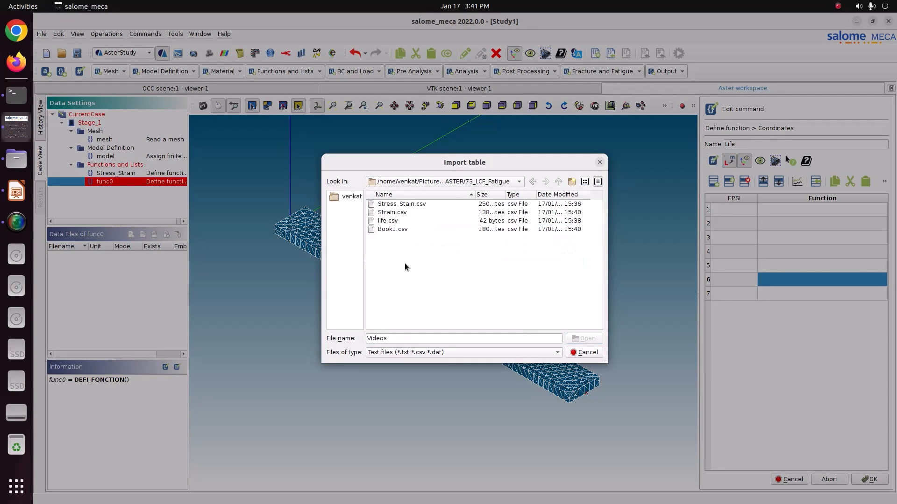
double_click(391, 229)
left_click_drag(725, 213, 764, 288)
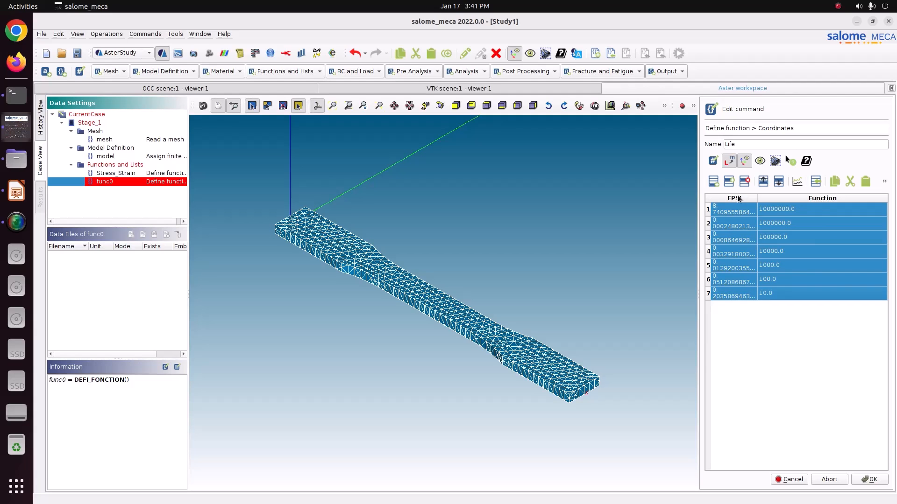
left_click(869, 480)
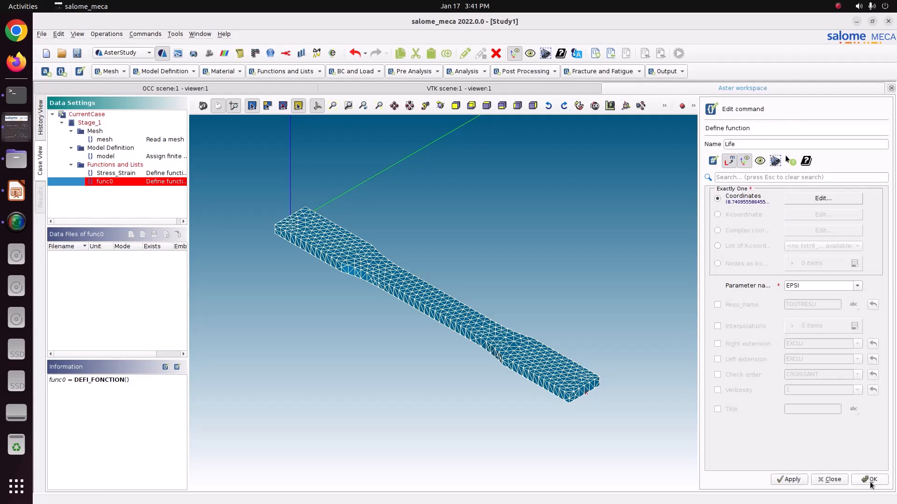
Enable Resu_name with TOUTRESU for the Life function and add two interpolations, both set to LOG
left_click(741, 303)
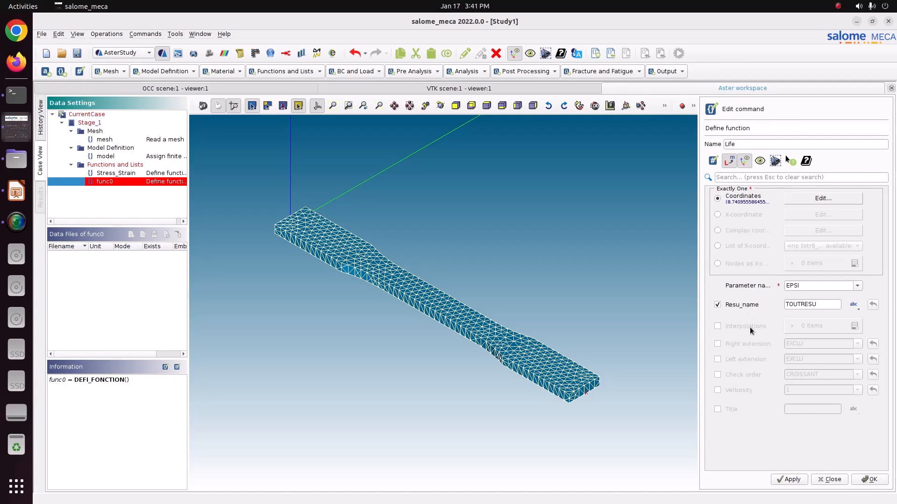
left_click(752, 326)
left_click(855, 326)
left_click(806, 347)
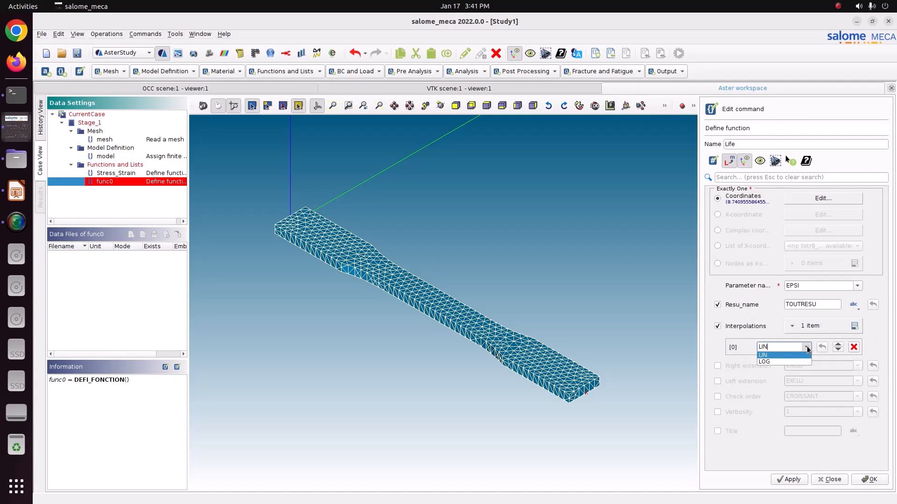
left_click(785, 362)
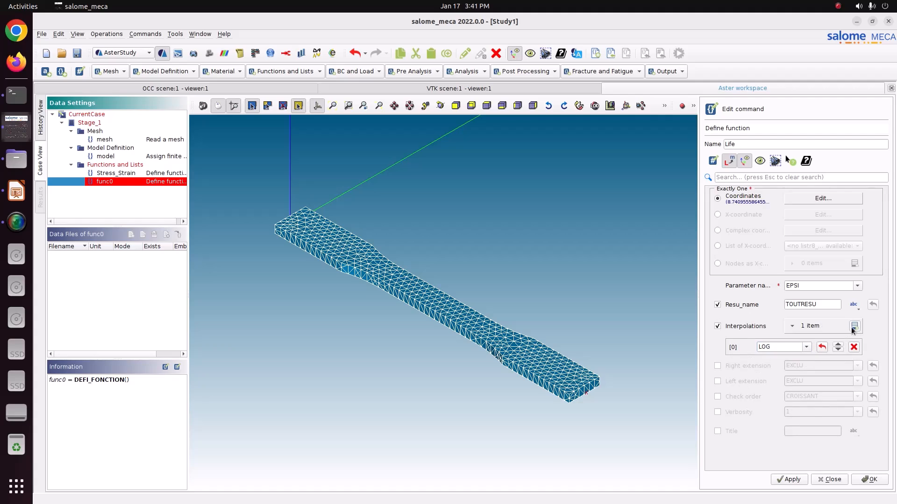
left_click(854, 326)
left_click(806, 362)
left_click(789, 376)
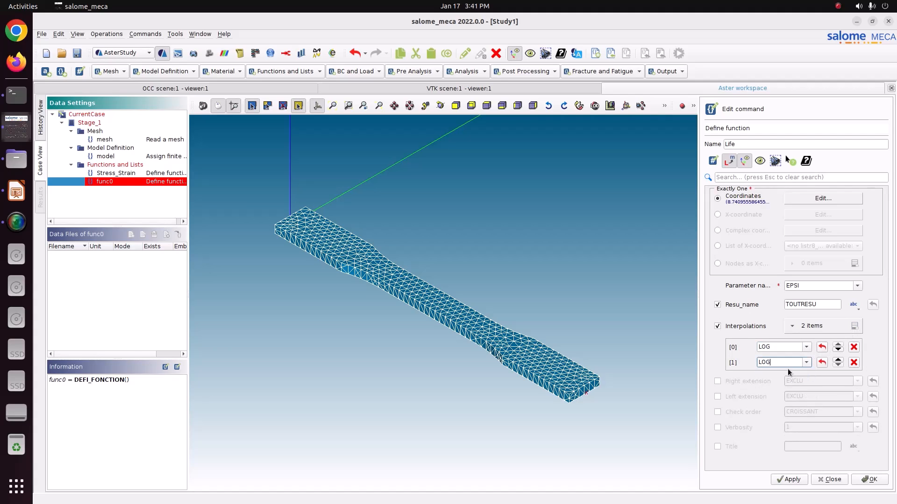
Set the Life function's right and left extensions to LINEAIRE, store the command, and save the study
left_click(766, 380)
left_click(755, 396)
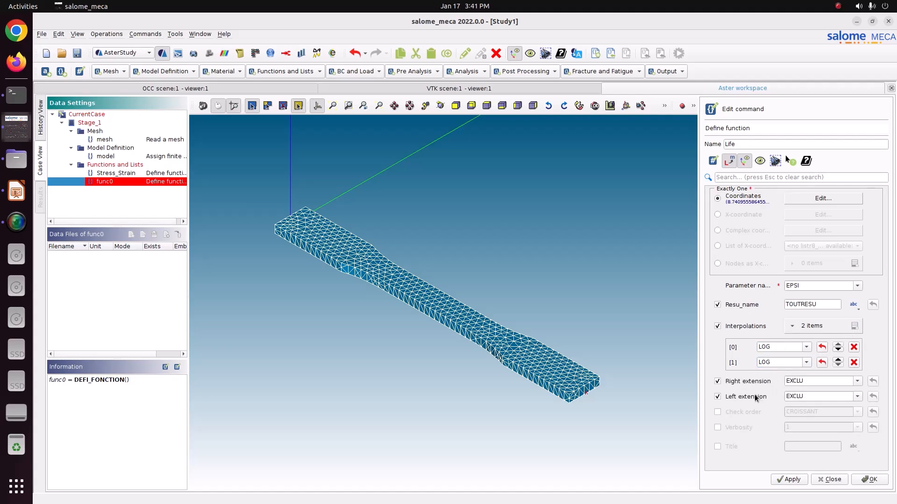
left_click(857, 381)
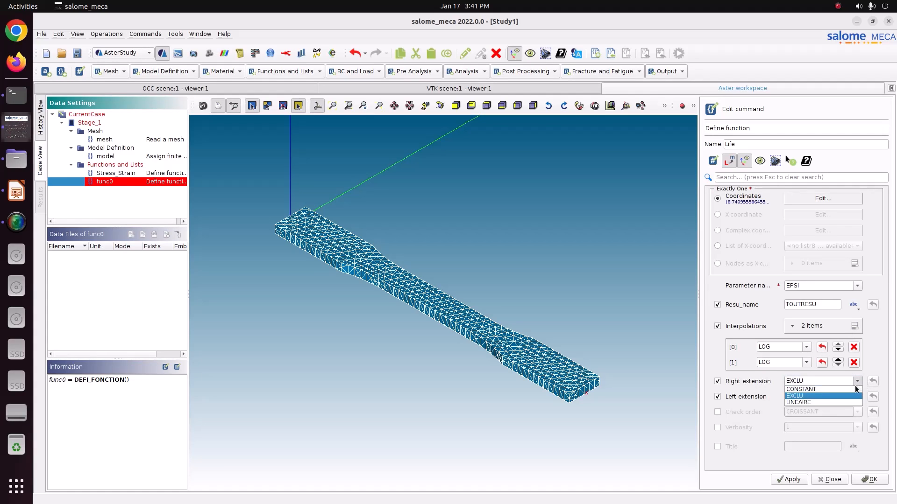
left_click(836, 401)
left_click(858, 396)
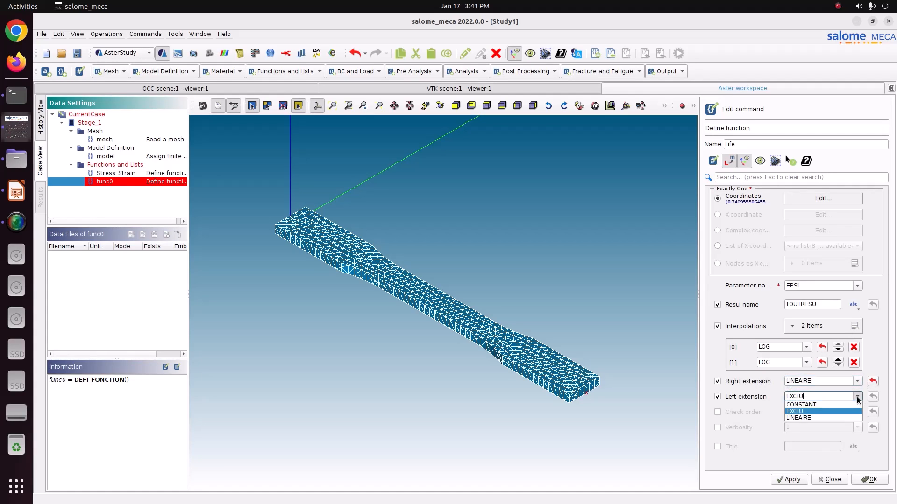
left_click(833, 416)
left_click(789, 480)
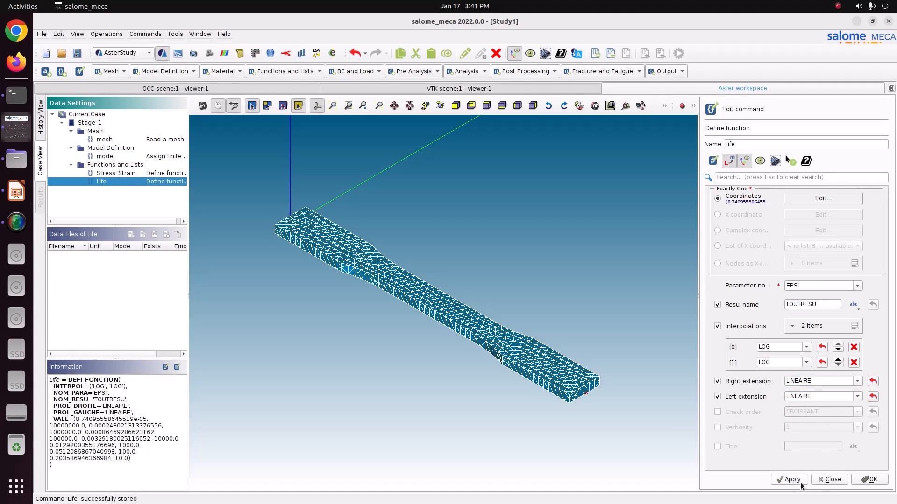
left_click(868, 480)
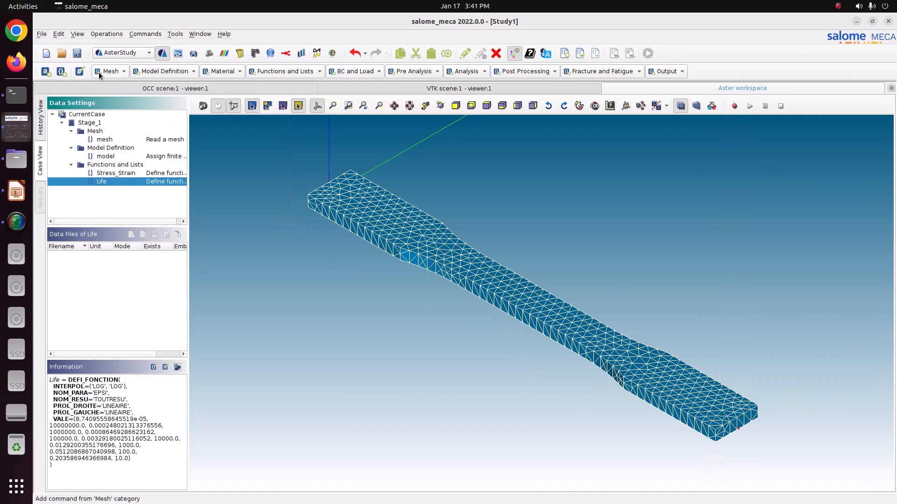
left_click(77, 53)
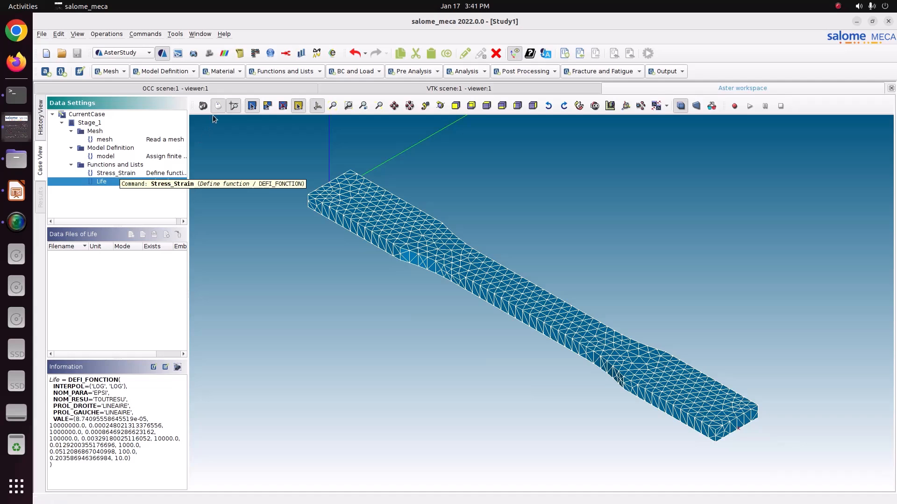
Add a material definition with linear isotropic elasticity, using Young's modulus 210e9 and Poisson's ratio 0.3
left_click(223, 71)
left_click(226, 131)
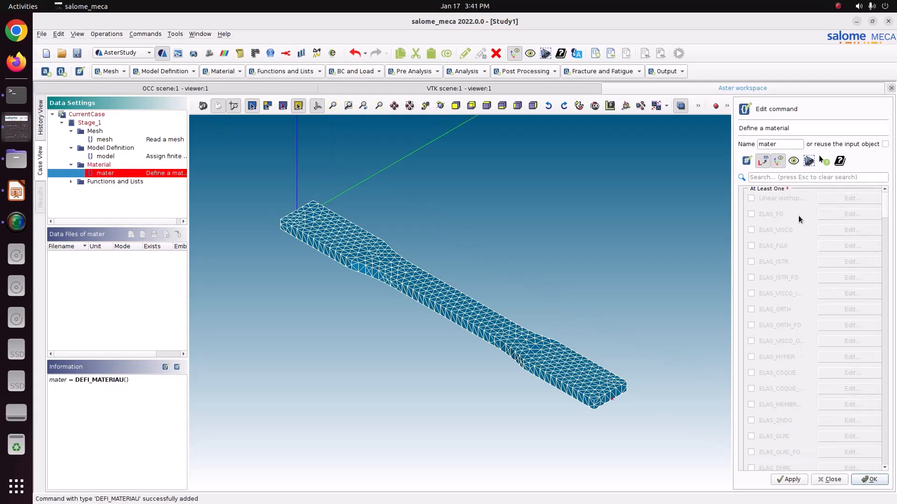
left_click(791, 200)
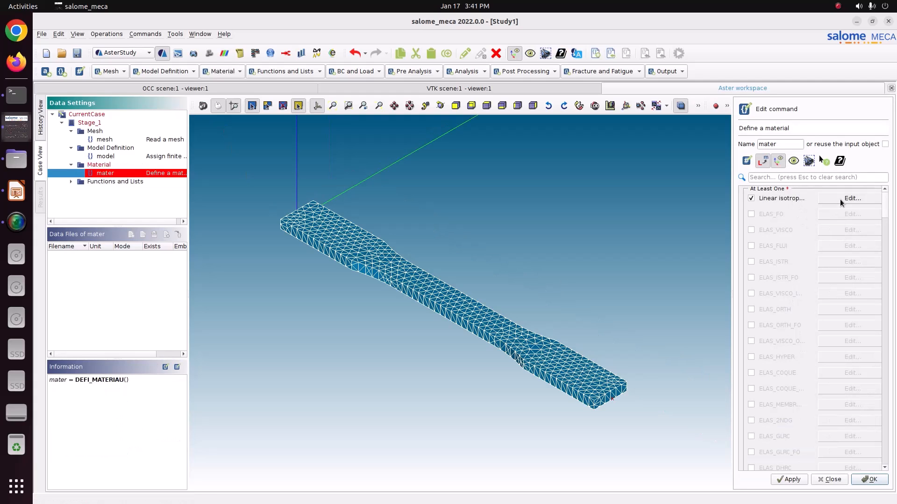
left_click(840, 199)
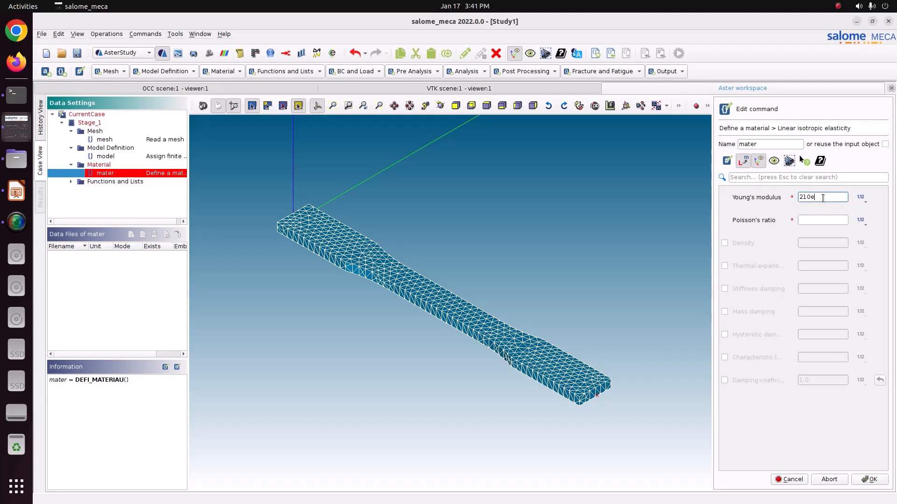
left_click(819, 219)
type("0.3")
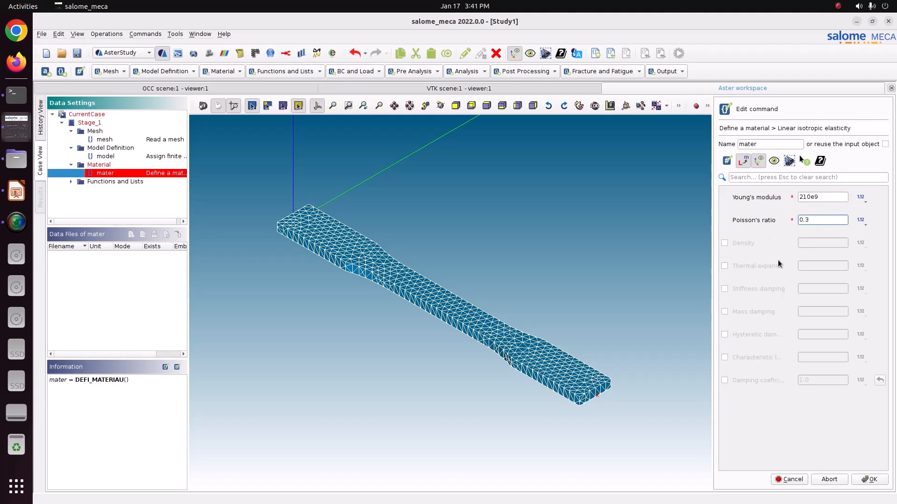
left_click(856, 480)
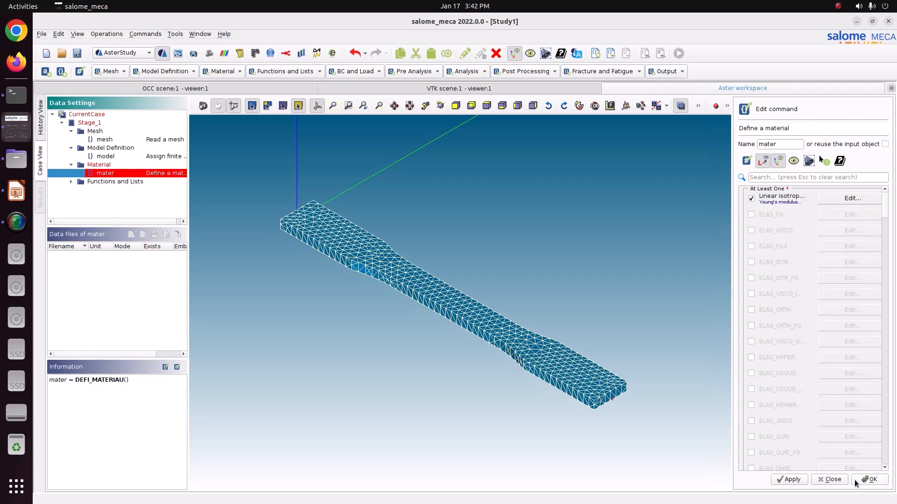
Find the TRACTION property with the search term "trac", enable it for the material, and assign the Stress_Strain function as SIGM
left_click(778, 178)
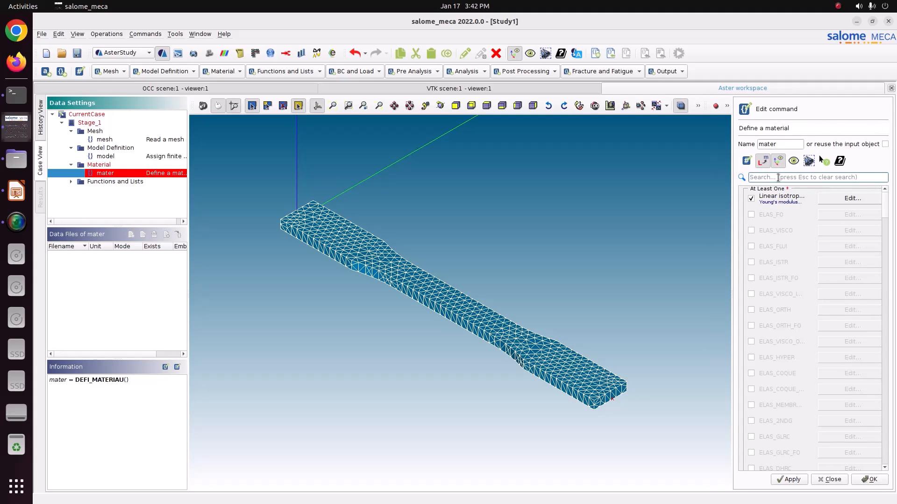
type("trac")
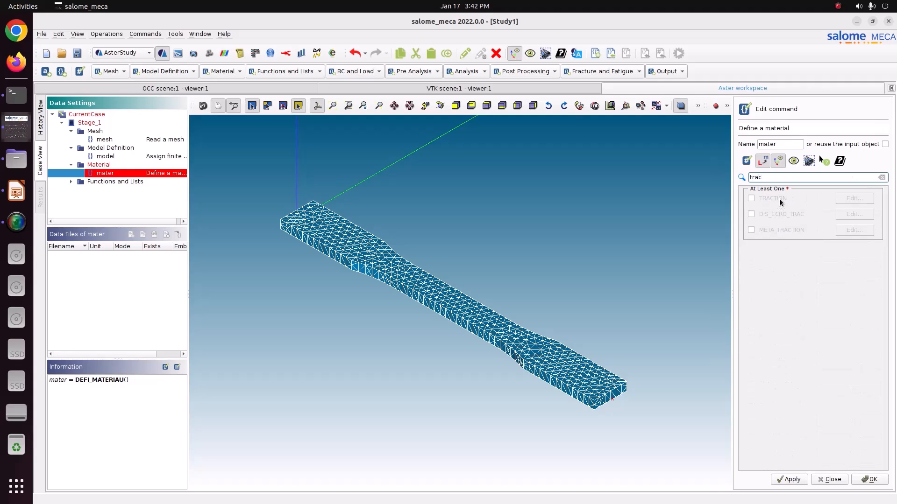
left_click(778, 198)
left_click(869, 198)
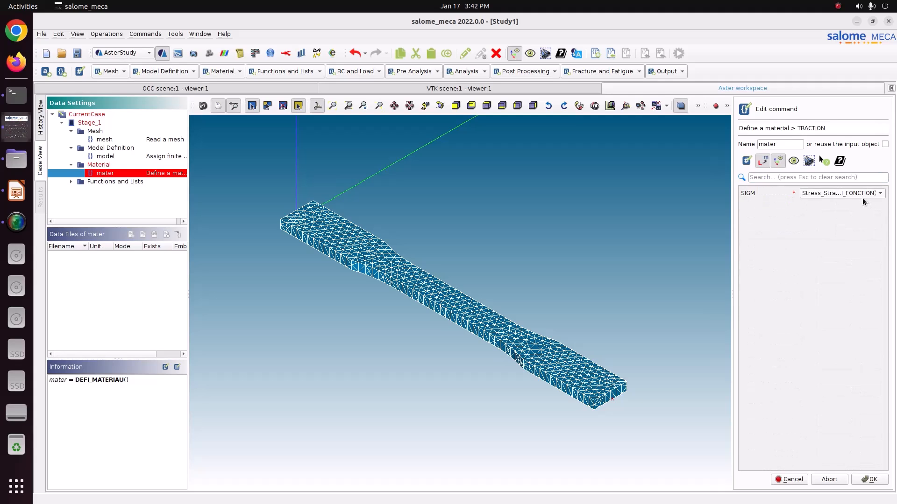
left_click(862, 197)
left_click(842, 195)
left_click(870, 478)
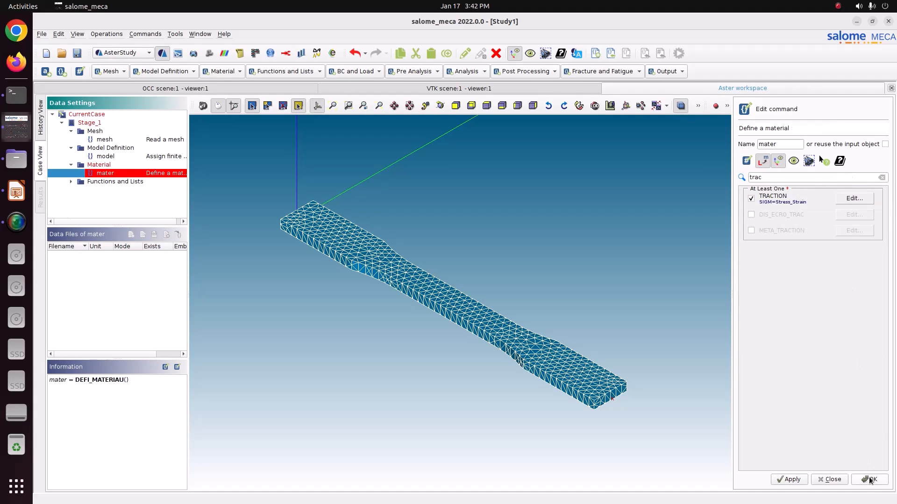
Find the FATIGUE property with the search term "fat", enable it for the material, and open its parameters
left_click(739, 171)
key("Escape")
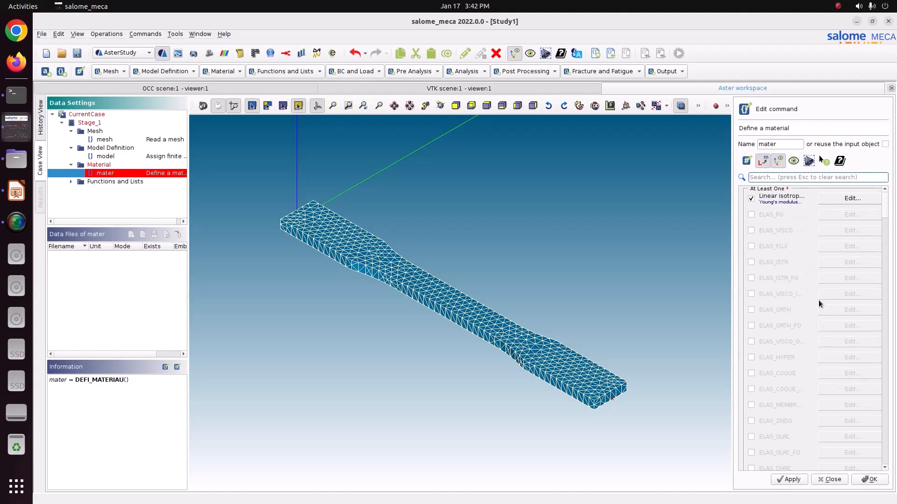
type("fat")
left_click(785, 196)
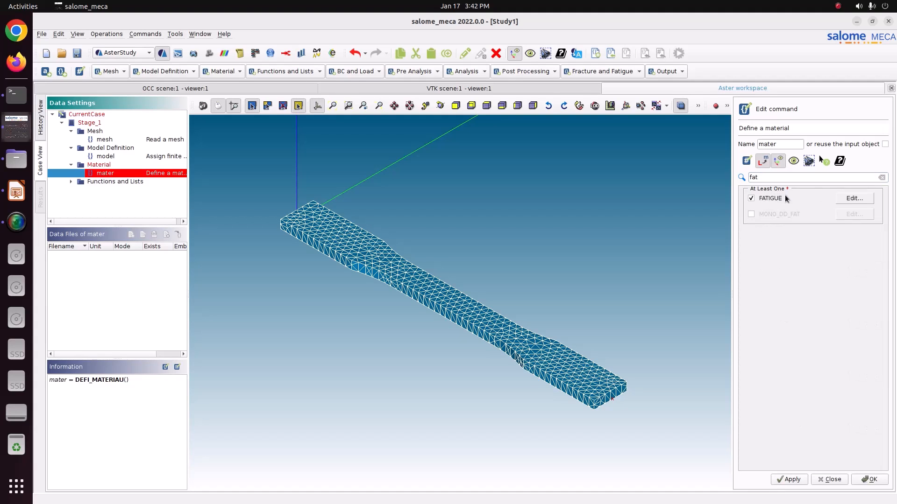
left_click(853, 198)
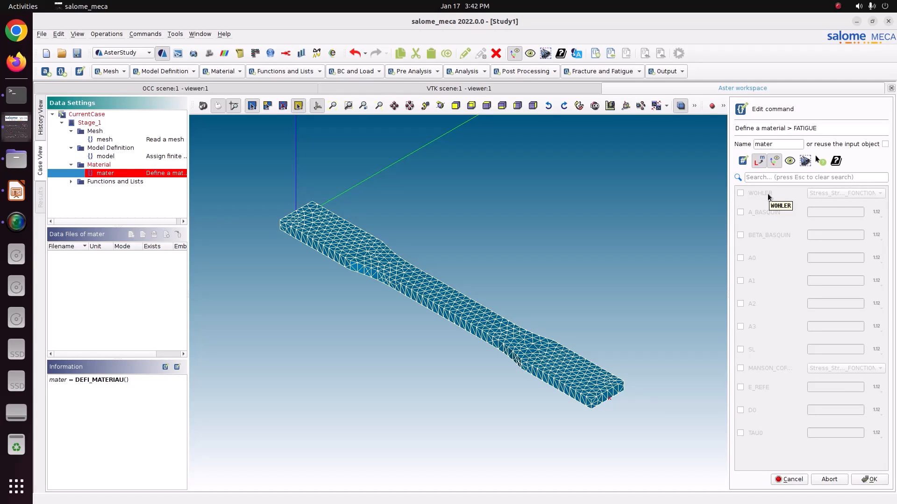
Enable MANSON_COFFIN with the Life function in the FATIGUE property and store the material definition
left_click(761, 369)
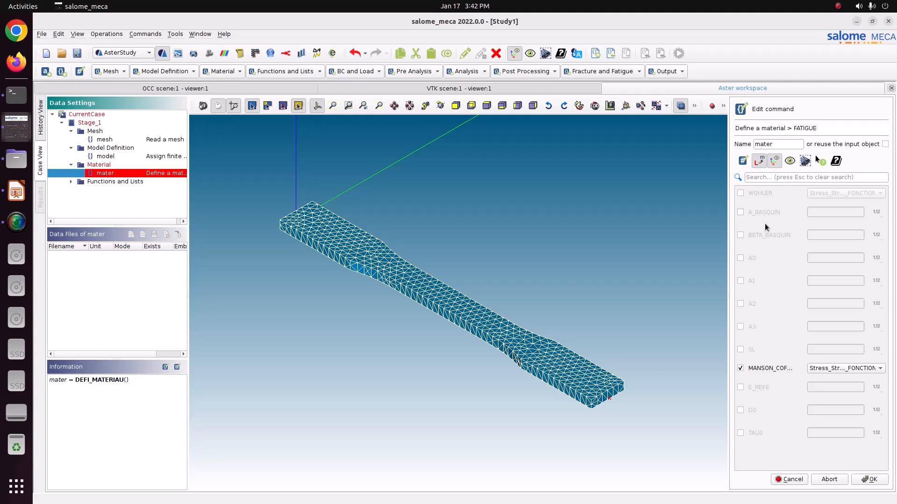
left_click(846, 368)
left_click(839, 379)
left_click(872, 481)
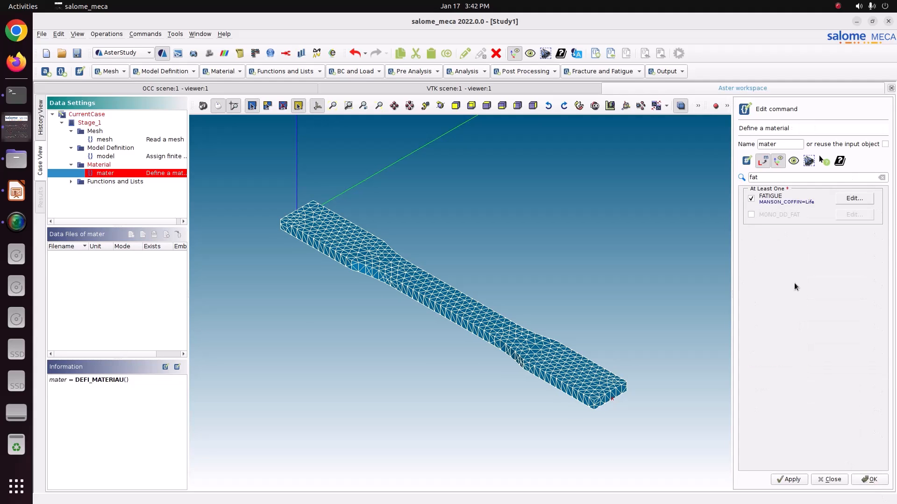
left_click(792, 481)
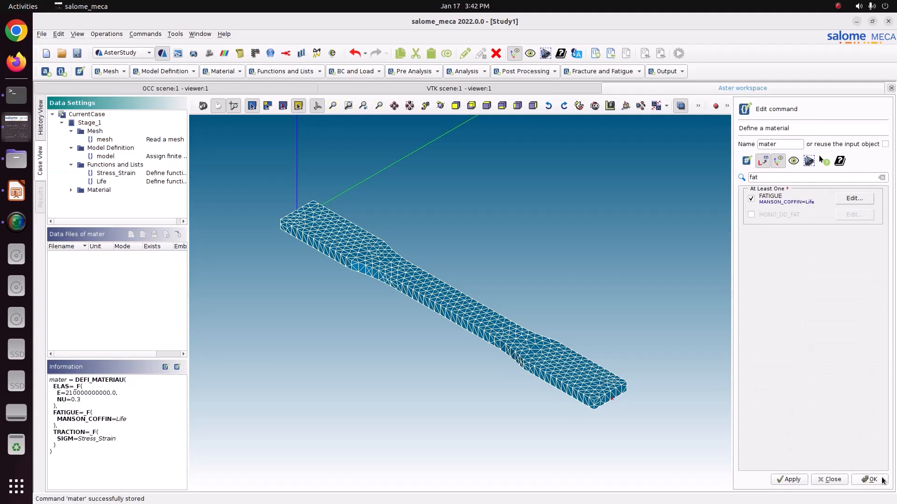
left_click(883, 481)
Reopen the stored material definition, rename it as steel, and store the command
left_click(71, 190)
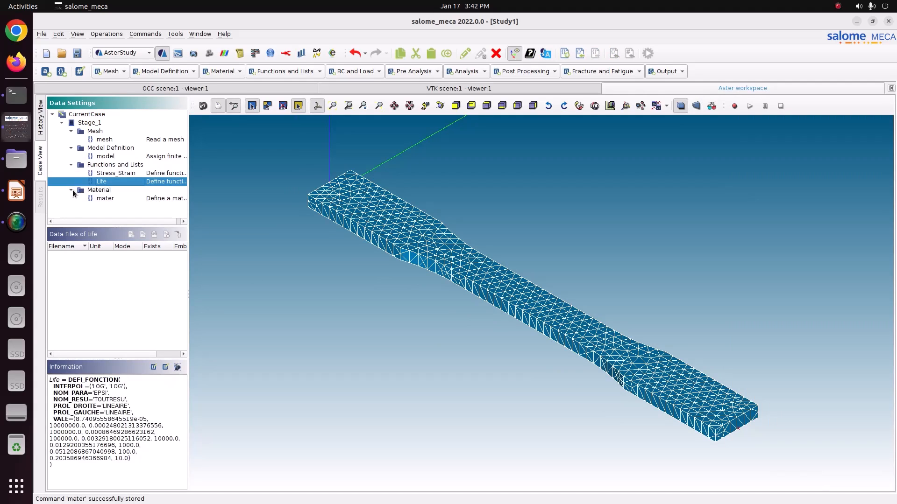
left_click(122, 198)
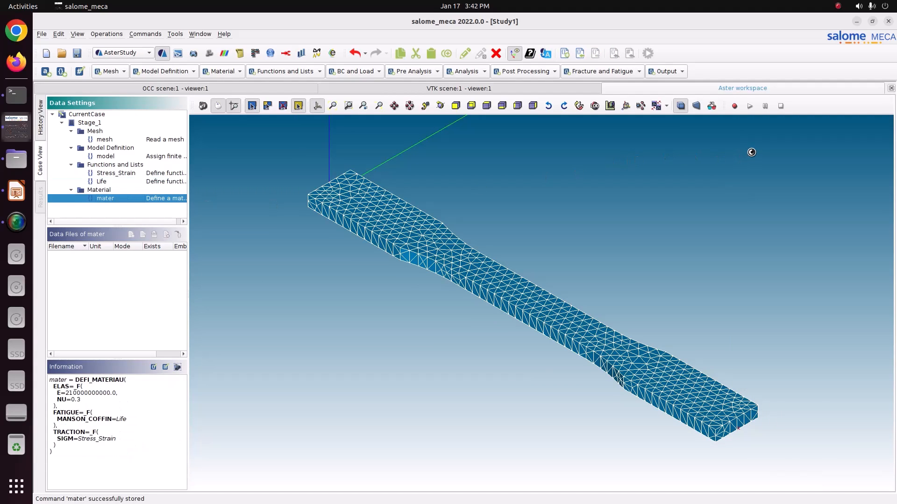
left_click_drag(784, 146, 654, 135)
type("st")
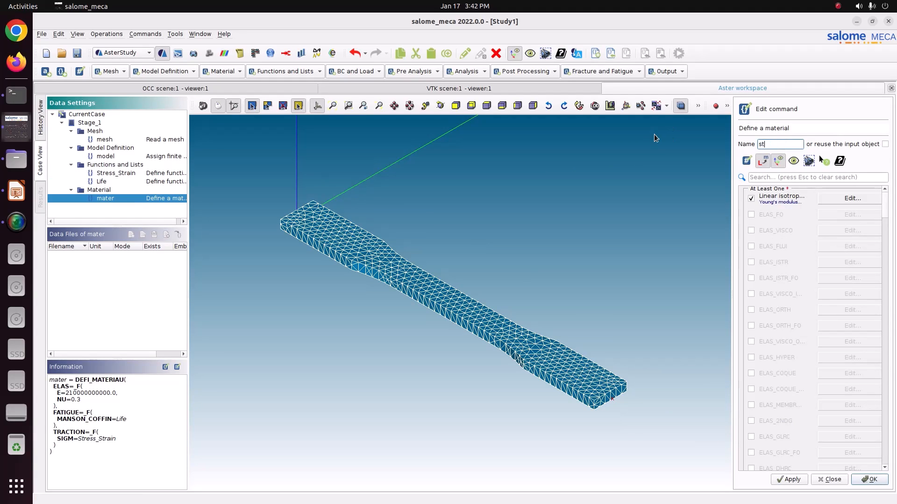
type("eel")
left_click(794, 480)
left_click(863, 480)
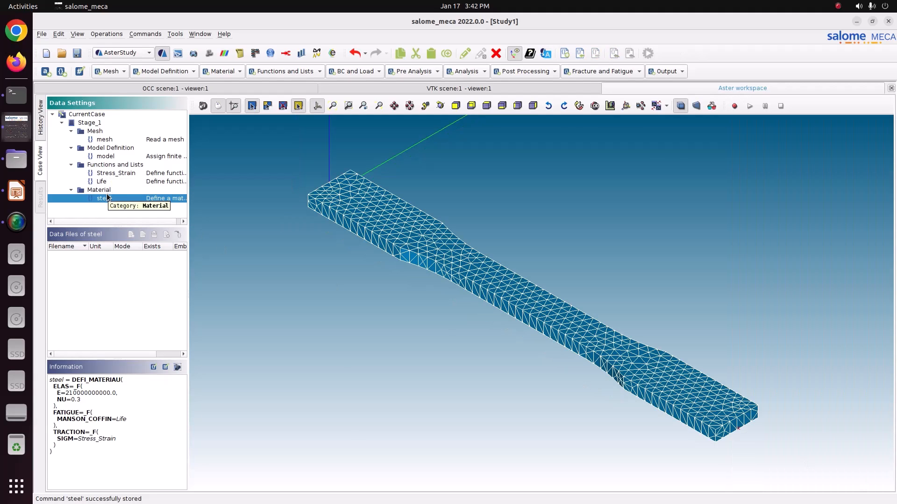
Review the ELAS, TRACTION and FATIGUE entries in the steel material's command text
left_click_drag(60, 386, 86, 401)
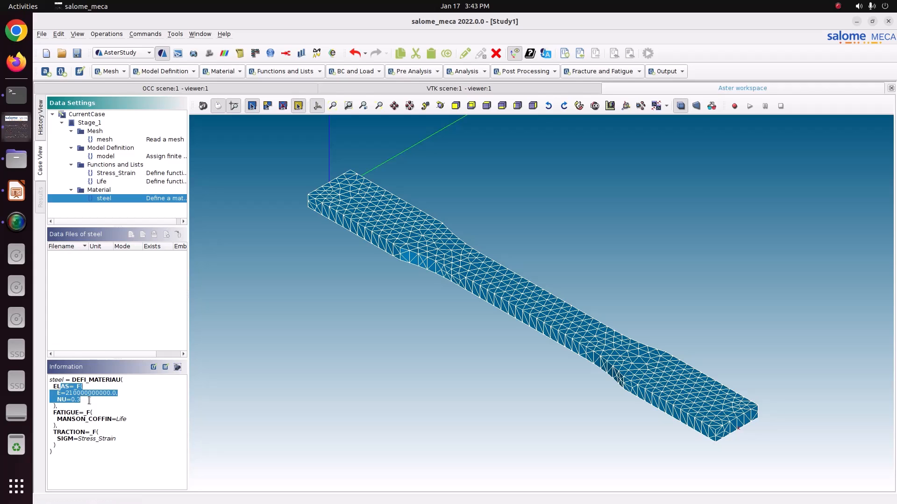
left_click(52, 435)
left_click_drag(52, 435, 125, 442)
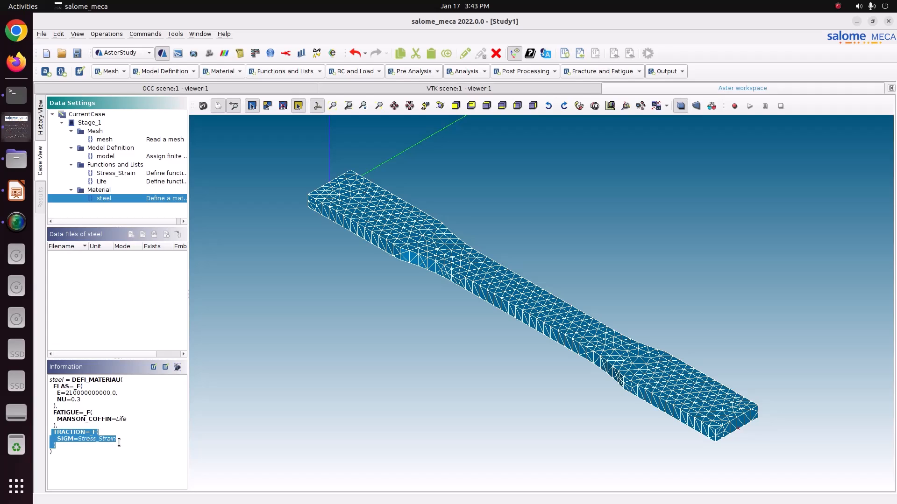
left_click_drag(56, 413, 141, 421)
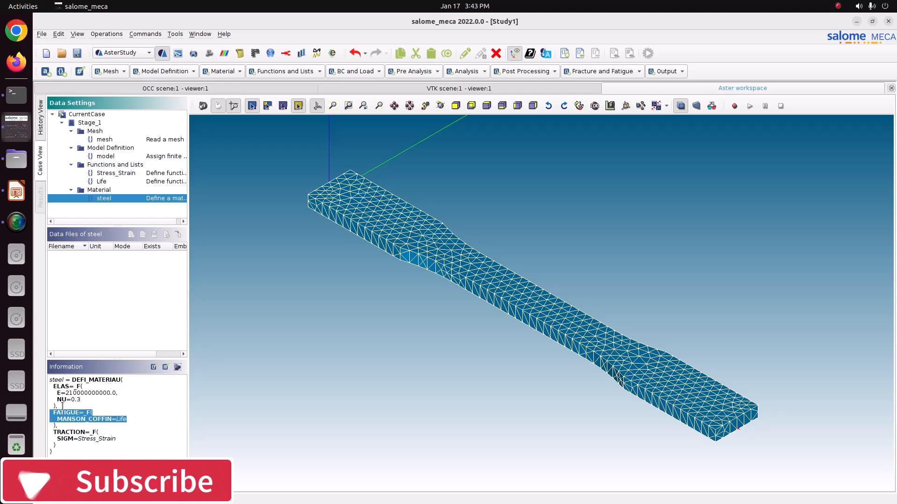
left_click(148, 374)
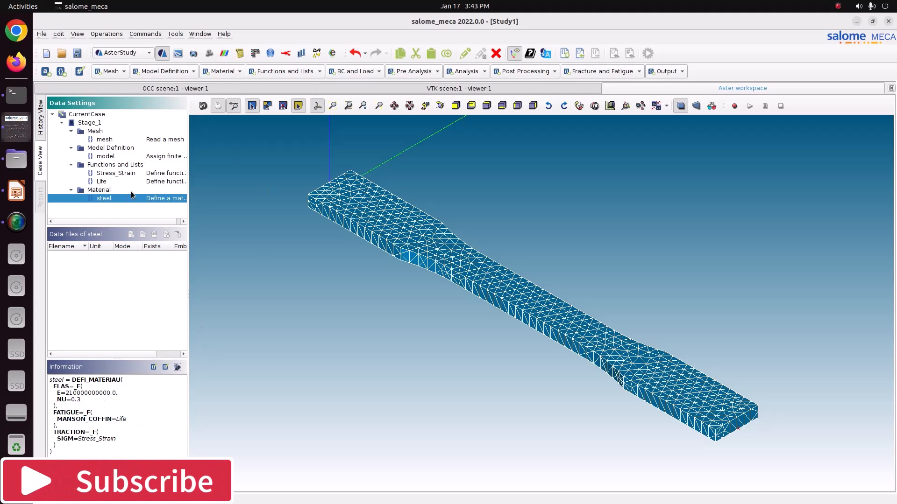
Add a material assignment on the mesh and model that applies steel everywhere, and store the command
left_click(219, 71)
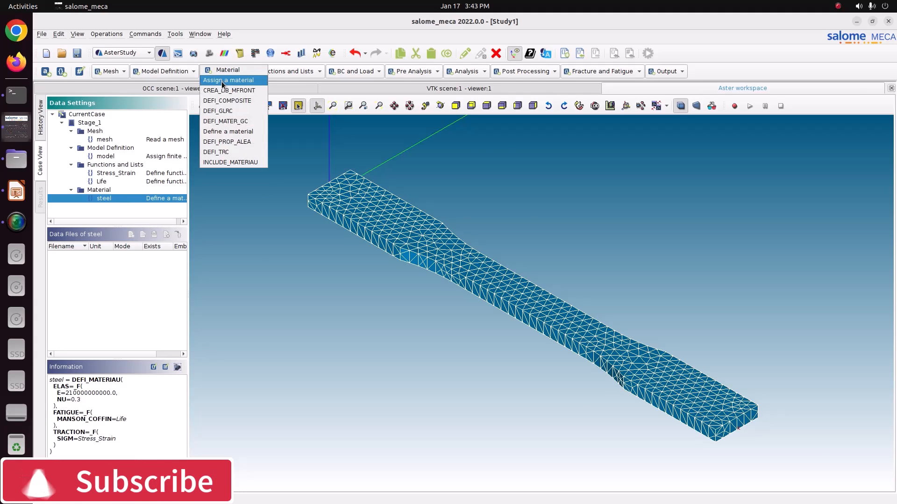
left_click(222, 81)
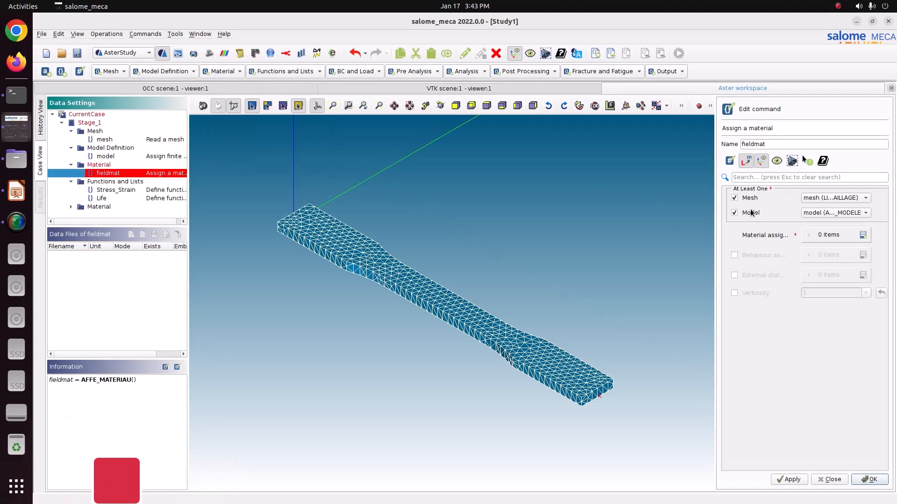
left_click(861, 235)
left_click(815, 257)
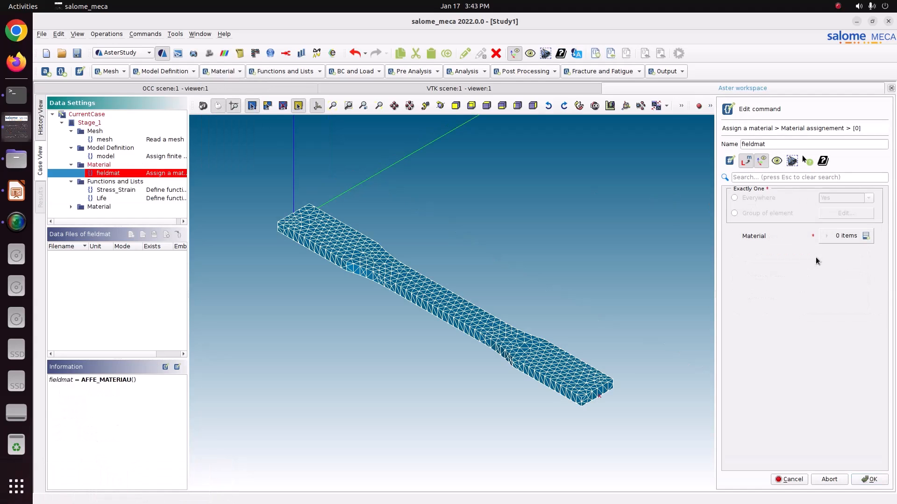
left_click(766, 199)
left_click(866, 235)
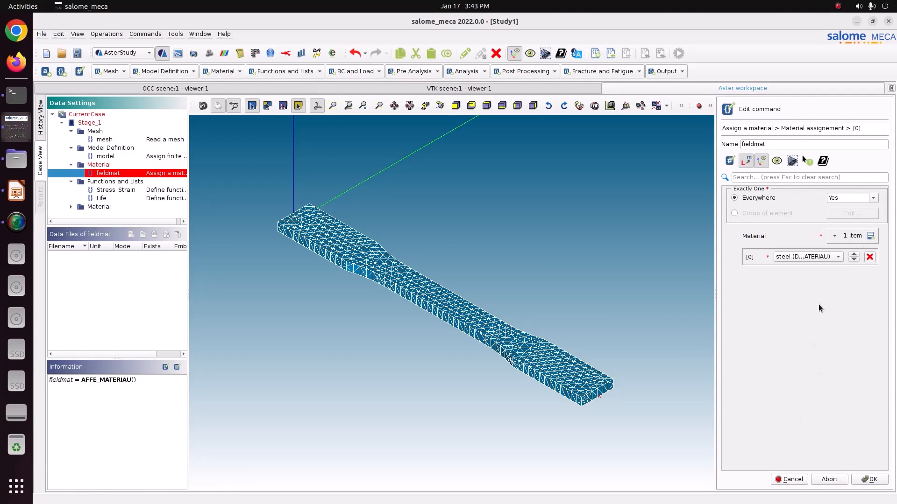
left_click(869, 479)
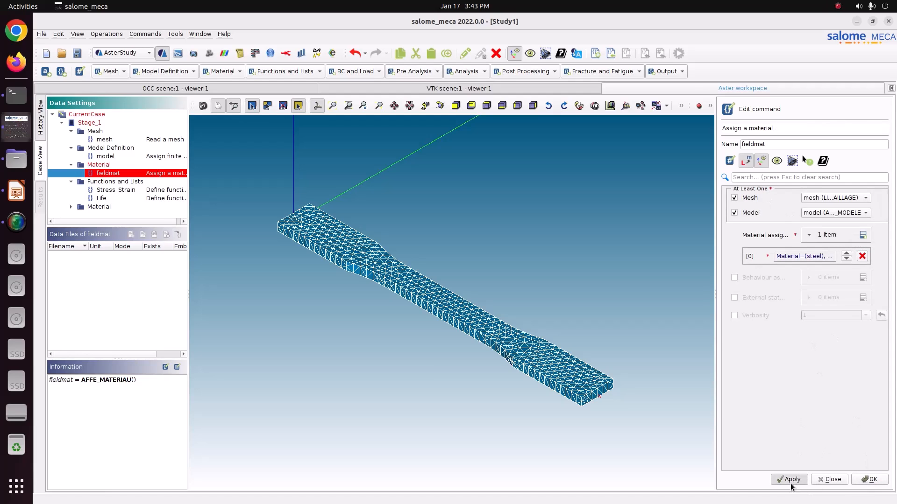
left_click(789, 480)
left_click(869, 479)
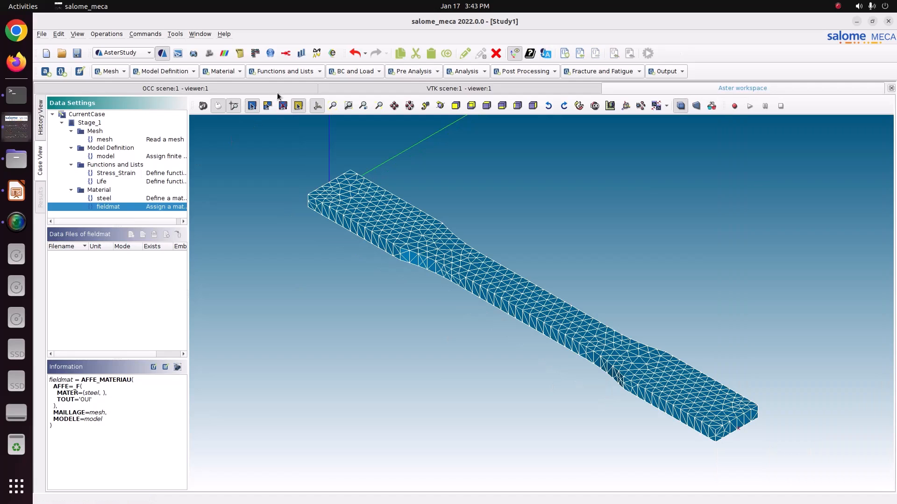
Add a function definition named Load_F that uses Coordinates, with Time as its parameter name
left_click(284, 70)
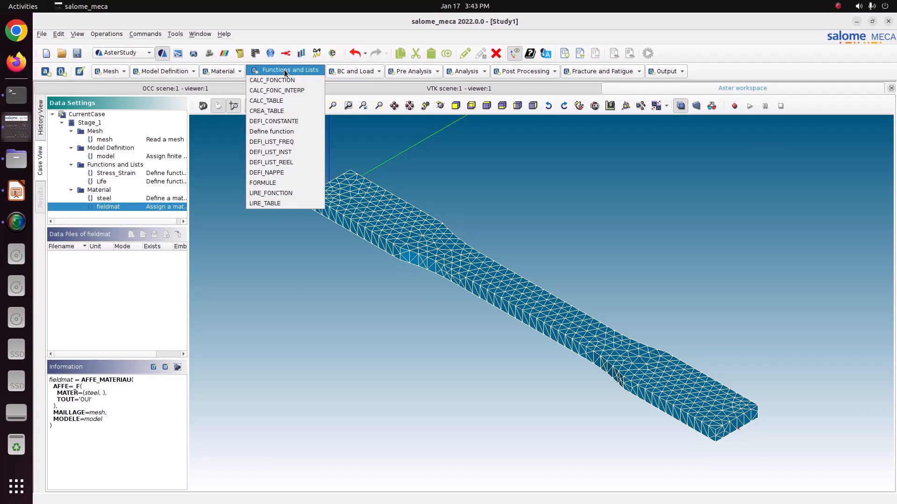
left_click(282, 131)
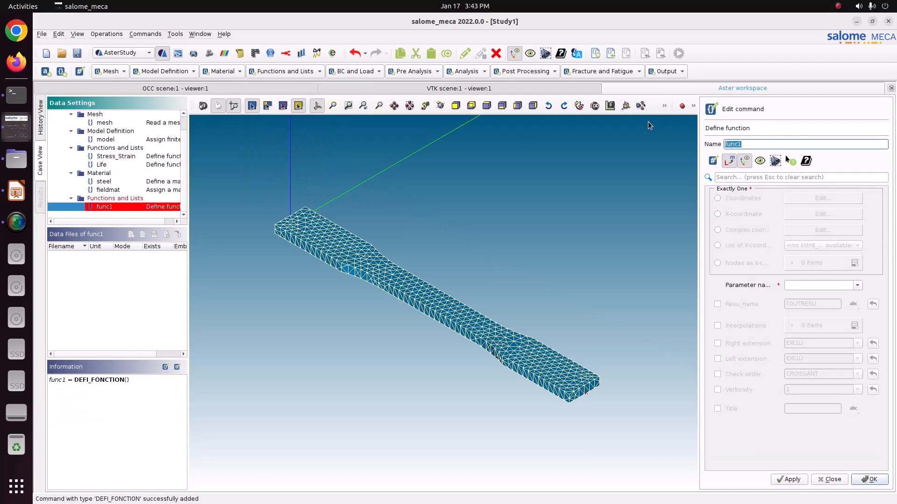
type("Load_F")
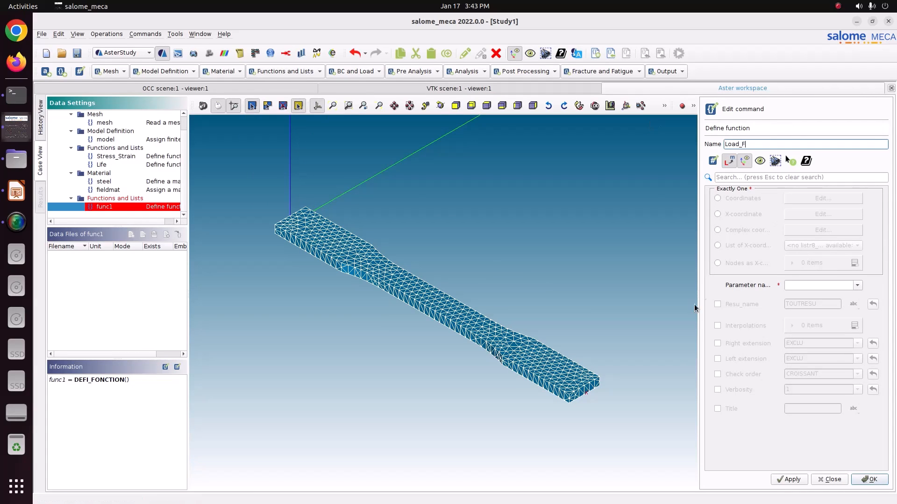
left_click(744, 198)
left_click(858, 285)
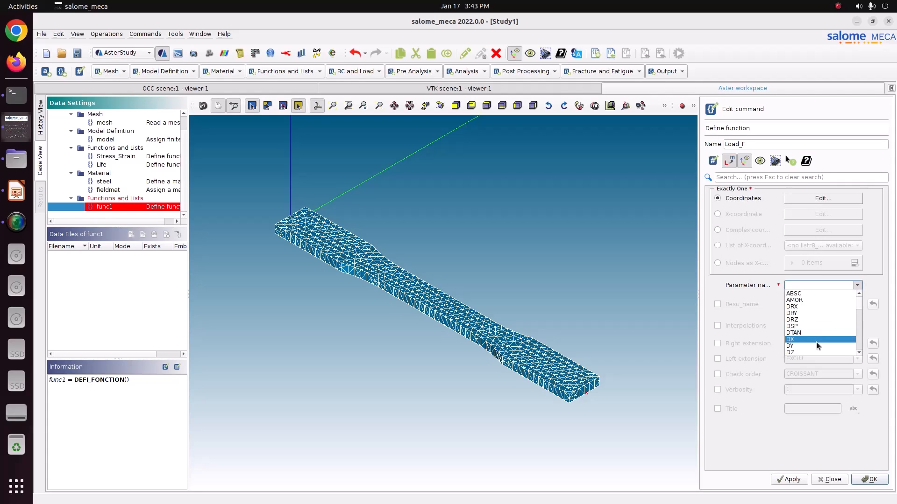
scroll(816, 342, "down", 3)
left_click(799, 356)
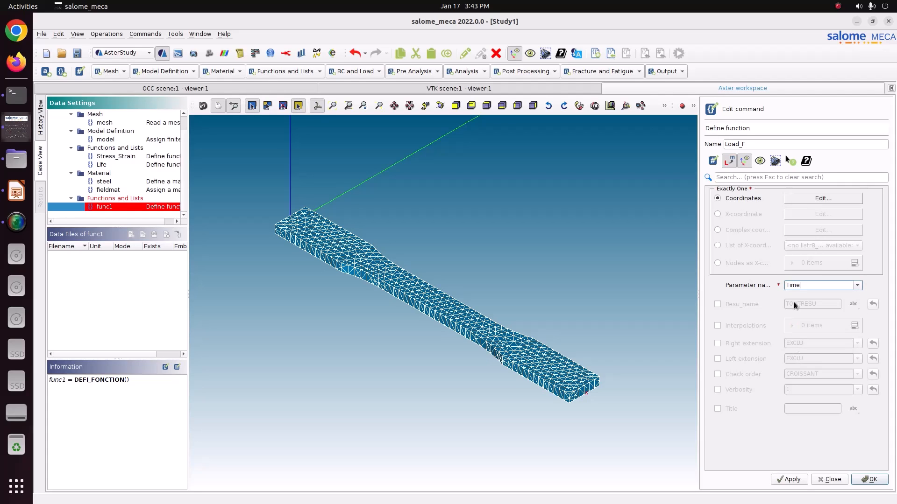
Enter the first two Load_F coordinate rows: time 0 with value 0, and time 1 with value 1
left_click(797, 198)
left_click(742, 212)
type("0")
left_click(778, 210)
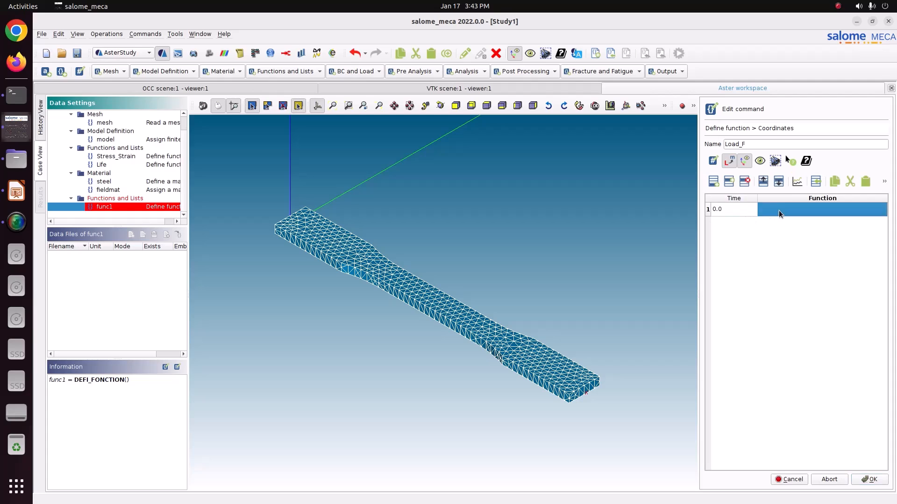
type("0")
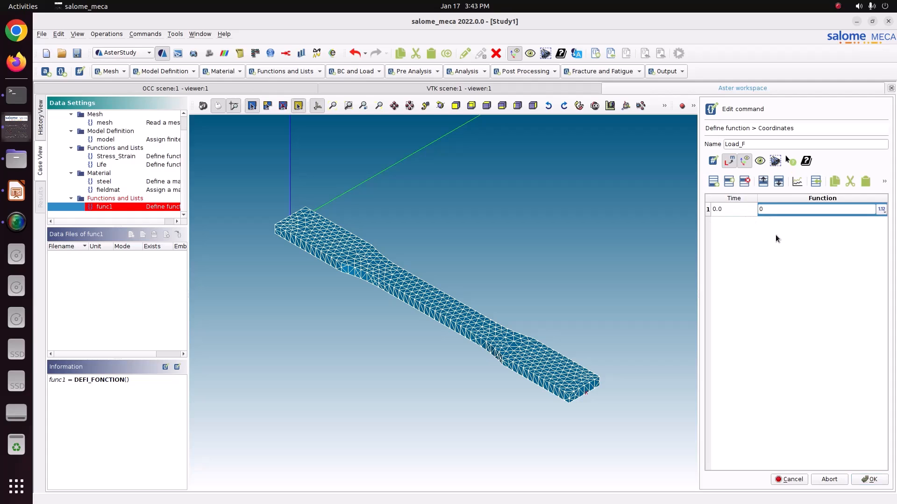
left_click(714, 183)
type("1")
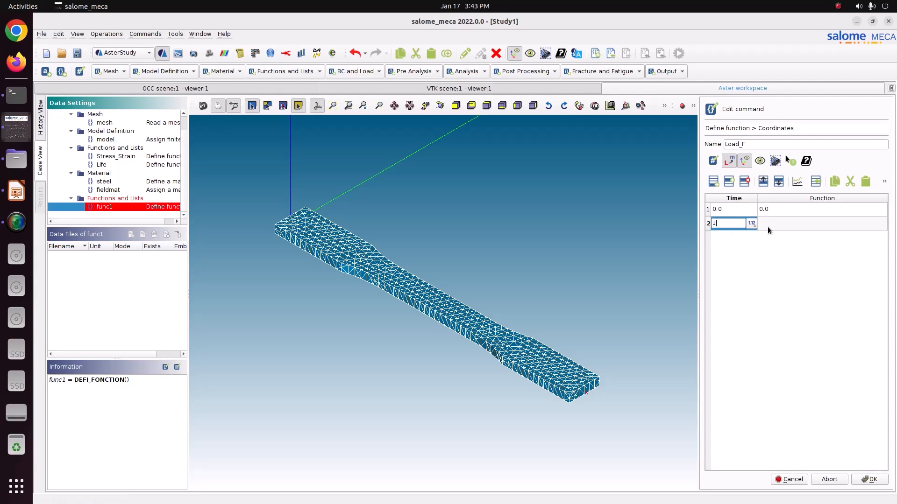
left_click(769, 226)
type("1")
Add three more Load_F coordinate rows: time 2 with value 0, time 3 with -1, and time 4 with 0
left_click(714, 182)
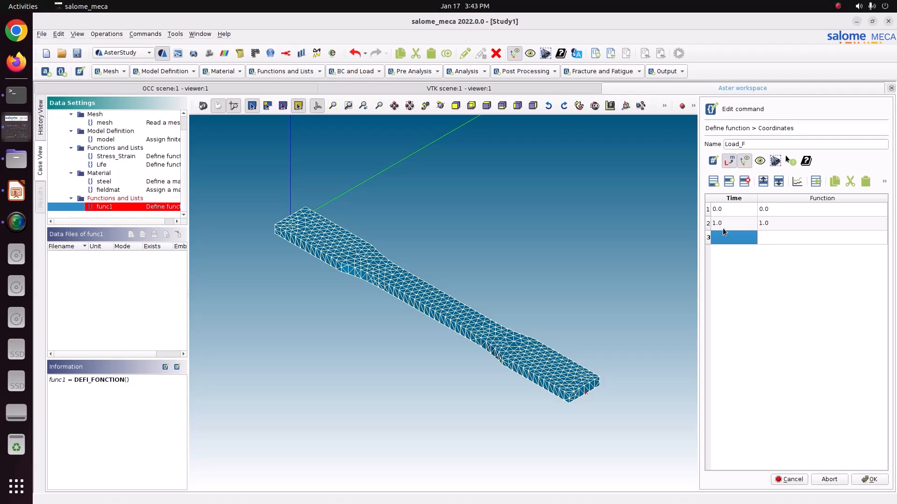
type("5")
type("2")
left_click(773, 234)
type("0")
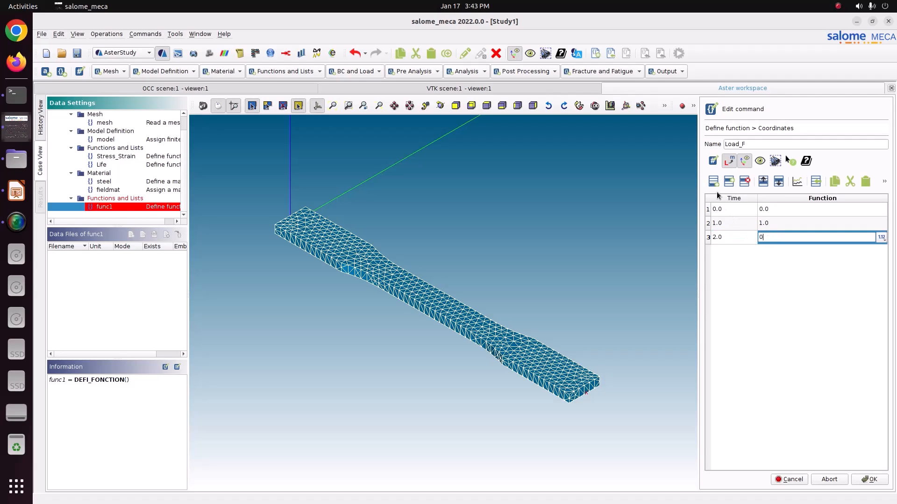
left_click(714, 182)
type("3")
left_click(775, 252)
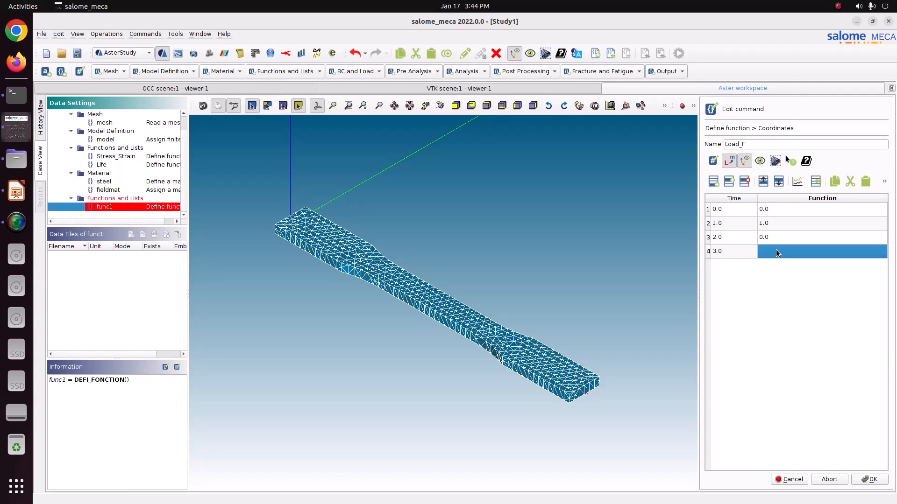
type("-1")
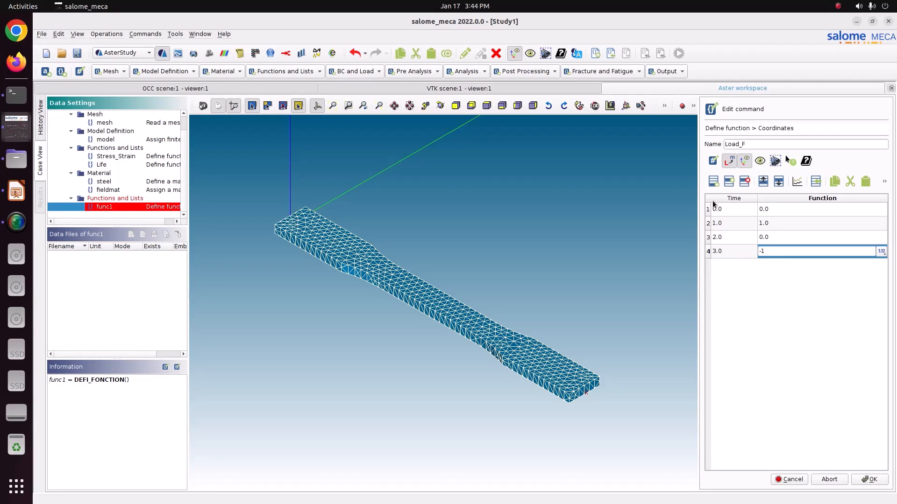
left_click(709, 185)
left_click(772, 266)
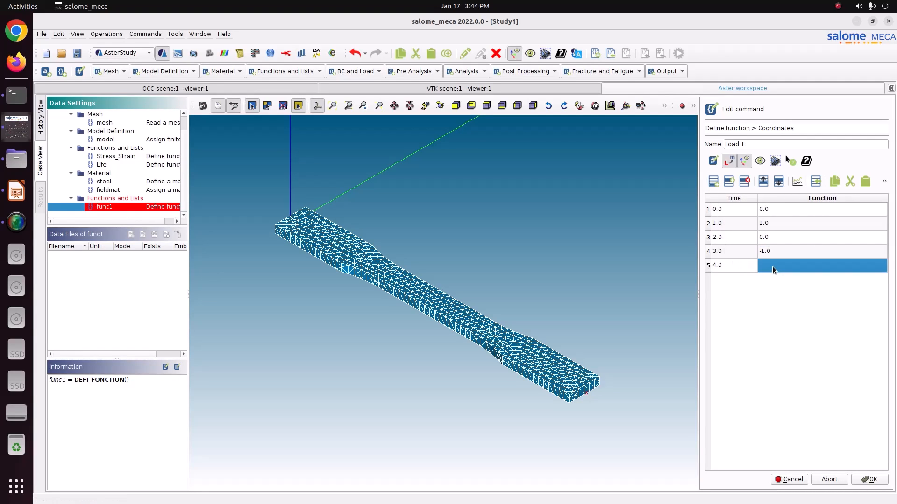
type("0")
Plot all Load_F coordinate rows as a curve against time and accept the coordinates
left_click_drag(735, 212, 771, 265)
left_click(797, 182)
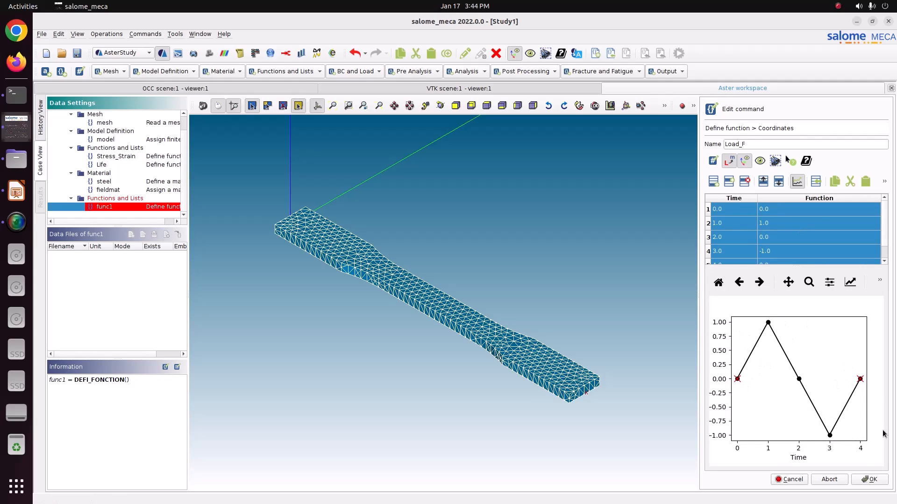
left_click(863, 478)
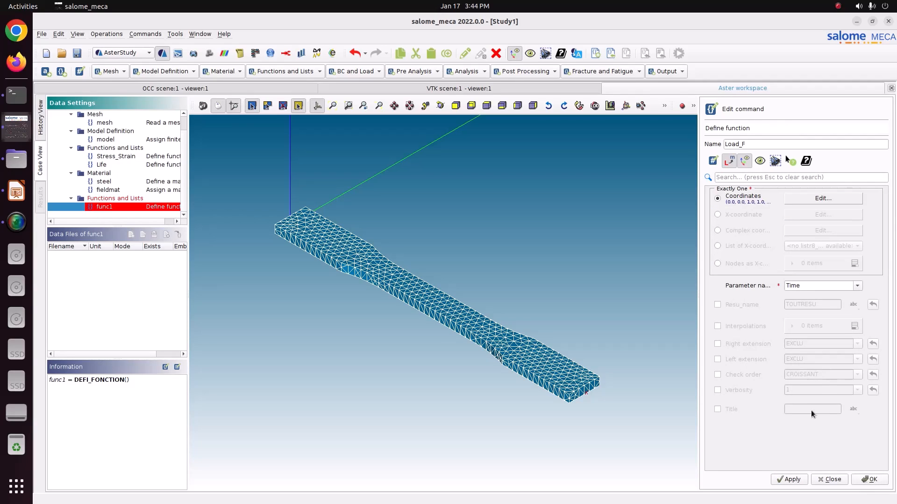
Apply the Load_F function definition and finish editing it
left_click(800, 480)
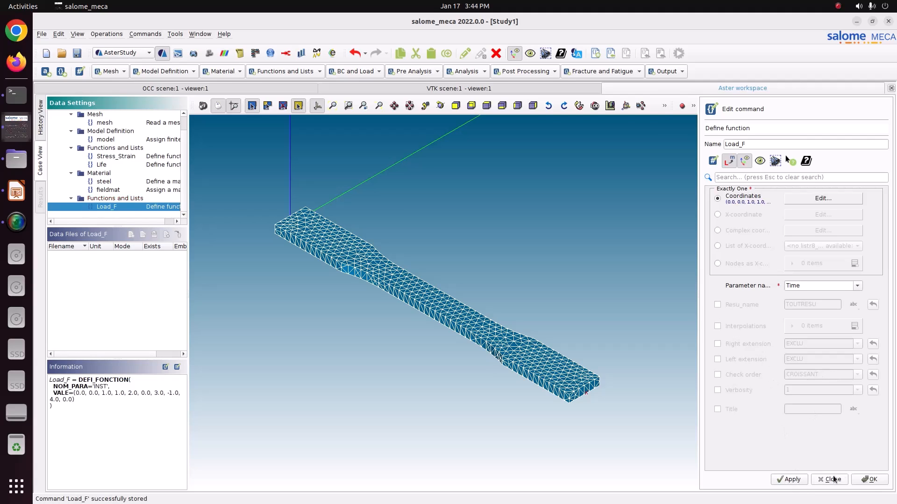
left_click(862, 478)
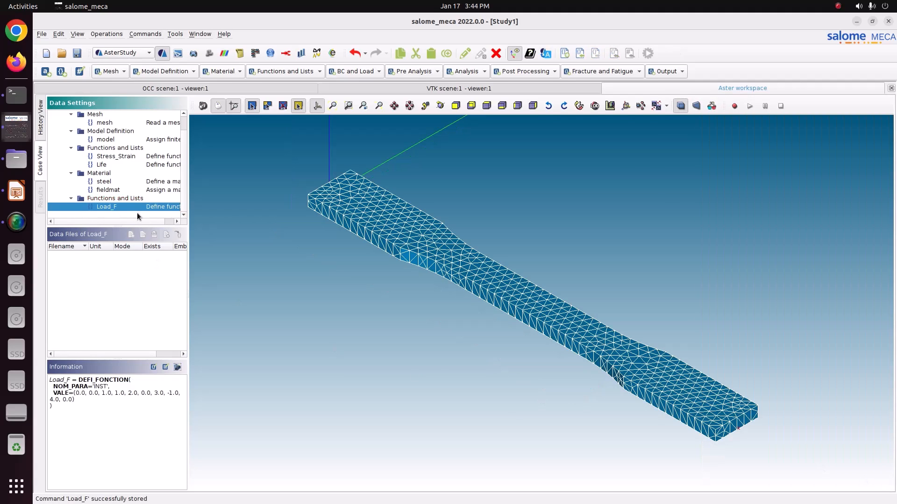
Add a DEFI_LIST_REEL command that uses DEBUT with a start value of 0 and includes INTERVALLE
left_click(299, 71)
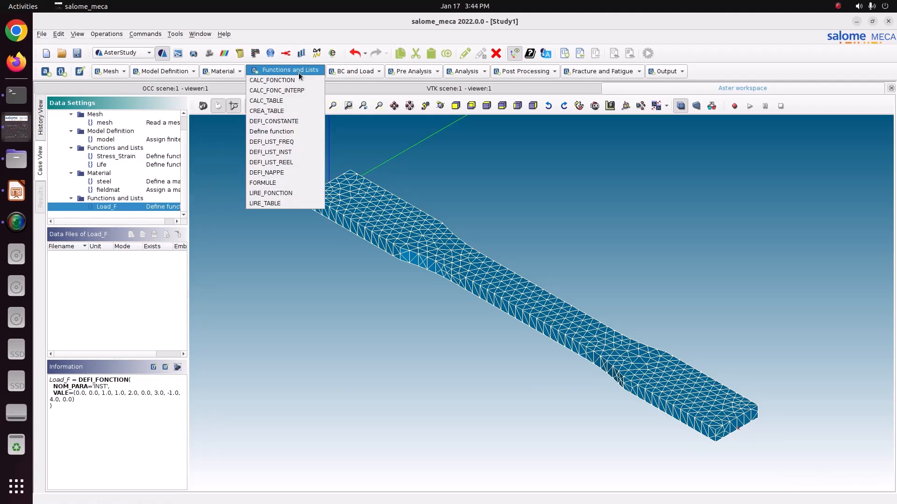
left_click(291, 161)
left_click(737, 218)
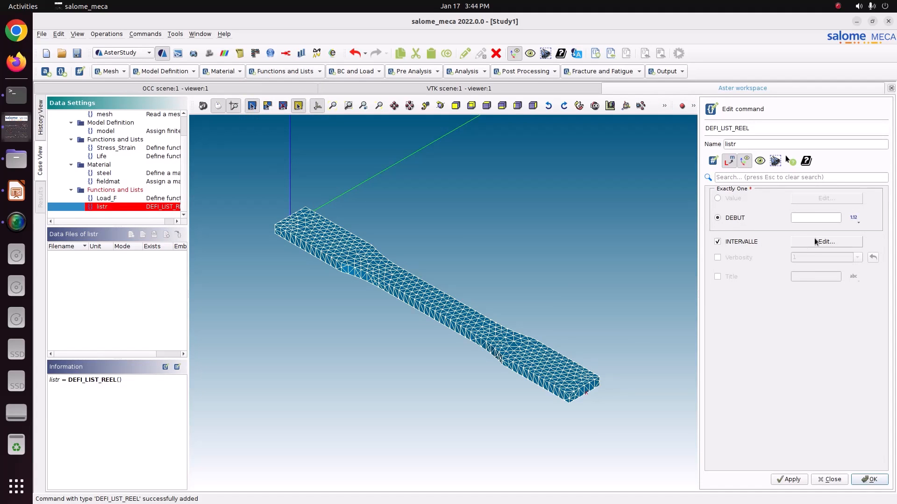
left_click(816, 218)
Define the list's first interval until 1, using Step length as interval type with a value of 0.1
left_click(826, 241)
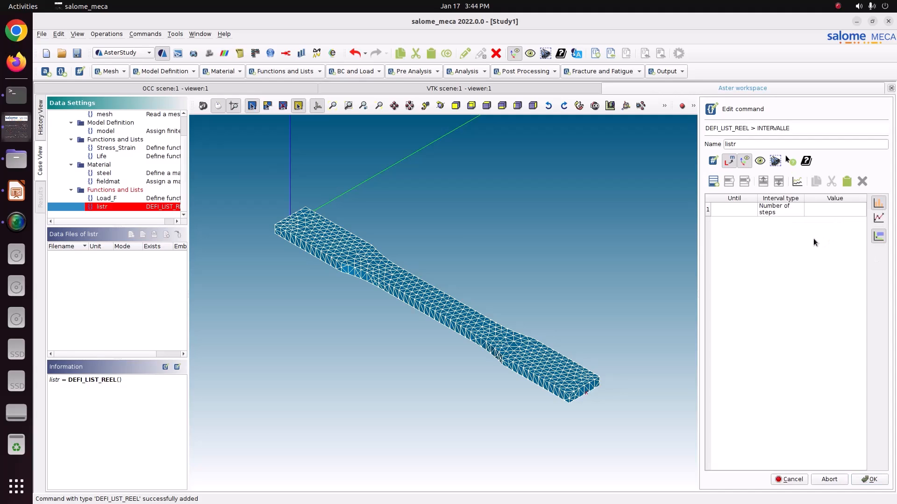
left_click(746, 208)
type("4")
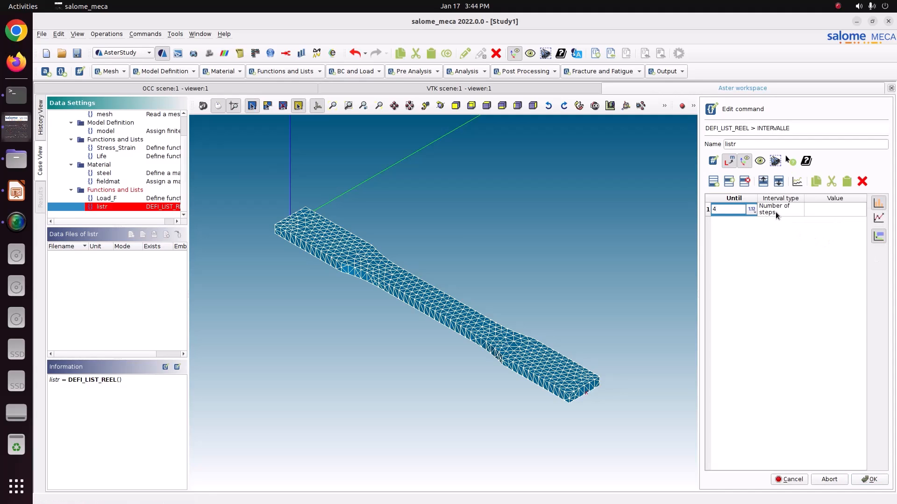
left_click(775, 212)
left_click(775, 211)
left_click(775, 218)
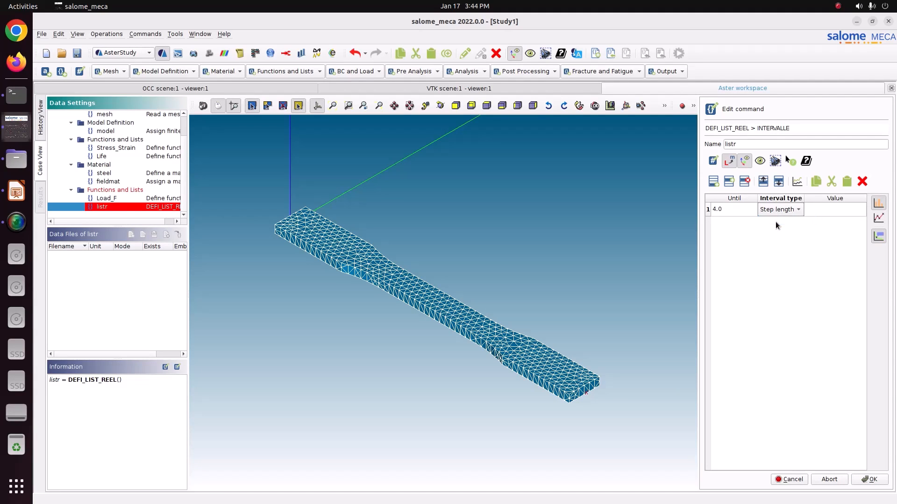
left_click(747, 211)
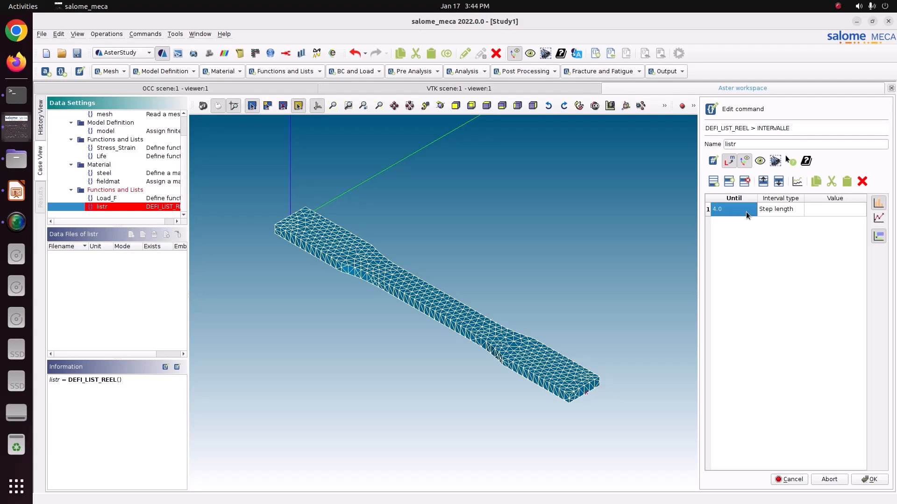
type("0")
left_click_drag(735, 209, 704, 207)
type("1")
left_click(814, 213)
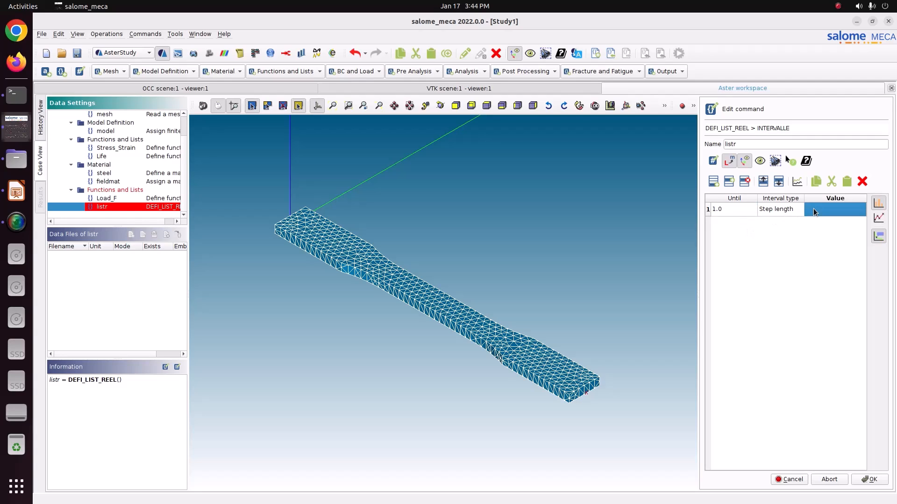
type("0.1")
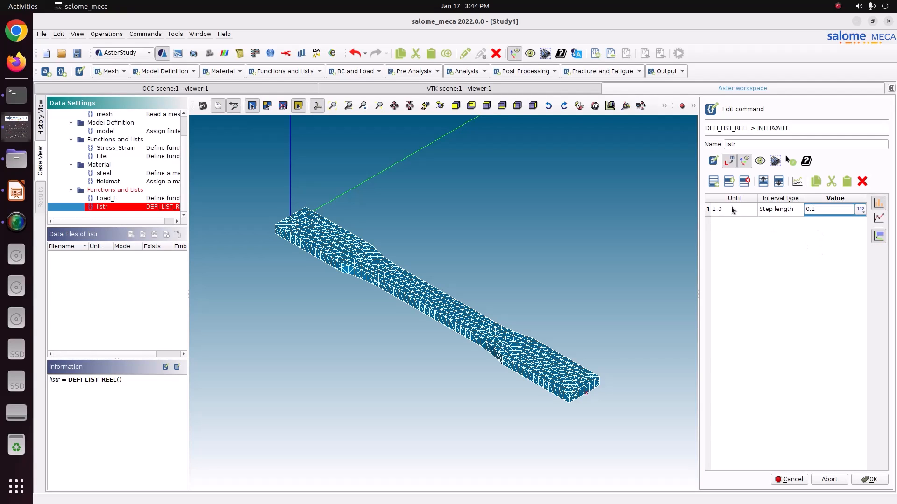
Add a second interval until 1.1, using Step length as interval type with a value of 0.01
left_click(731, 209)
left_click(713, 181)
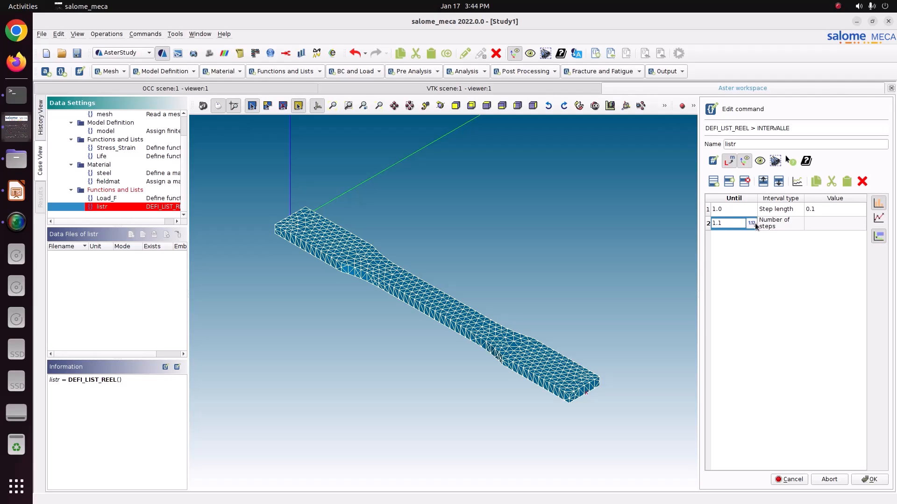
left_click(809, 224)
type("00")
type("0")
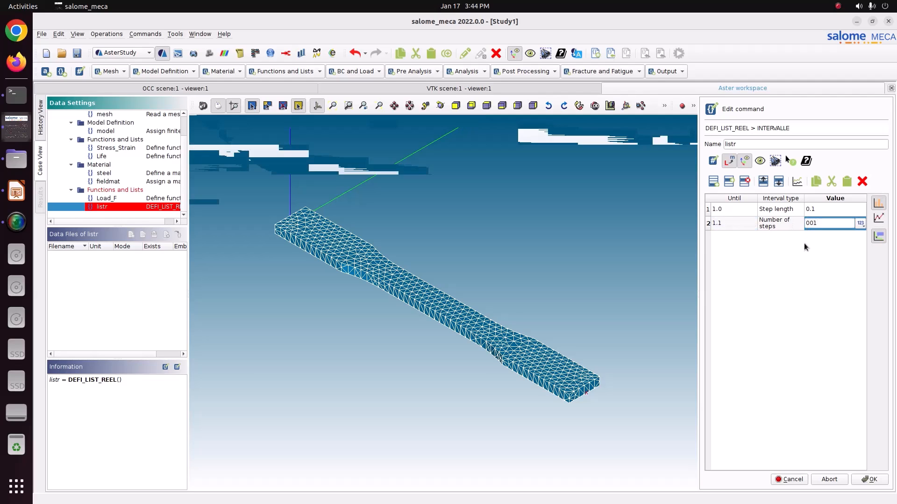
left_click_drag(815, 225, 767, 214)
type("0")
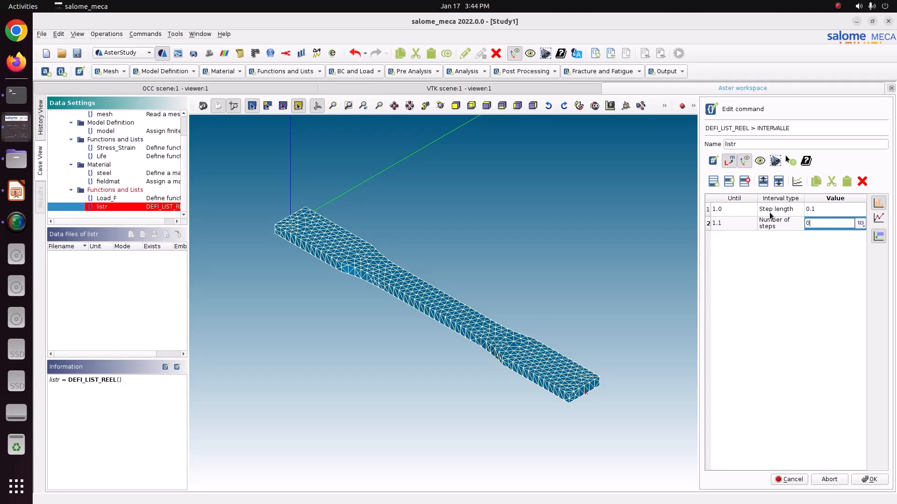
type("01")
left_click(781, 225)
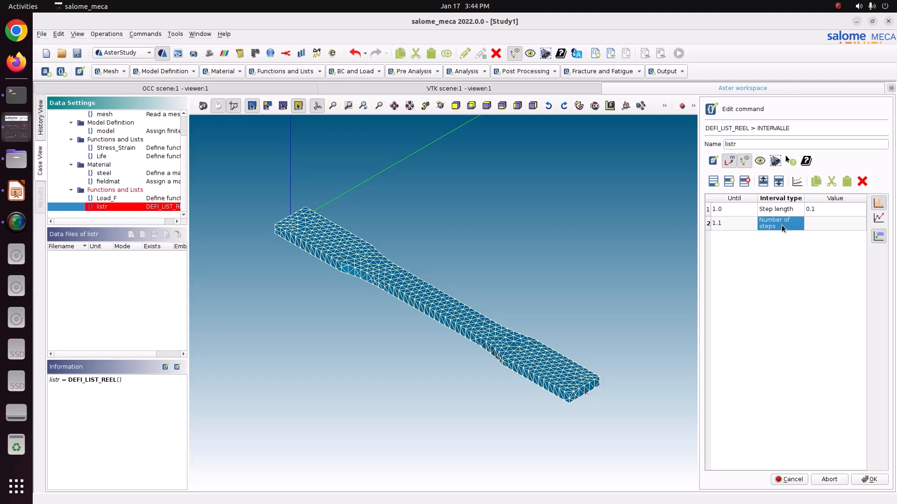
left_click(781, 225)
left_click(780, 231)
left_click(819, 220)
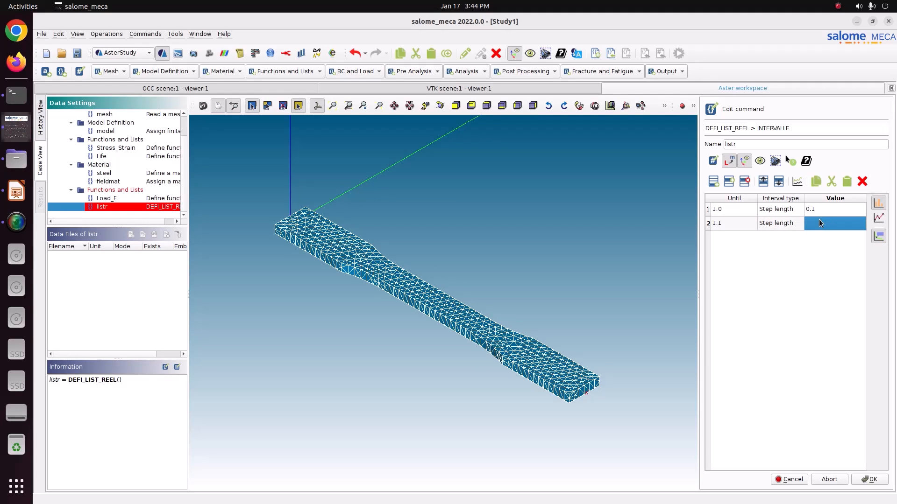
type("0.01")
key("Return")
Add a third interval row and enter 1.1 as its Until value
mouse_move(747, 212)
left_mouse_down()
mouse_move(798, 223)
mouse_move(743, 213)
left_mouse_up()
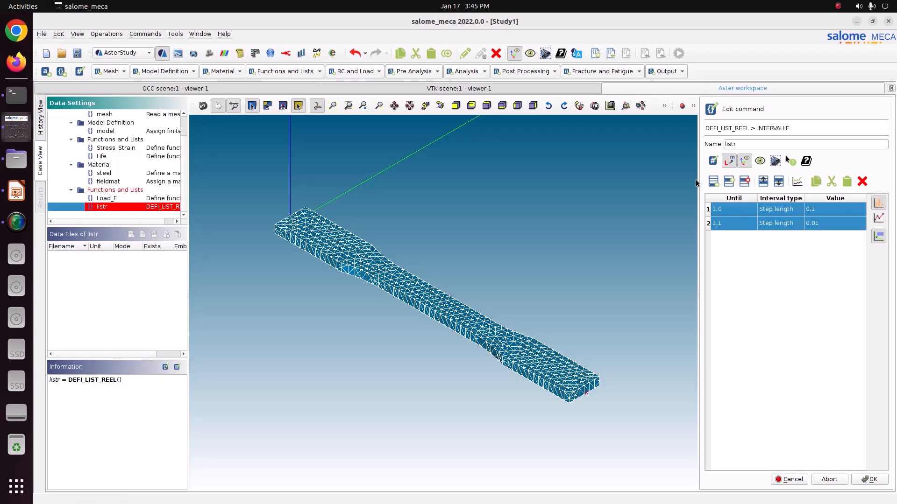
left_click(713, 181)
double_click(727, 239)
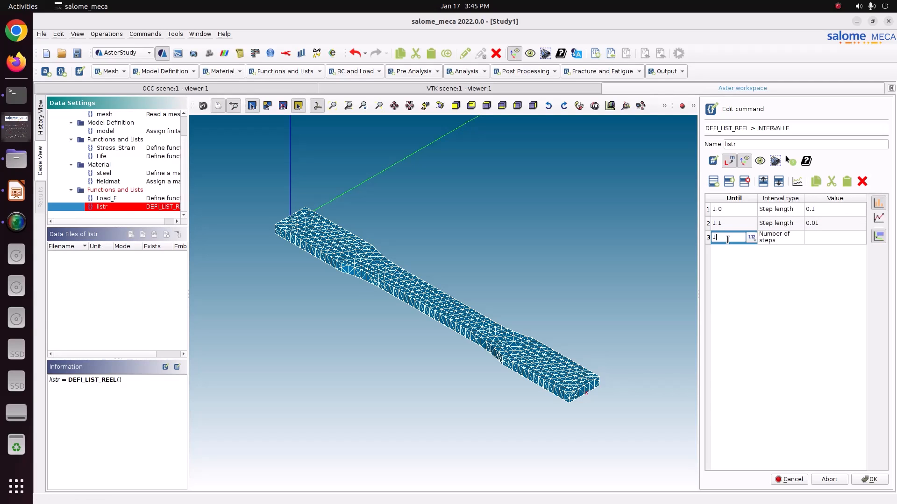
type("1.1")
double_click(727, 239)
Switch to LibreOffice Impress to review the load factor table and chart on slide 3, and return to Salome-Meca
left_click(16, 191)
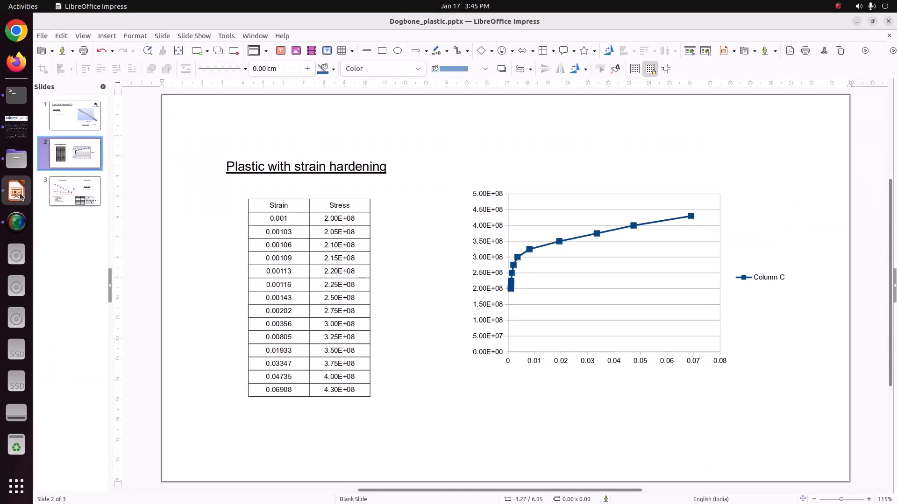
left_click(77, 193)
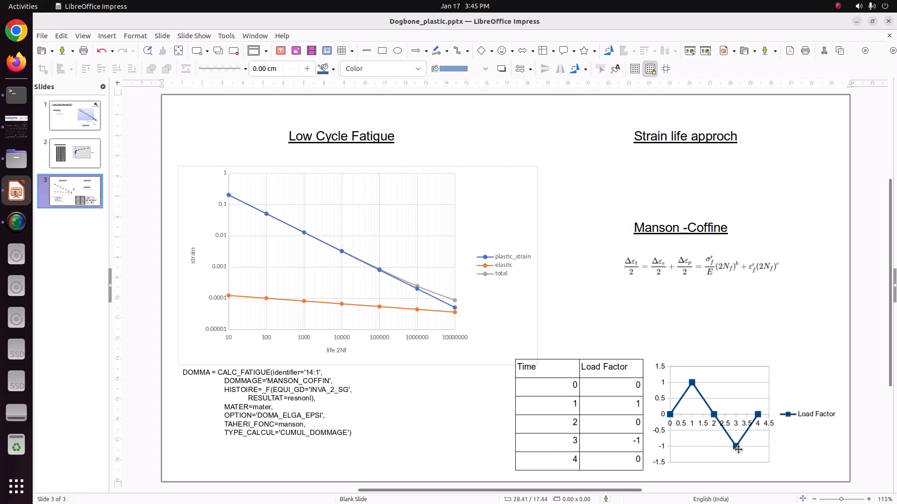
key("alt+Tab")
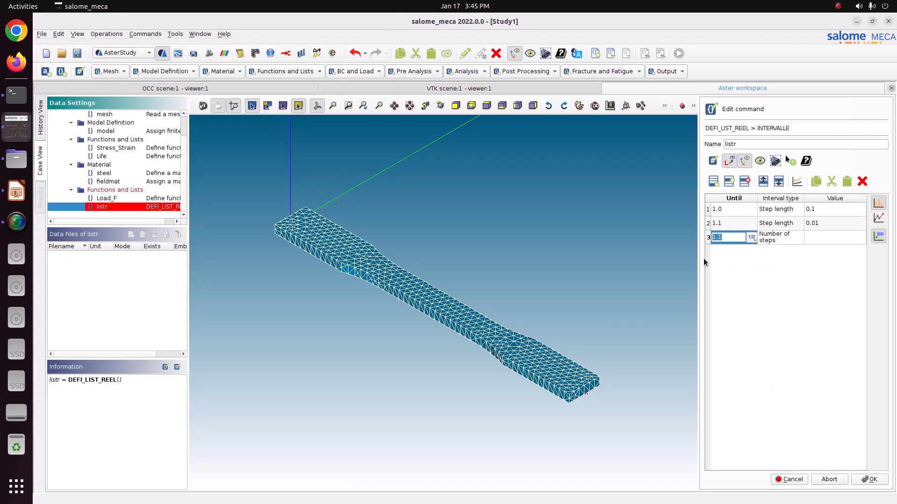
Set the third interval to run until 3, using Step length as interval type with a value of 0.1
type("3")
left_click(820, 236)
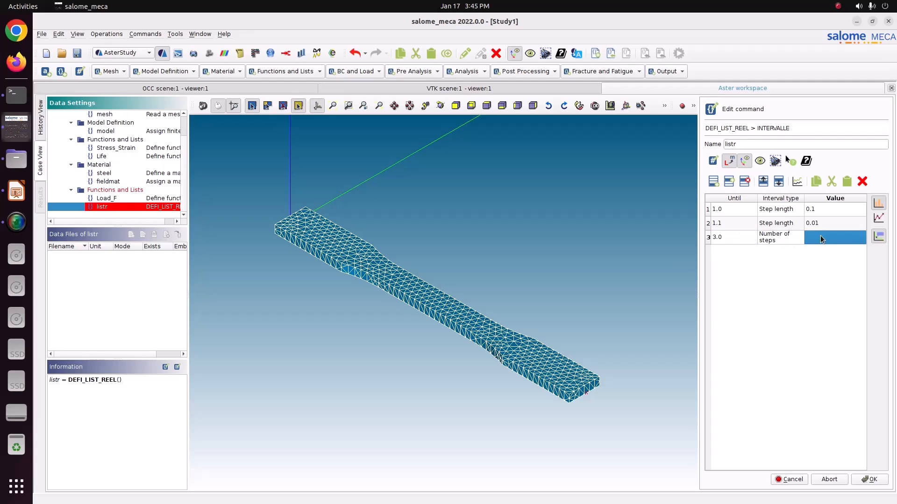
type("01")
left_click(789, 232)
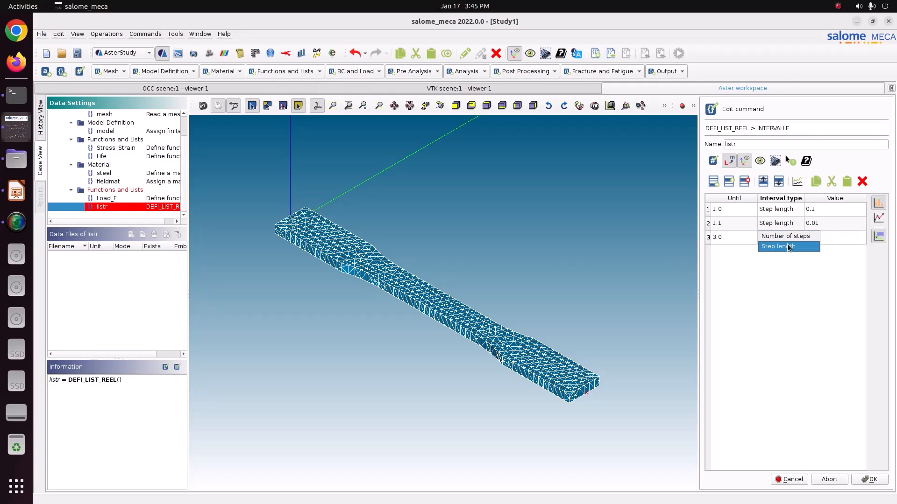
left_click(812, 243)
type("0.1")
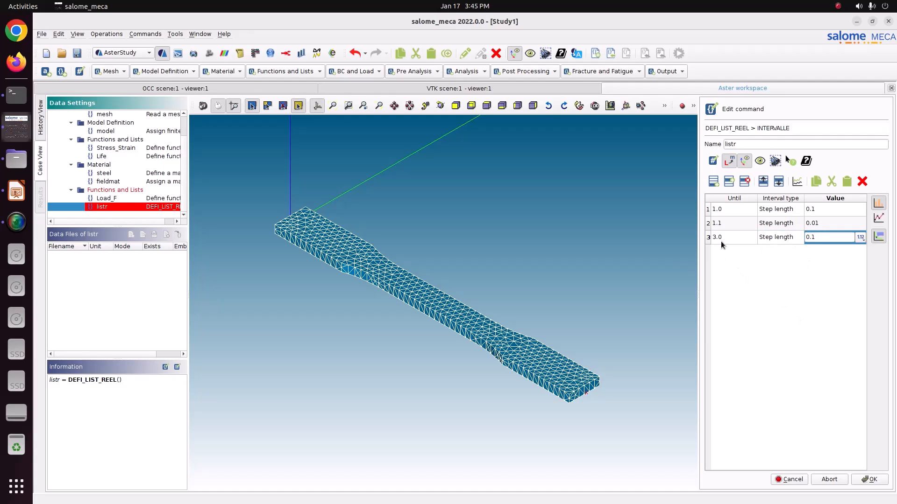
Add a fourth interval until 3.1, using Step length as interval type with a value of 0.01
left_click(720, 239)
left_click(721, 184)
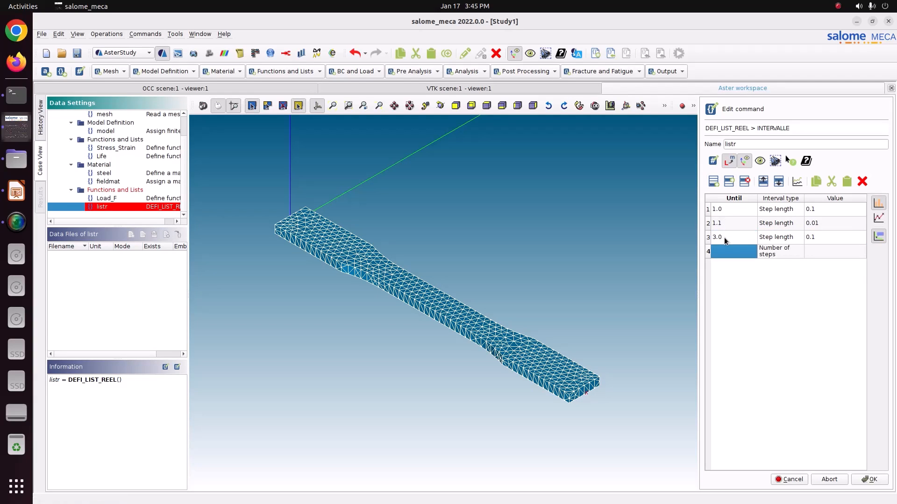
type("4")
type(".1")
left_click(813, 248)
type("001")
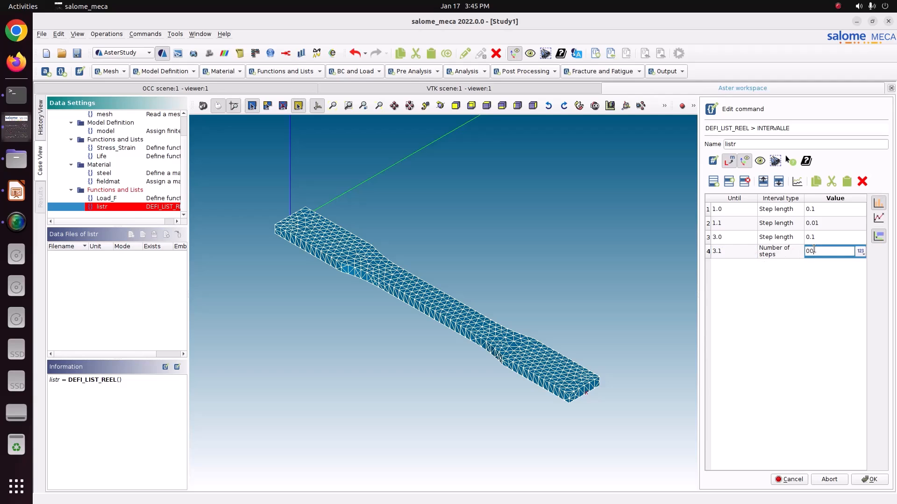
left_click(776, 251)
left_click(777, 259)
left_click(806, 249)
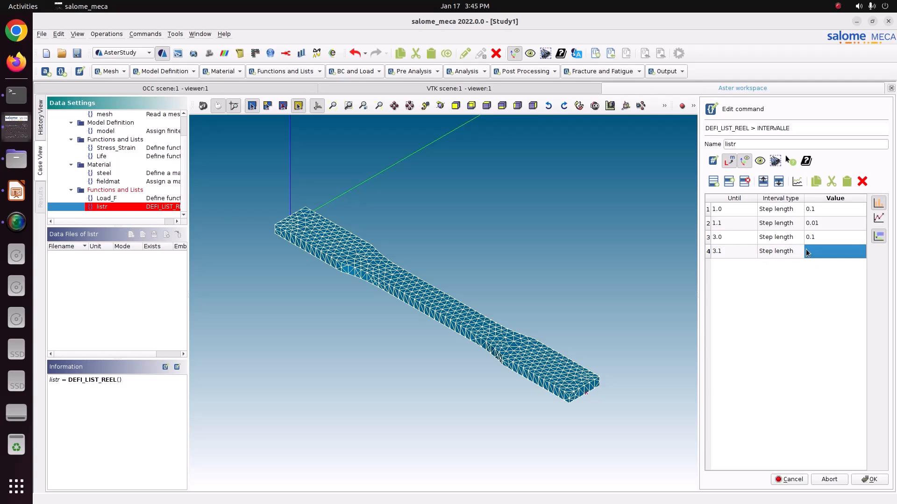
type("0.01")
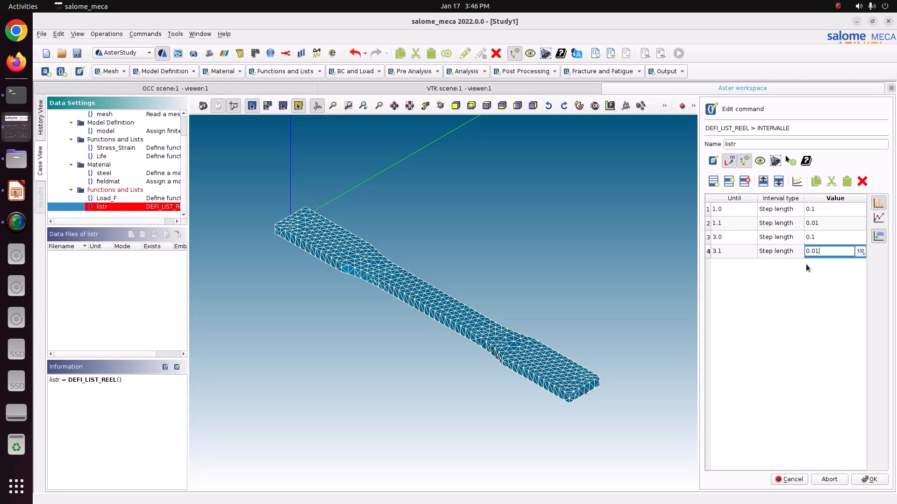
Add a fifth interval until 4, using Step length as interval type with a value of 0.1
left_click(738, 250)
left_click(713, 181)
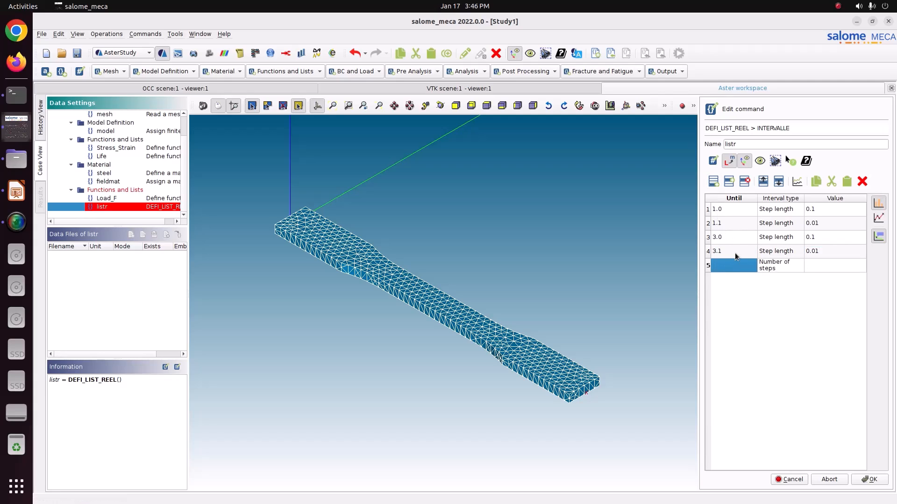
type("4")
left_click(800, 267)
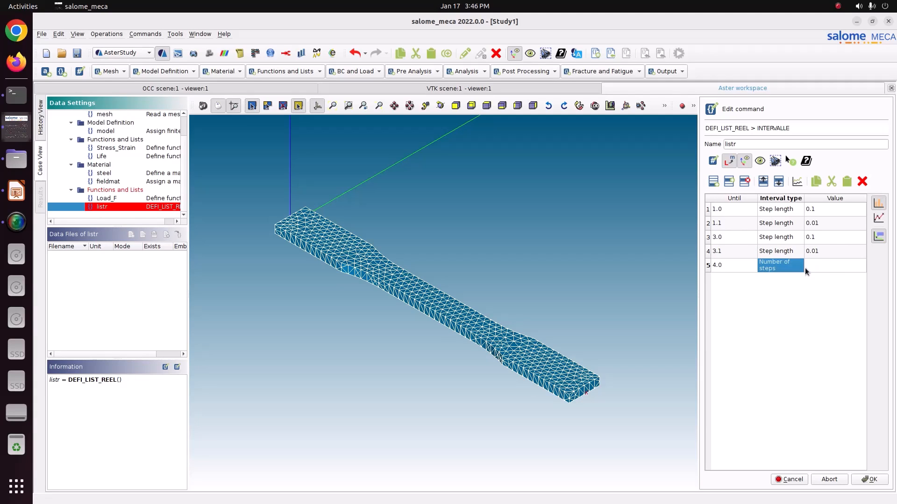
left_click(831, 265)
type("0")
double_click(786, 266)
left_click(786, 267)
left_click(790, 274)
left_click(810, 268)
type("0")
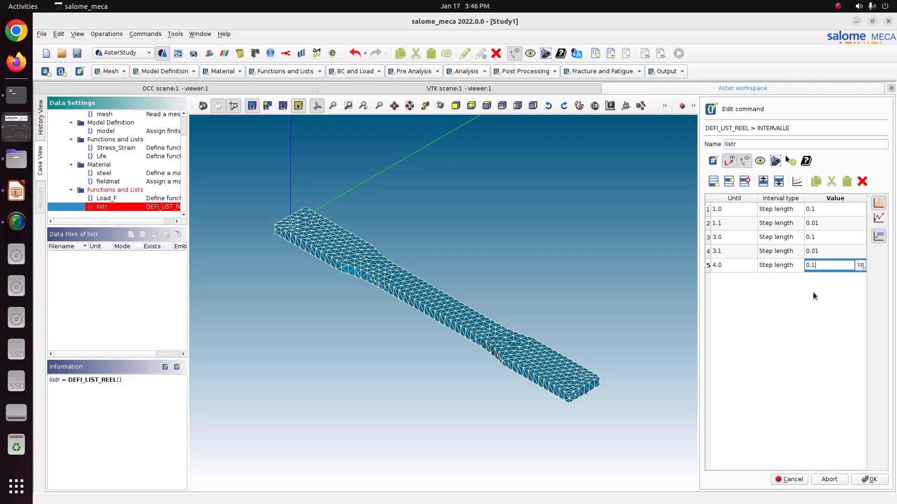
type(".1")
Plot all five intervals as a histogram and as a line chart, and accept the interval table
left_click_drag(743, 210, 821, 262)
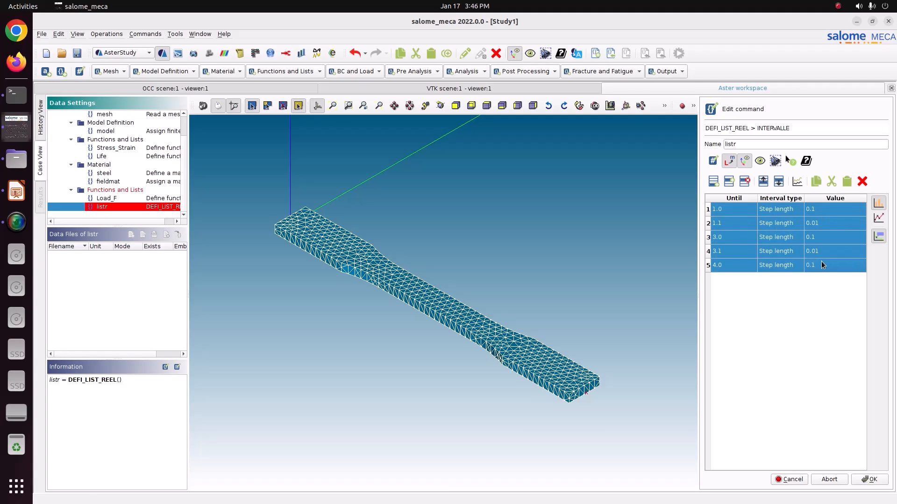
left_click(796, 182)
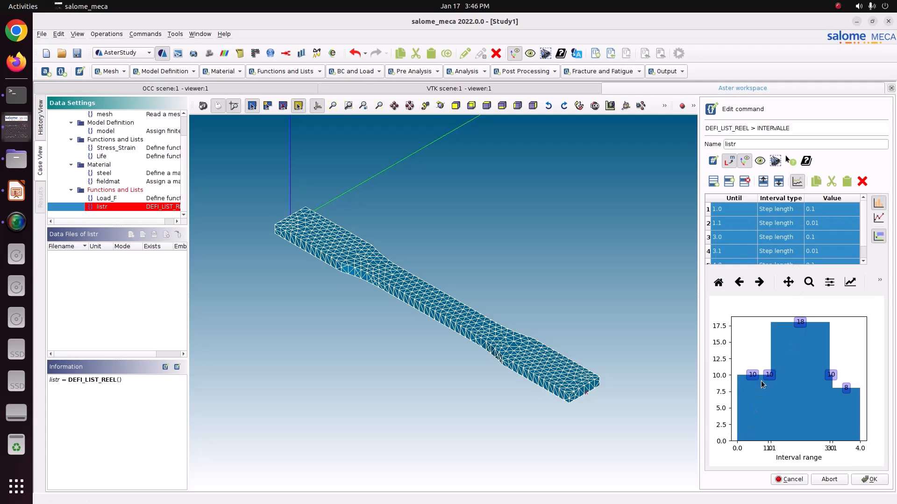
left_click(878, 217)
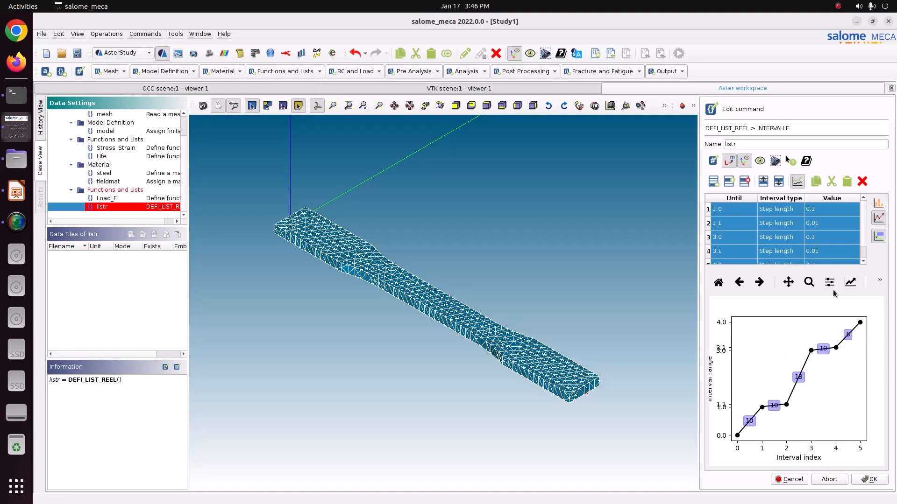
left_click(878, 206)
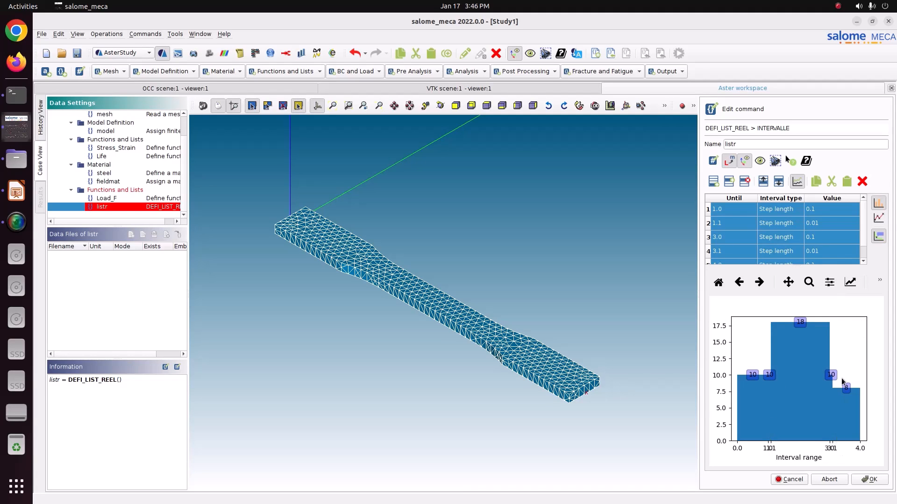
left_click(872, 479)
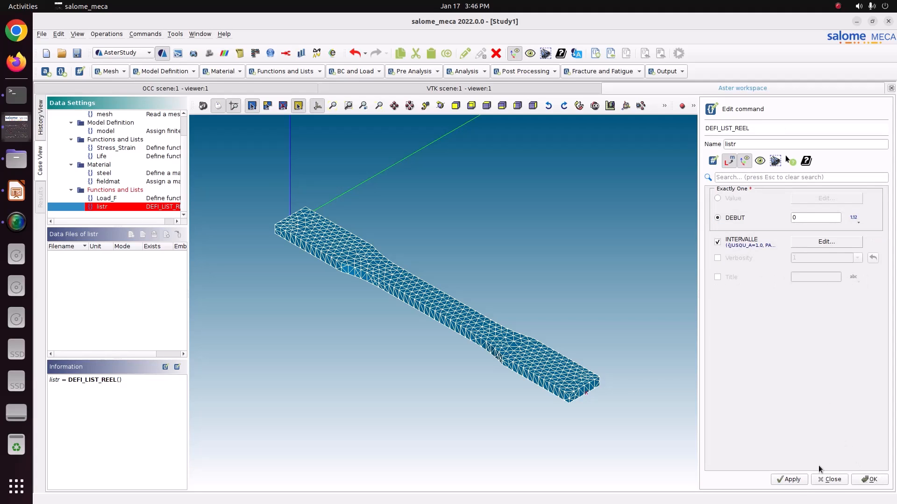
Save the listr command, then add a DEFI_LIST_INST command and set its method to AUTO
left_click(789, 479)
left_click(869, 479)
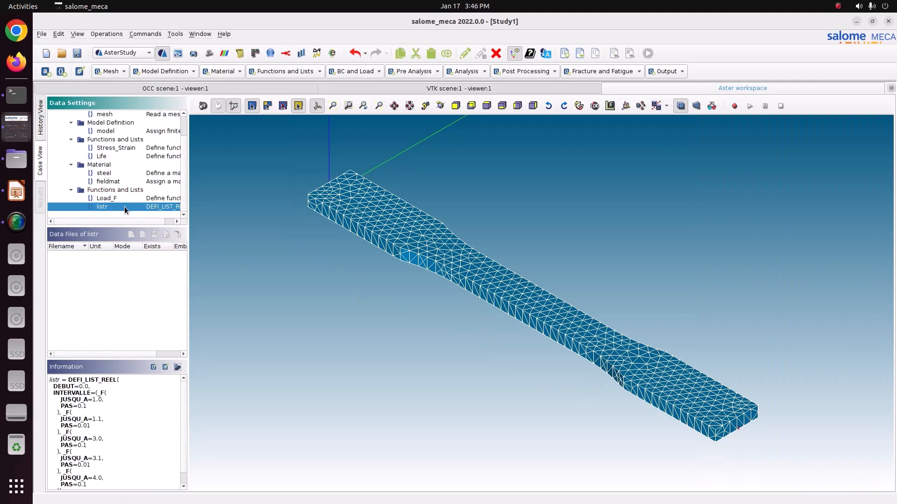
left_click(287, 71)
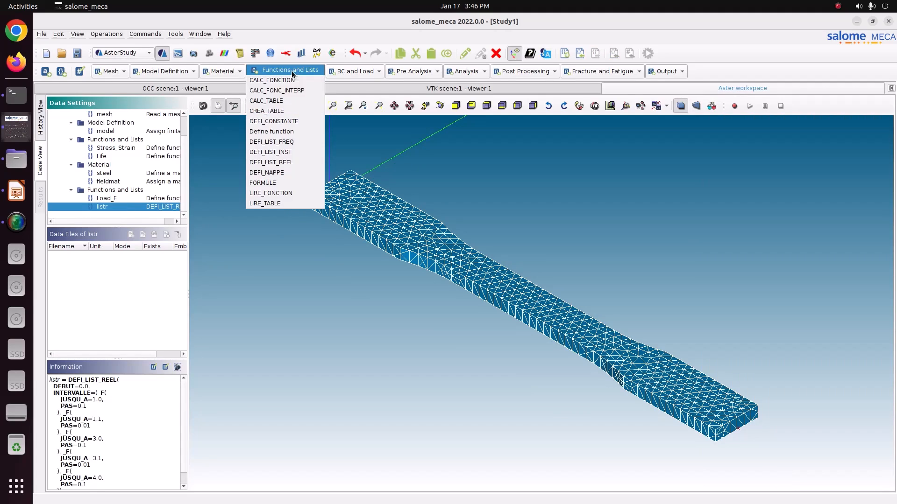
left_click(281, 152)
left_click(763, 208)
left_click(841, 210)
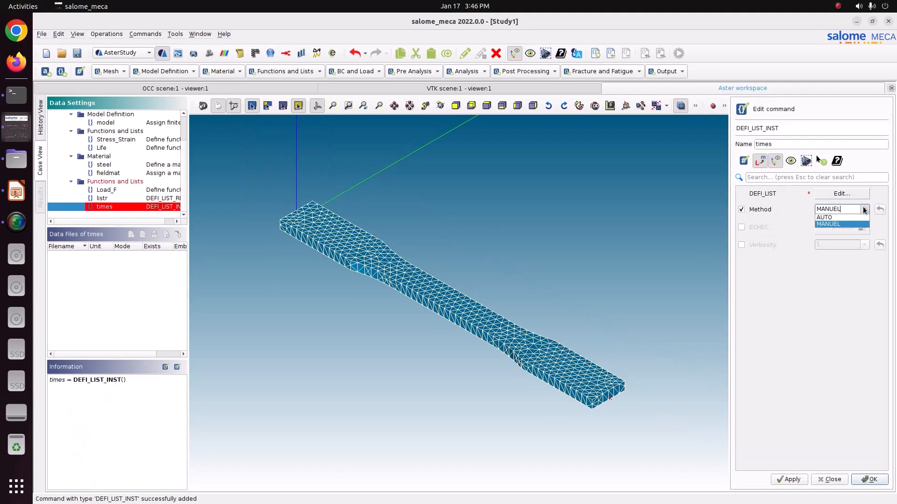
left_click(850, 217)
Define the times list from the listr time step list with PAS_MINI 0.001 and PAS_MAXI 0.1, and save the command
left_click(851, 192)
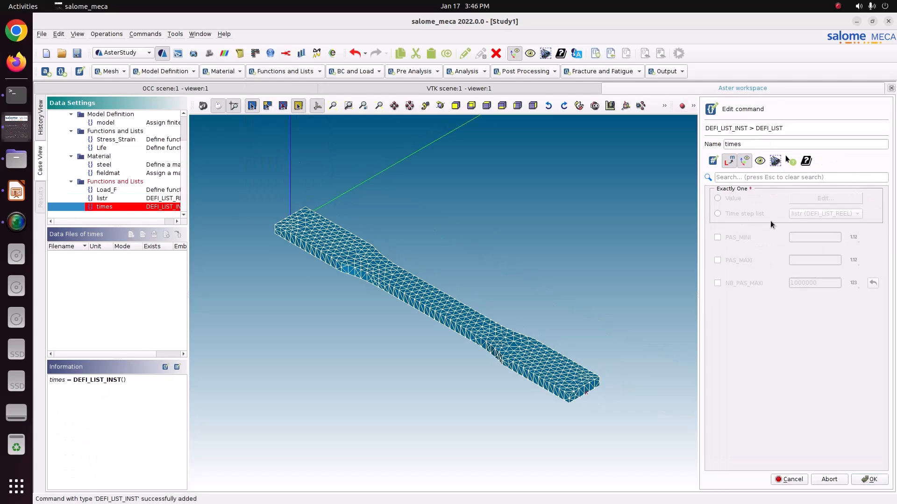
left_click(736, 214)
left_click(742, 241)
left_click(752, 260)
left_click(813, 237)
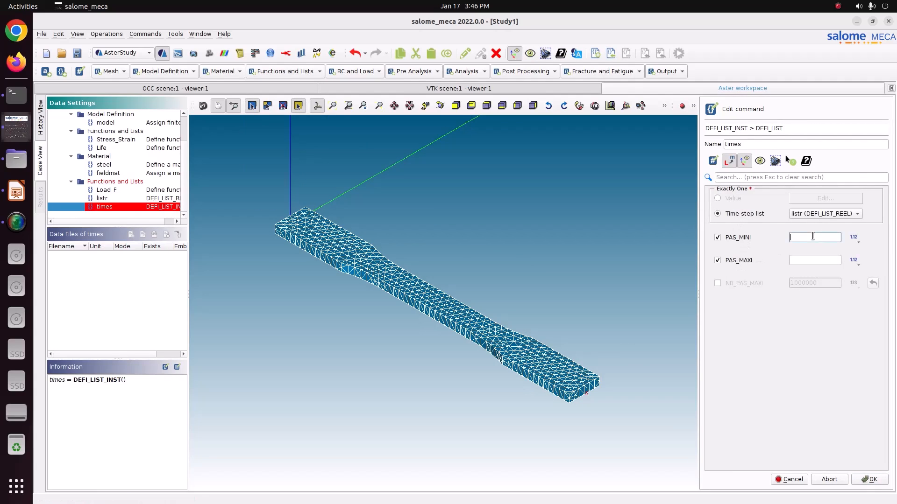
type("0.001")
left_click(814, 260)
type("0.1")
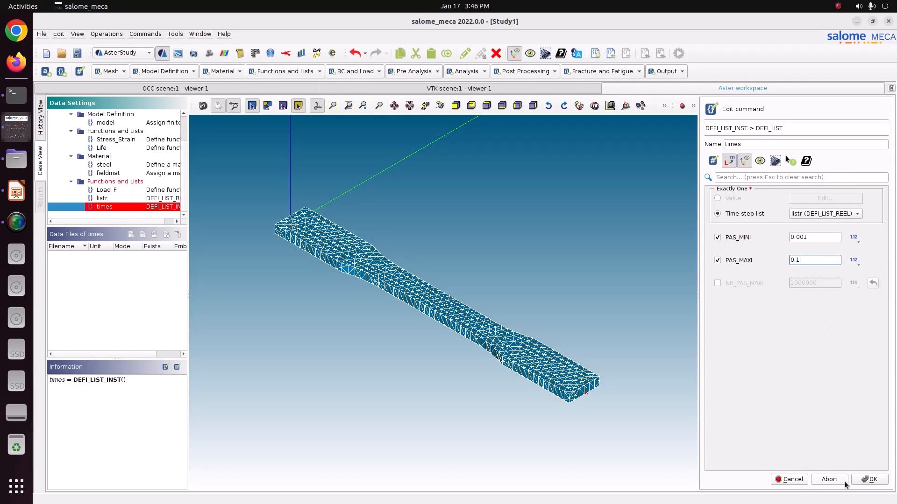
left_click(868, 480)
left_click(791, 479)
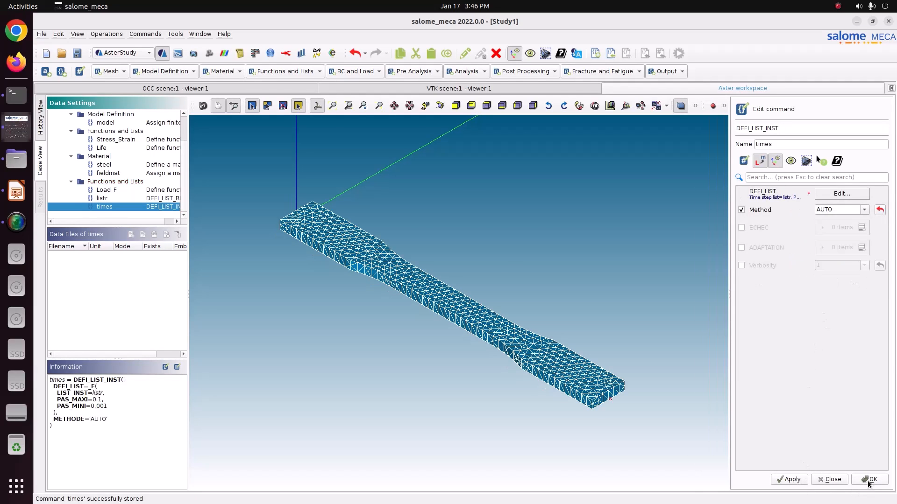
left_click(868, 479)
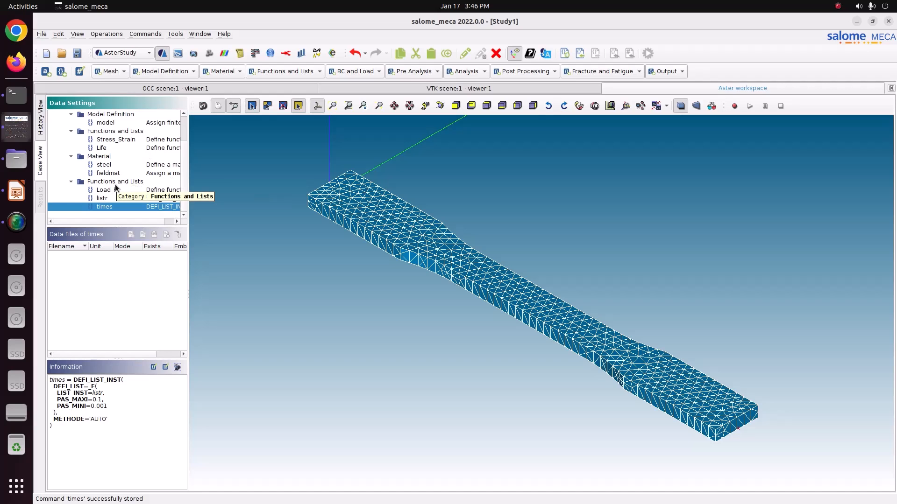
Add an Assign mechanical load command with one Enforce DOF item and name it BC
left_click(363, 71)
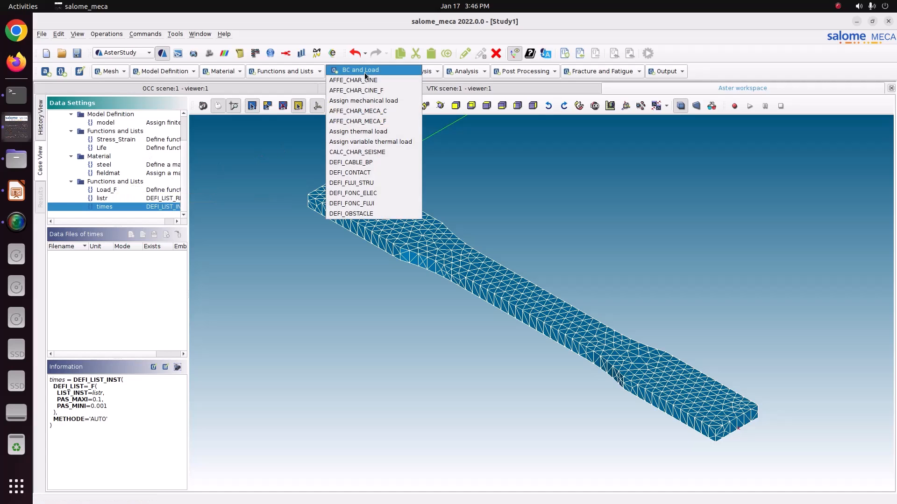
left_click(365, 101)
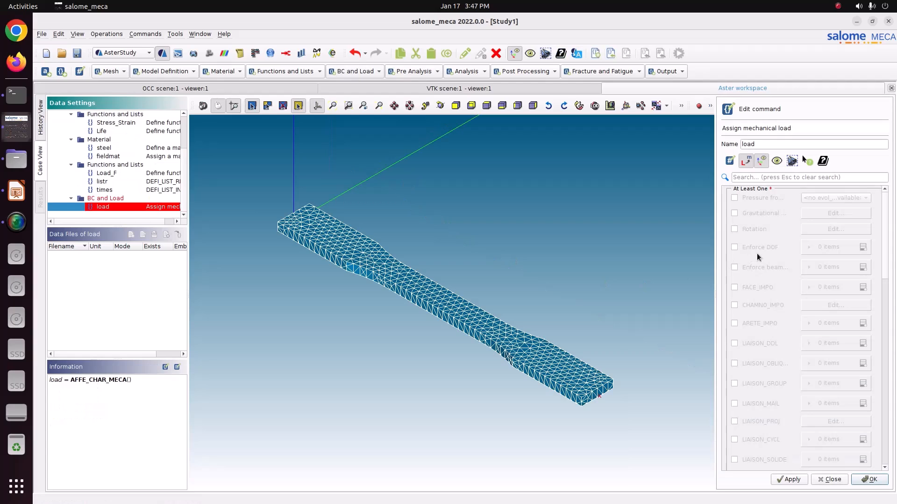
left_click(734, 247)
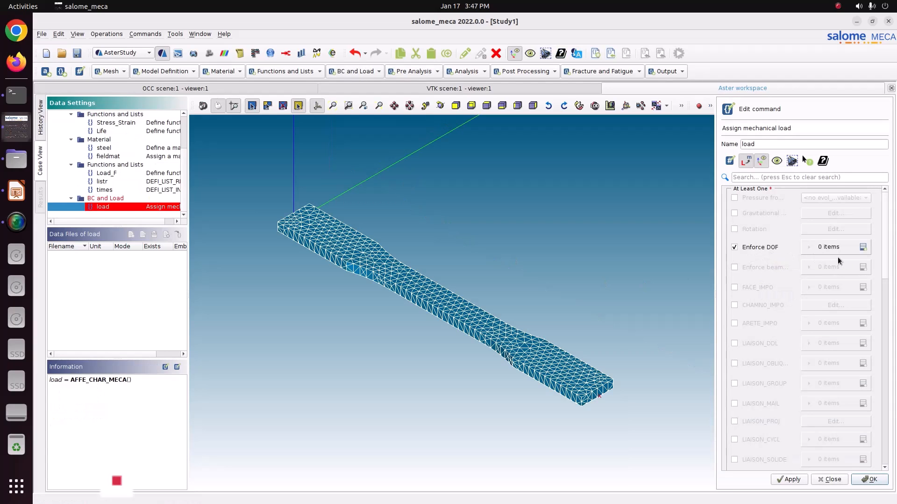
left_click(862, 247)
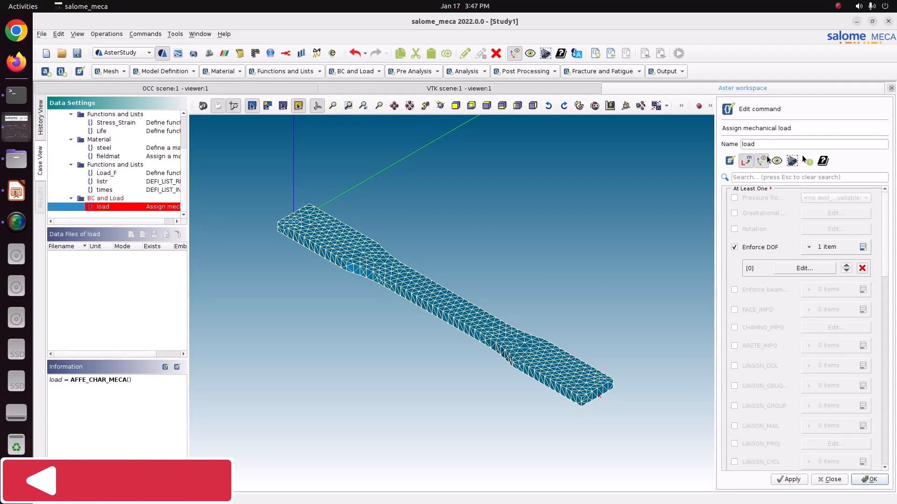
left_click_drag(765, 144, 668, 136)
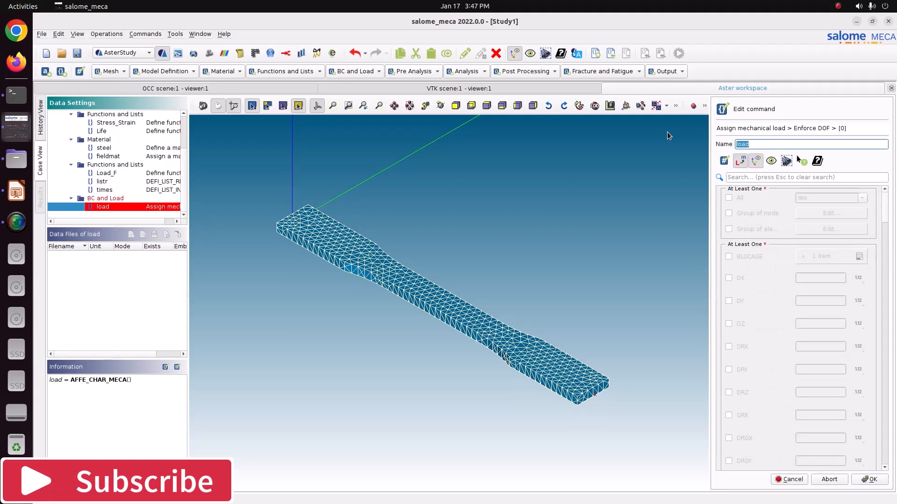
type("BC")
Assign the Enforce DOF item of BC to the Fix element group
left_click(758, 229)
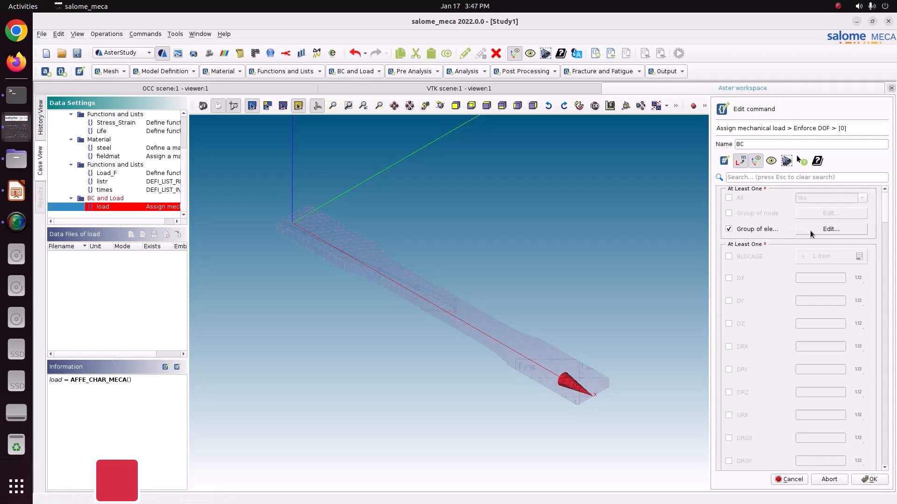
left_click(830, 228)
left_click(742, 230)
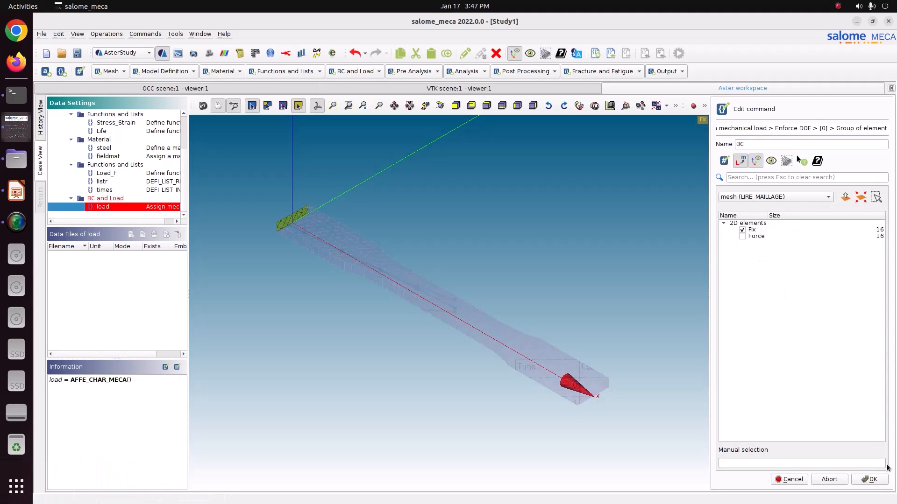
left_click(870, 479)
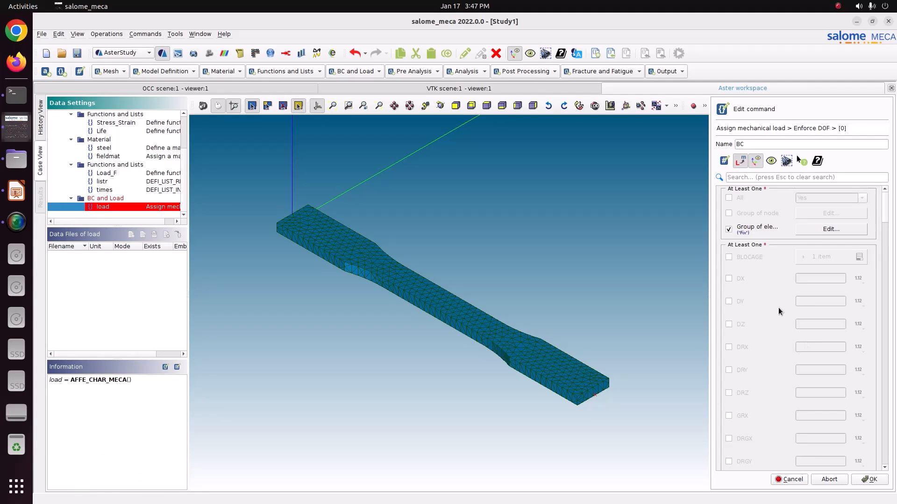
Set DX, DY and DZ of the Fix group to 0 and save the BC command
left_click(736, 278)
left_click(737, 301)
left_click(740, 324)
left_click(825, 280)
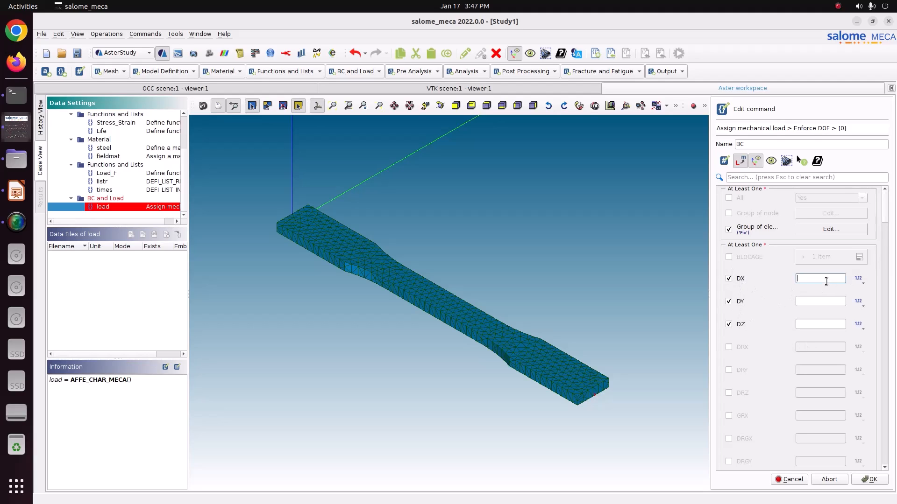
type("0")
key("Tab")
key("Tab")
type("0")
key("Tab")
key("Tab")
type("0")
left_click(868, 481)
left_click(789, 480)
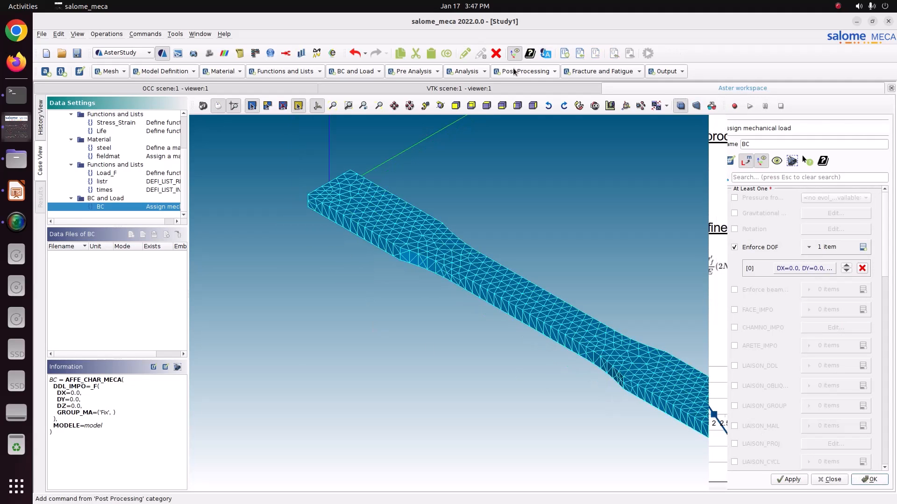
Add a second Assign mechanical load command, filter its parameters by Force and open a new FORCE_FACE item
left_click(373, 71)
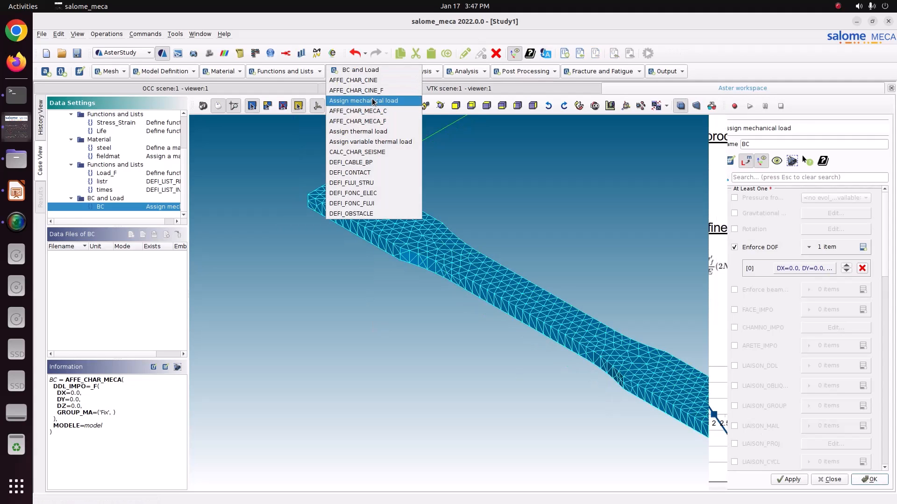
left_click(373, 99)
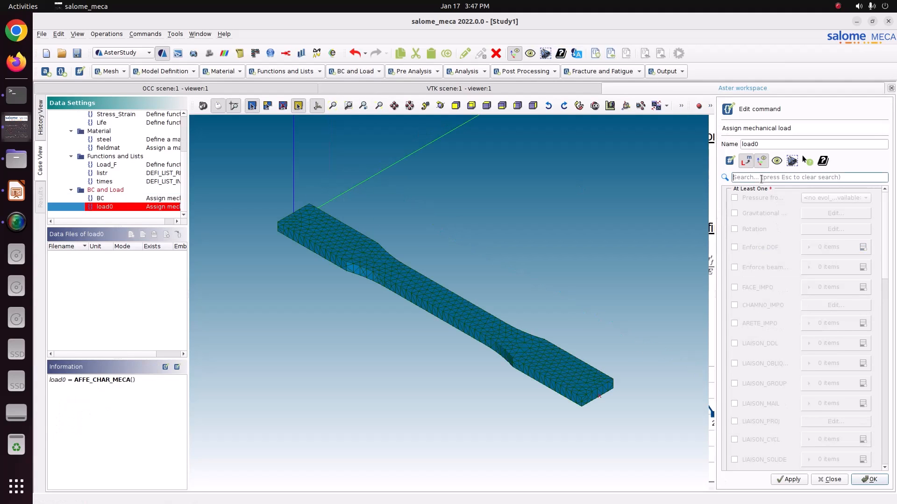
type("Load")
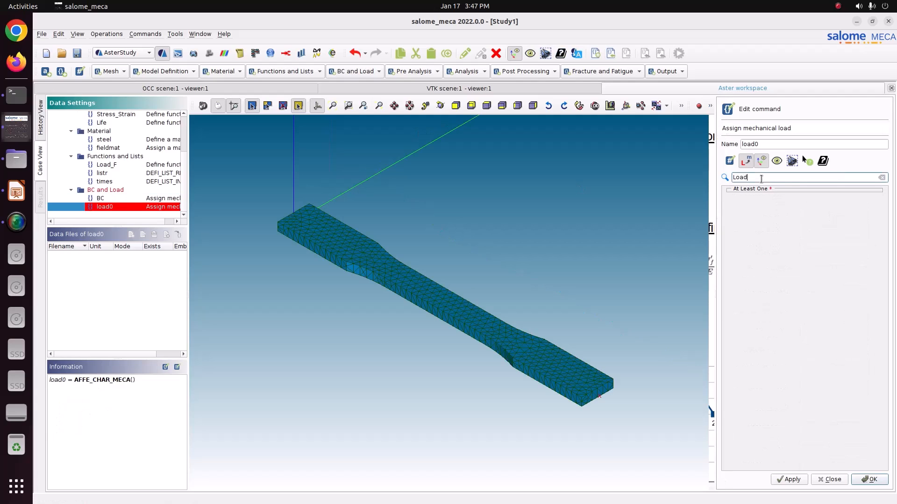
left_click_drag(761, 179, 693, 168)
left_click_drag(783, 145, 701, 128)
double_click(751, 178)
key("BackSpace")
type("Force")
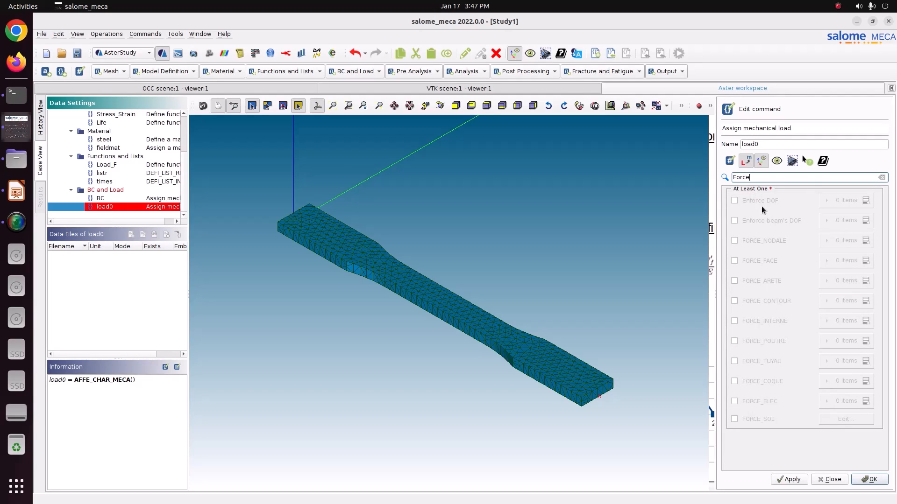
left_click(776, 262)
left_click(865, 263)
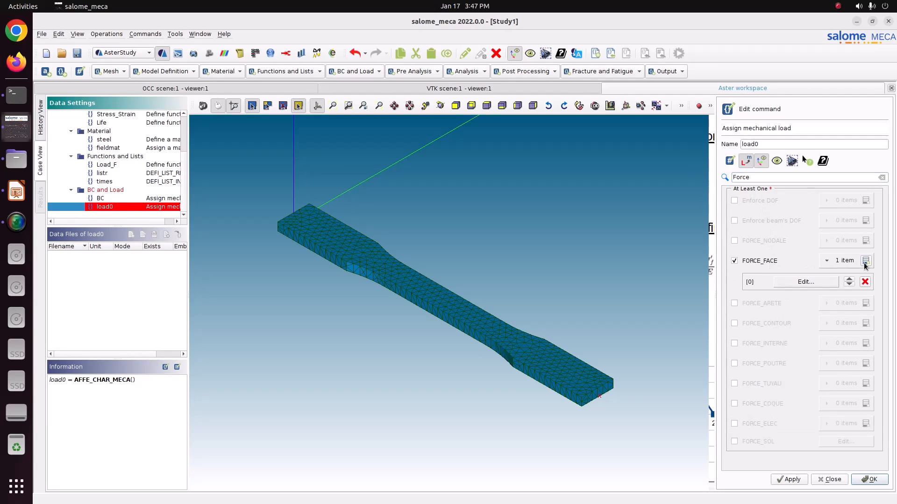
left_click(818, 286)
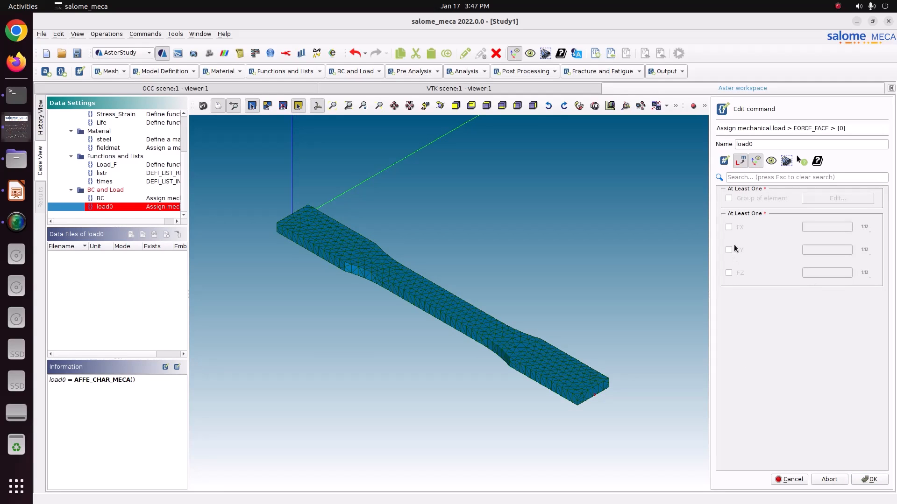
Enable FX for the FORCE_FACE item and assign it to the Force element group
left_click(739, 229)
left_click(820, 201)
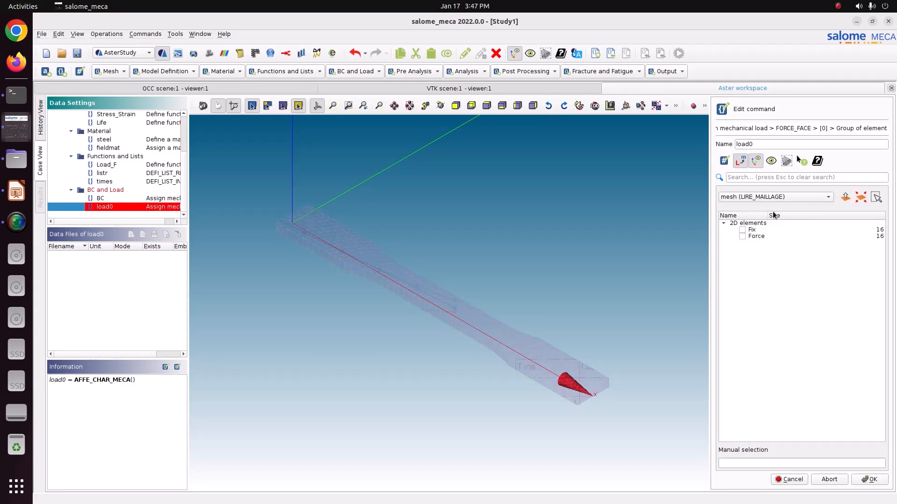
left_click(742, 237)
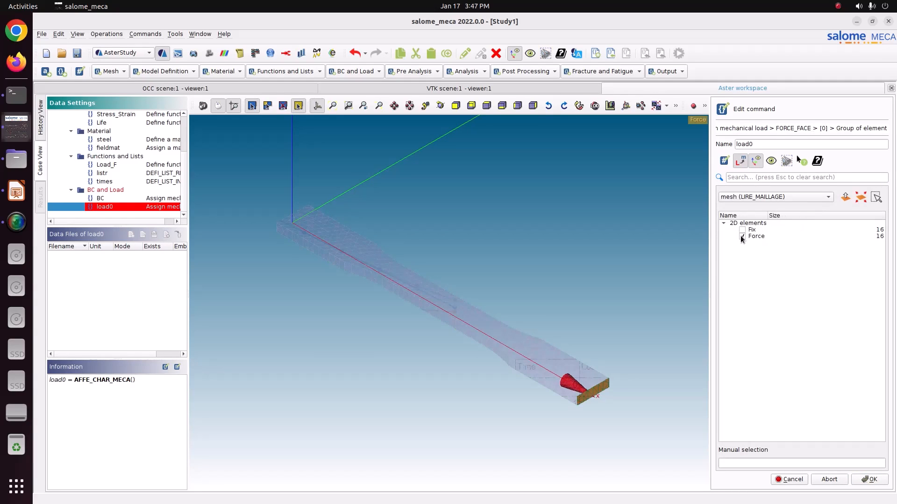
left_click(869, 479)
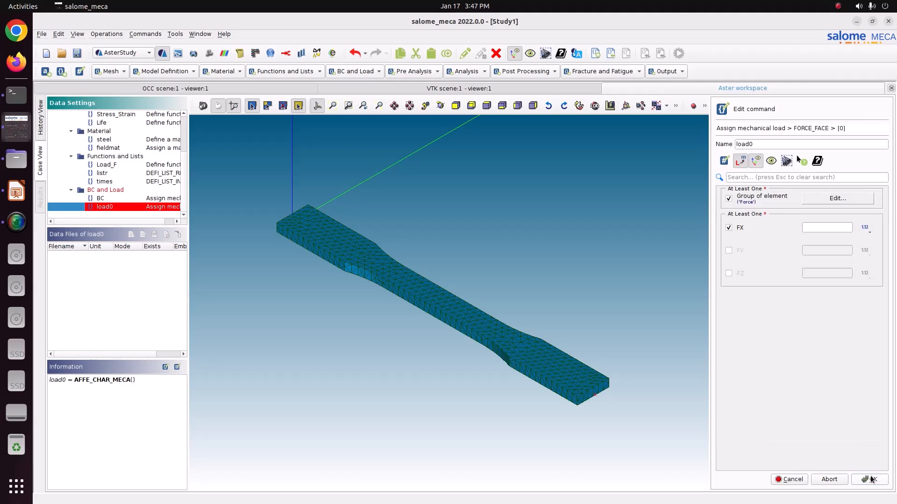
Create a new variable for the FX value and name it Pressure
left_click(864, 227)
left_click(822, 226)
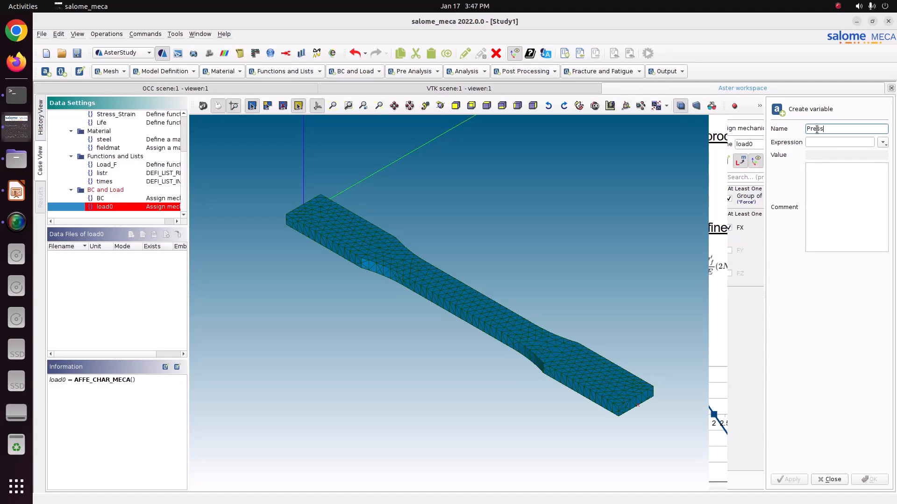
type("Pressure")
left_click(825, 141)
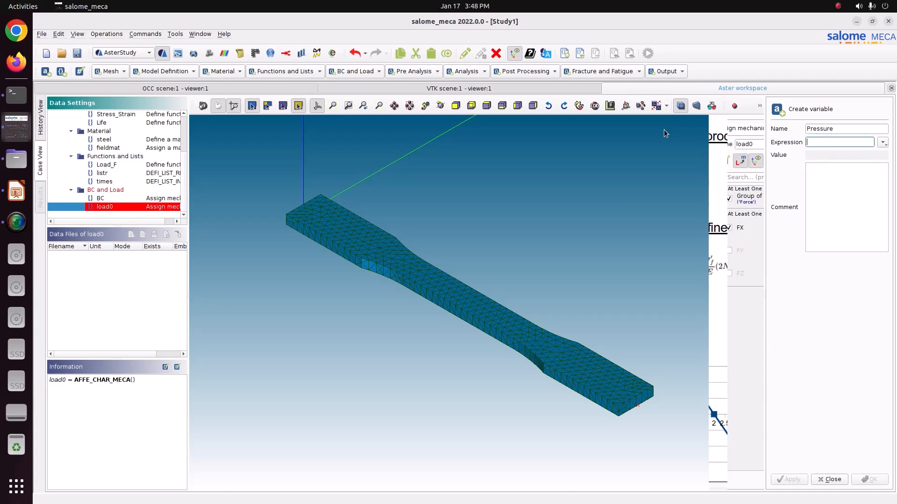
Look up the applied force on slide 1 in LibreOffice Impress and begin the Pressure expression in Salome-Meca with 1000/
left_click(16, 191)
left_click(67, 164)
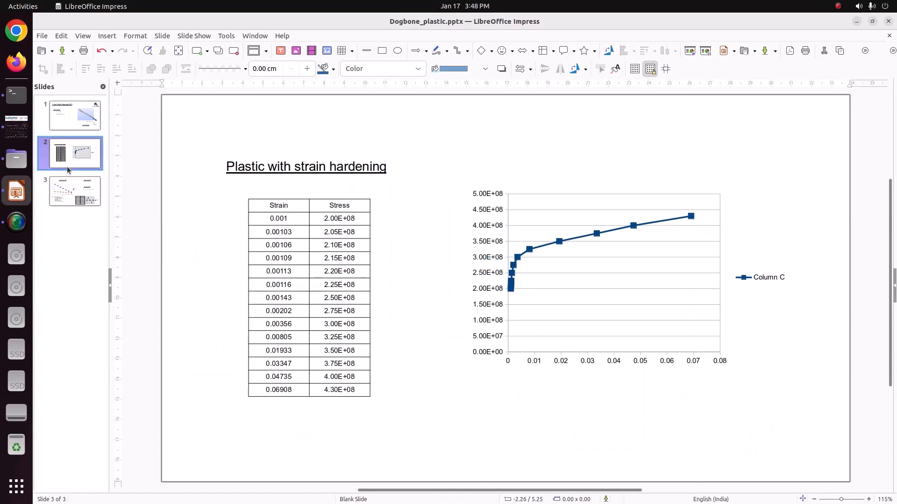
left_click(80, 121)
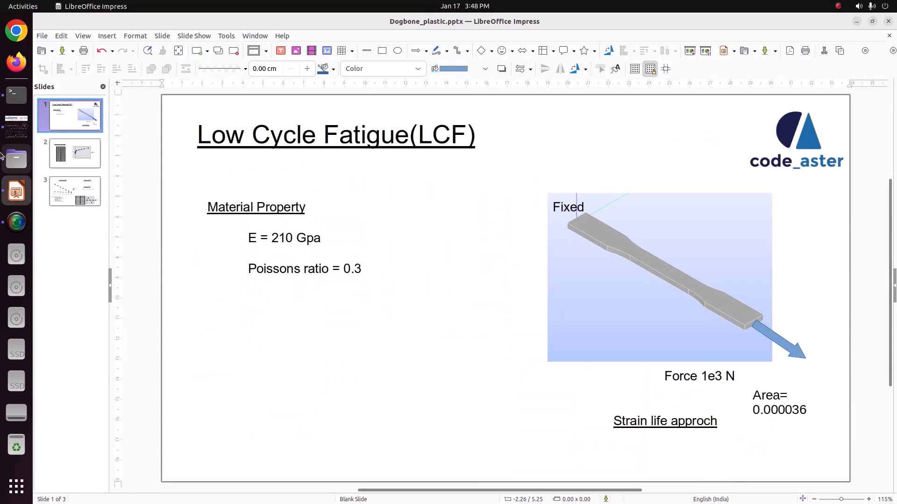
left_click(16, 127)
type("1000/")
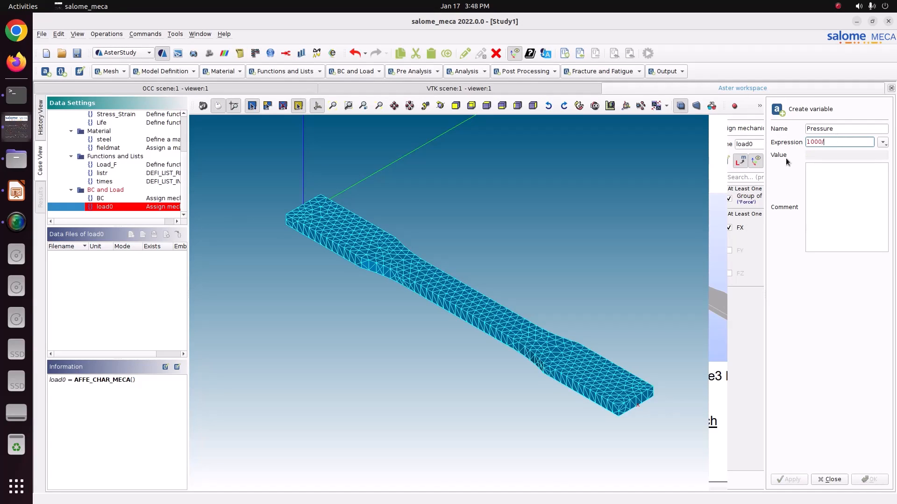
Check the area on the LibreOffice Impress slide, complete the Pressure expression in Salome-Meca as 1000/0.000036 and save the variable for FX
left_click(16, 191)
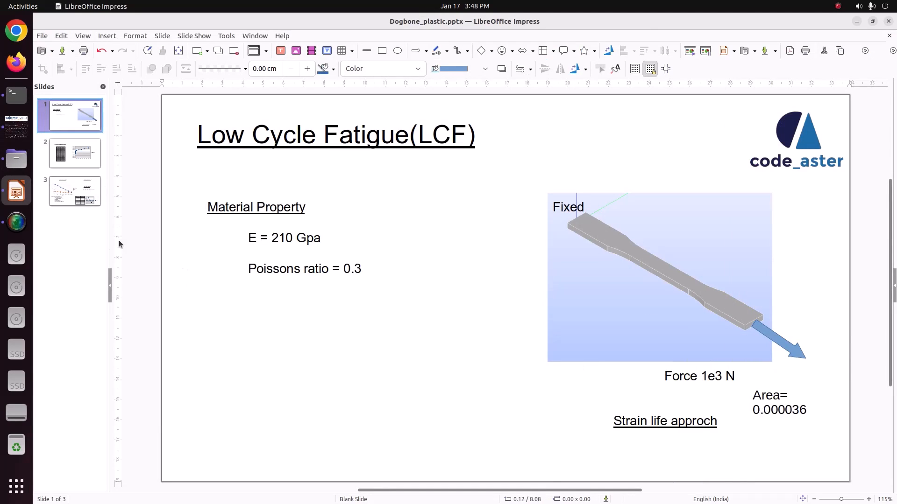
left_click(16, 138)
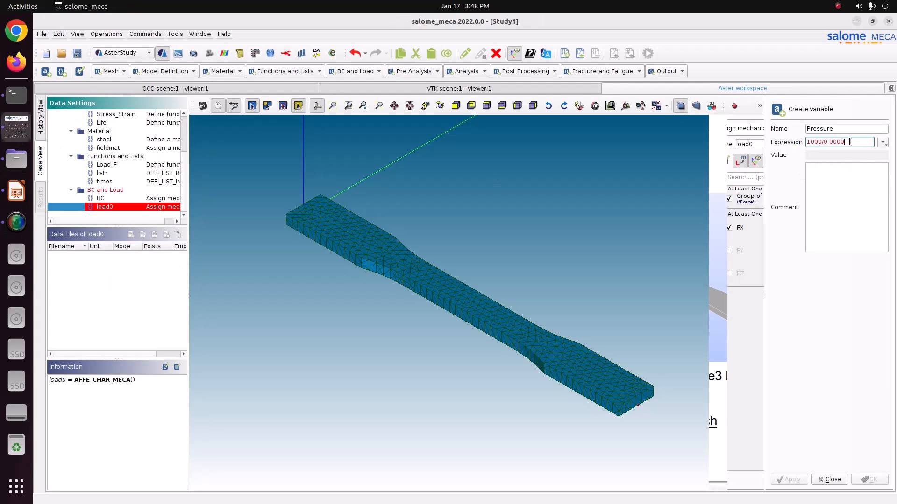
type("36")
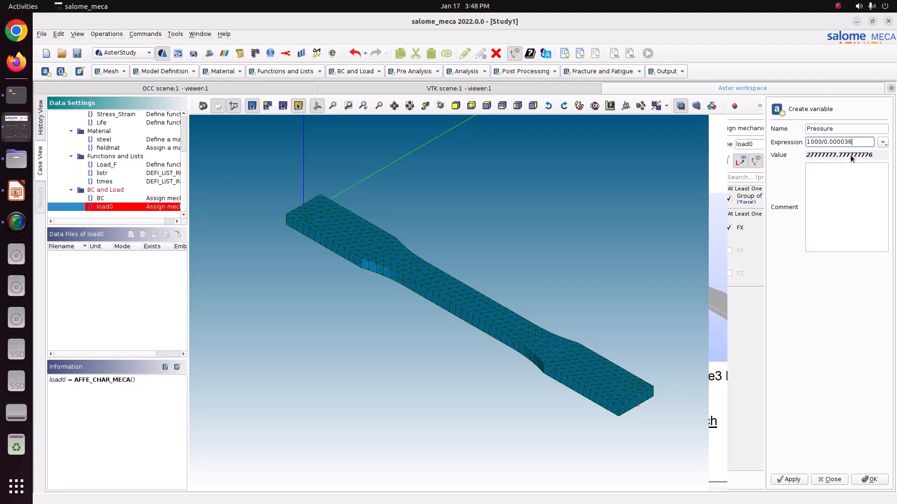
left_click_drag(871, 157, 790, 156)
left_click(855, 188)
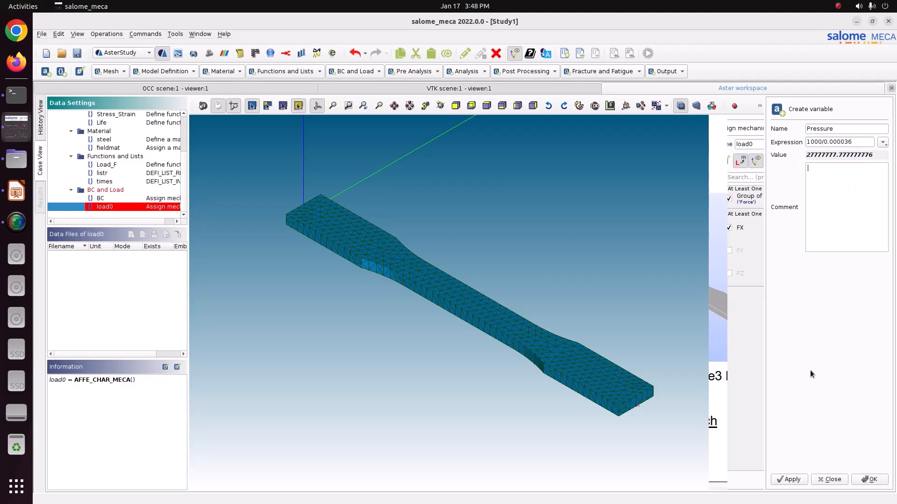
left_click(789, 480)
left_click(841, 484)
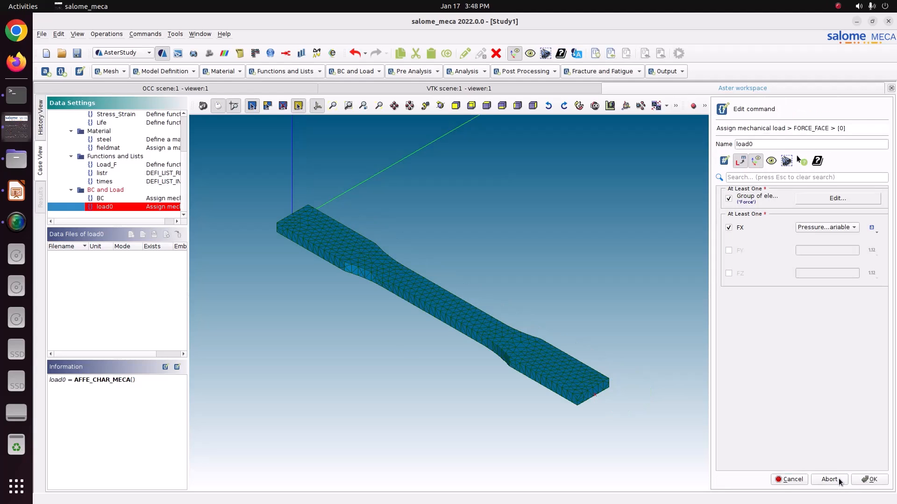
Store the load0 face force on group Force with FX set to Pressure, and save the study
left_click(871, 481)
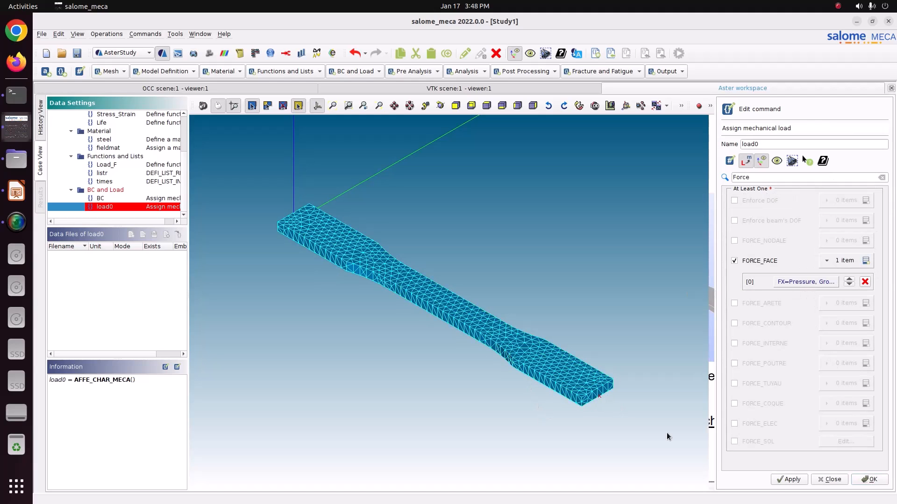
left_click(790, 481)
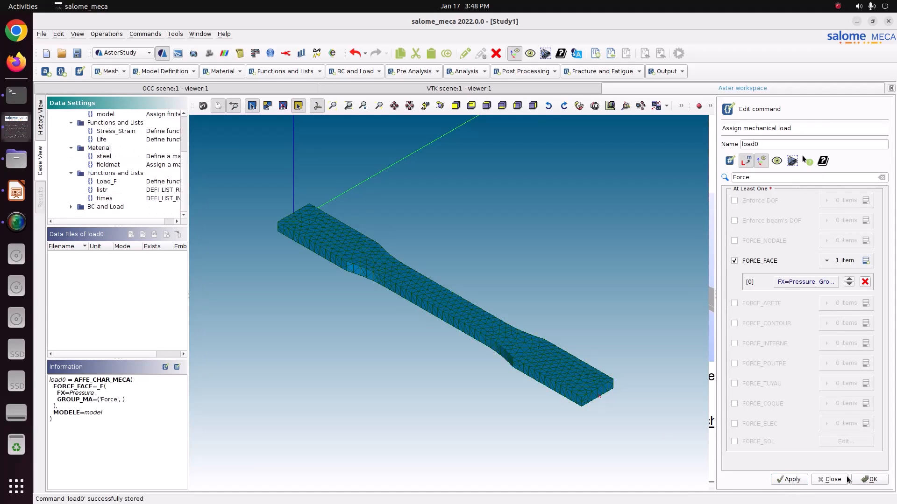
left_click(872, 484)
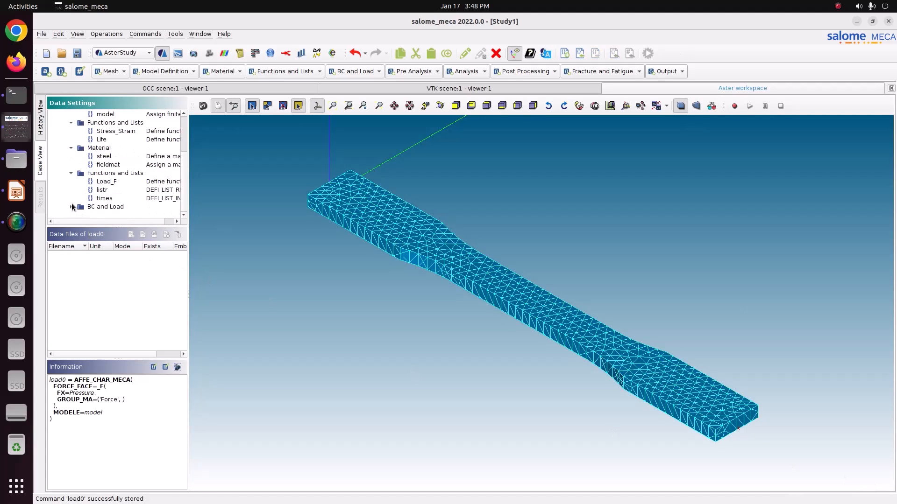
left_click(71, 206)
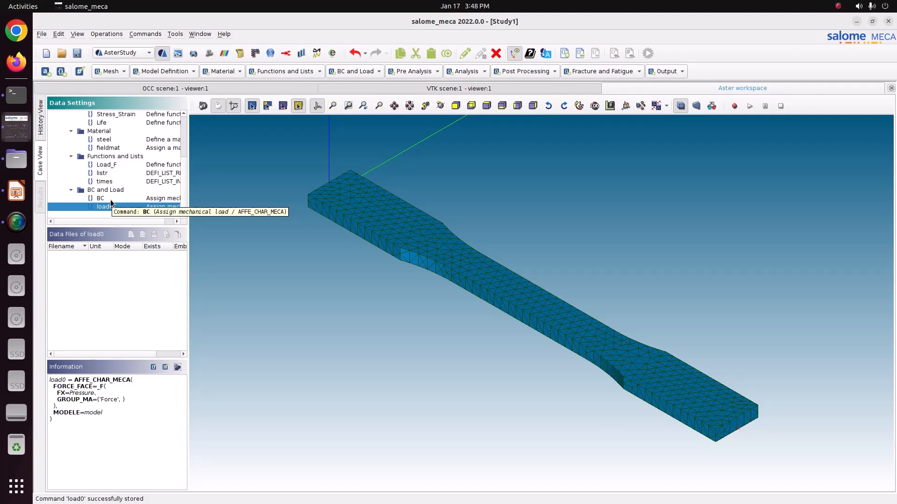
left_click(79, 54)
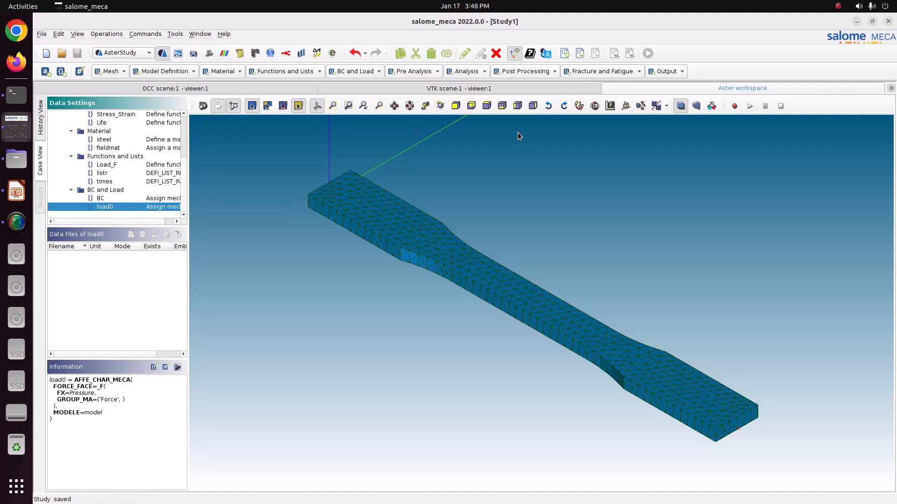
Add a STAT_NON_LINE analysis with listr as its time step list
left_click(469, 73)
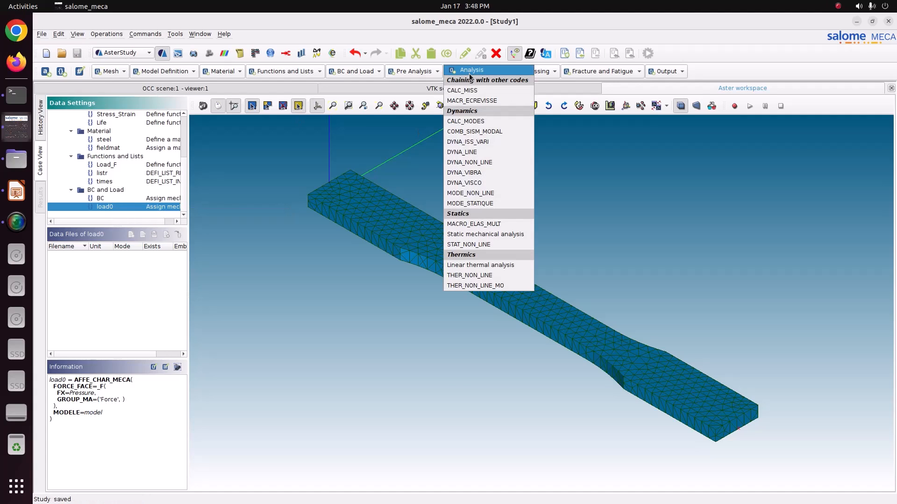
left_click(483, 244)
left_click(825, 224)
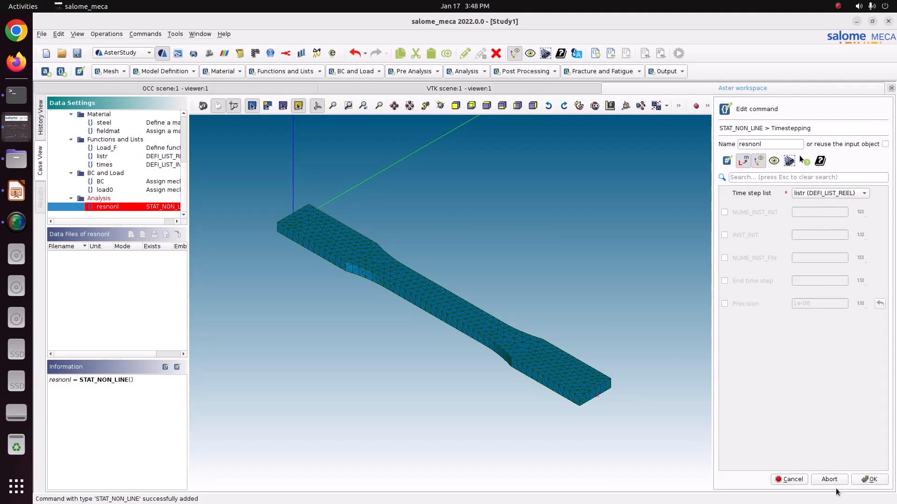
left_click(872, 480)
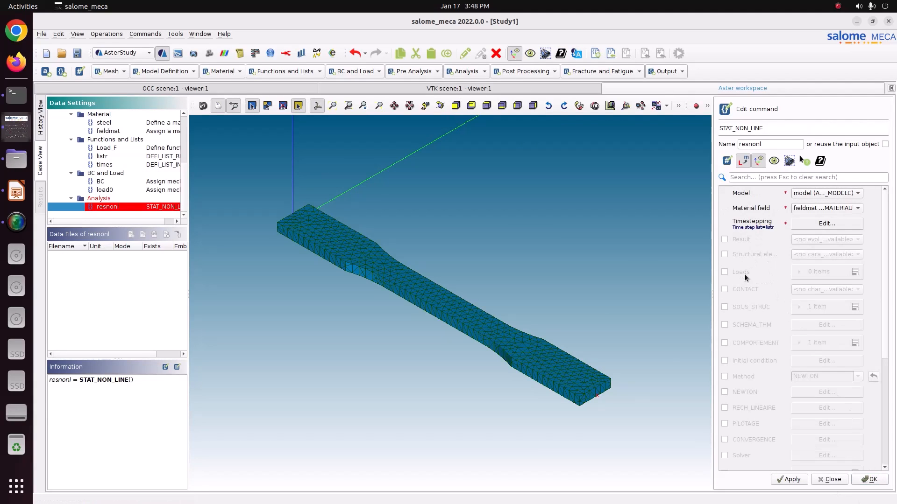
Enable loads in the nonlinear static analysis and add BC as the first load
left_click(744, 276)
left_click(854, 272)
left_click(820, 294)
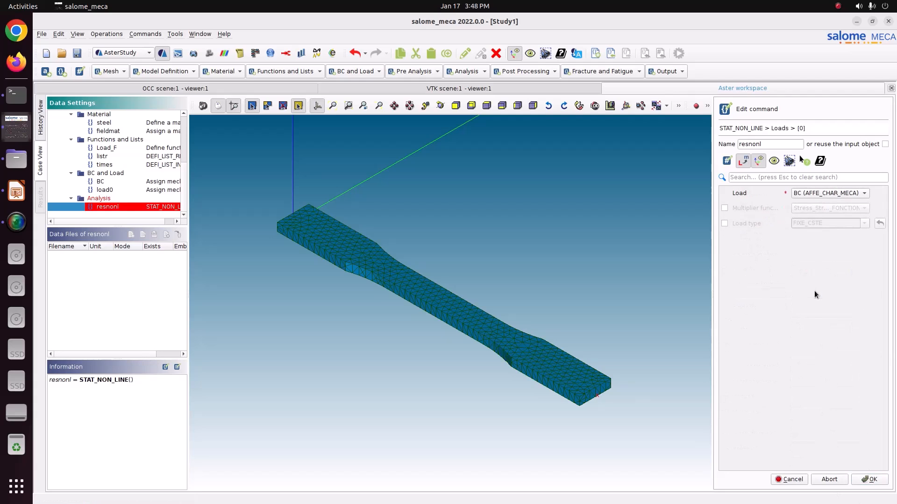
left_click(879, 480)
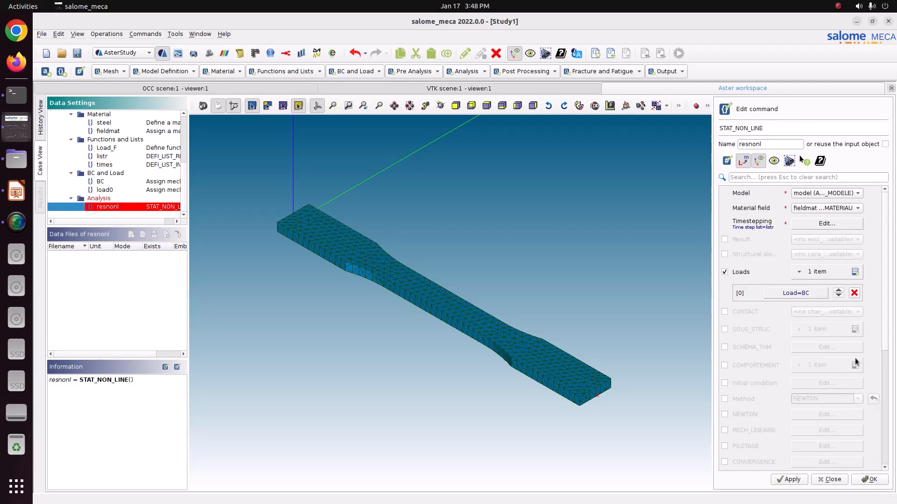
Add load0 as the second load of the analysis, with Load_F as its multiplier function
left_click(855, 272)
left_click(823, 309)
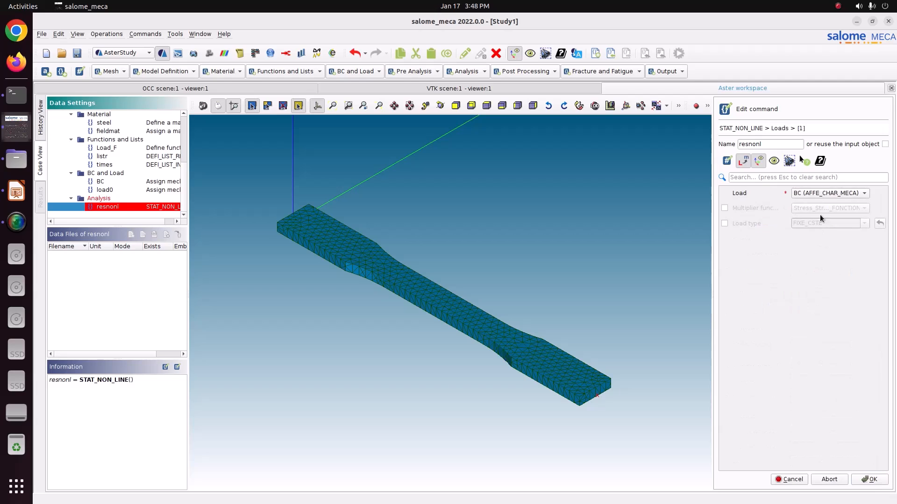
left_click(818, 196)
left_click(819, 204)
left_click(817, 209)
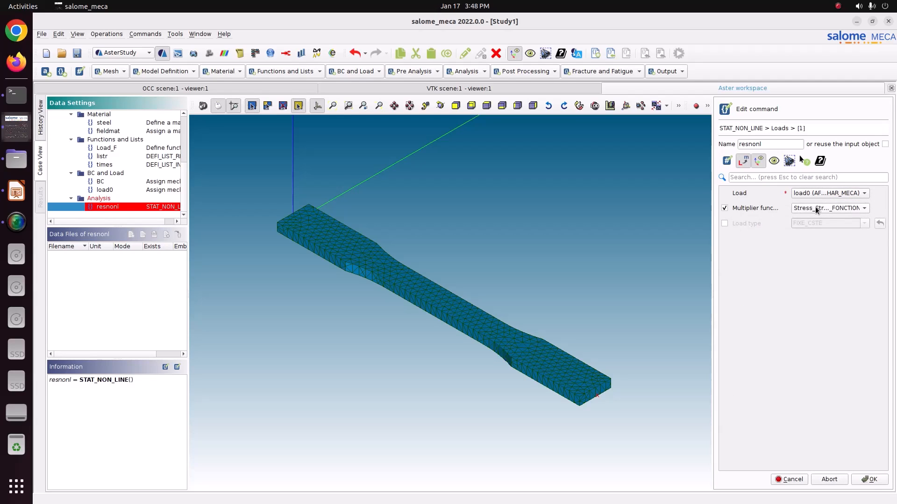
left_click(817, 209)
left_click(806, 230)
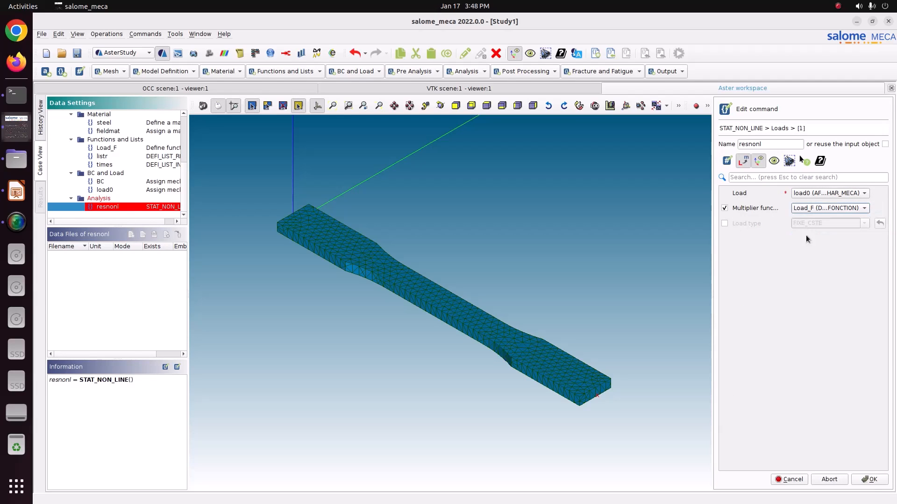
left_click(865, 482)
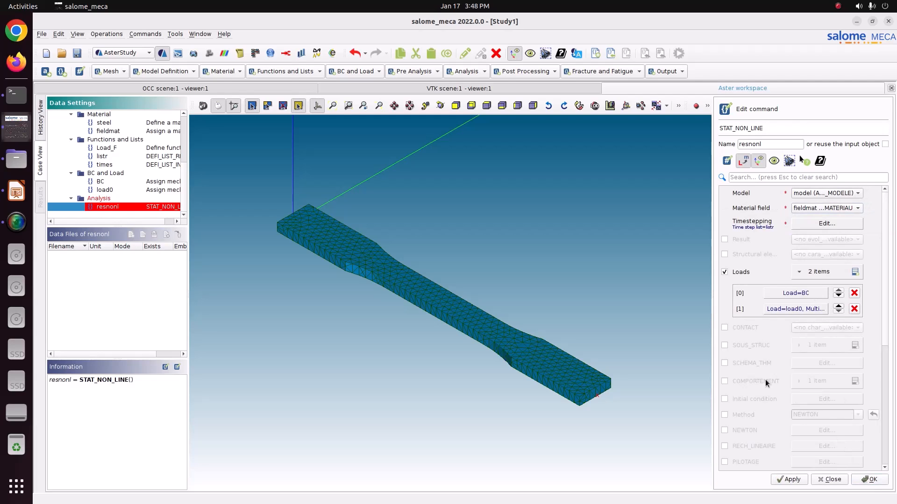
Add a COMPORTEMENT entry to the analysis with RELATION VMIS_ISOT_TRAC and DEFORMATION PETIT
left_click(742, 382)
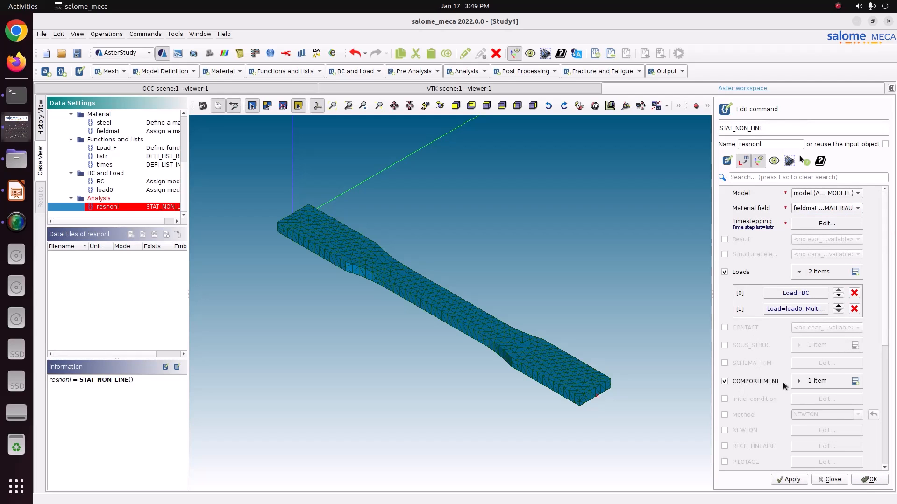
left_click(855, 381)
left_click(812, 403)
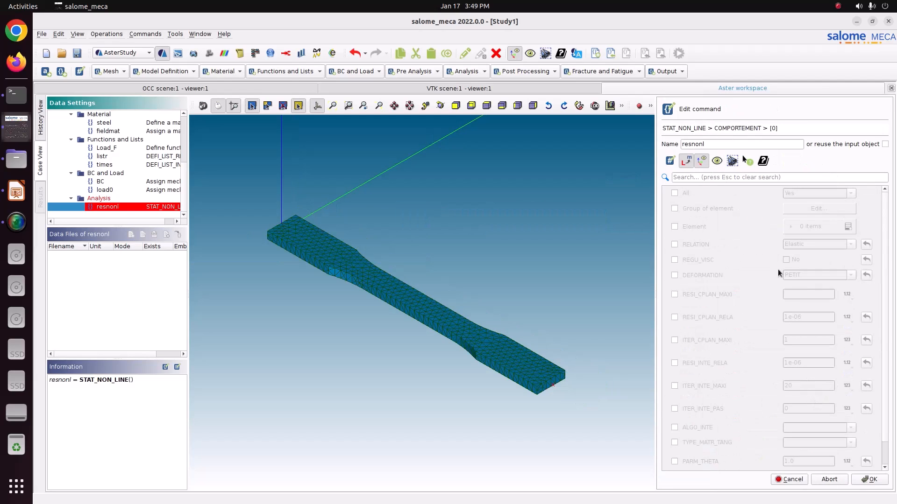
left_click(703, 245)
left_click(851, 245)
left_click_drag(851, 273, 851, 312)
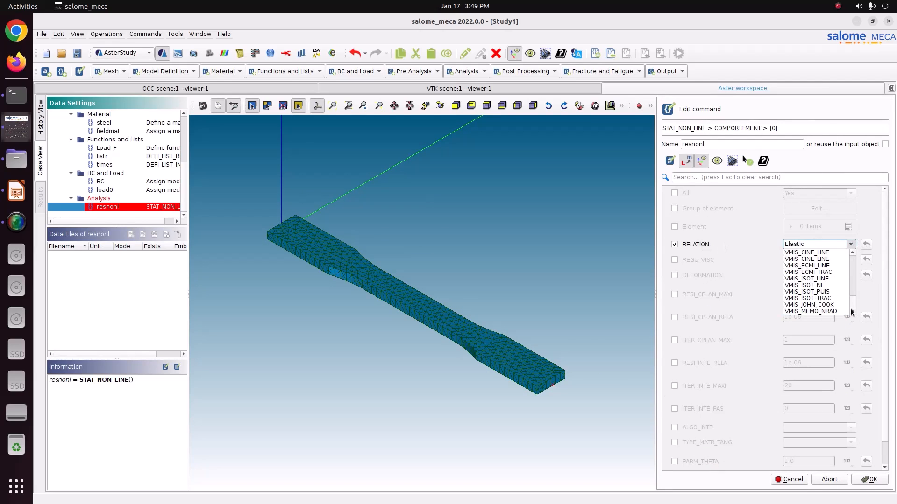
left_click(808, 298)
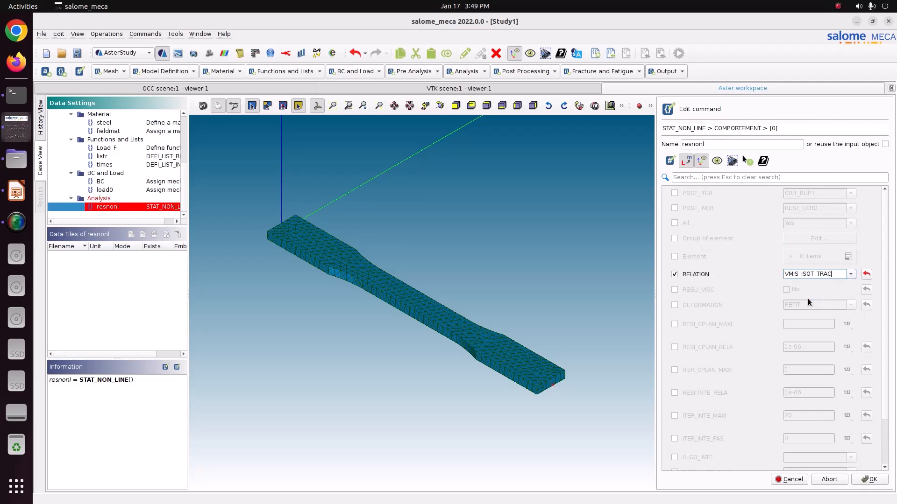
left_click(809, 303)
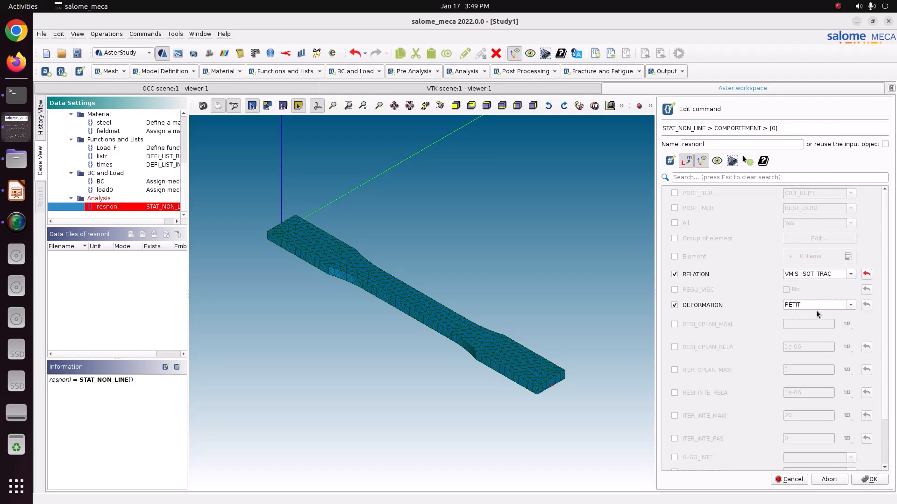
left_click(869, 480)
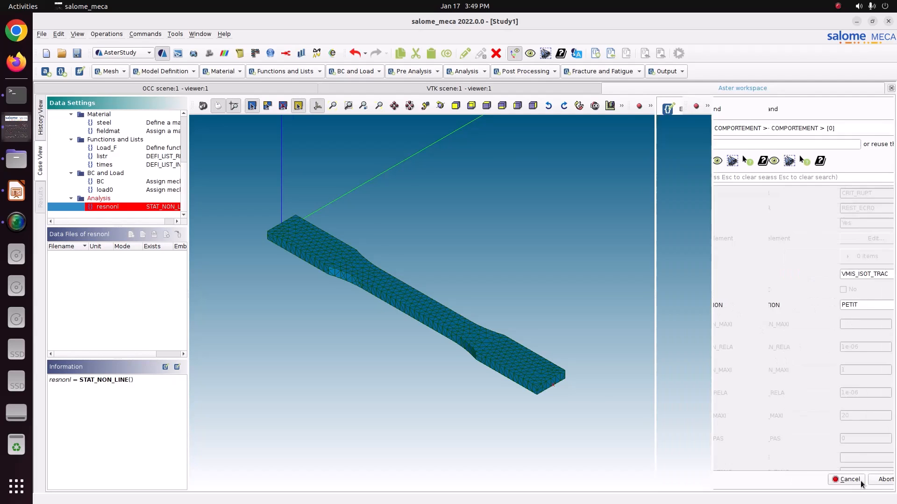
Set the analysis CONVERGENCE to RESI_GLOB_RELA 1e-6 and ITER_GLOB_MAXI 15, and store the command
scroll(779, 430, "down", 2)
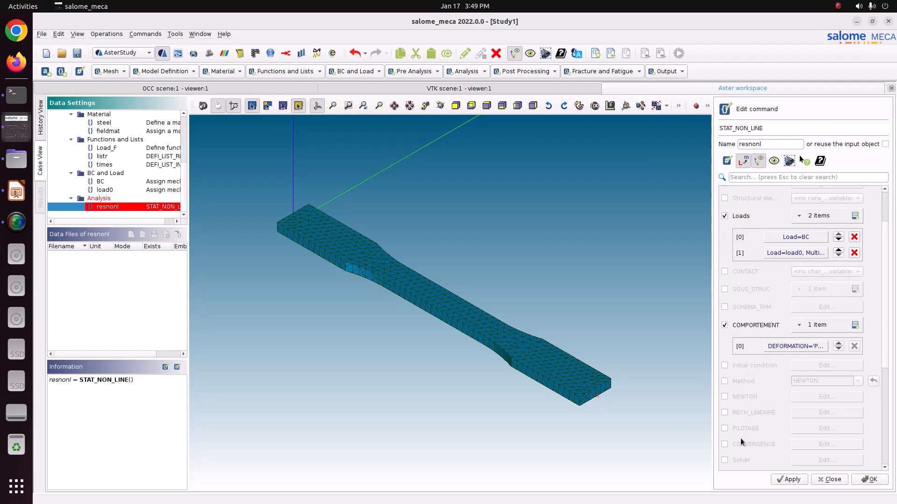
left_click(765, 444)
left_click(825, 446)
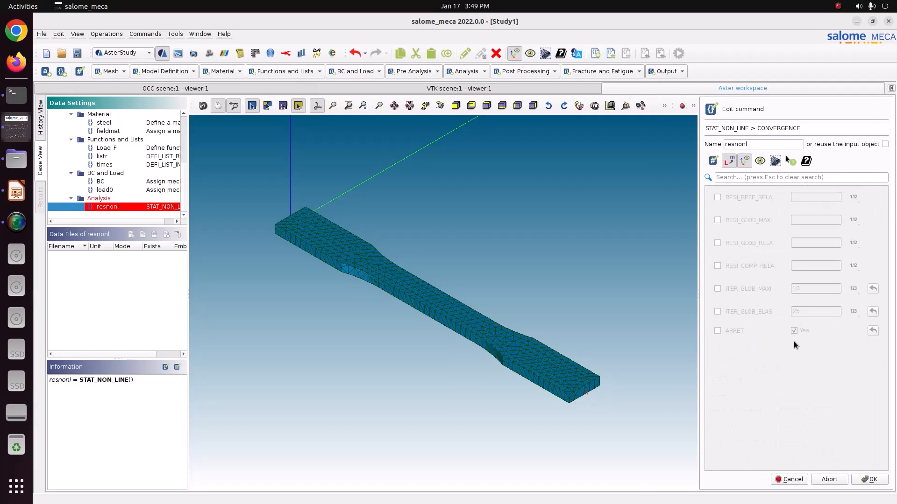
left_click(754, 243)
left_click(798, 242)
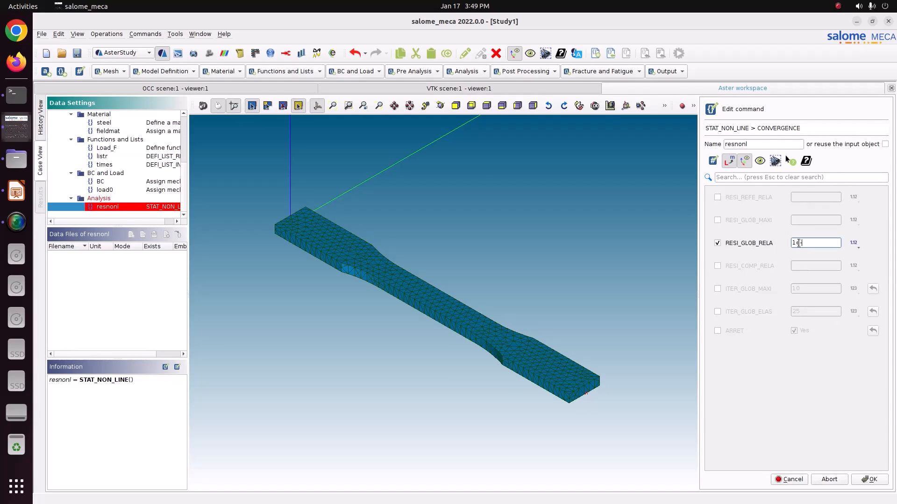
left_click(749, 288)
left_click(800, 288)
key("BackSpace")
type("5")
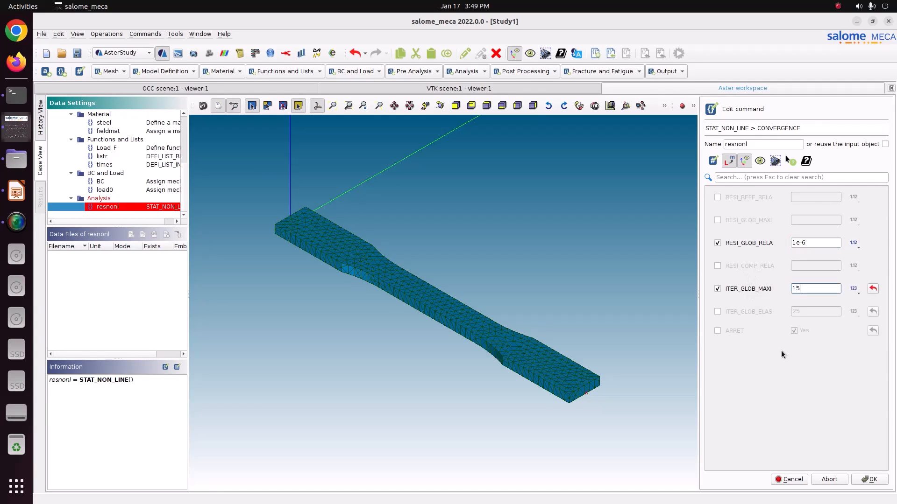
left_click(868, 479)
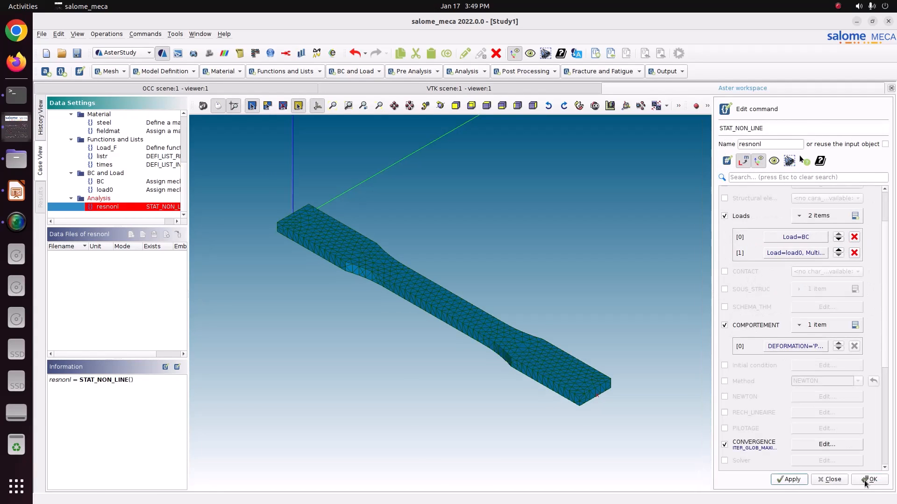
left_click(870, 481)
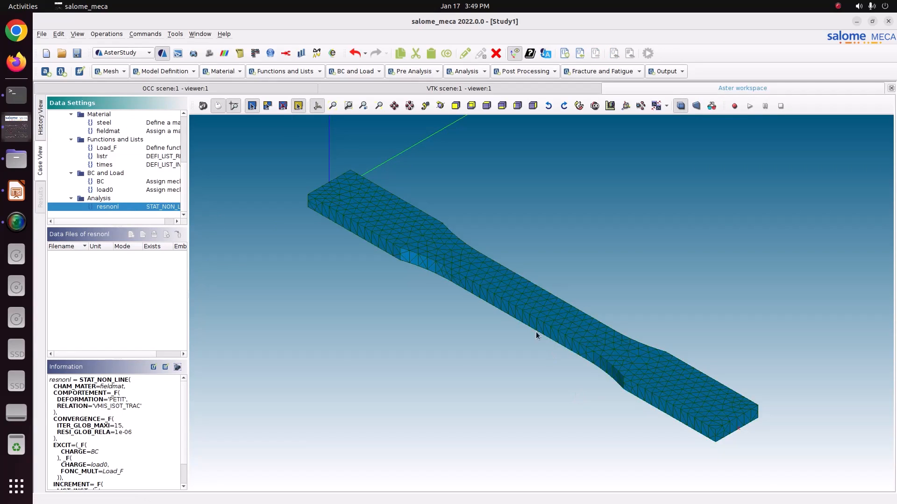
Add a CALC_CHAMP post-processing command with CONTRAINTE fields SIGM_ELNO and SIGM_NOEU, and enable CRITERES
left_click(514, 71)
left_click(513, 83)
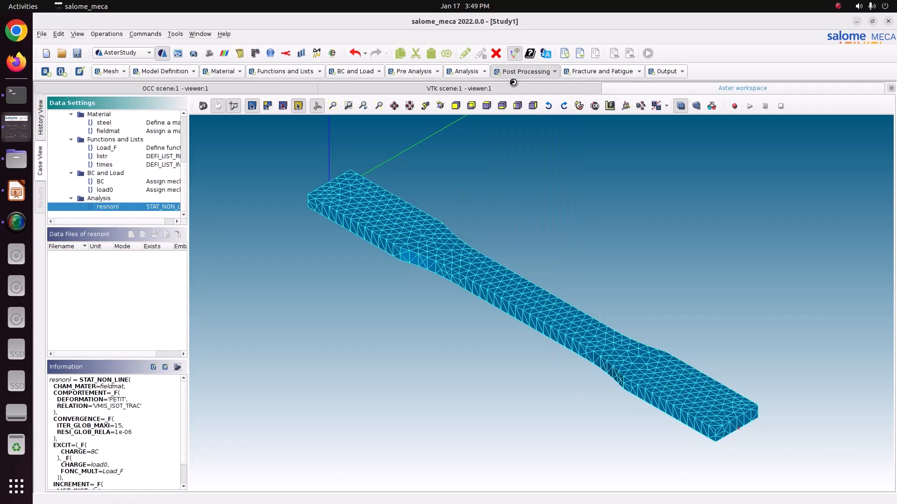
left_click(730, 202)
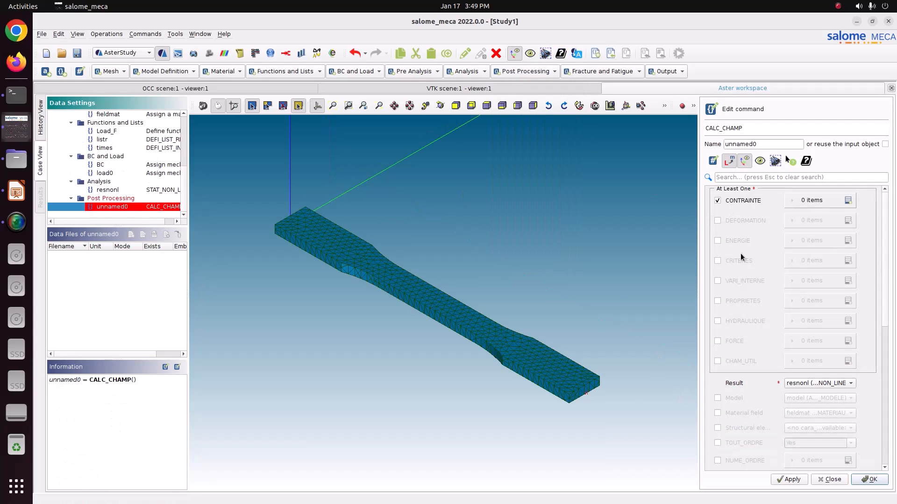
left_click(741, 260)
left_click(847, 200)
left_click(848, 201)
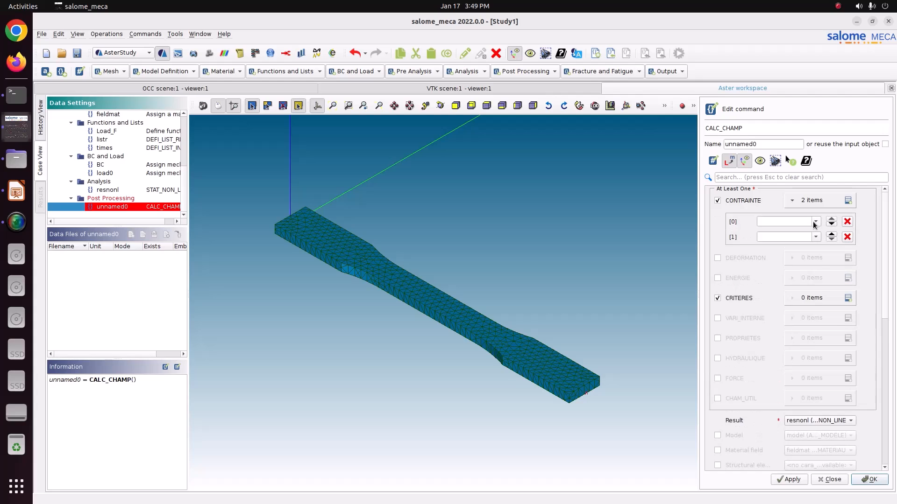
left_click(815, 221)
left_click(788, 269)
left_click(816, 237)
left_click(791, 288)
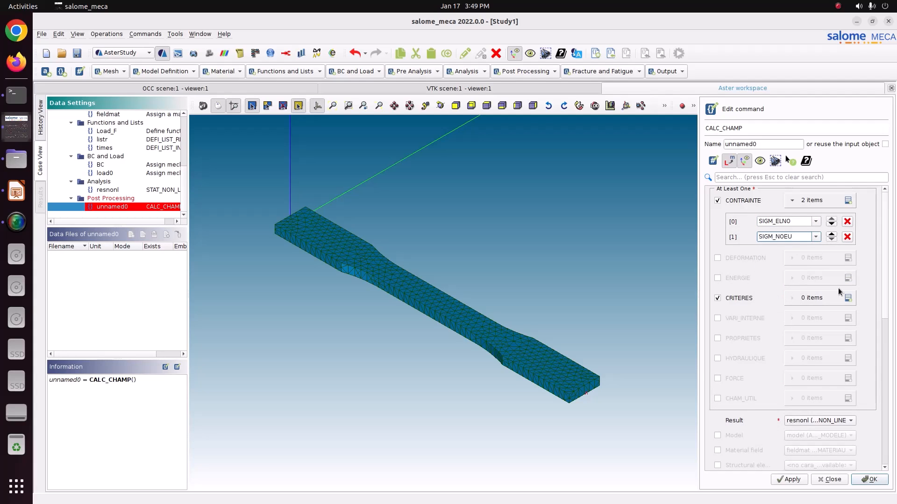
Add SIEQ_ELNO and SIEQ_NOEU as the CRITERES of the CALC_CHAMP command and store it
left_click(848, 298)
left_click(847, 298)
left_click(815, 319)
scroll(782, 355, "down", 10)
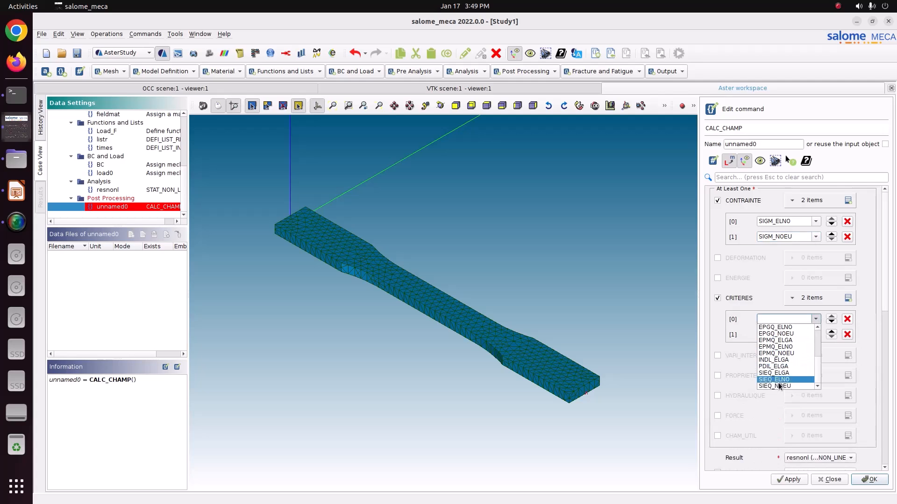
left_click(775, 373)
left_click(816, 335)
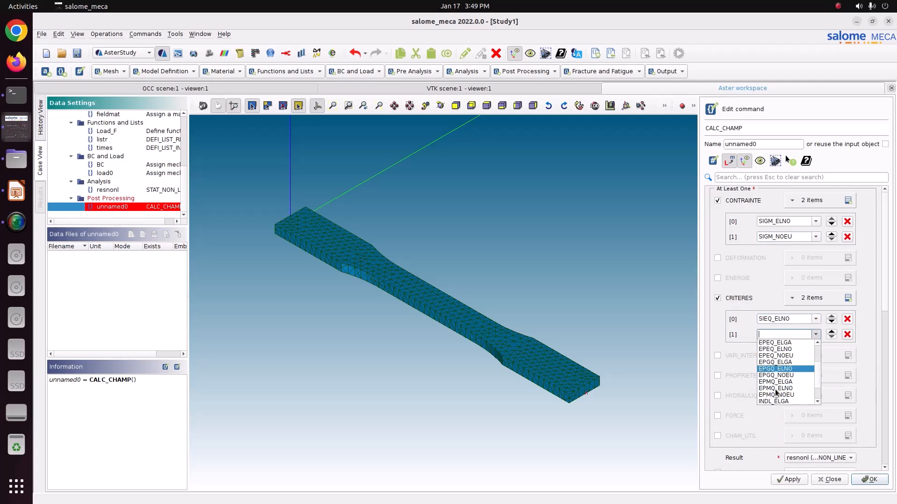
left_click(794, 400)
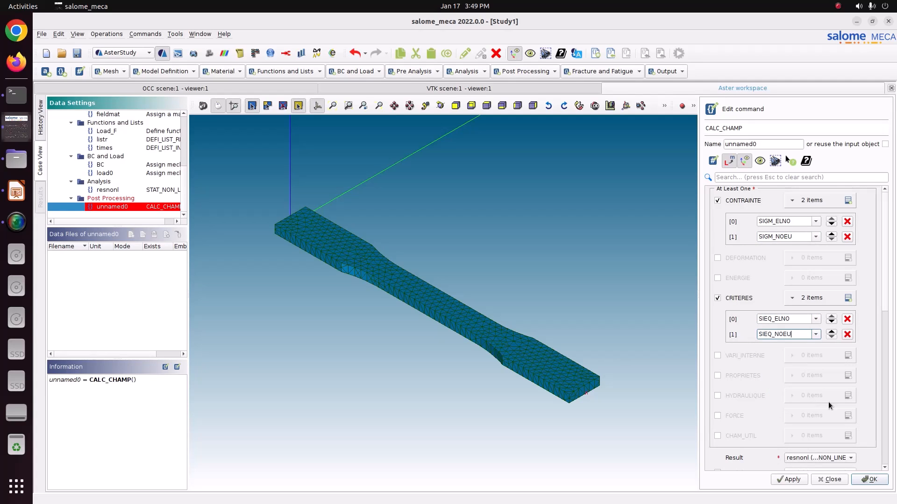
left_click(865, 480)
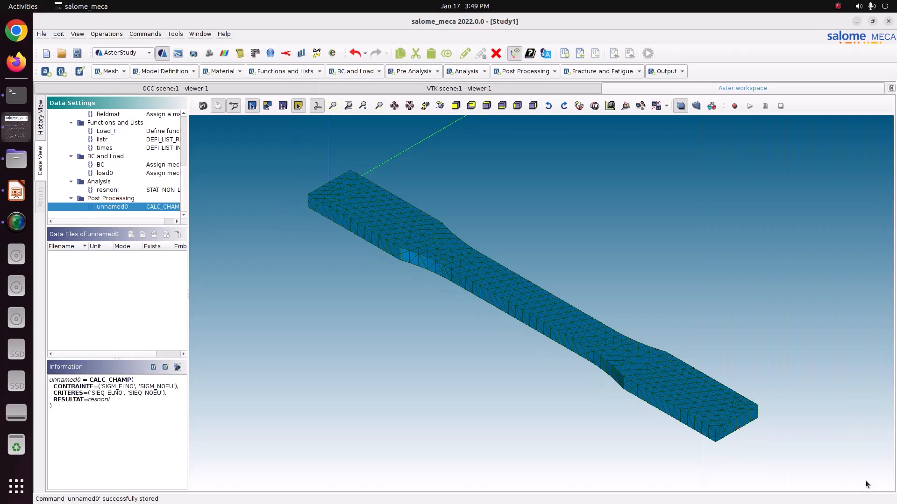
Set the CALC_CHAMP command to reuse the input object and store it
double_click(134, 210)
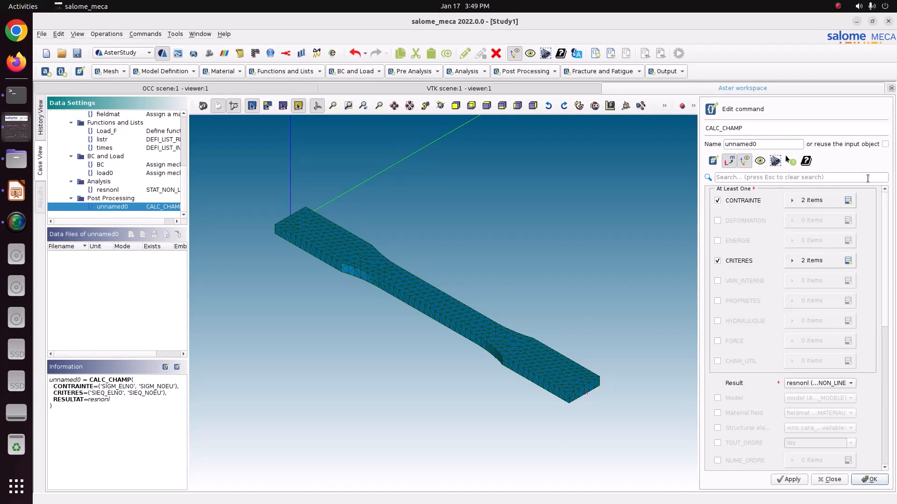
left_click(885, 144)
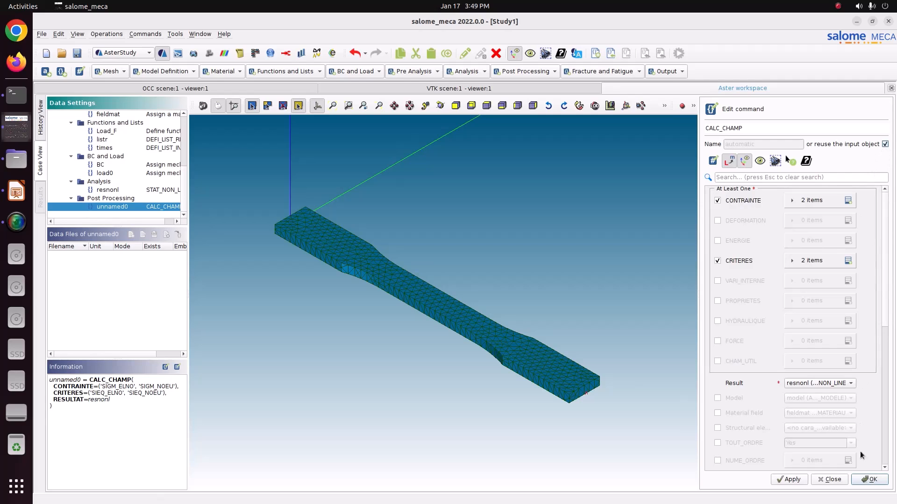
left_click(867, 480)
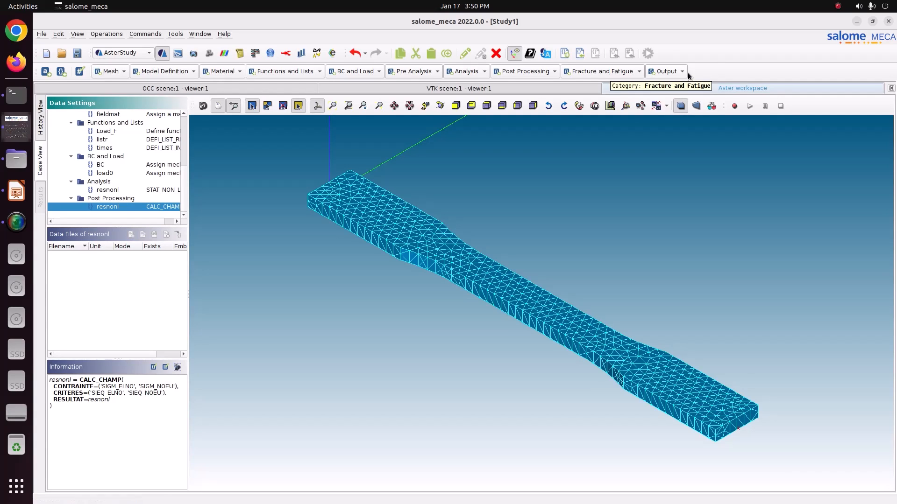
Add a Set output results command and enable its Format option as Med
left_click(672, 71)
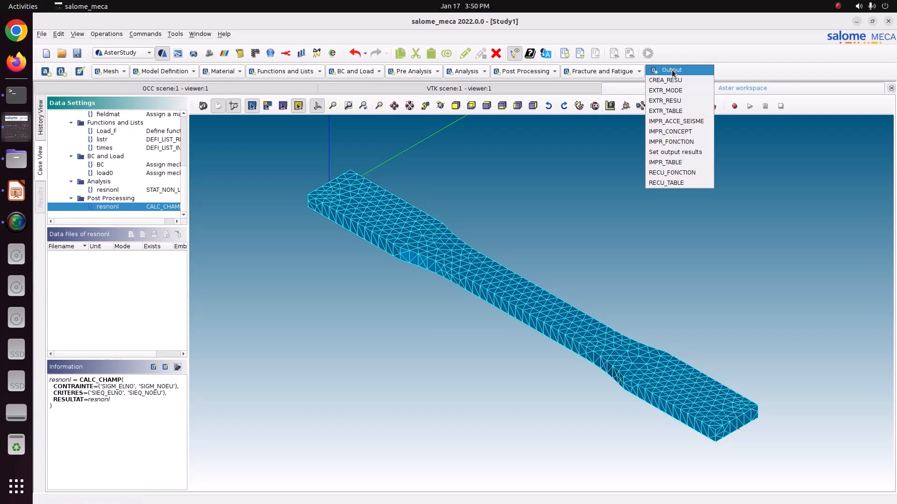
left_click(678, 153)
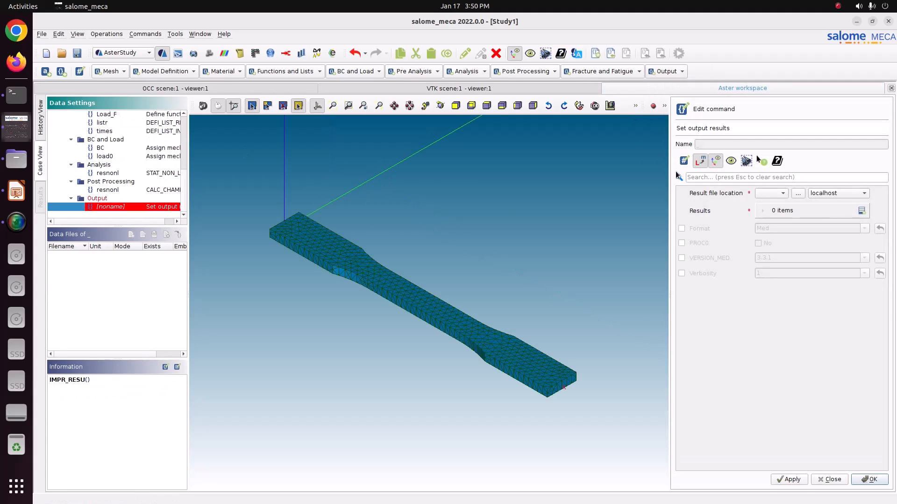
left_click(705, 228)
Set the result file location to result.rmed in the CODE_ASTER/73_LCF_Fatigue folder under Pictures
left_click(798, 193)
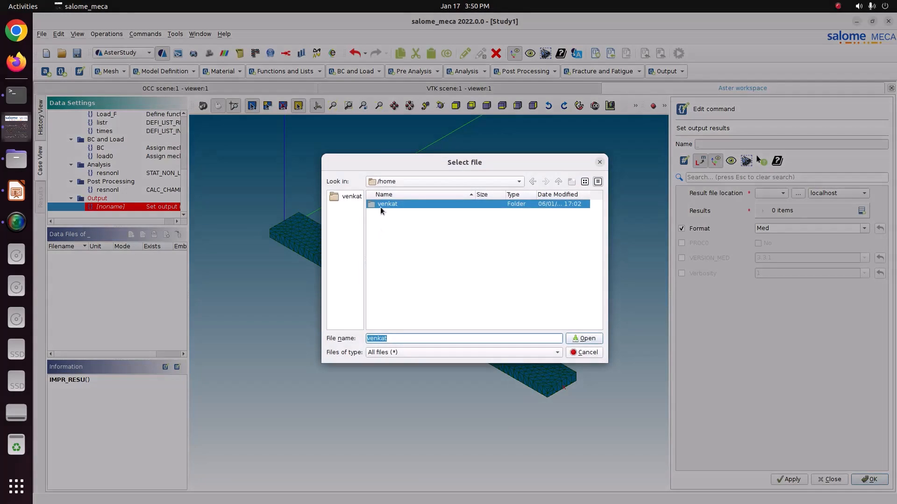
double_click(380, 210)
scroll(411, 275, "down", 3)
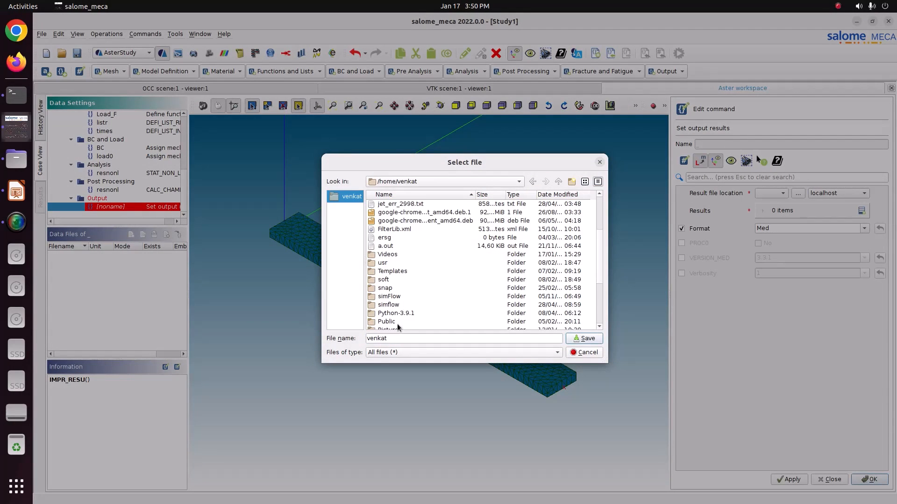
scroll(398, 327, "down", 1)
double_click(399, 309)
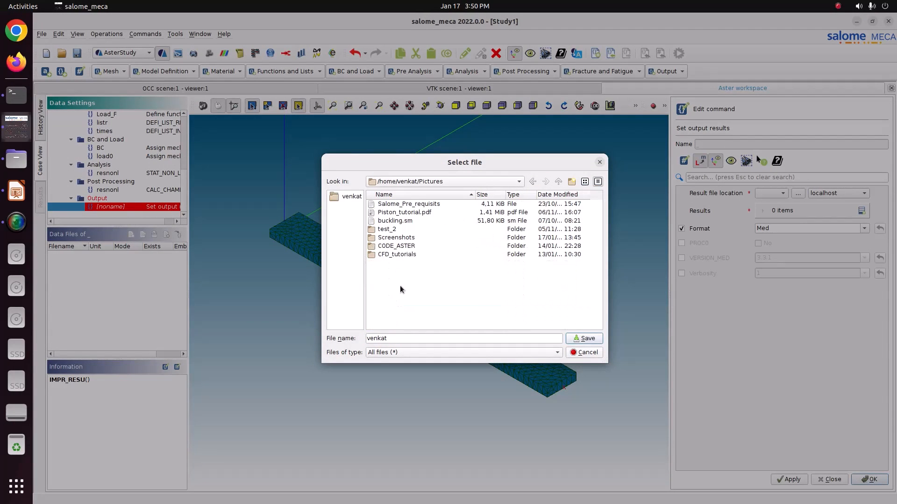
double_click(413, 247)
double_click(415, 272)
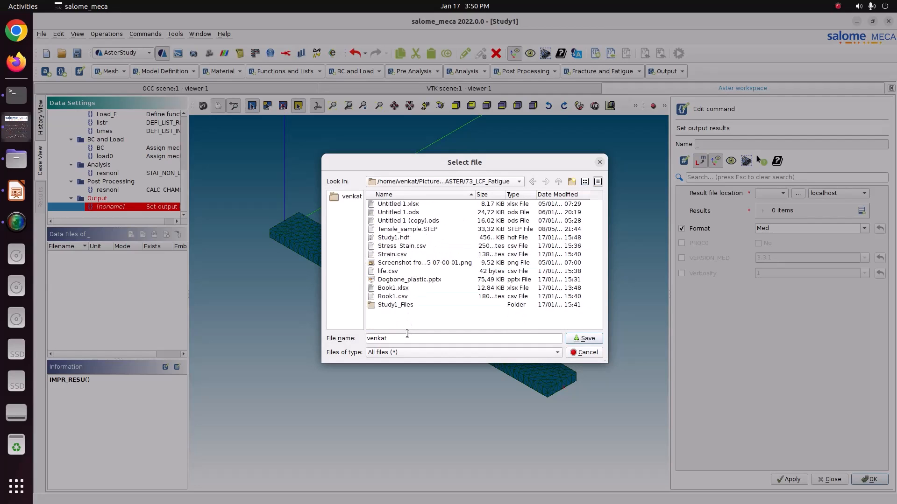
double_click(407, 334)
type("result.rmed")
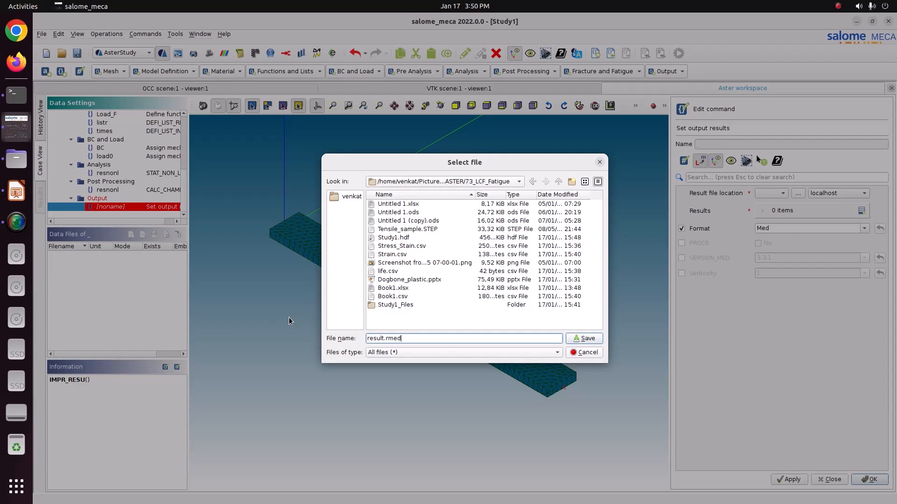
left_click(579, 340)
Add a Results entry using the mesh, resnonl (CALC_CHAMP) as result and TOUT_CHAM set to Yes, and store the output command
left_click(861, 212)
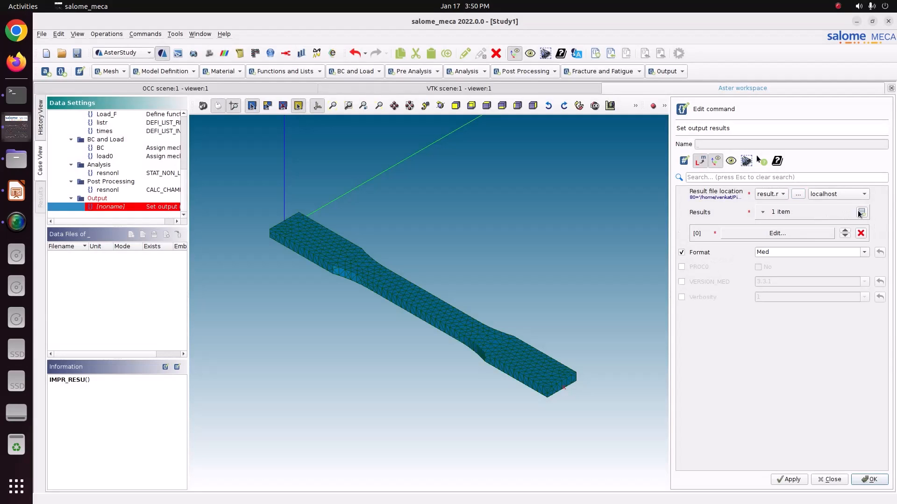
left_click(812, 233)
left_click(708, 229)
left_click(803, 228)
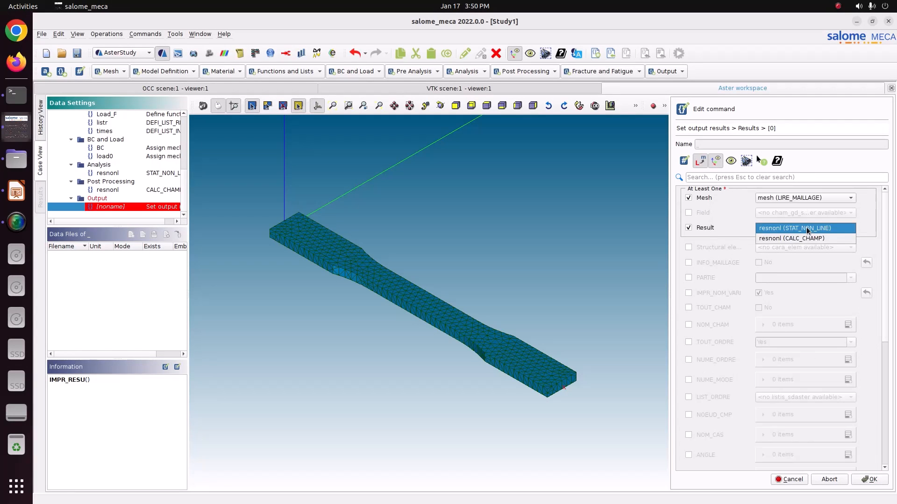
left_click(803, 237)
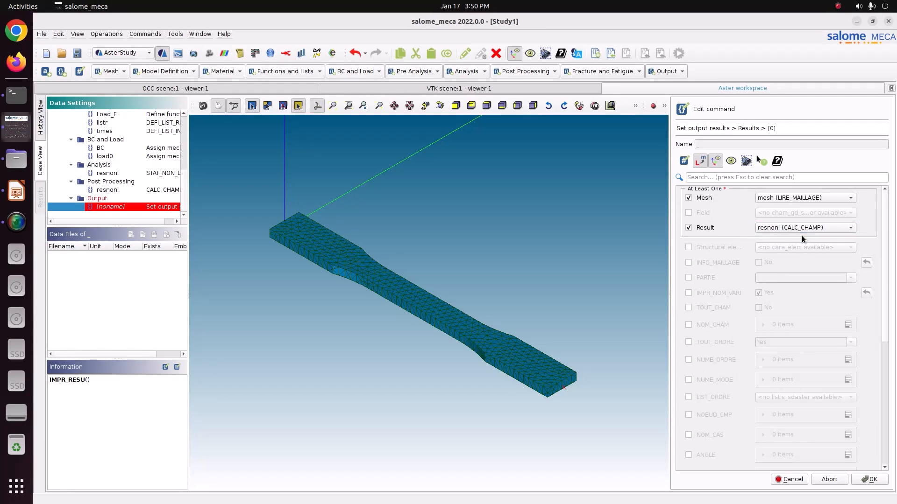
left_click(727, 308)
left_click(759, 308)
left_click(874, 481)
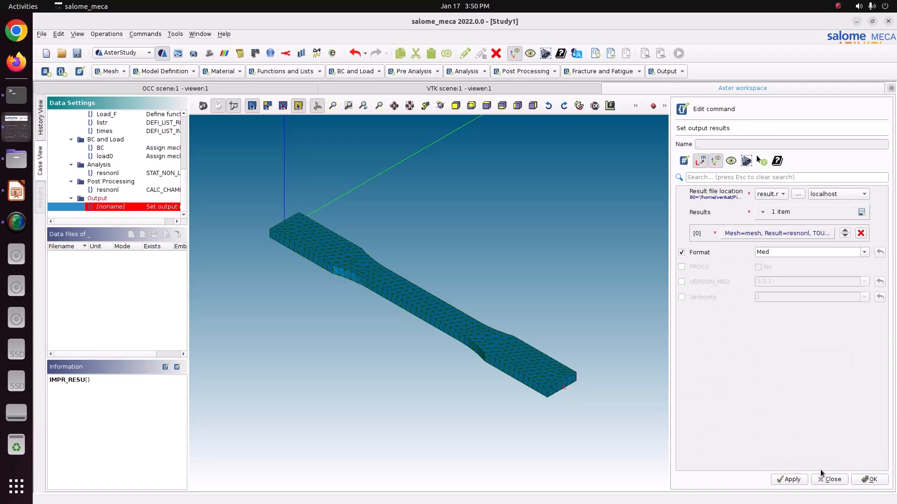
left_click(788, 480)
left_click(871, 480)
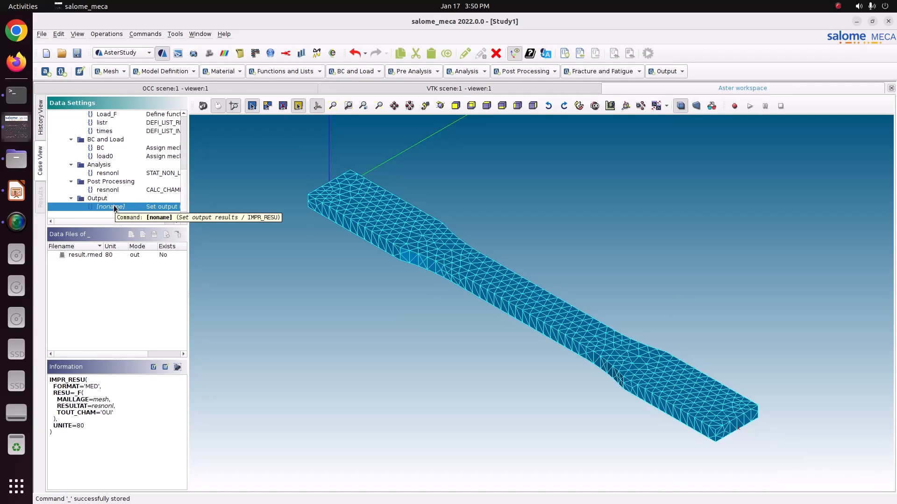
Switch to LibreOffice Impress and examine the third slide with the Manson-Coffin strain life approach and the CALC_FATIGUE command
left_click(113, 209)
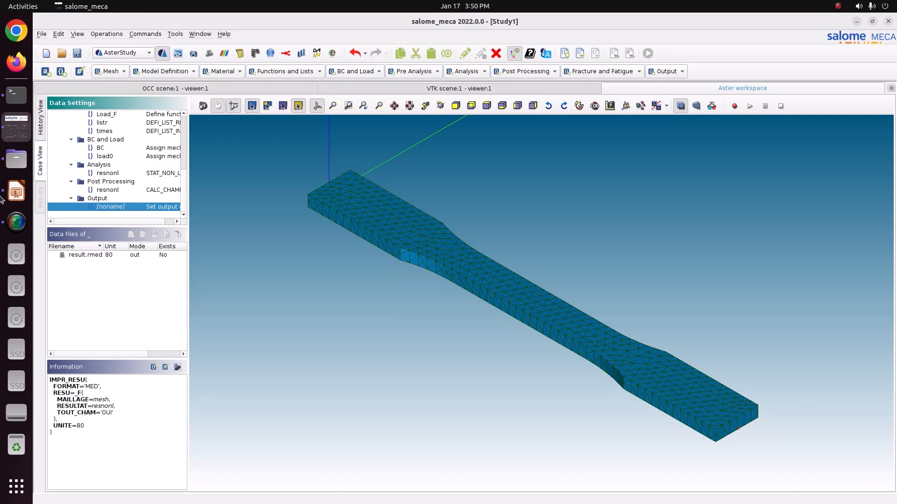
left_click(21, 204)
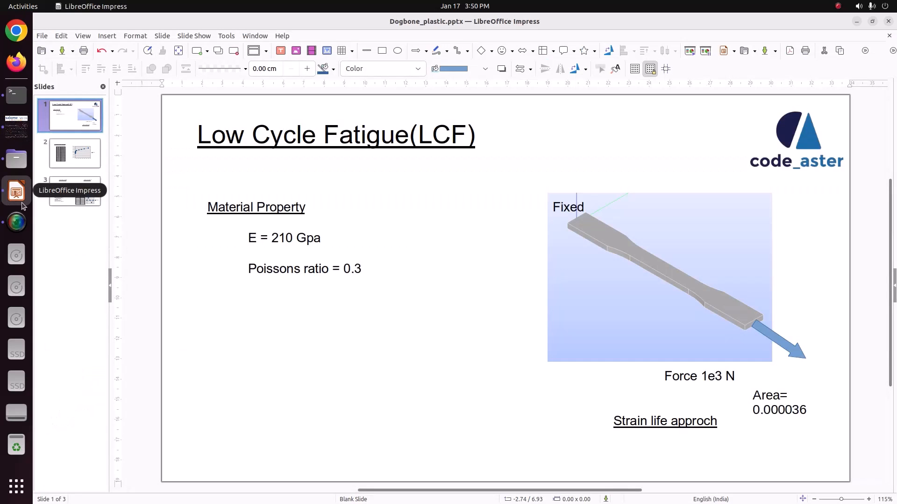
left_click(74, 192)
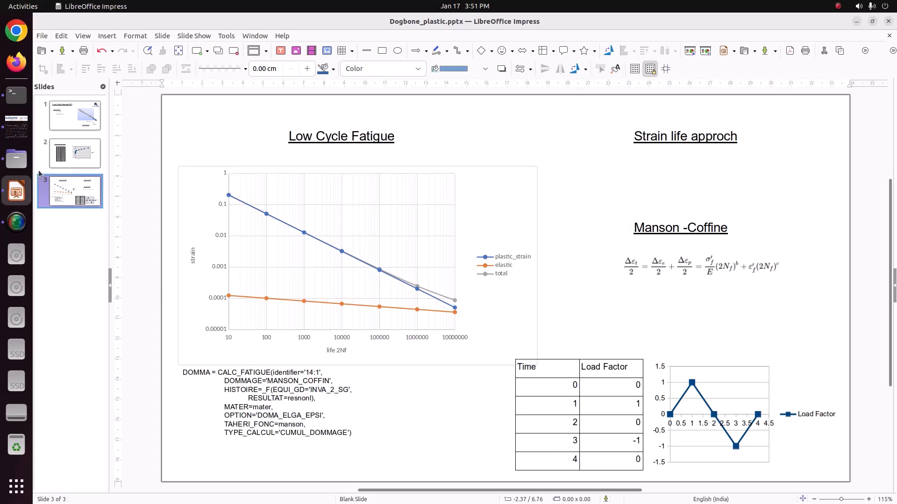
Switch back to salome_meca and add EPSI_ELGA as a DEFORMATION field of the CALC_CHAMP command
left_click(13, 134)
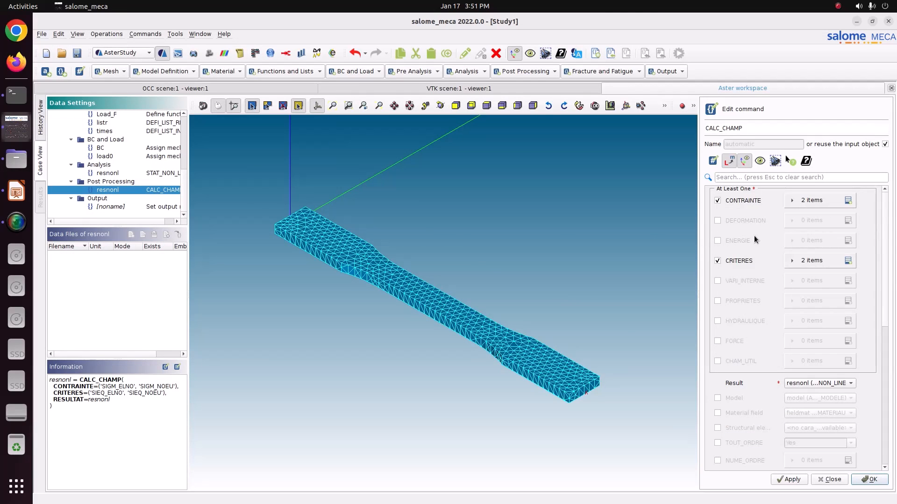
left_click(764, 223)
left_click(848, 220)
left_click(816, 241)
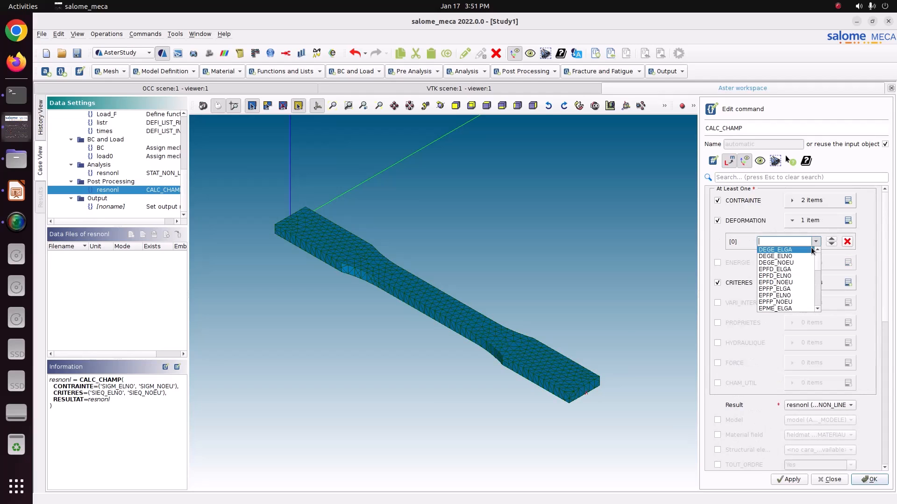
scroll(794, 294, "down", 2)
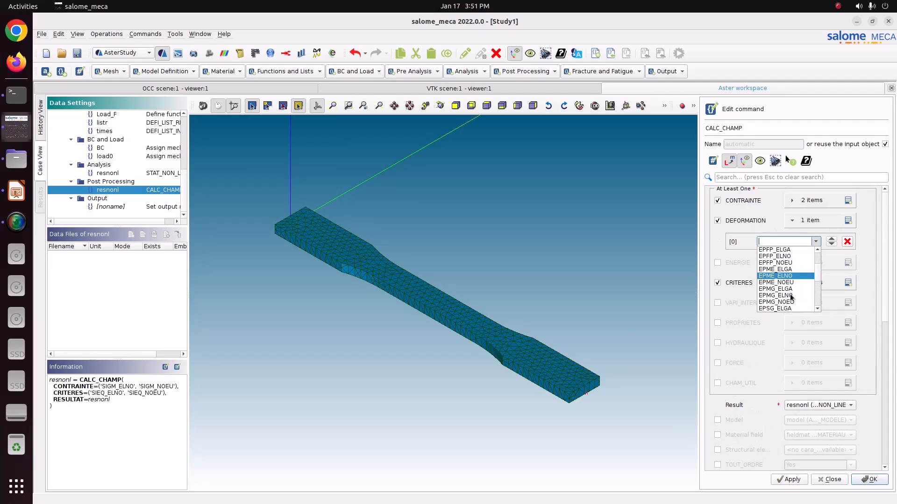
scroll(791, 297, "down", 2)
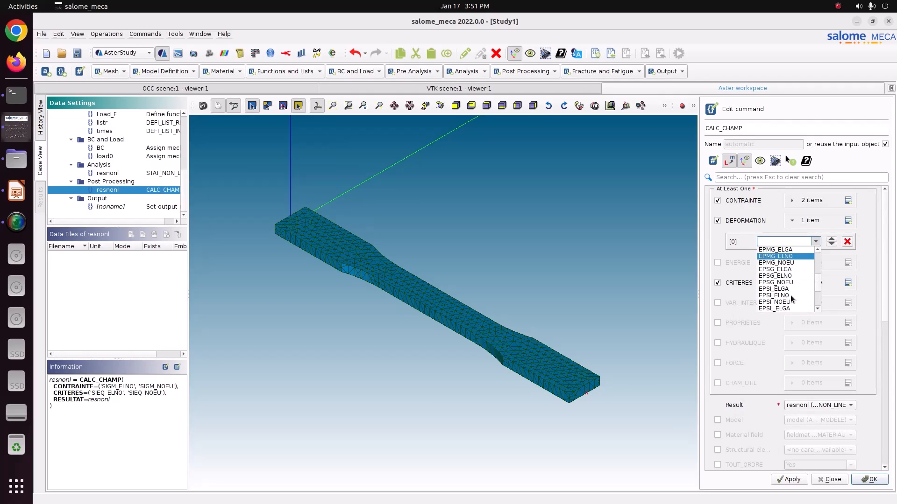
left_click(789, 292)
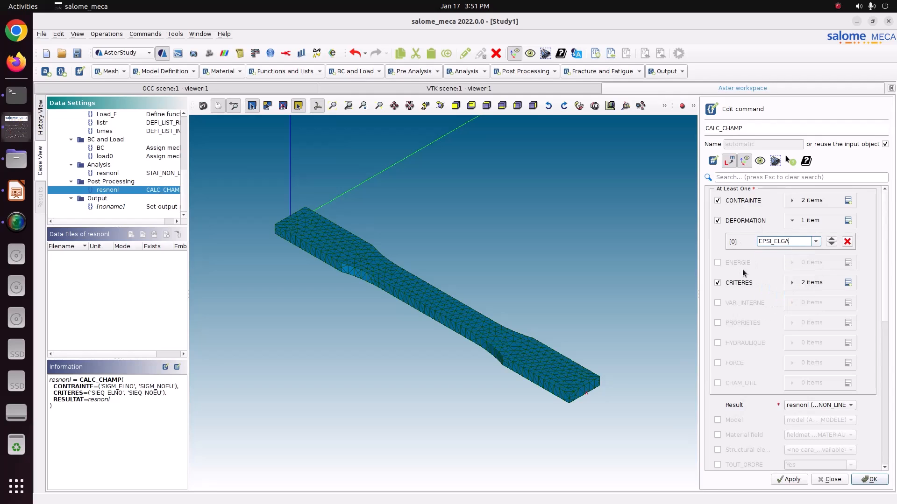
left_click(848, 220)
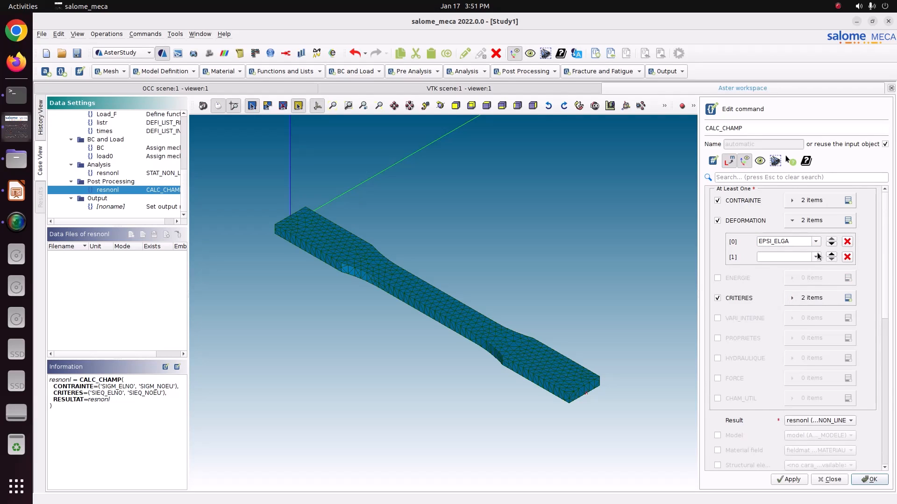
left_click(816, 257)
scroll(790, 310, "up", 6)
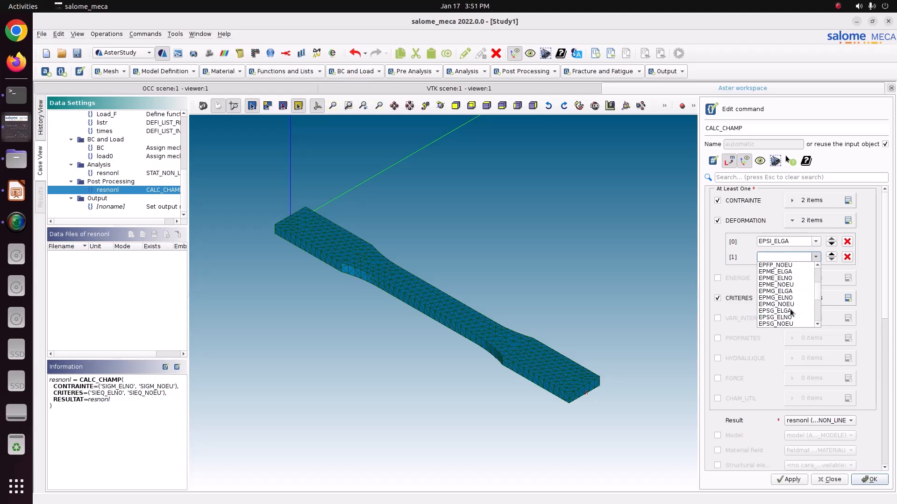
left_click(883, 268)
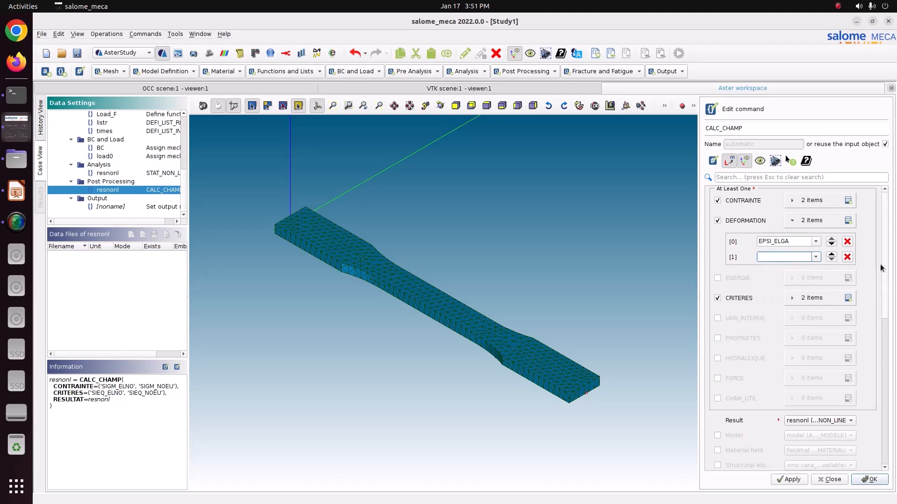
left_click(846, 257)
Store the edited CALC_CHAMP command and finish editing it
left_click(789, 478)
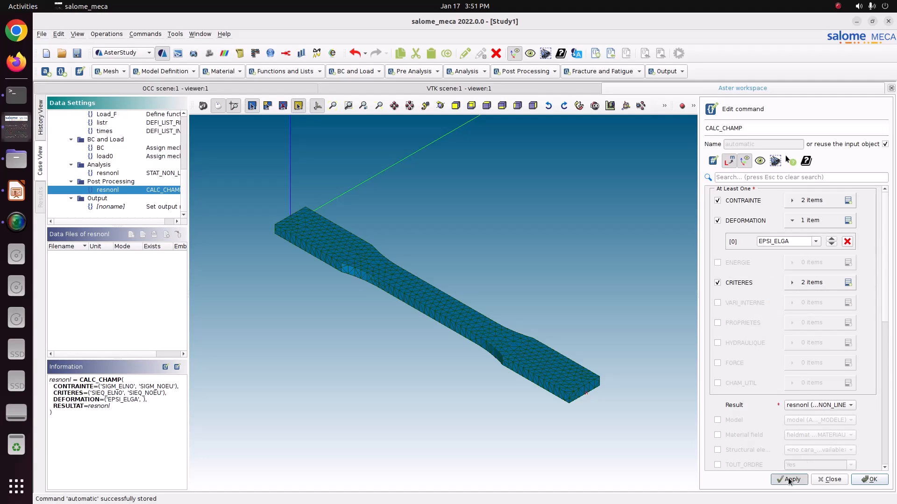
left_click(867, 480)
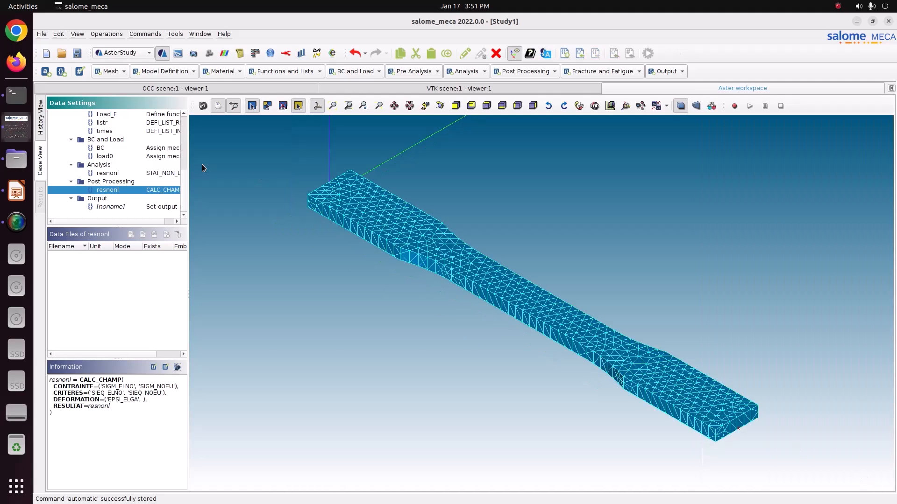
Review the Results entry of the Set output results command and store the command again
double_click(146, 207)
left_click(772, 214)
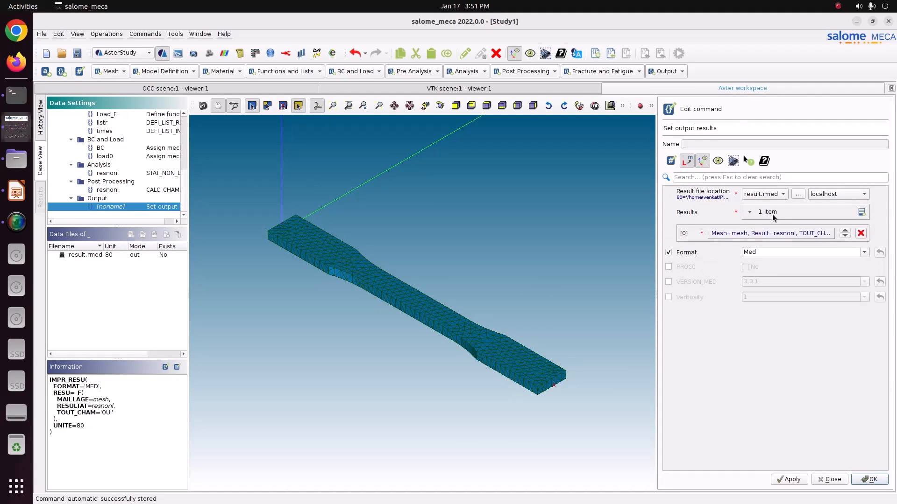
left_click(766, 239)
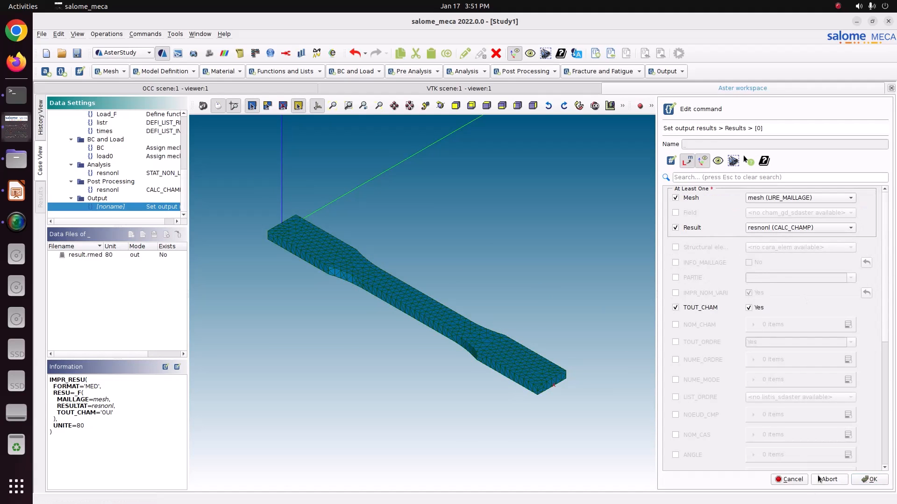
left_click(869, 480)
left_click(868, 480)
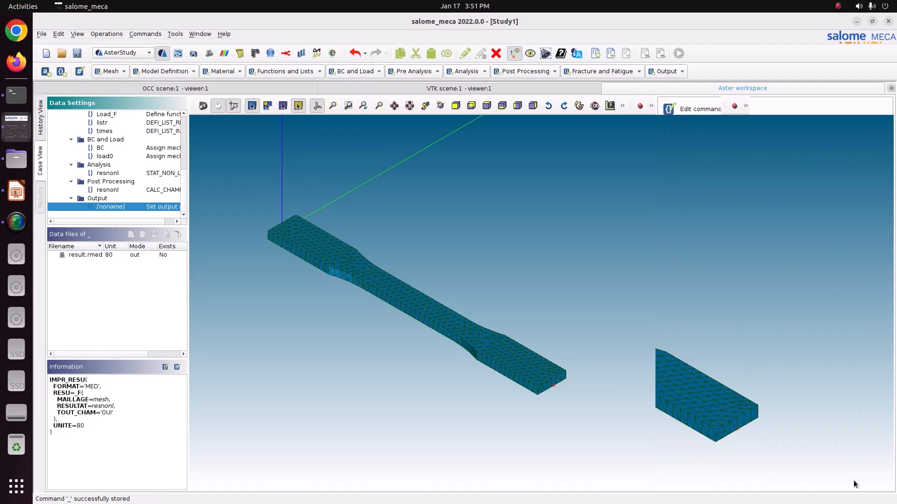
Check the CALC_CHAMP command's definition and save the study
left_click(112, 191)
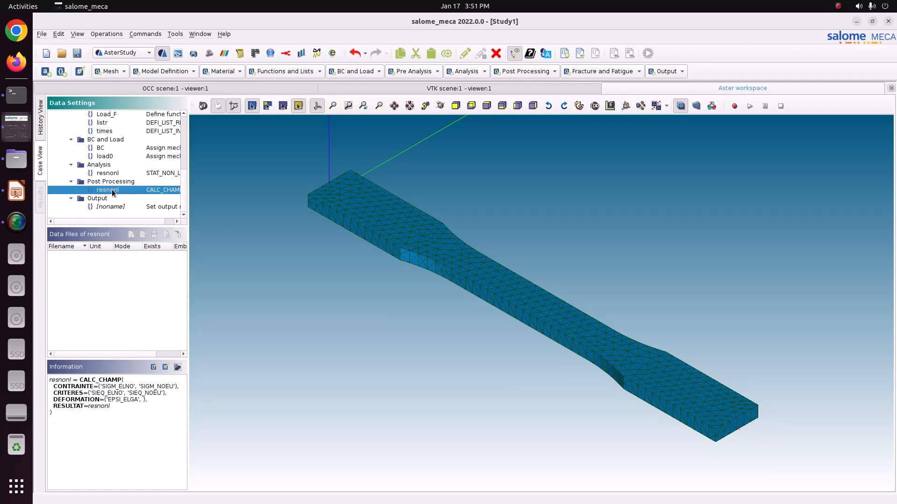
left_click(77, 53)
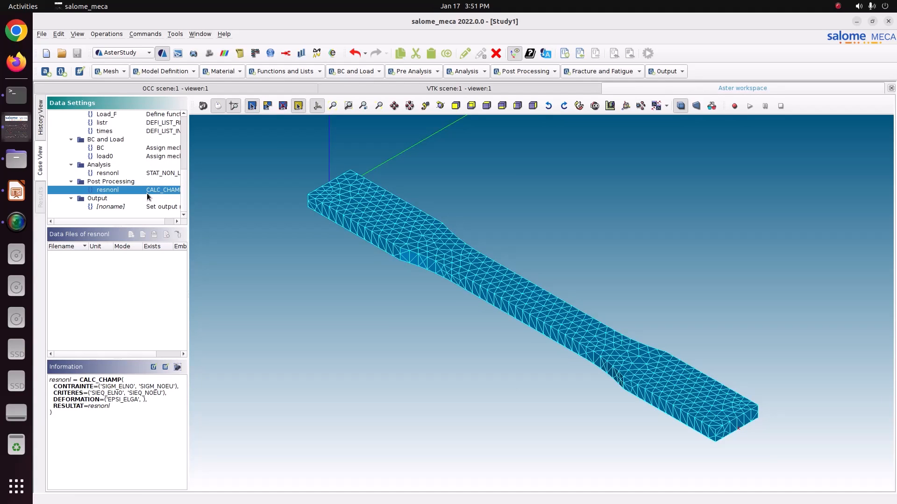
Include Stage_1 in the execution of the current case and set auto refresh to 5s
left_click(40, 141)
left_click(291, 116)
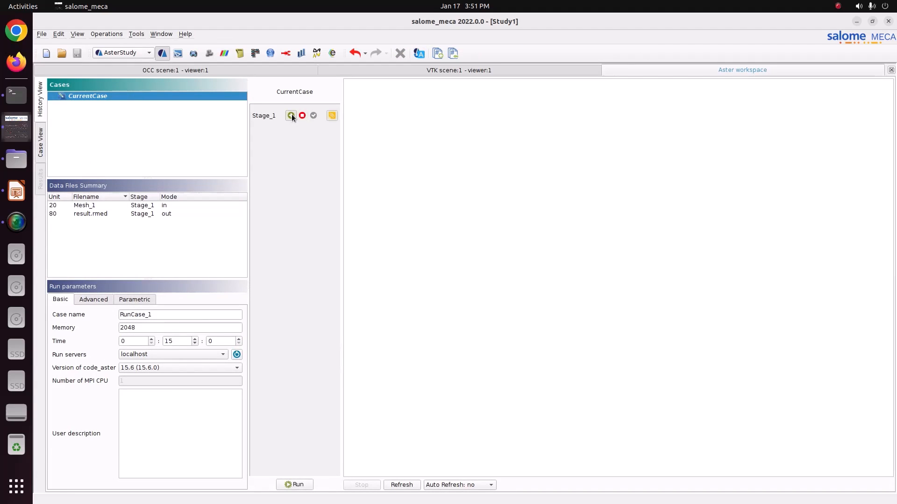
left_click(464, 483)
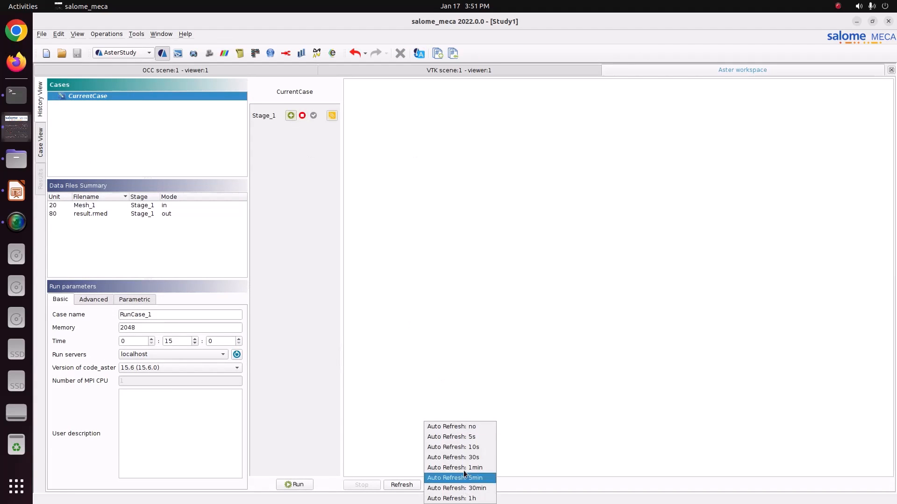
left_click(475, 439)
Set the run memory to 4048 and launch the calculation of RunCase_1
key("Tab")
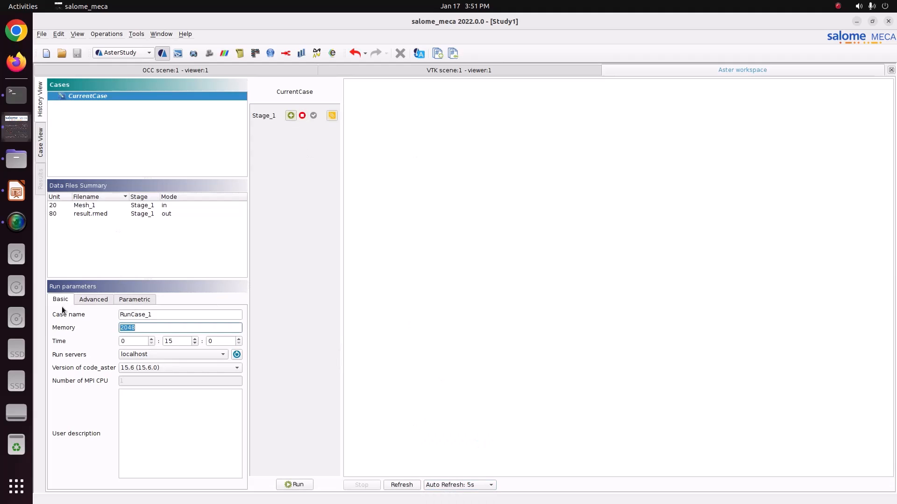
type("4")
left_click(294, 484)
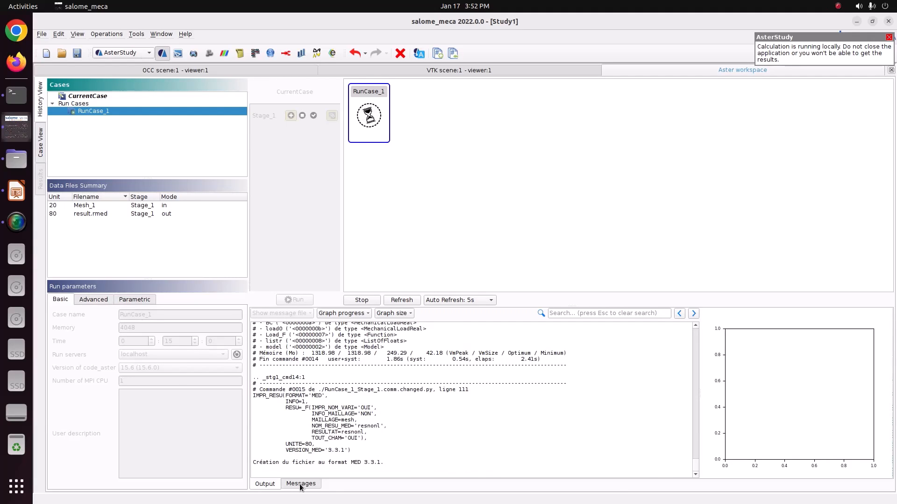
Read through the RunCase_1 output messages, from the Newton convergence tables to the final job diagnostic
scroll(414, 375, "up", 6)
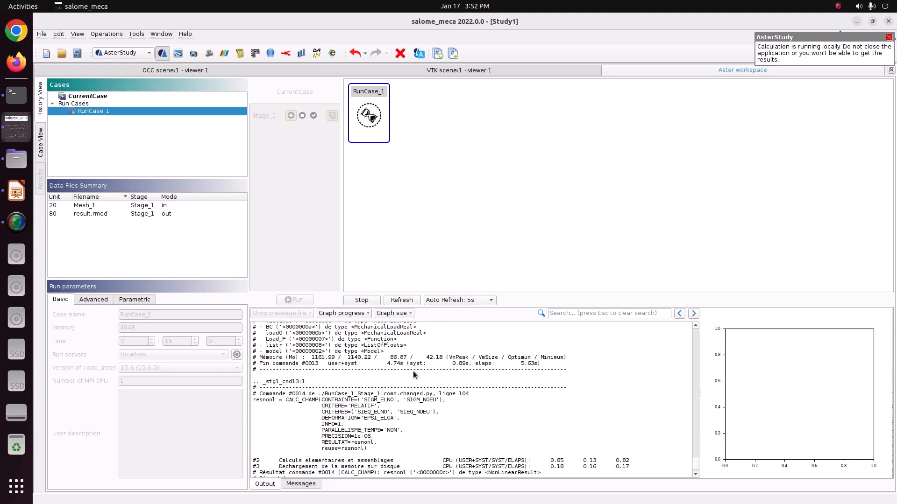
scroll(414, 375, "up", 10)
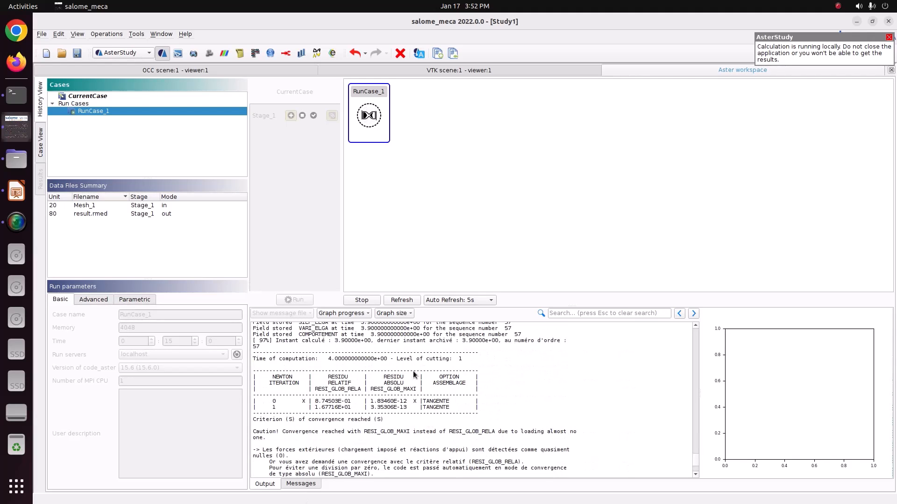
scroll(413, 375, "up", 8)
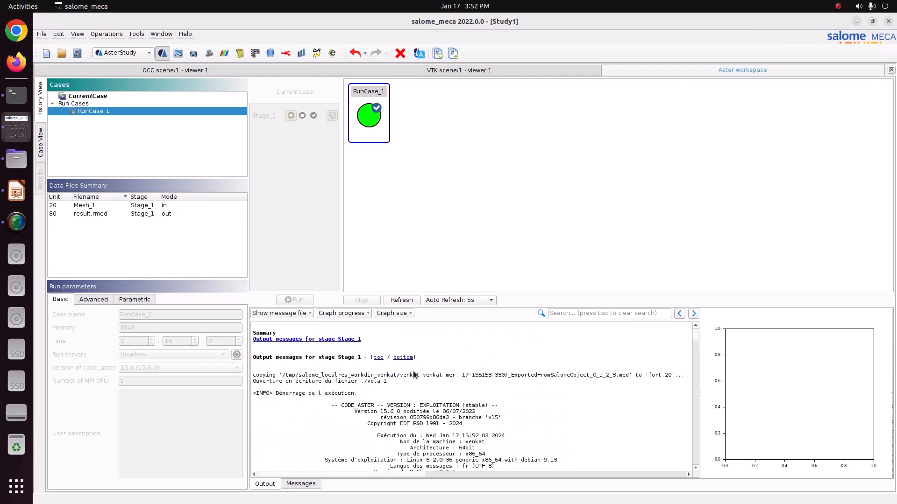
scroll(414, 375, "down", 20)
scroll(413, 370, "up", 20)
left_click_drag(696, 335, 686, 455)
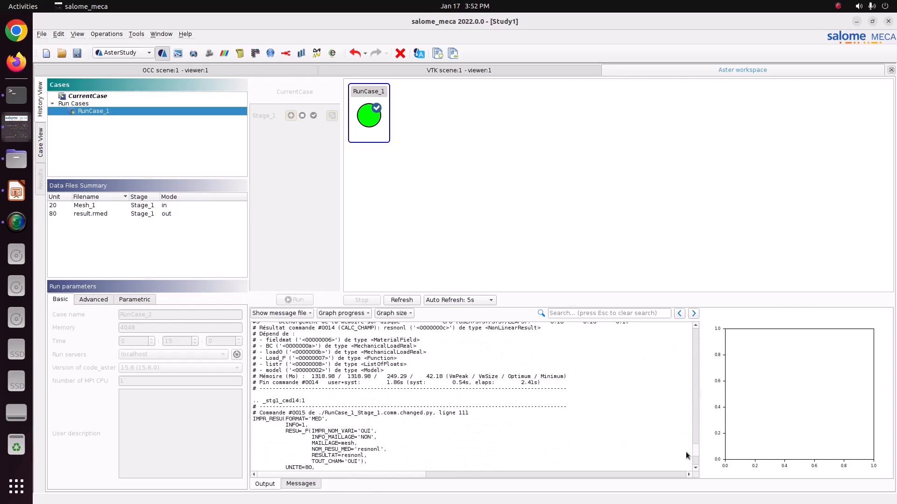
scroll(686, 455, "down", 5)
Plot the relative residue of the run, followed by its absolute residue, in the progress graph
left_click(348, 313)
left_click(353, 357)
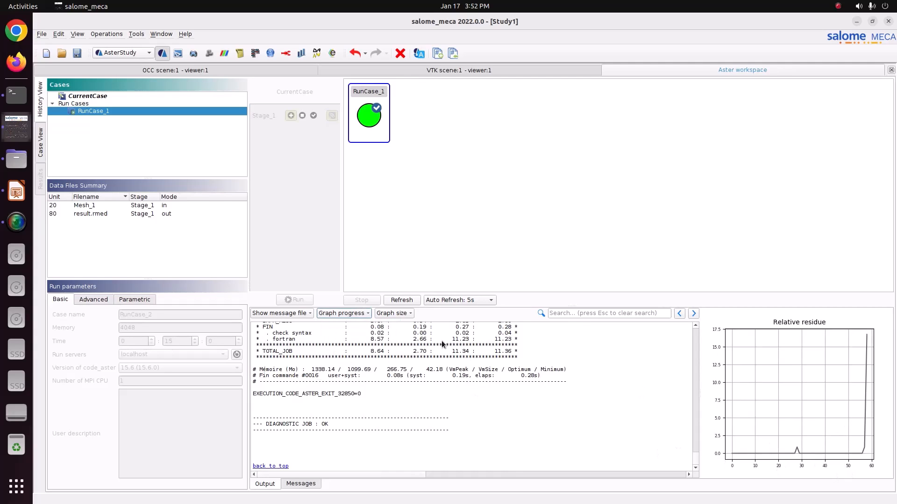
left_click(348, 313)
left_click(359, 358)
left_click(348, 316)
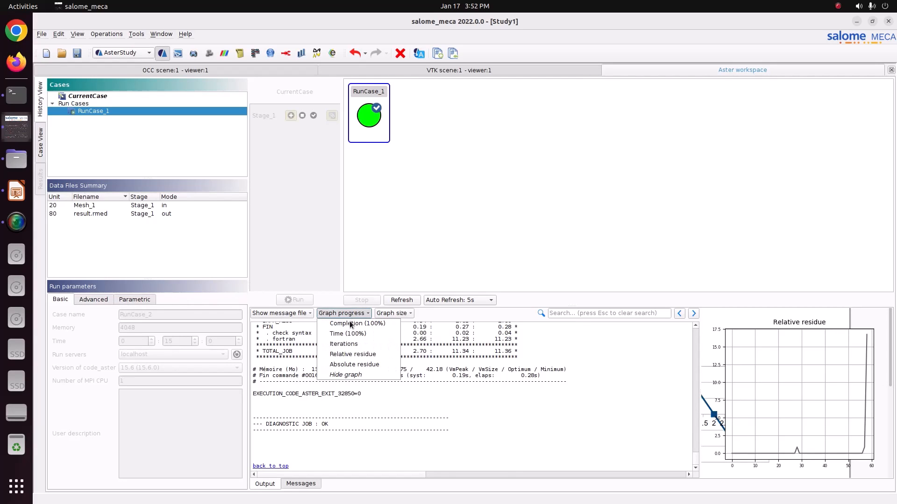
left_click(357, 365)
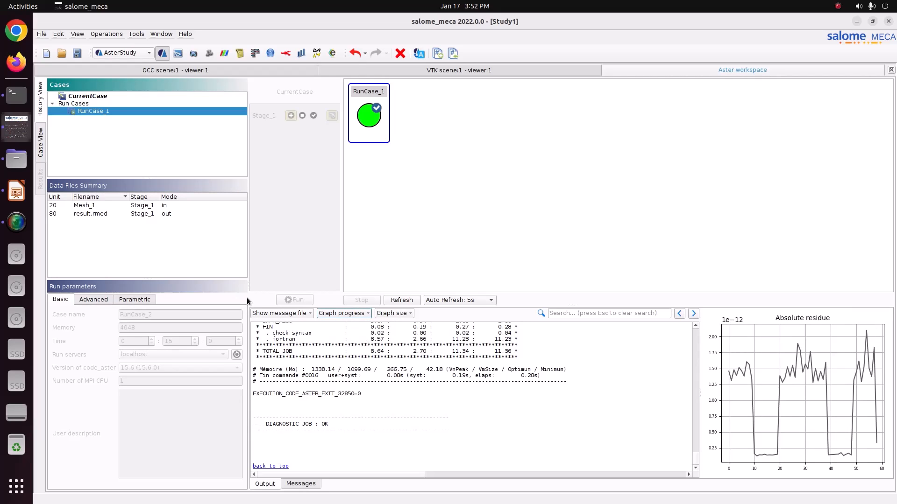
Save the study and switch to the ParaVIS module
left_click(78, 54)
left_click(119, 55)
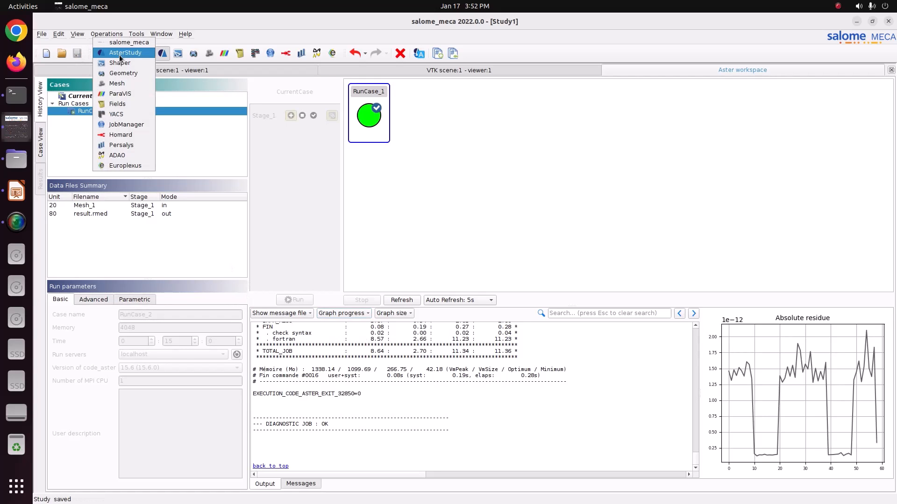
left_click(121, 92)
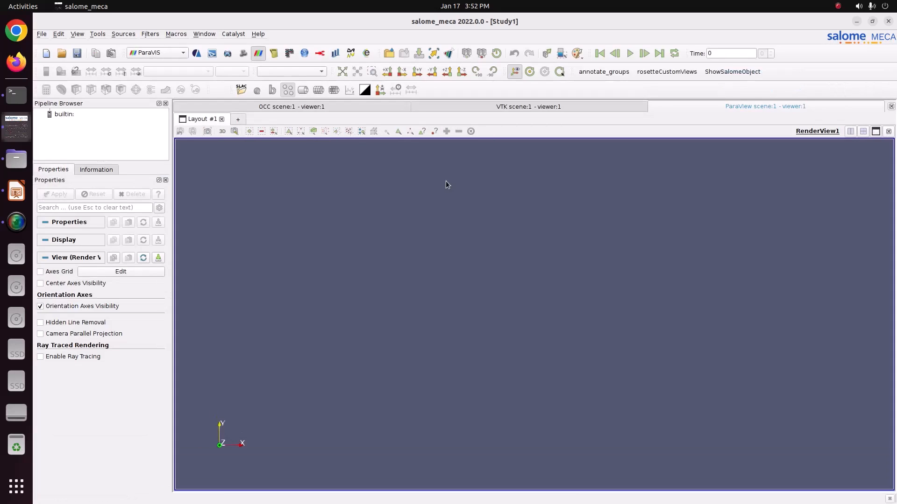
Open result.rmed from the Pictures/CODE_ASTER/73_LCF_Fatigue folder and load its fields into the render view
left_click(64, 114)
right_click(64, 114)
left_click(77, 118)
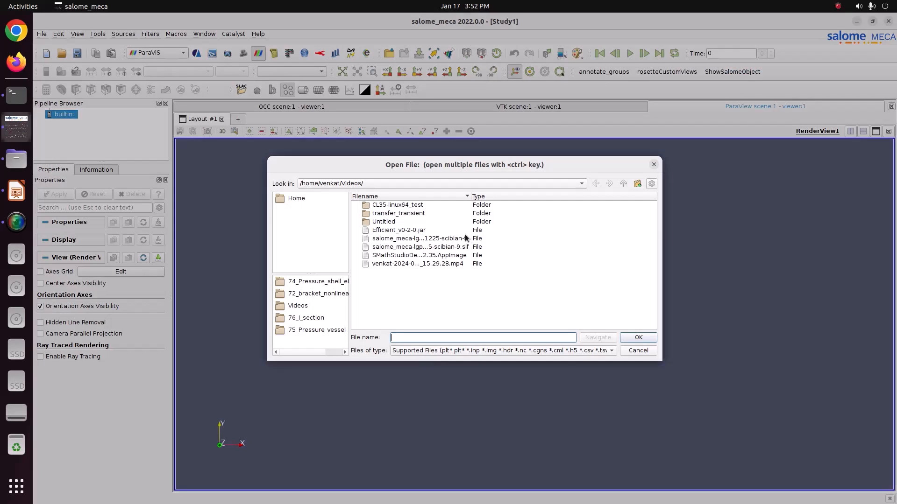
left_click(306, 198)
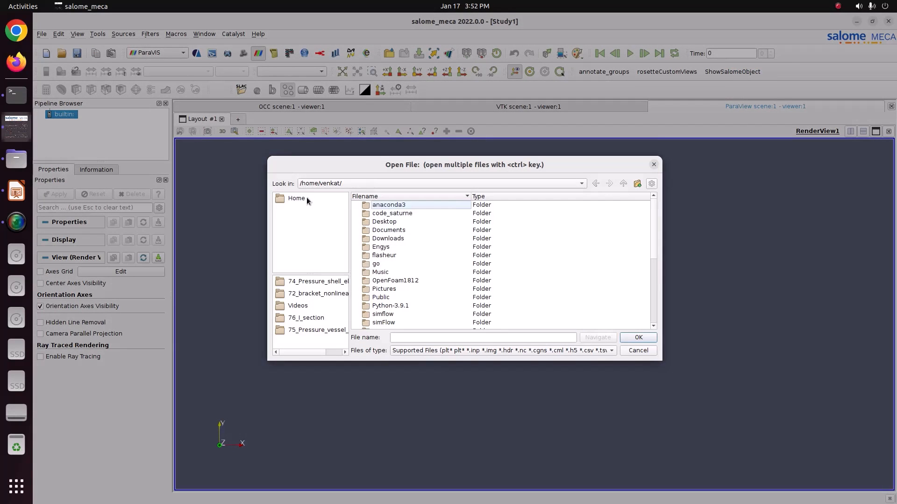
double_click(385, 295)
double_click(392, 215)
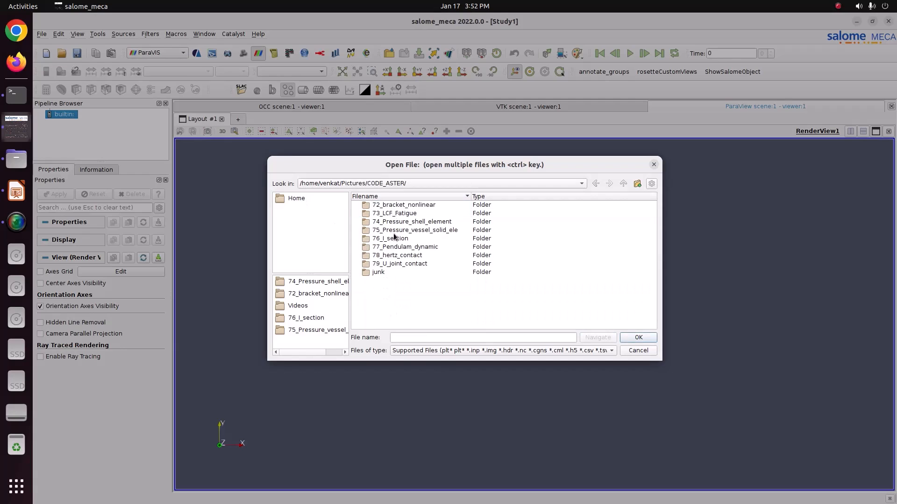
double_click(407, 213)
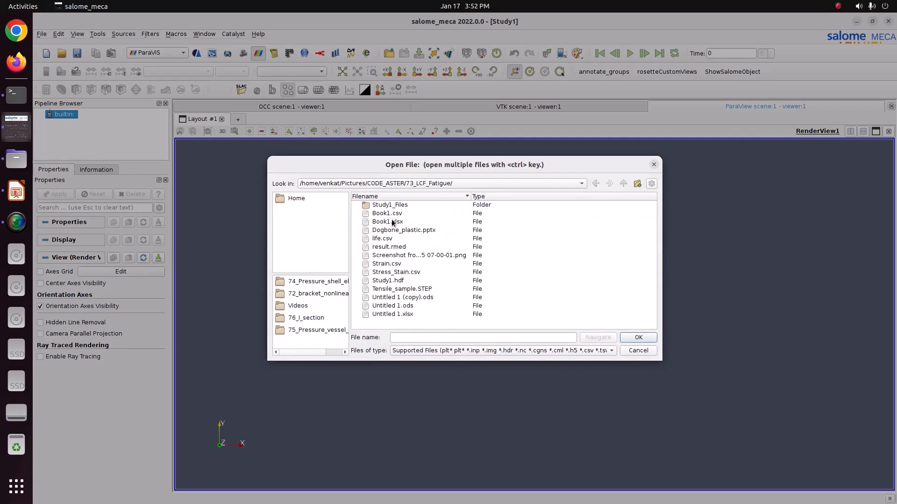
left_click(400, 247)
left_click(624, 339)
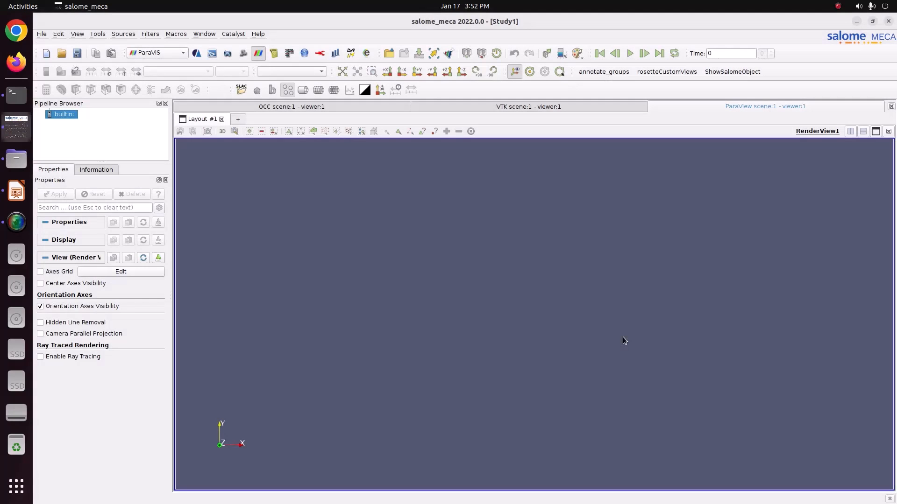
left_click(59, 194)
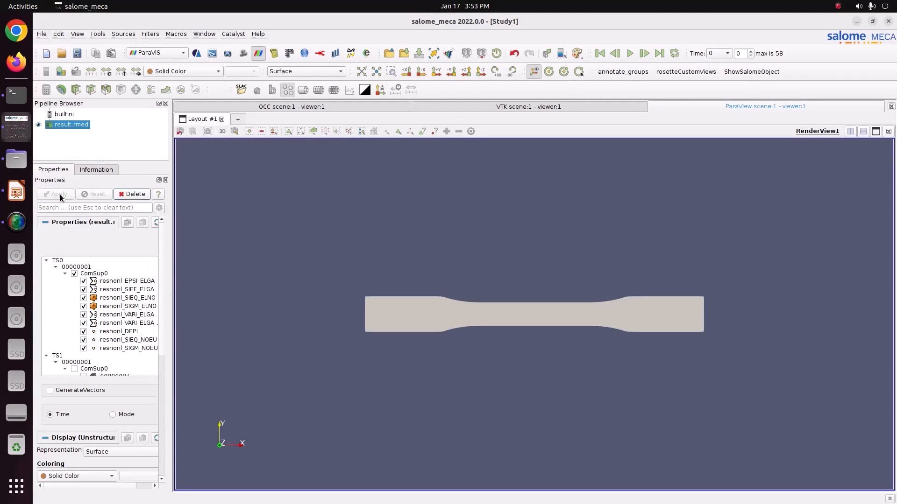
Color the specimen by the resnonl_DEPL field and play the results through all time steps
left_click(181, 71)
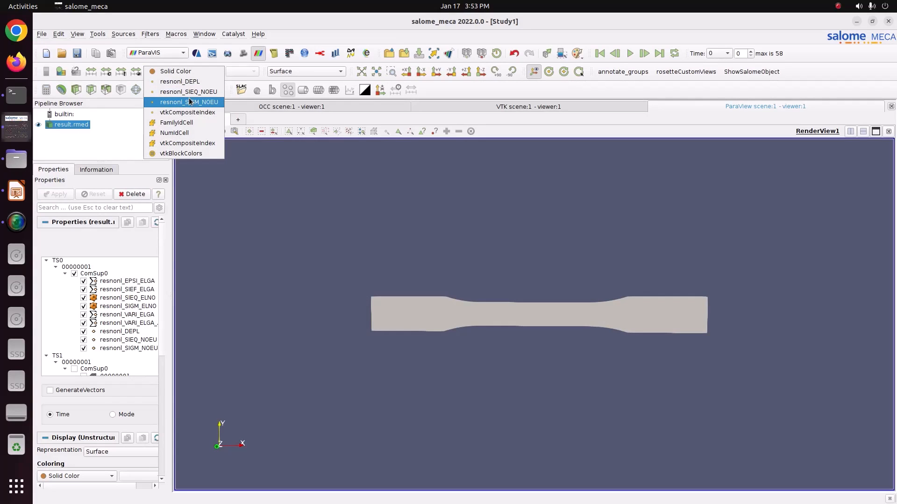
left_click(180, 81)
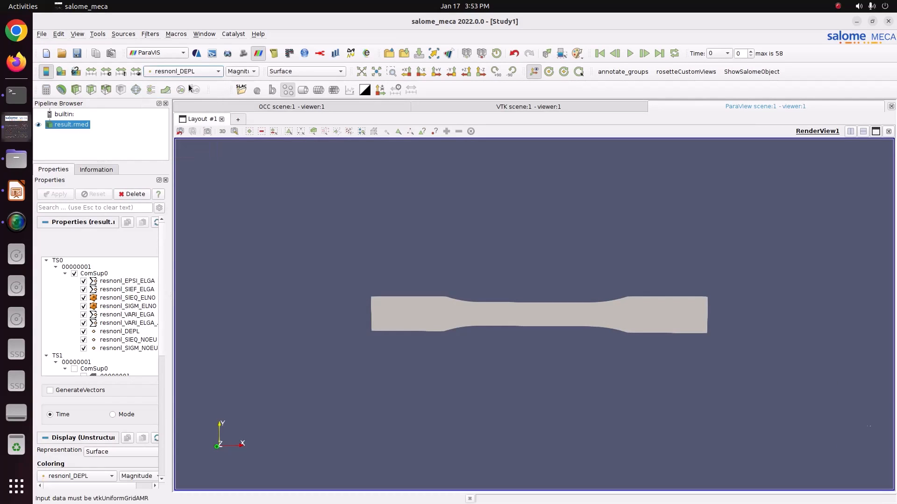
left_click(626, 55)
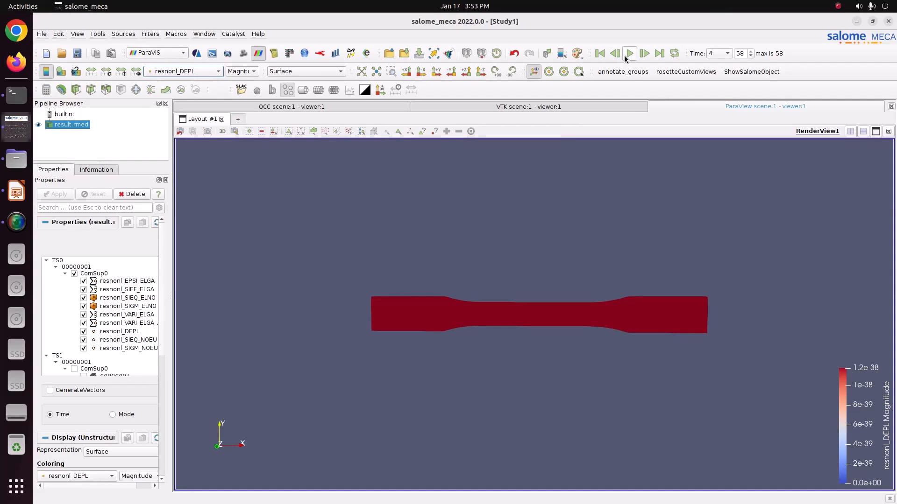
View the resnonl_SIEQ_NOEU stress field on the specimen and switch the coloring back to resnonl_DEPL
left_click(214, 72)
left_click(203, 86)
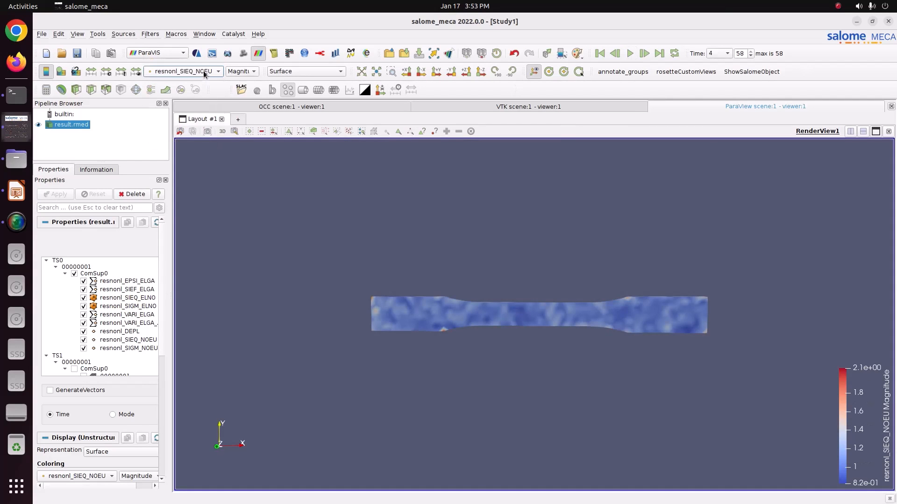
left_click(206, 72)
left_click(206, 58)
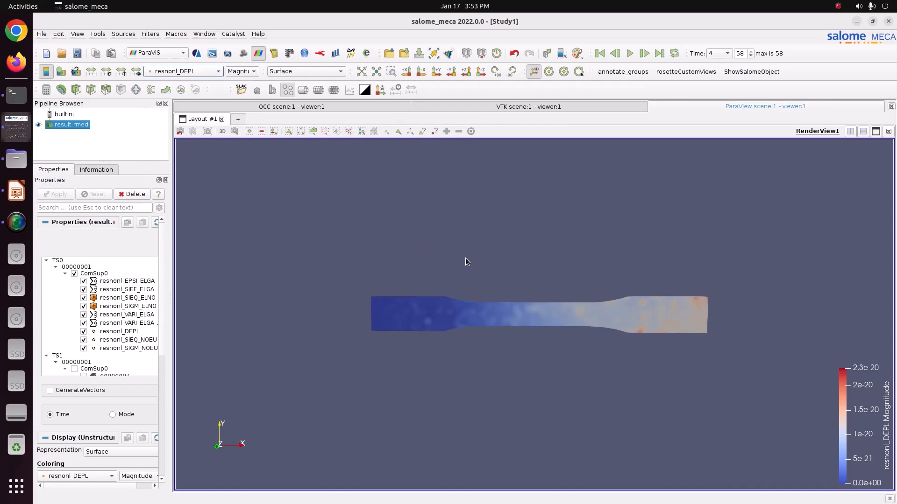
Color the displacement field by its DX component and view the specimen from an angle
left_click_drag(465, 261, 296, 114)
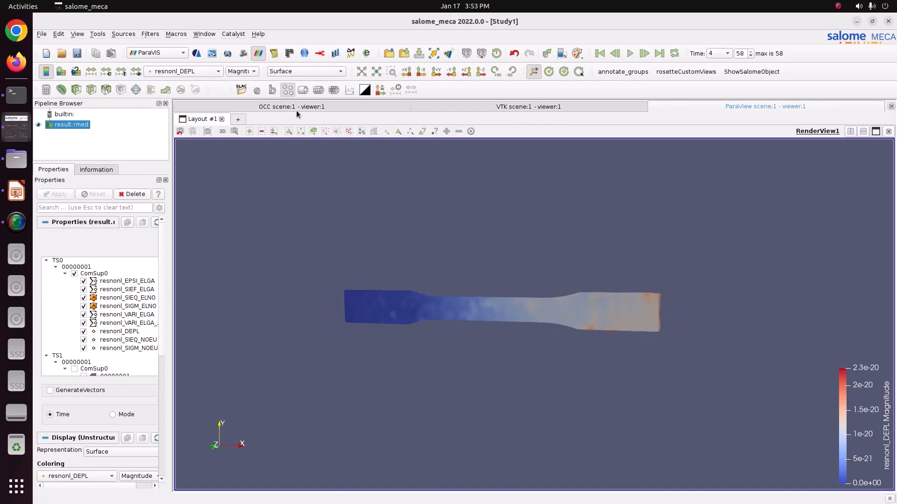
left_click(241, 71)
left_click(235, 81)
left_click_drag(354, 220, 374, 234)
Try the Point Gaussian representation with the DY displacement component and restore the Surface representation
left_click(288, 71)
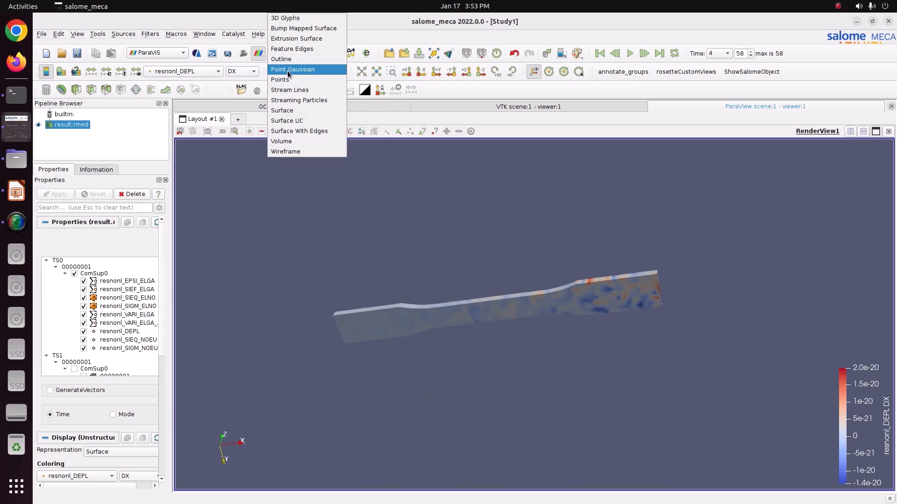
left_click(288, 69)
left_click(242, 71)
left_click(246, 82)
left_click(285, 70)
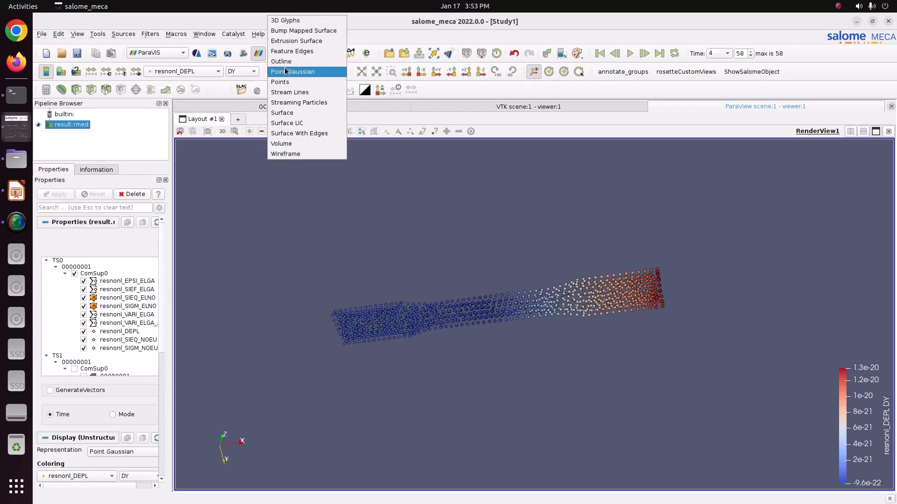
left_click(285, 113)
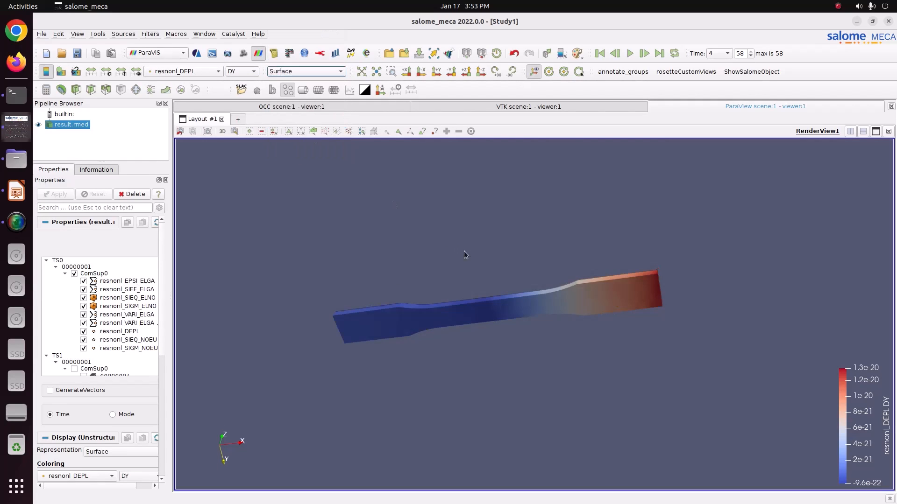
Return the displacement coloring from DY to the DX component and inspect the specimen from other angles
left_click(251, 73)
left_click(246, 68)
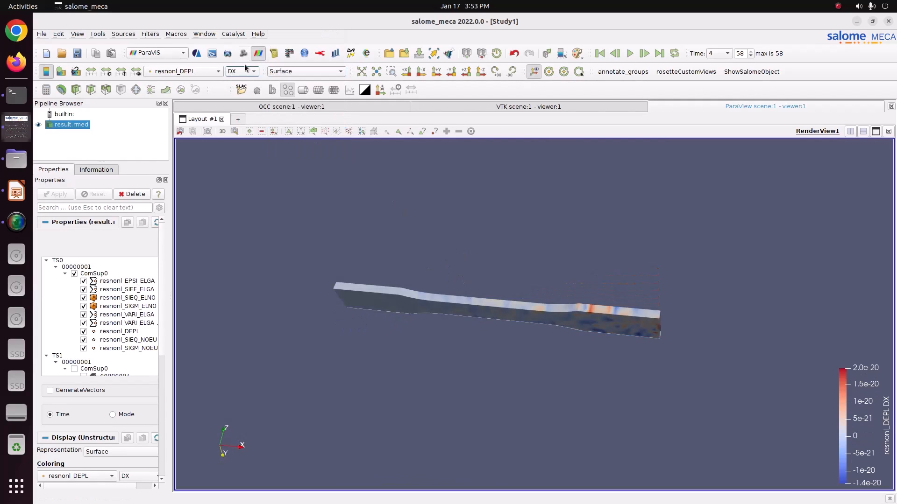
left_click_drag(357, 269, 317, 383)
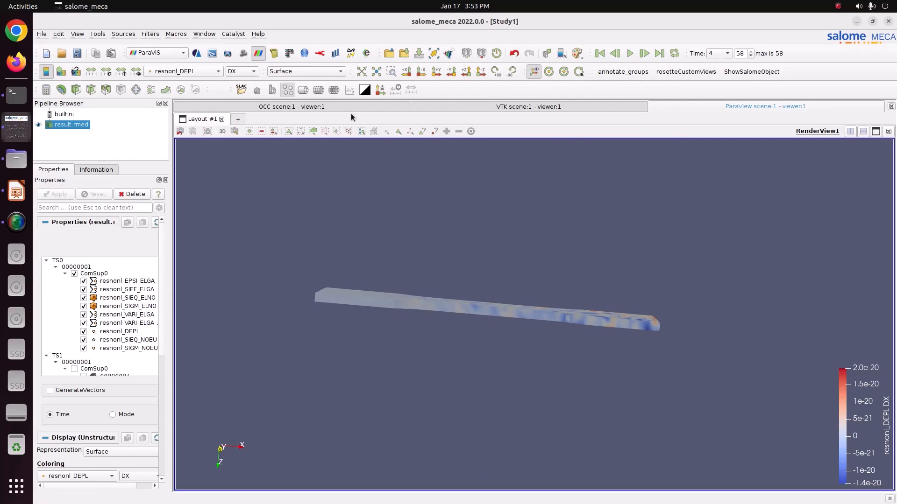
Add a Warp By Vector filter on resnonl_DEPL to result.rmed, apply it with an exaggerated scale factor, and increase that factor further
left_click(166, 89)
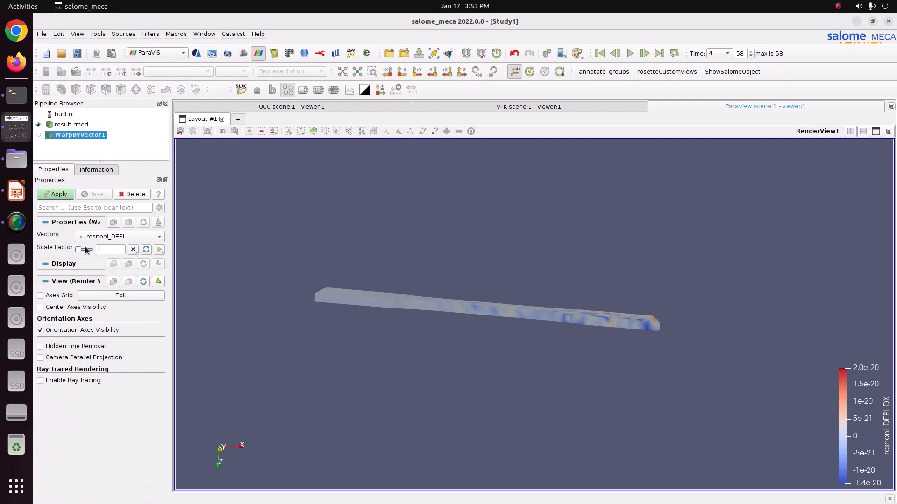
left_click_drag(87, 251, 83, 253)
left_click(62, 195)
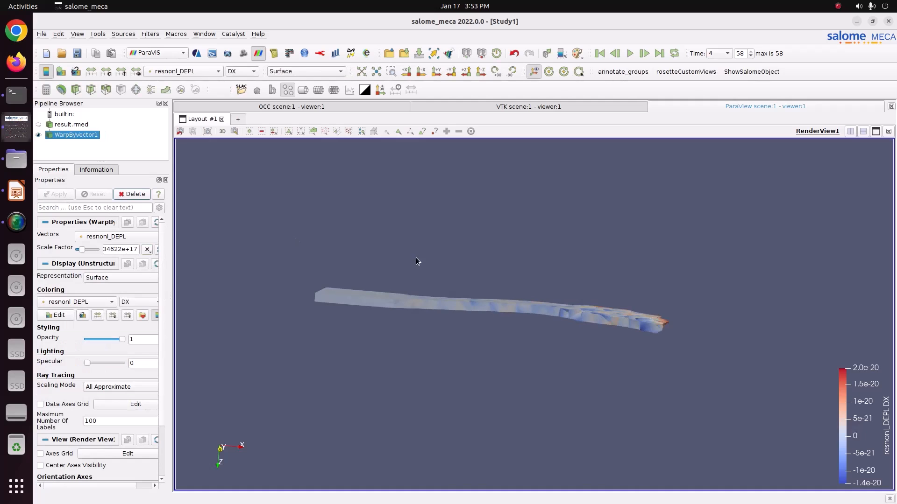
left_click_drag(416, 261, 449, 271)
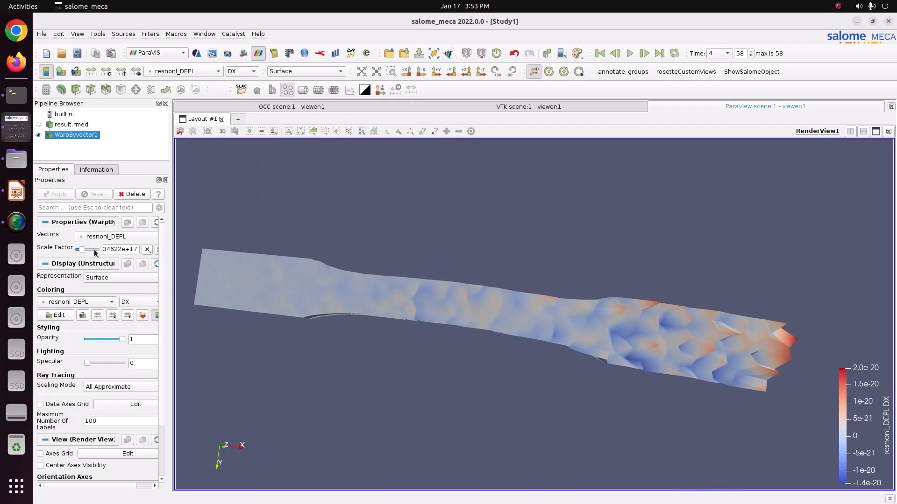
left_click_drag(84, 252, 88, 251)
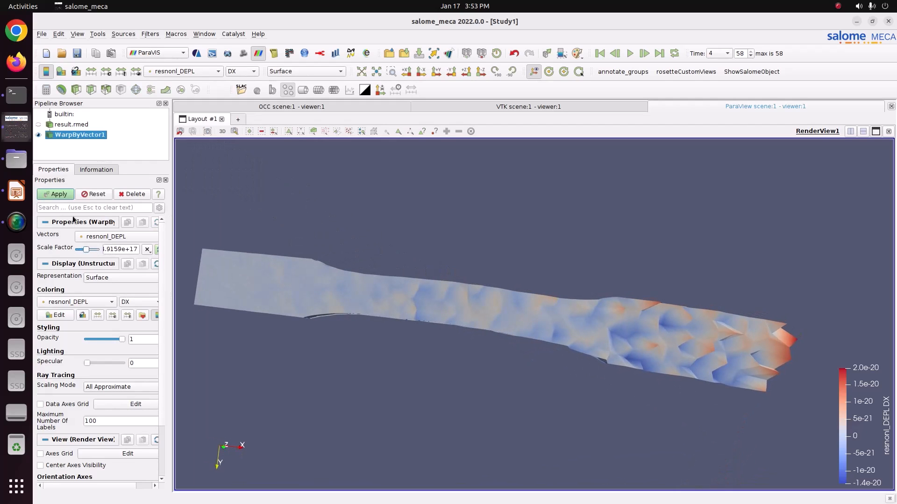
left_click(65, 196)
Compare the Magnitude and DX displacement colorings on the warped specimen, ending with DX, and inspect it from other angles
left_click_drag(429, 229, 392, 276)
left_click(241, 71)
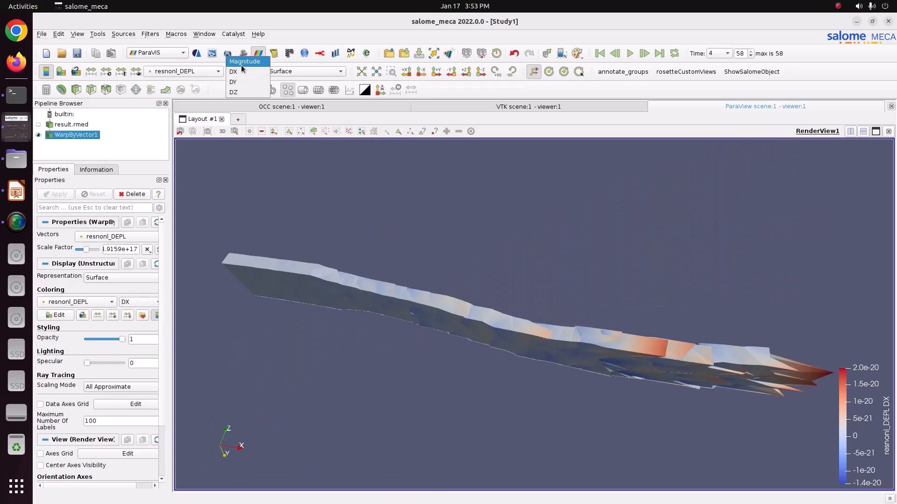
left_click(241, 62)
left_click(247, 71)
left_click(242, 81)
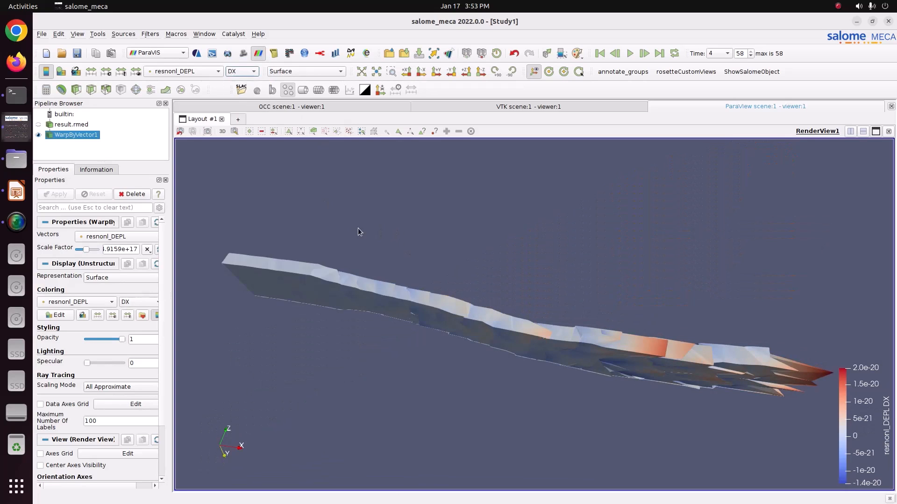
left_click_drag(360, 230, 271, 284)
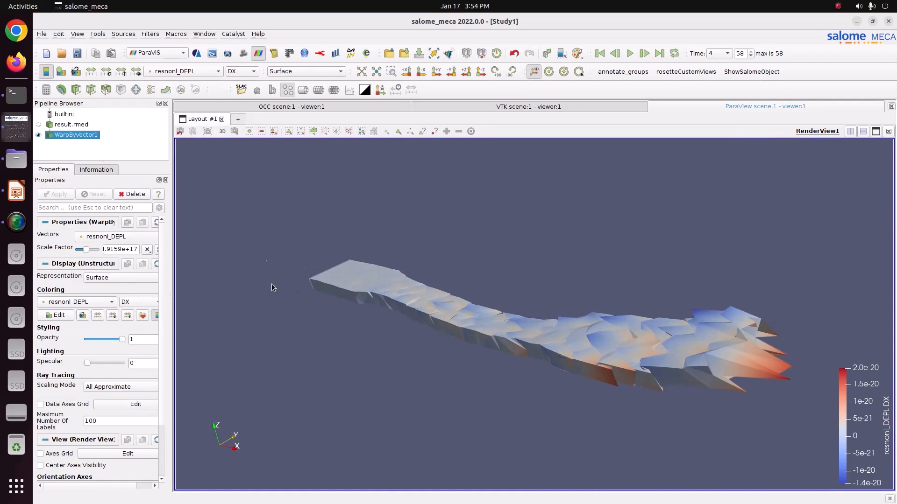
Color the warped specimen by the DY displacement component and reduce the warp scale factor to 8.938e+16
left_click(242, 71)
left_click(241, 83)
left_click_drag(327, 233, 397, 213)
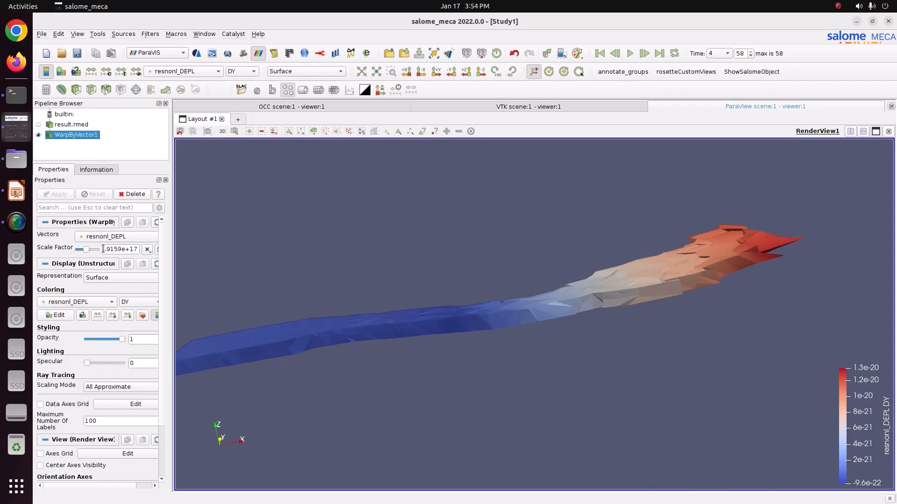
left_click_drag(86, 249, 79, 249)
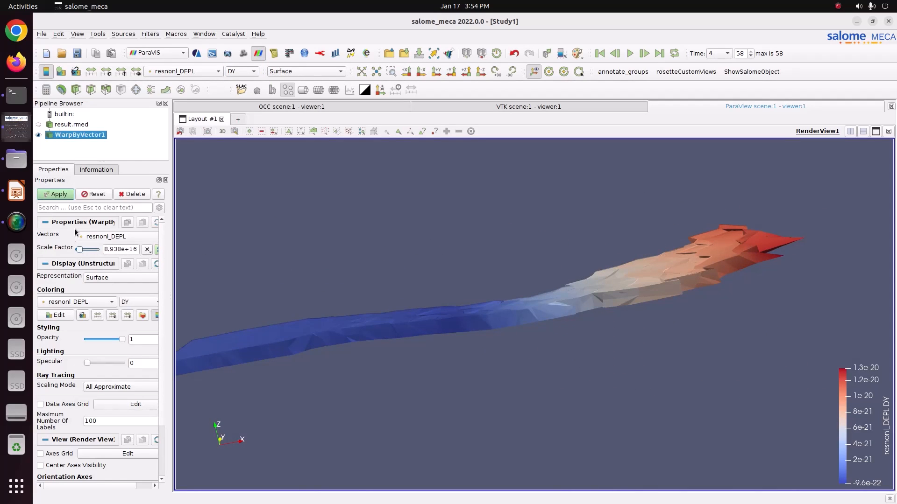
left_click(57, 197)
left_click_drag(345, 317, 439, 326)
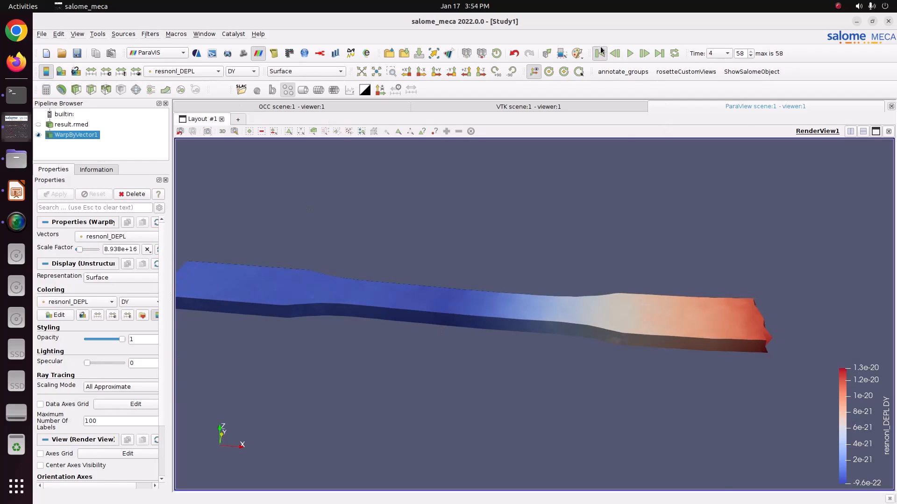
Go to the first time step, advance to time 0.1, and inspect the whole warped specimen
left_click(600, 53)
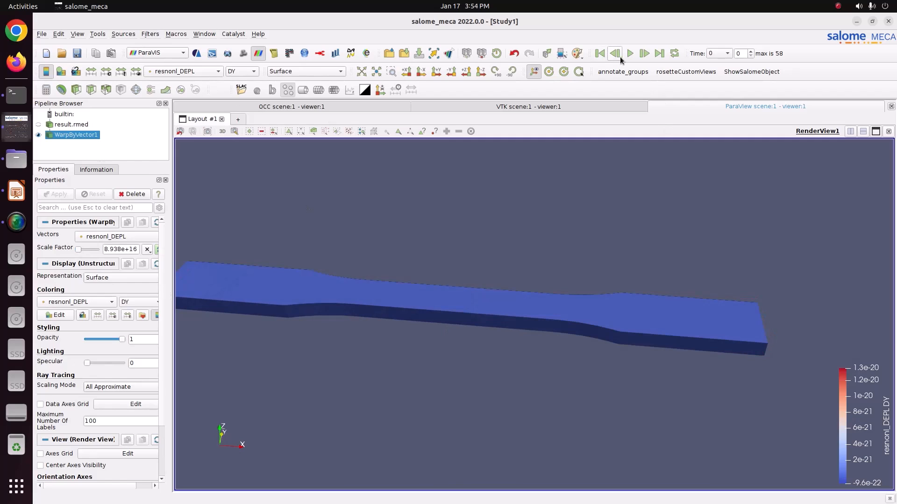
left_click(643, 60)
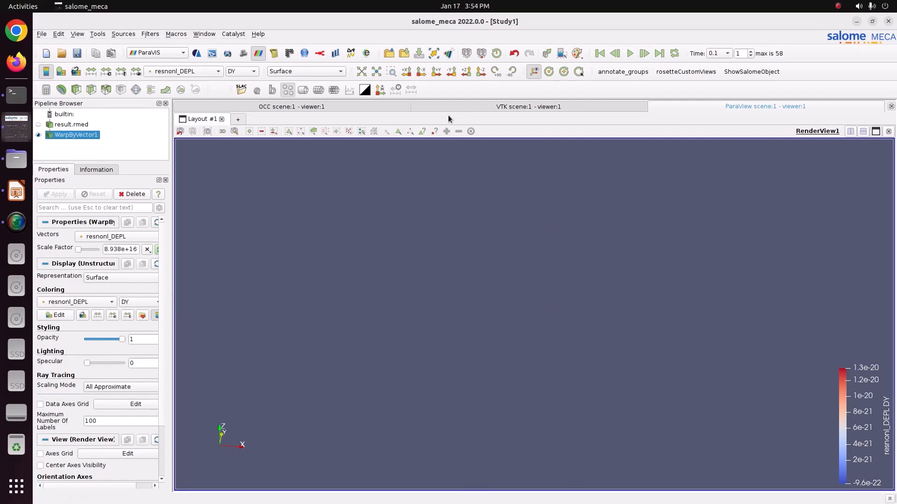
left_click(362, 72)
left_click_drag(434, 210, 521, 302)
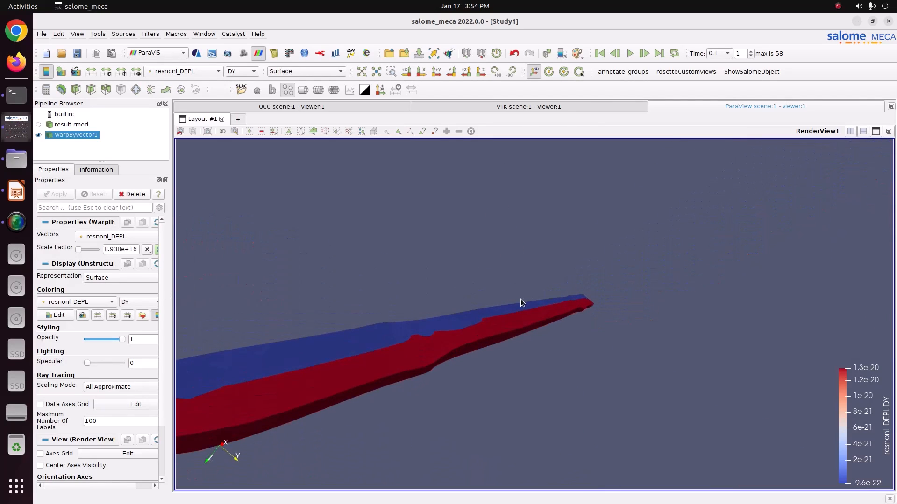
Color the warped specimen by the DX displacement component and set the warp scale factor to 5943.21
left_click(242, 71)
left_click(238, 62)
left_click_drag(370, 189, 455, 411)
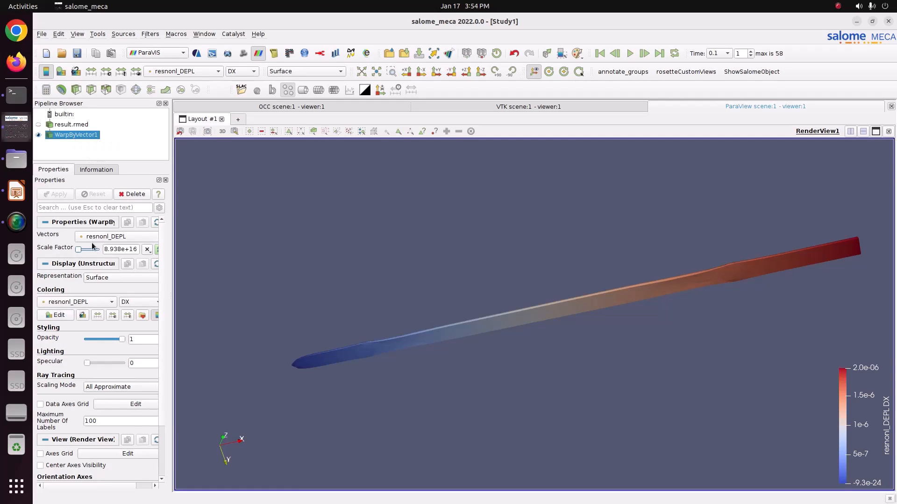
left_click_drag(78, 250, 96, 251)
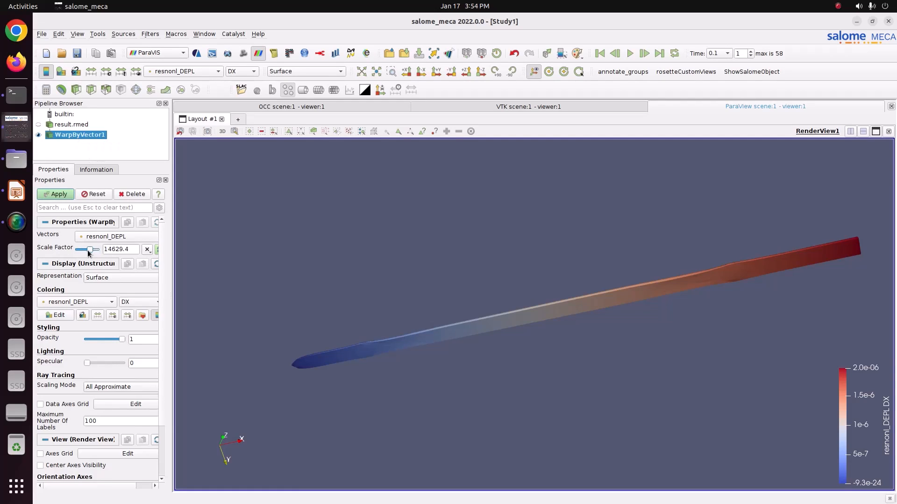
left_click_drag(96, 251, 81, 252)
left_click(65, 195)
Switch the displacement coloring to Magnitude and back to DX, and fit the warped specimen in the view
left_click(194, 73)
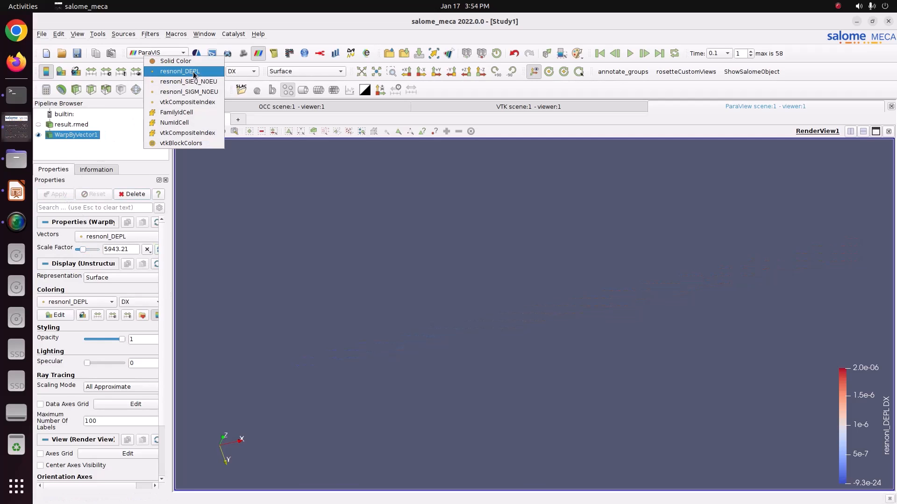
left_click(196, 77)
left_click(196, 75)
left_click(197, 65)
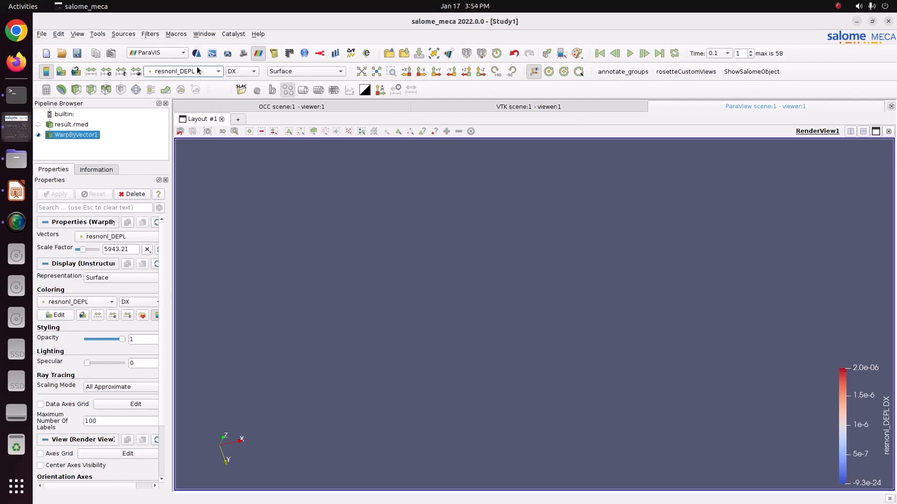
left_click(241, 71)
left_click(244, 62)
left_click(241, 71)
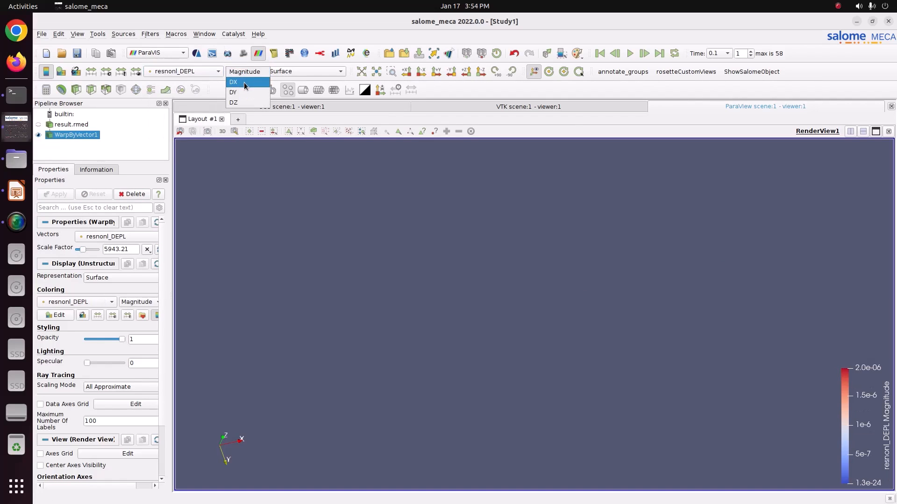
left_click(235, 82)
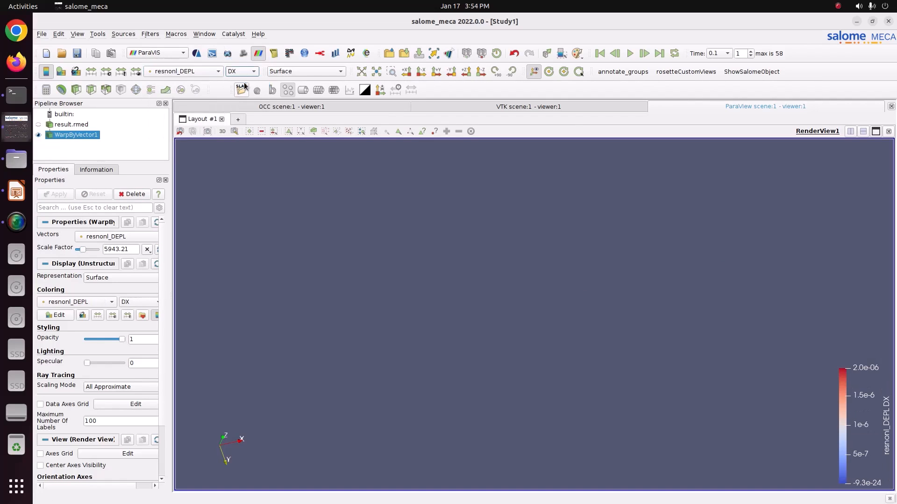
left_click(361, 71)
left_click_drag(502, 319, 423, 250)
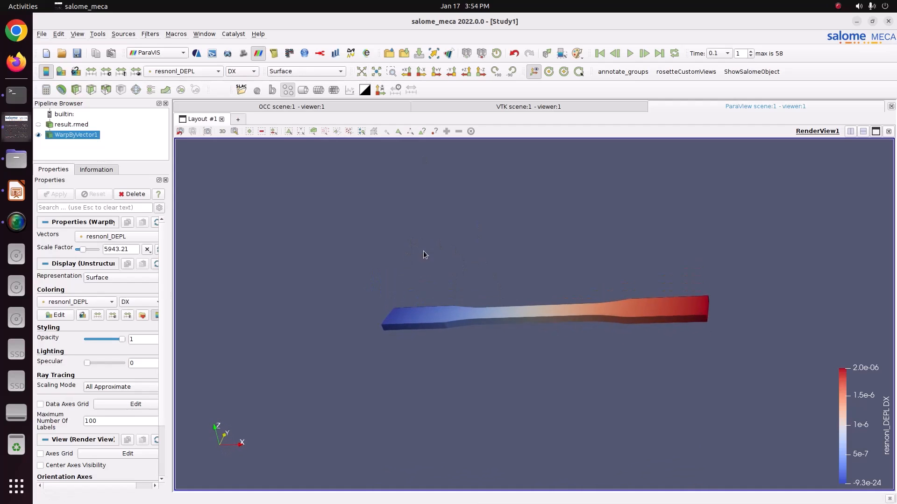
Play the DX displacement animation from the first time step and examine the specimen at the last one
left_click(600, 53)
left_click(629, 54)
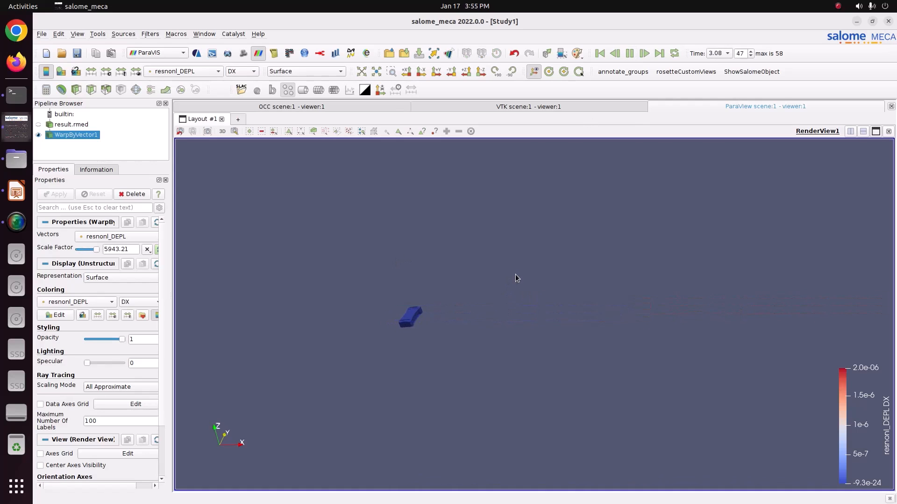
left_click_drag(517, 273, 535, 275)
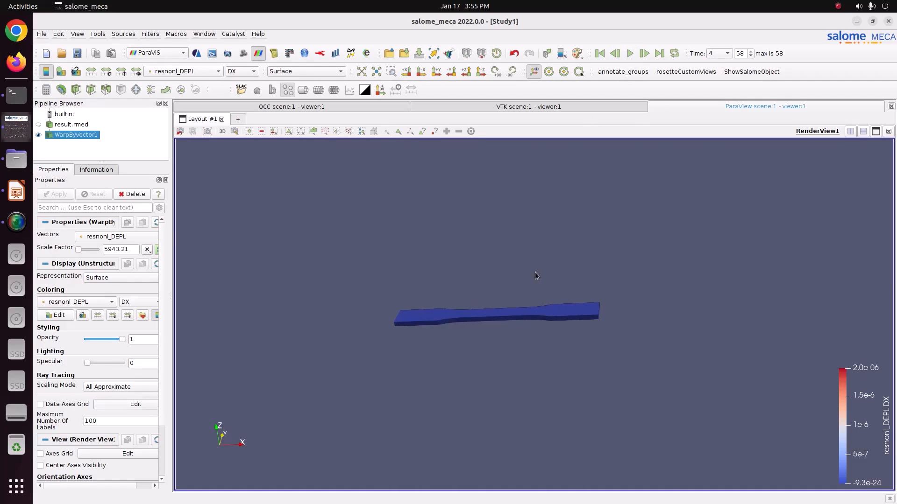
scroll(438, 256, "up", 5)
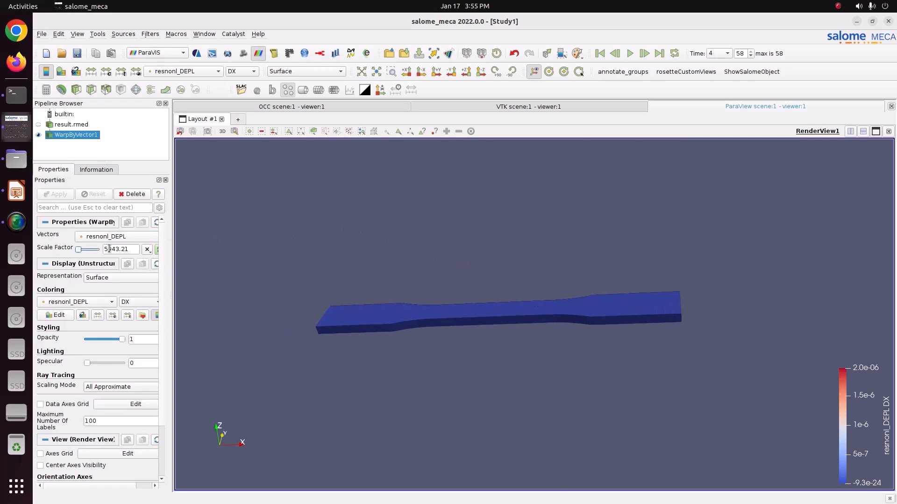
Widen the properties area and apply a warp scale factor of 100
mouse_move(77, 251)
left_mouse_down()
mouse_move(91, 253)
mouse_move(76, 254)
left_mouse_up()
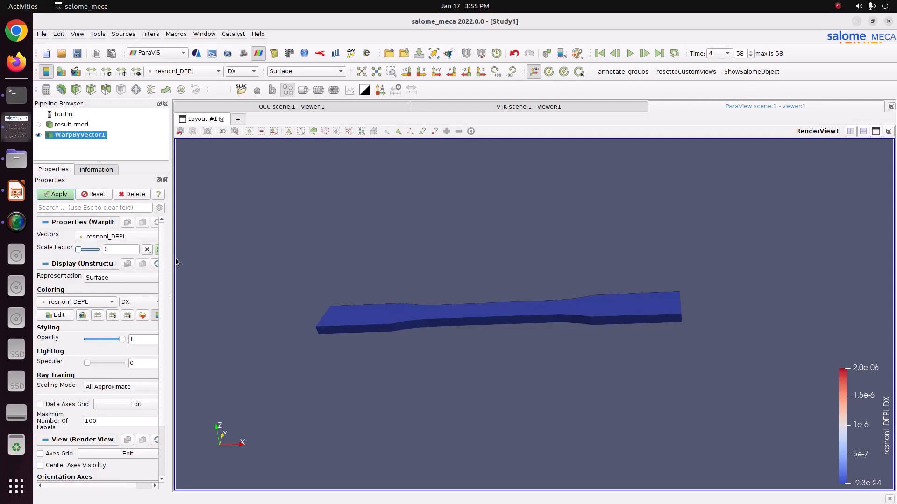
left_click_drag(170, 255, 197, 255)
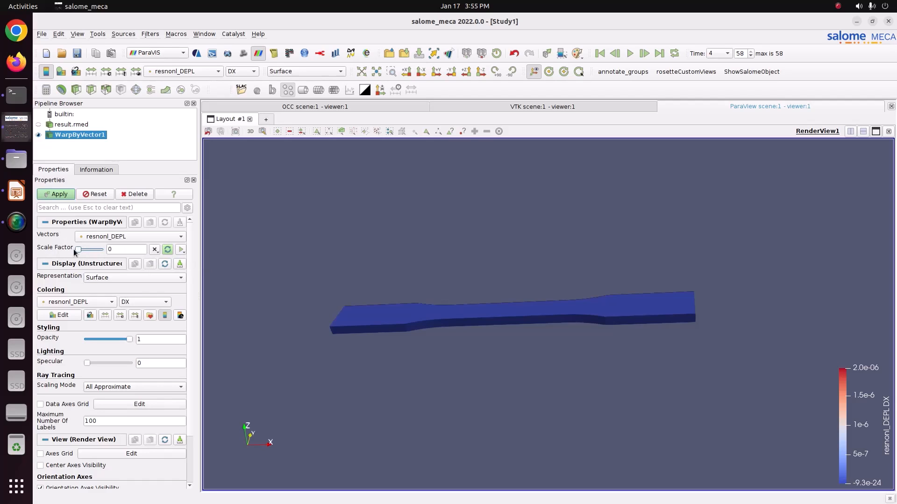
double_click(116, 246)
left_click(69, 199)
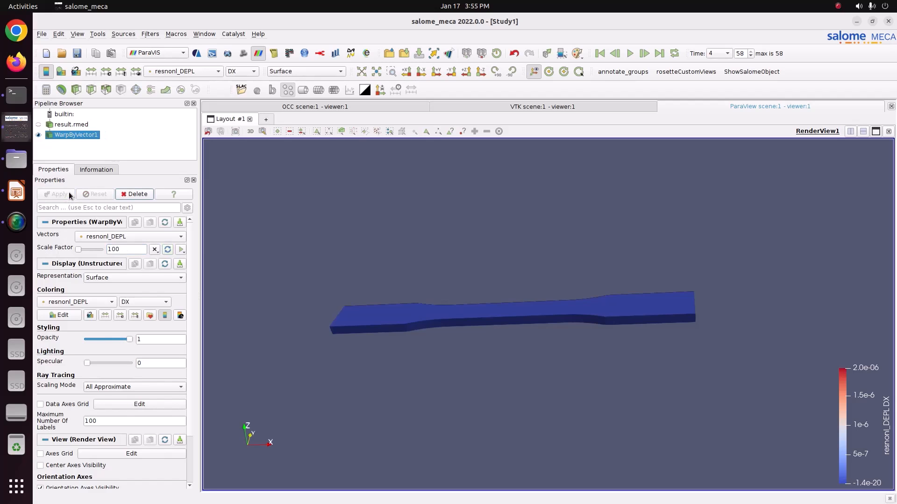
Color the specimen by DY, replay the time steps, and compare with the DX coloring before returning to DY
left_click(248, 71)
left_click(249, 77)
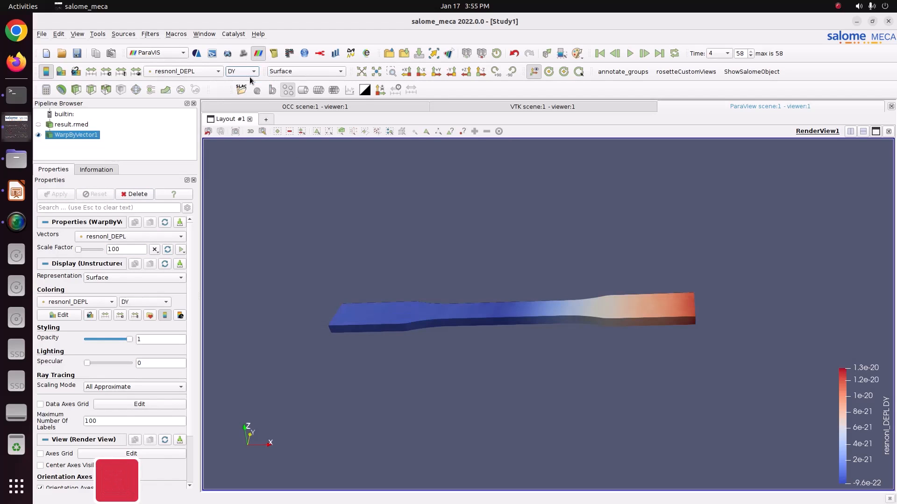
left_click(630, 53)
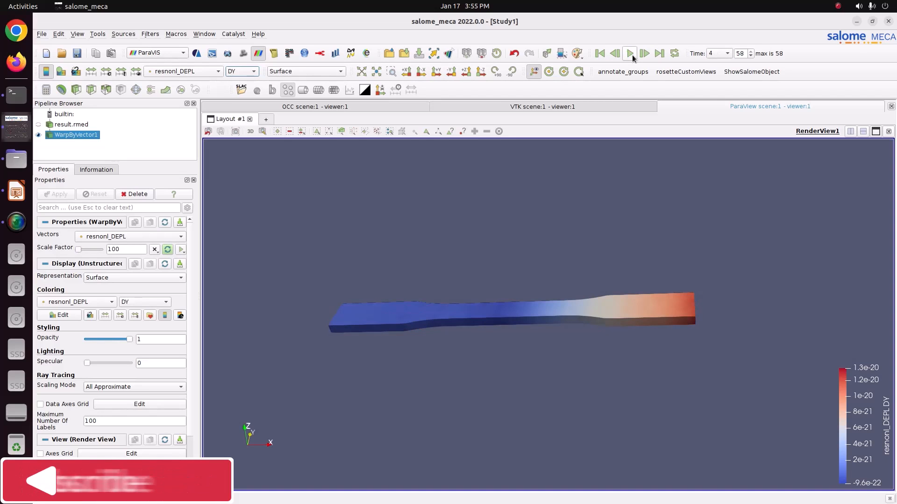
left_click(248, 72)
left_click(243, 67)
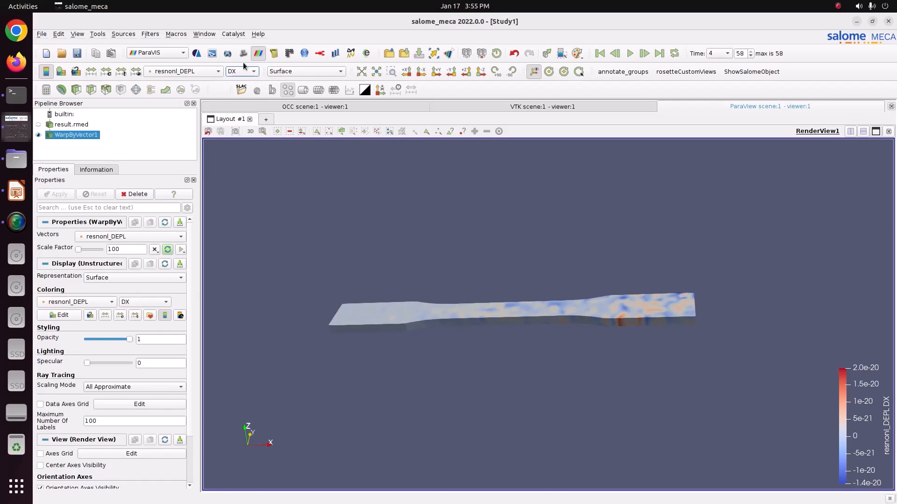
left_click(243, 70)
left_click(243, 75)
left_click(239, 82)
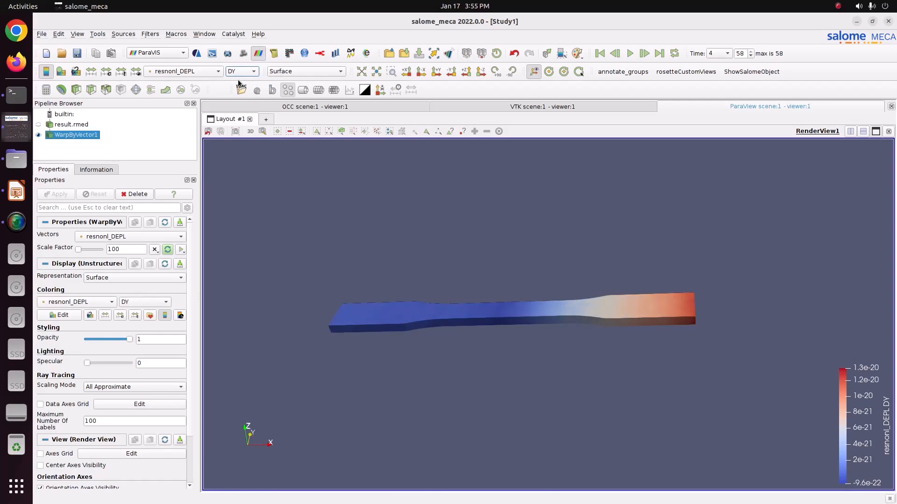
Rescale the DY color range over all timesteps with automatic rescaling disabled
left_click(123, 71)
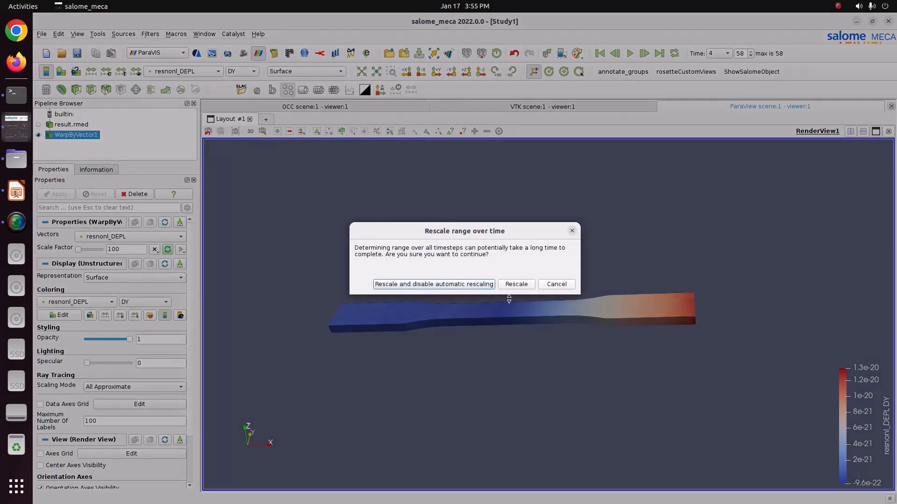
left_click(462, 286)
left_click_drag(468, 294, 500, 313)
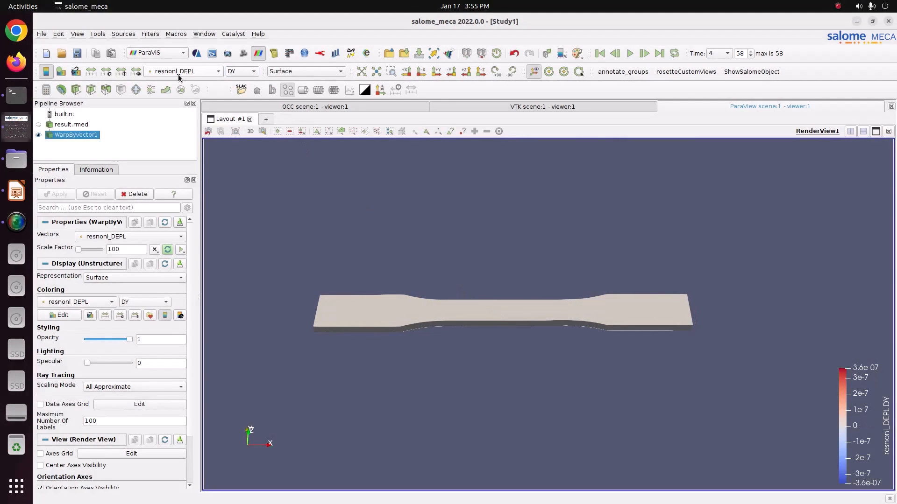
Try fitting the DY color range to the current data, then restore the range over all timesteps
left_click(201, 70)
left_click(201, 79)
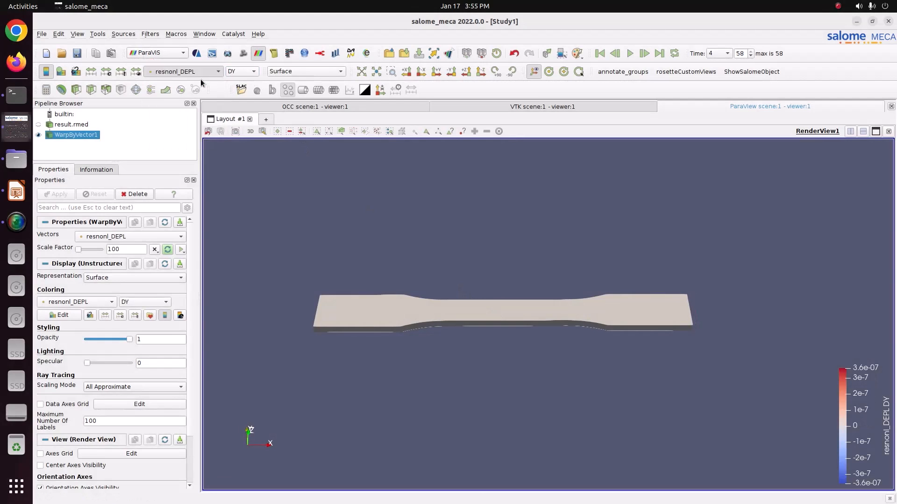
left_click(197, 73)
left_click(164, 59)
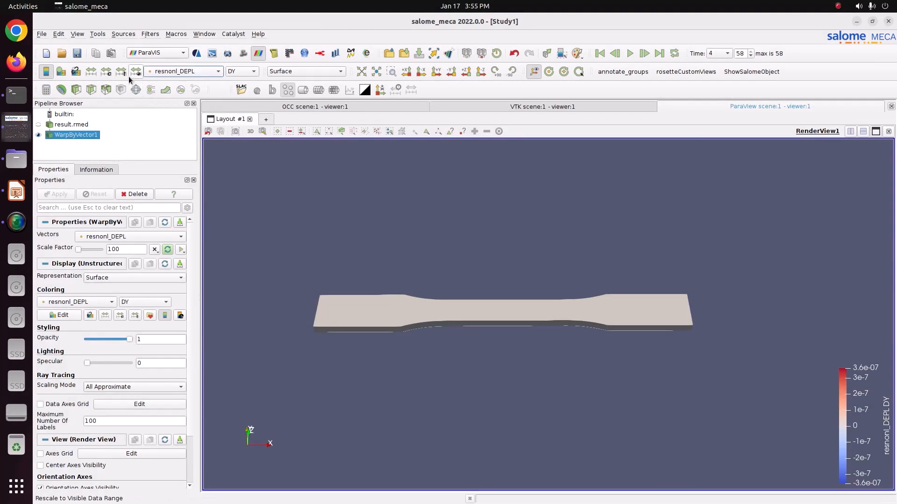
left_click(129, 75)
left_click(123, 72)
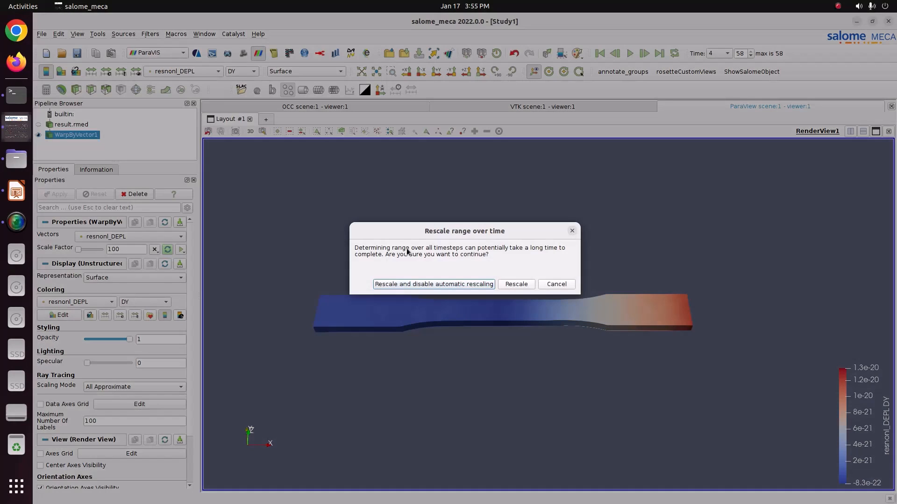
left_click(431, 284)
Color the specimen by the DX displacement component and rescale its range over all timesteps with automatic rescaling disabled
left_click(241, 71)
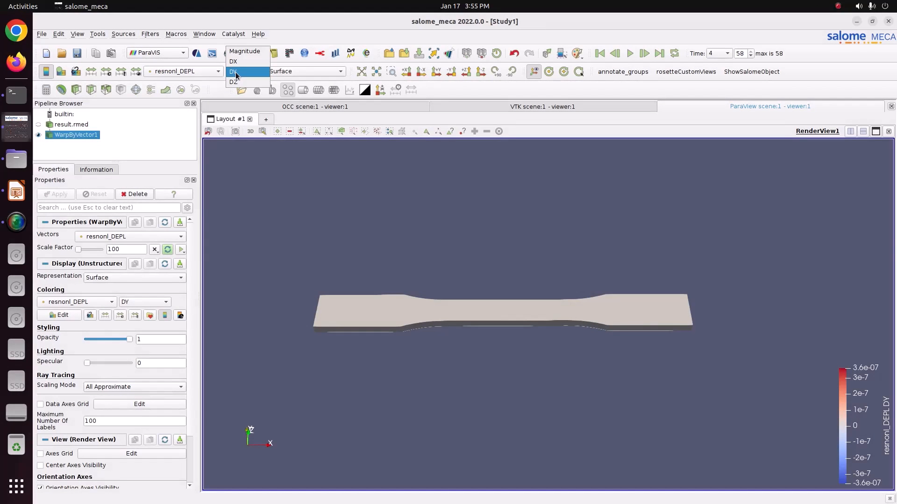
left_click(240, 61)
left_click(118, 73)
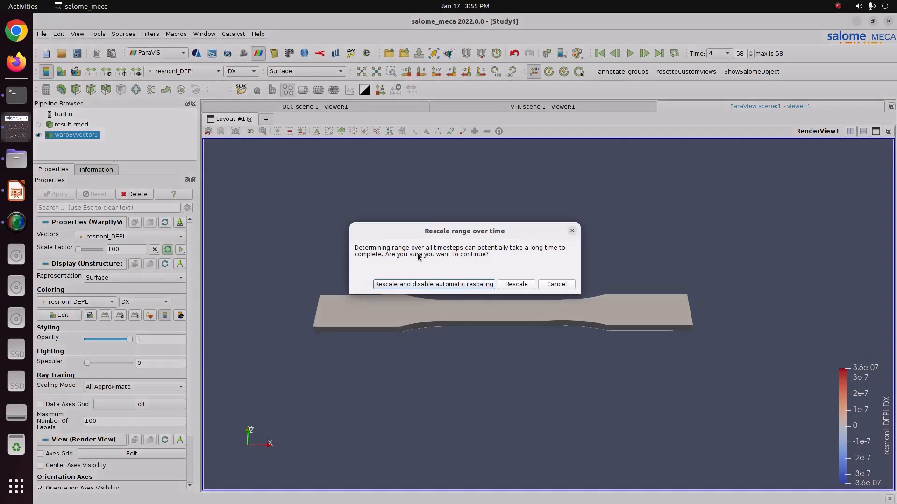
left_click(439, 287)
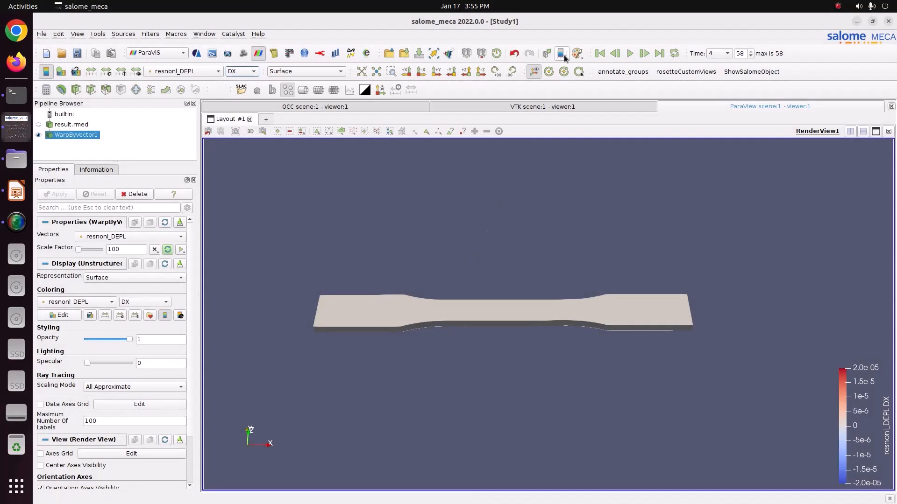
Play the DX displacement animation from the first time step with the all-timestep color range and inspect the specimen closer
left_click(602, 56)
left_click(628, 54)
left_click_drag(638, 187, 481, 332)
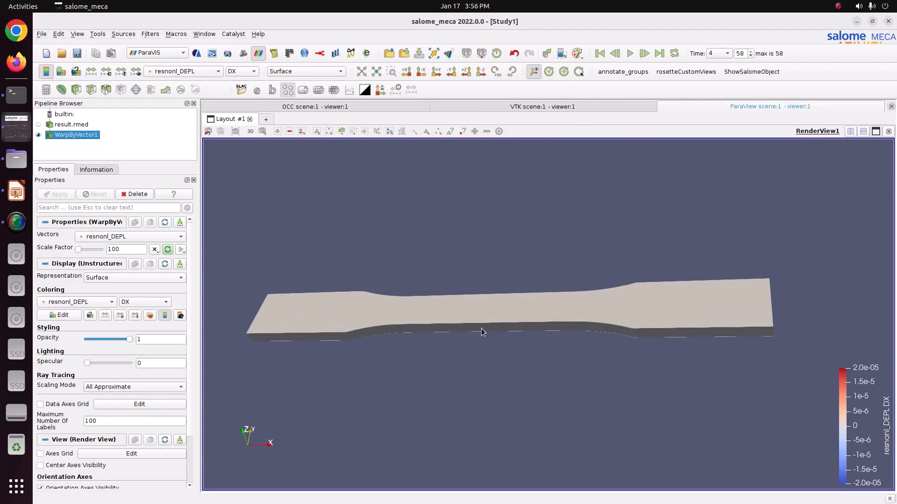
Color the warped specimen by the VMIS component of the resnonl_SIEQ_NOEU stress field
middle_click_drag(481, 329, 641, 334)
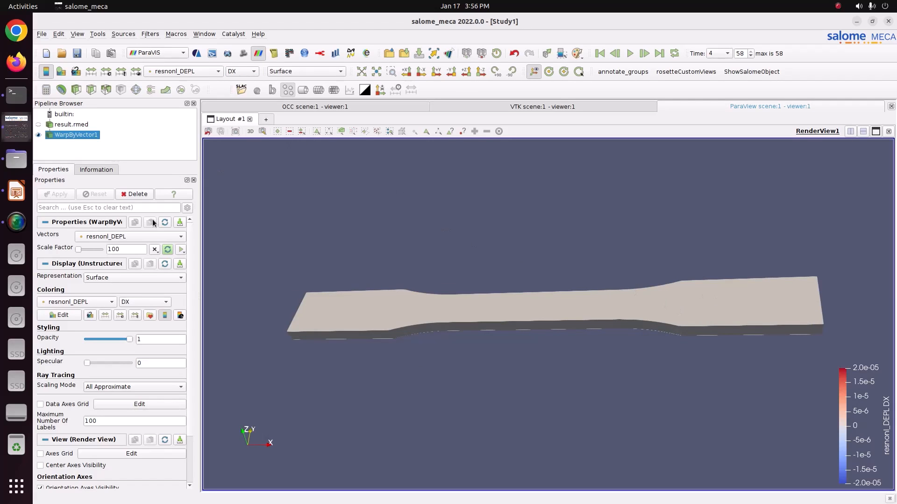
left_click(181, 73)
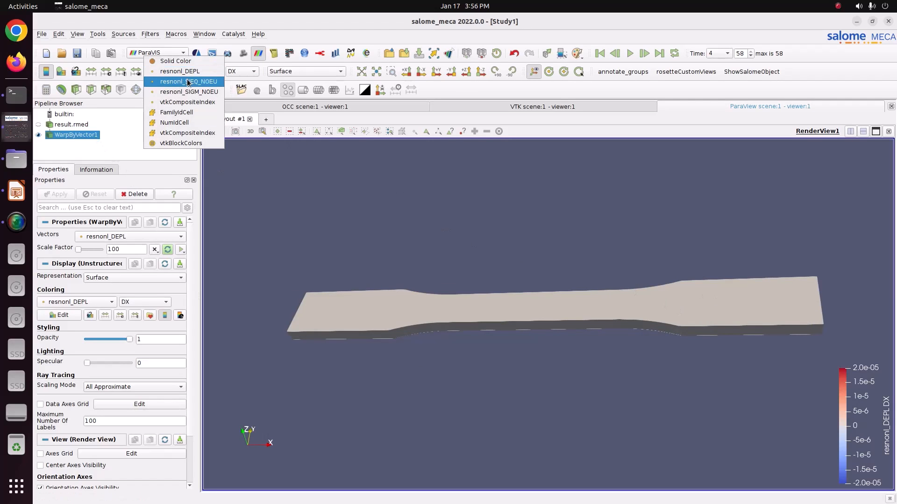
left_click(188, 81)
left_click(233, 73)
left_click(236, 82)
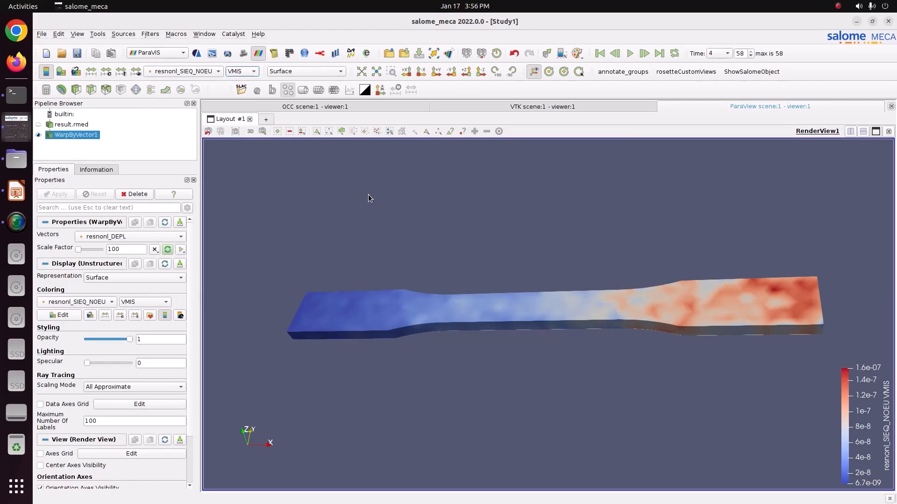
Rescale the VMIS color range over all timesteps with automatic rescaling disabled and move the color legend higher in the render view
middle_click_drag(368, 198, 350, 188)
left_click(121, 71)
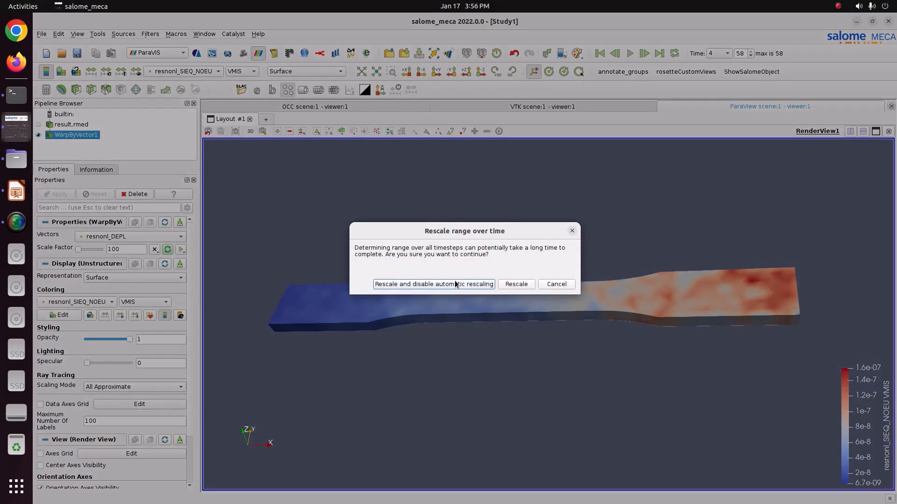
left_click(455, 284)
left_click_drag(877, 406, 859, 204)
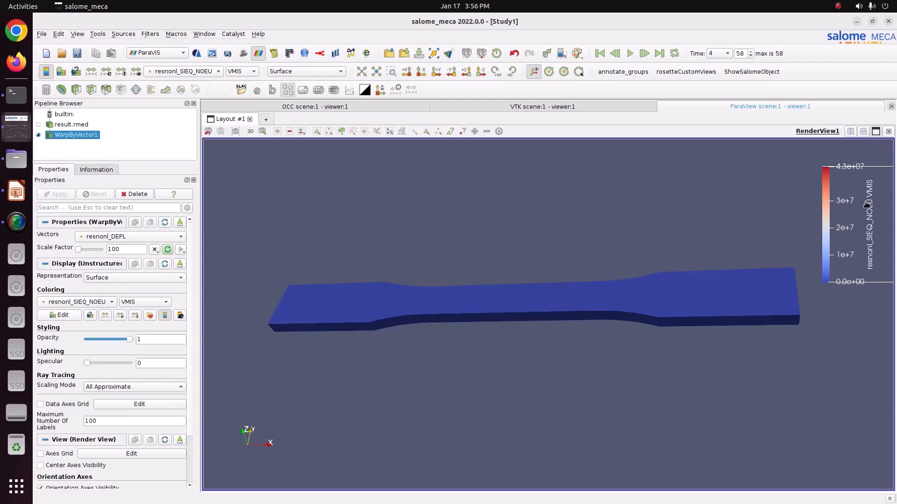
Play the VMIS stress animation of the warped specimen from the first time step
left_click(606, 57)
left_click(630, 58)
middle_click_drag(540, 273, 220, 206)
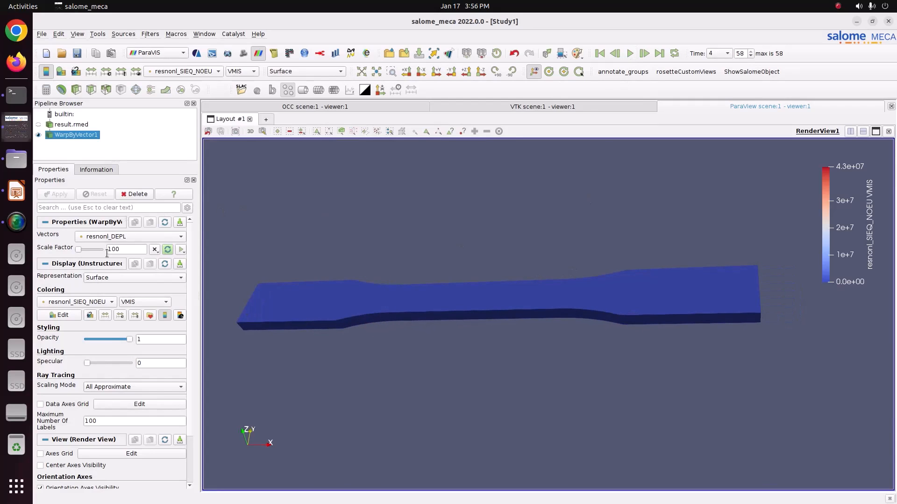
Set the warp scale factor to 500, apply it, and replay the stress animation from the first time step
double_click(146, 250)
type("50")
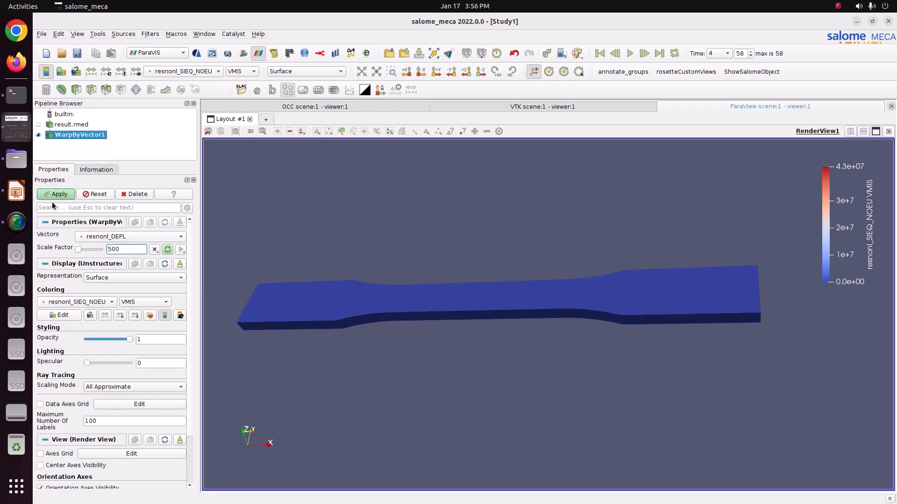
left_click(55, 199)
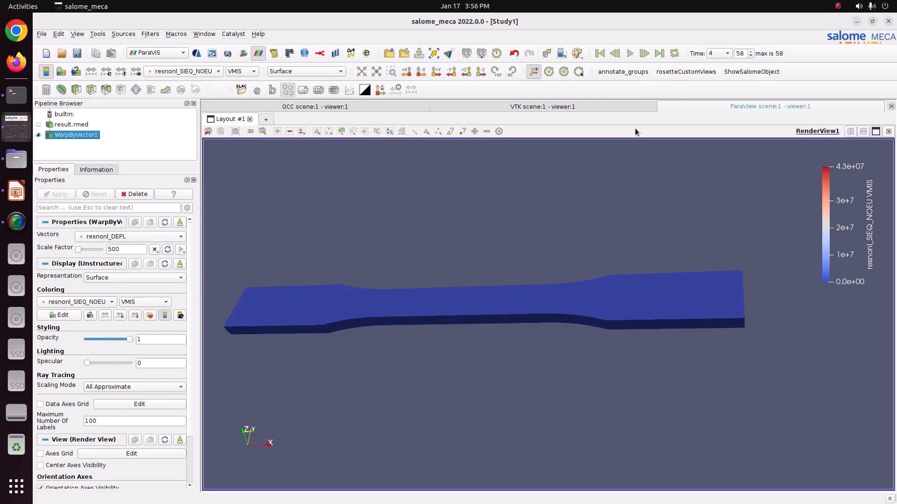
left_click(600, 54)
left_click(628, 55)
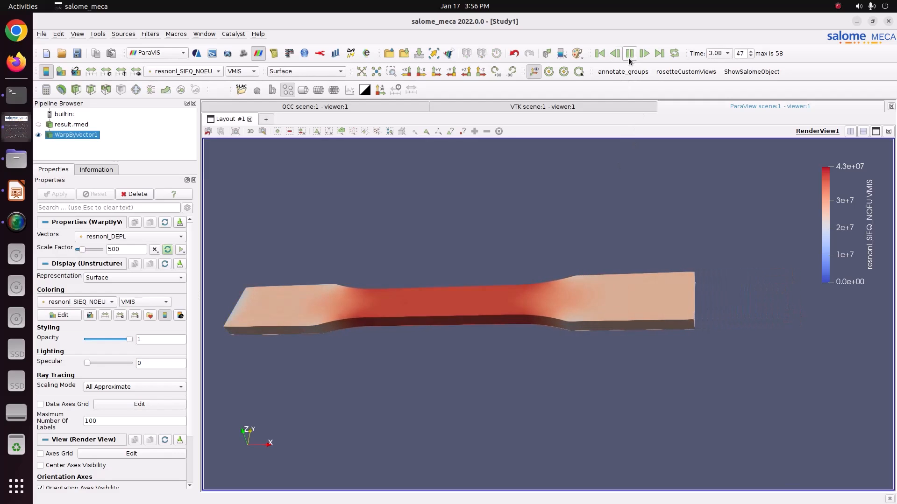
View the specimen face-on in the XY plane and play the VMIS animation from the first time step
left_click_drag(632, 251, 619, 256)
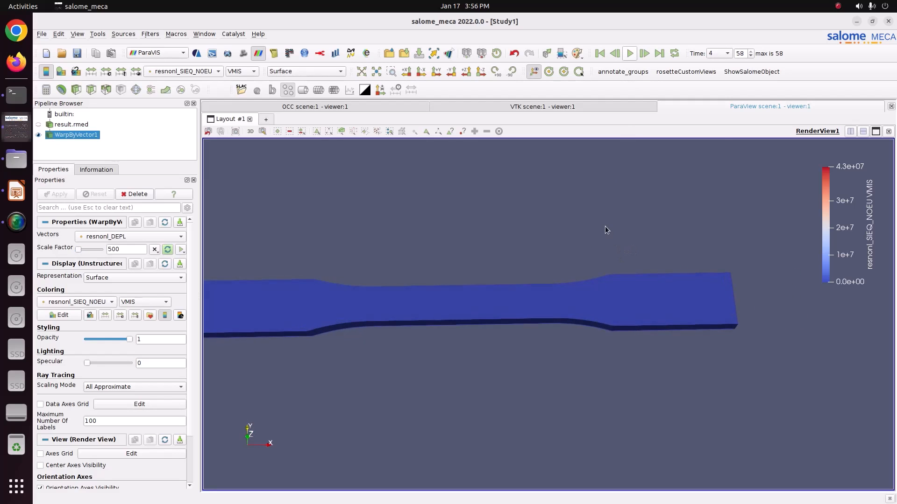
left_click(406, 72)
left_click(435, 72)
left_click(450, 72)
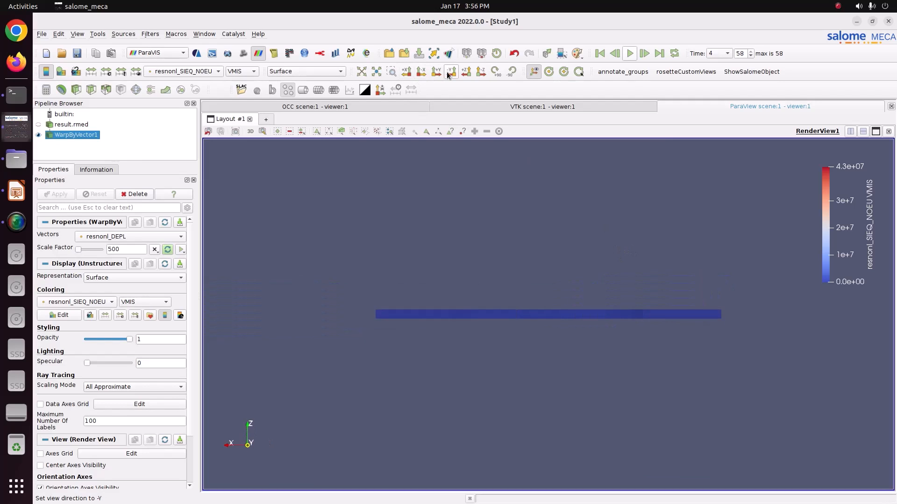
left_click(465, 72)
scroll(463, 283, "up", 5)
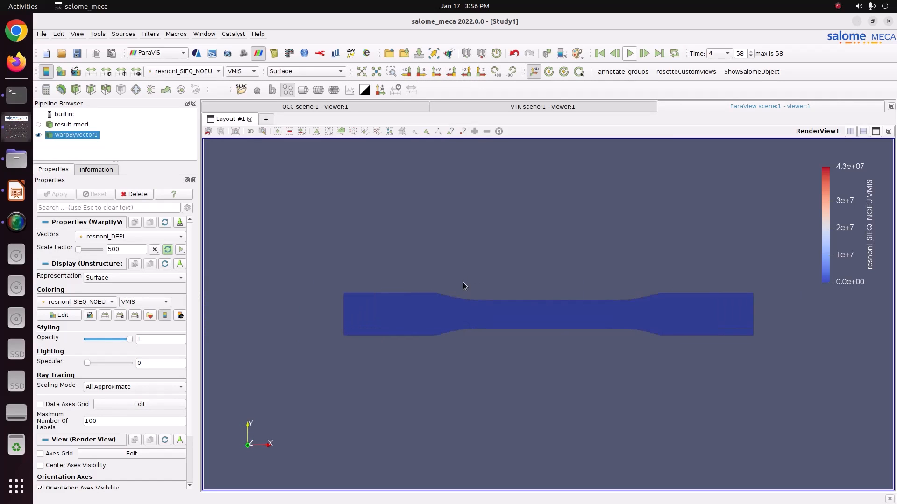
left_click(594, 55)
left_click(627, 54)
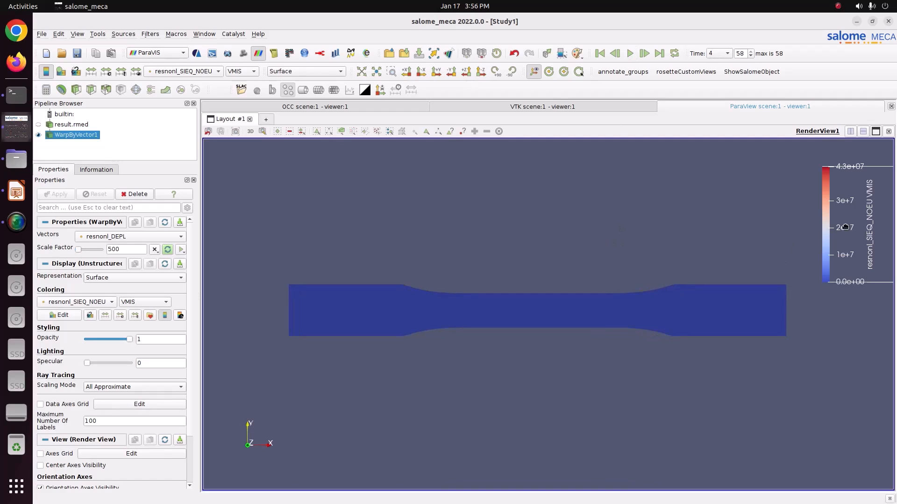
Shift the color legend slightly and look through the available equivalent stress components, keeping VMIS
left_click_drag(845, 228, 831, 235)
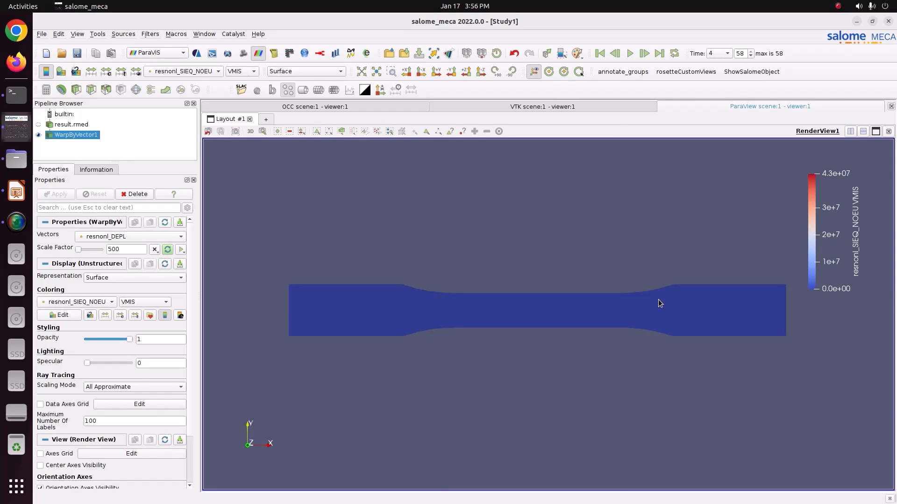
left_click(251, 71)
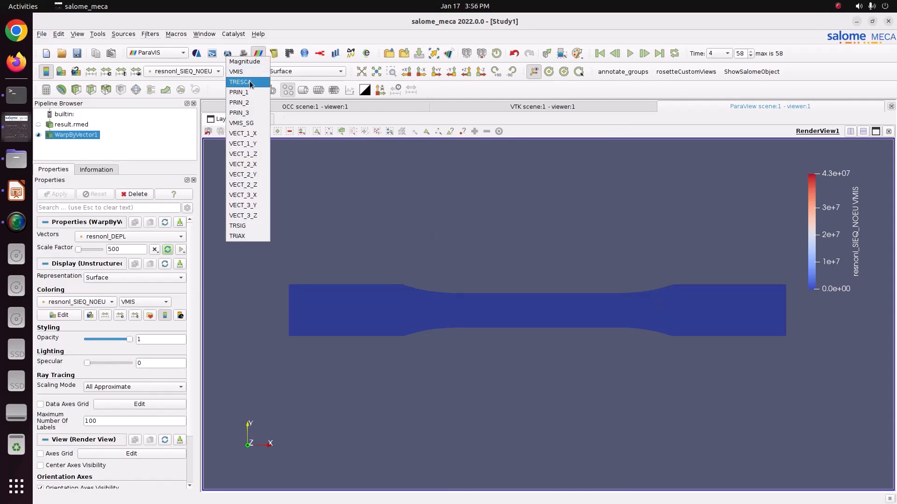
left_click(249, 81)
left_click(248, 76)
left_click(246, 61)
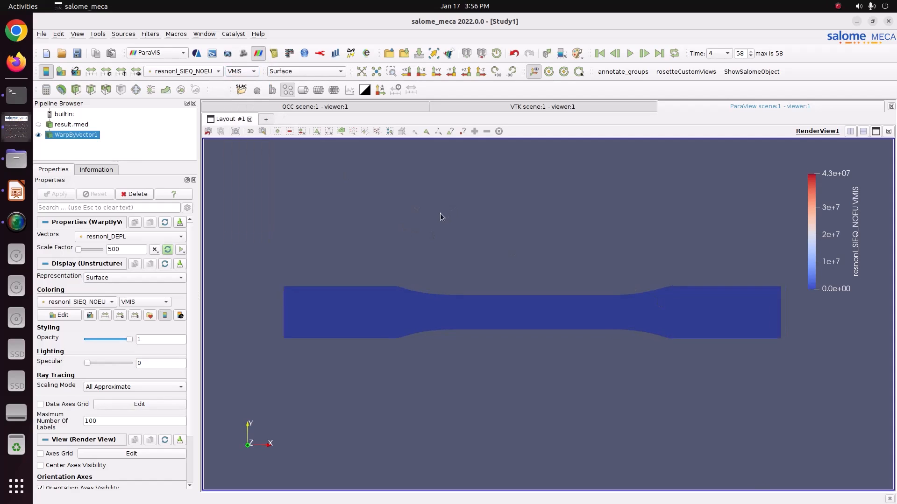
Delete the WarpByVector1 filter from the pipeline, leaving the result.rmed source
right_click(66, 134)
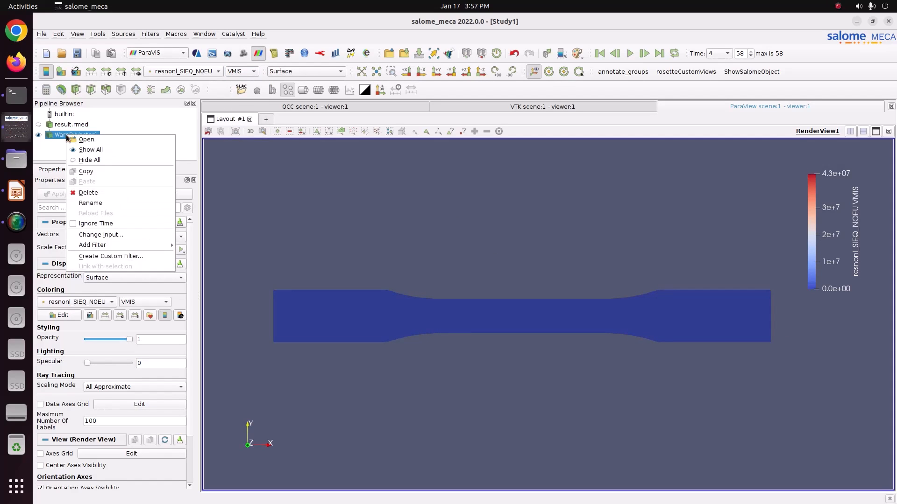
left_click(89, 136)
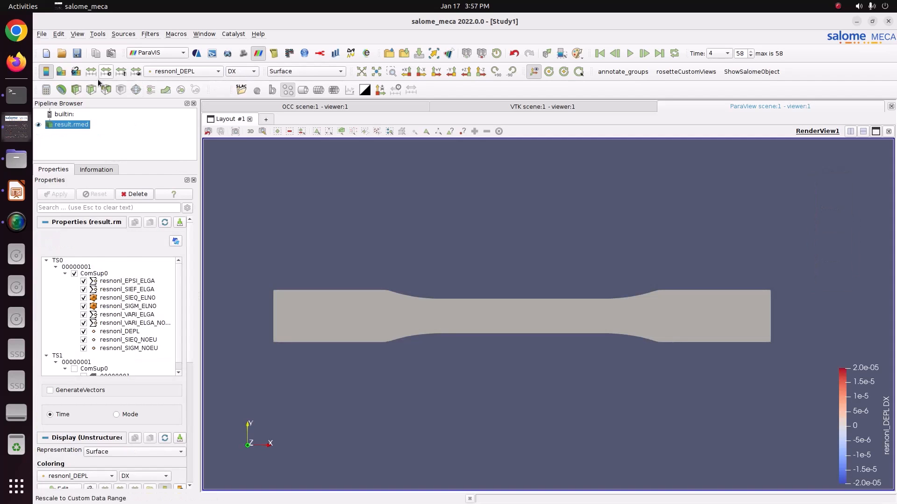
right_click(67, 125)
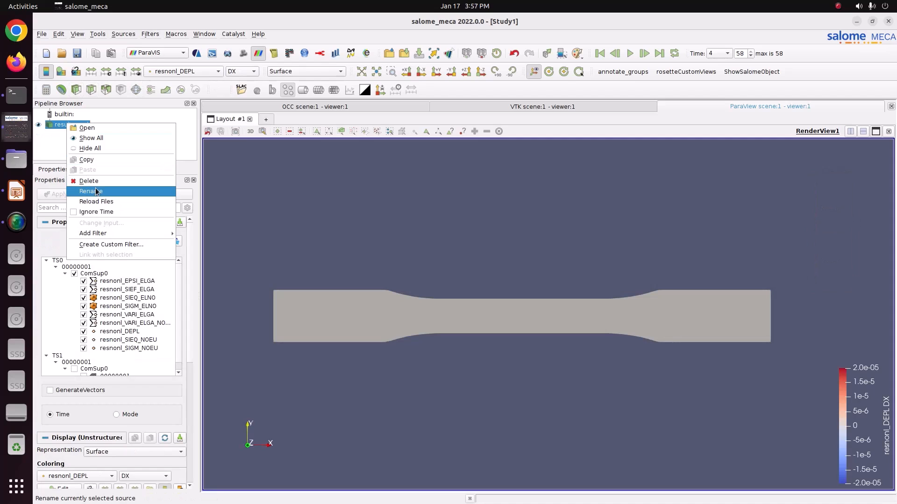
left_click(345, 159)
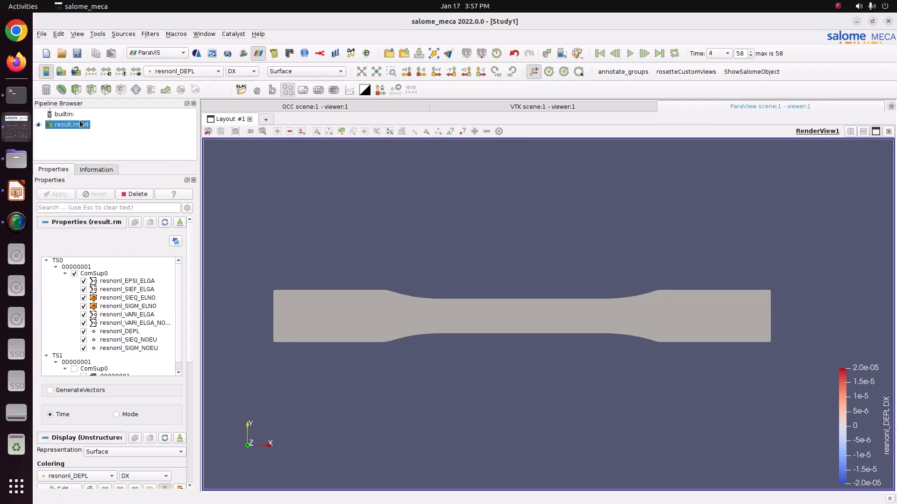
Search the filters for "plot" and add Plot Data Over Time to result.rmed
left_click(150, 33)
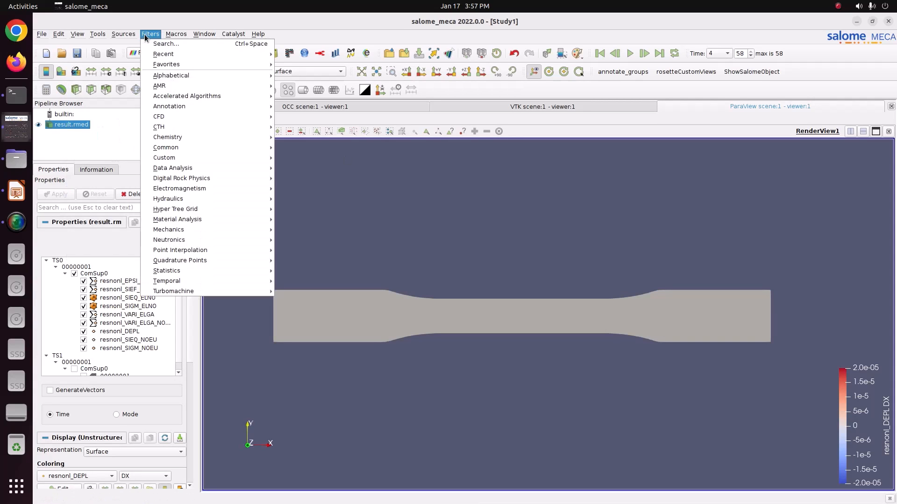
left_click(148, 42)
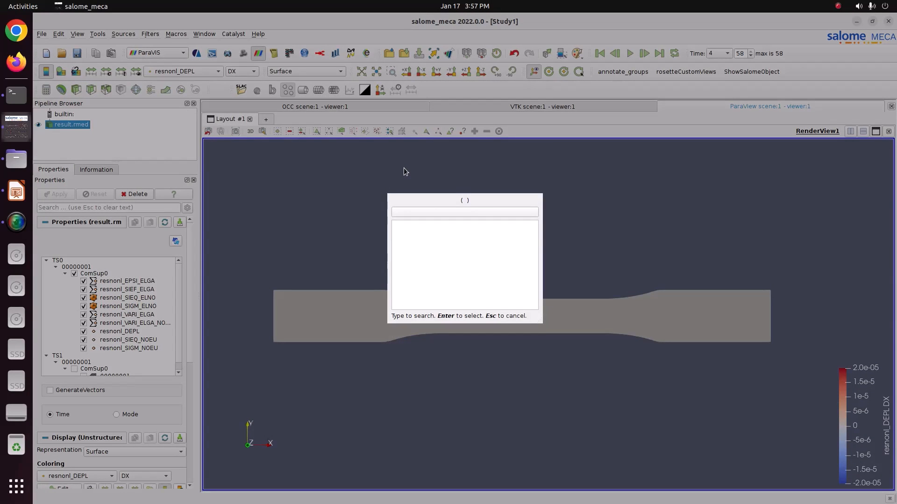
type("plot")
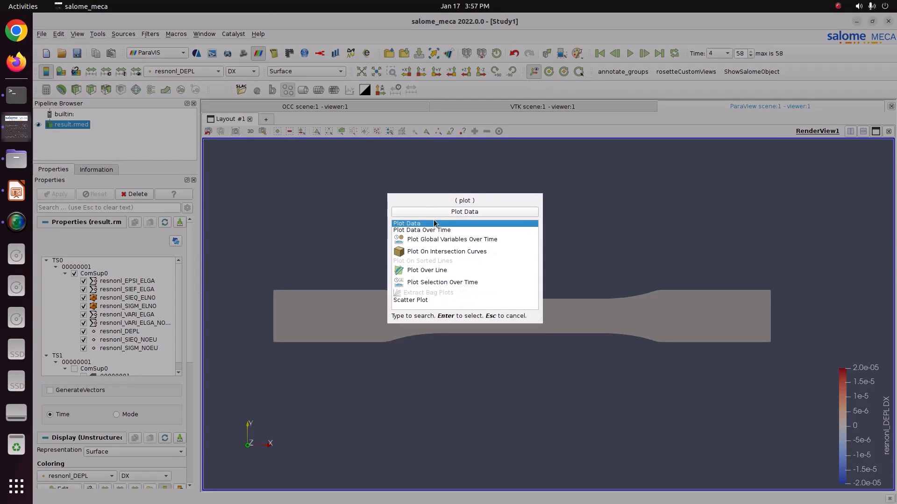
left_click(435, 230)
key("Return")
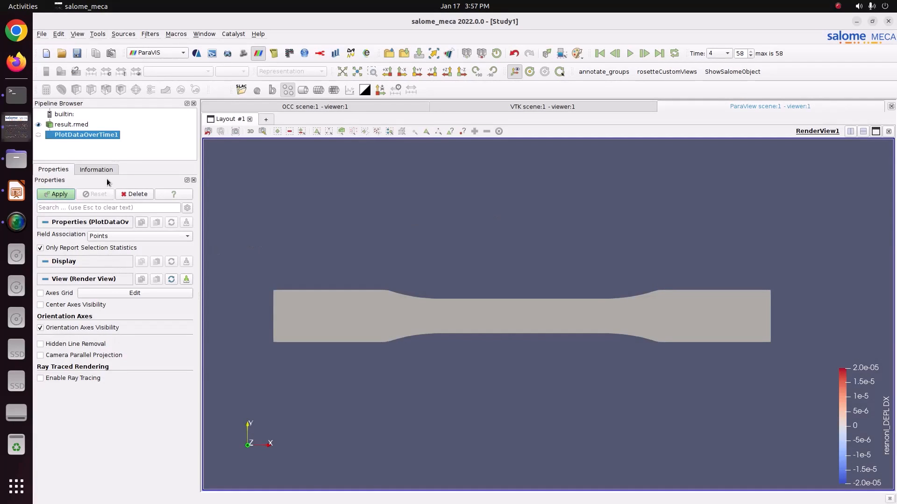
Select a mesh point on the +Y edge of the specimen's narrow section and apply the Plot Data Over Time filter
left_click(353, 131)
left_click(493, 303)
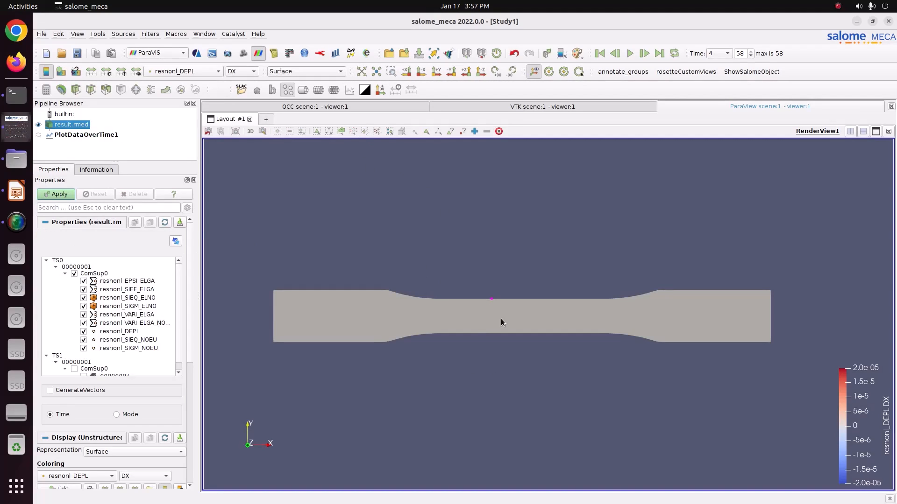
left_click(55, 194)
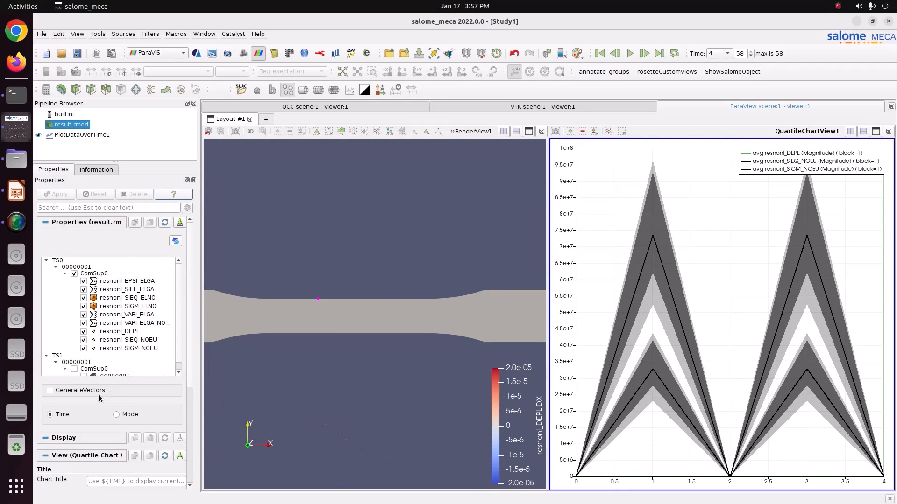
Show only the maximum curves in the PlotDataOverTime1 chart, disabling quartiles, ranges and average
left_click(82, 135)
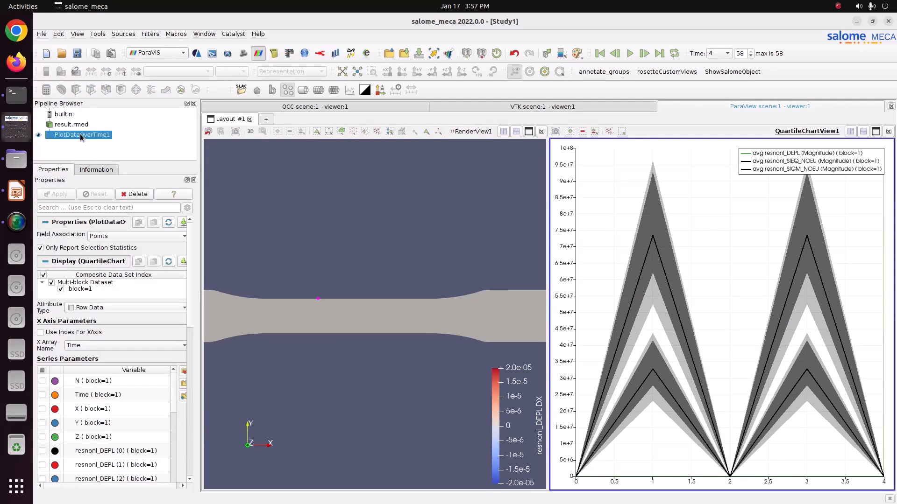
left_click_drag(192, 273, 190, 313)
scroll(190, 312, "down", 8)
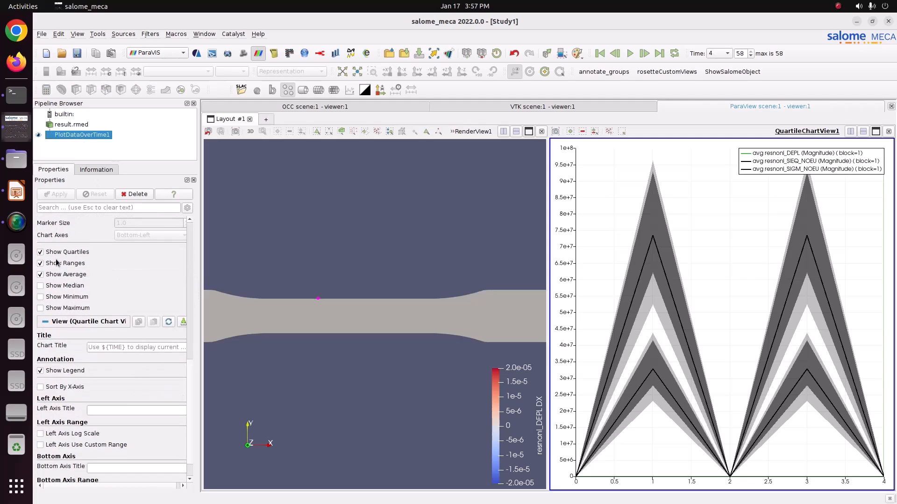
left_click(58, 252)
left_click(58, 264)
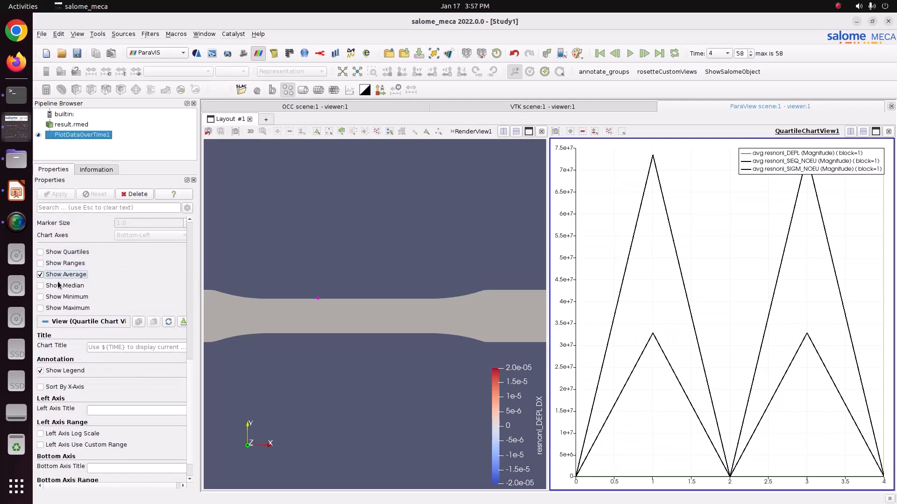
left_click(58, 276)
left_click(66, 309)
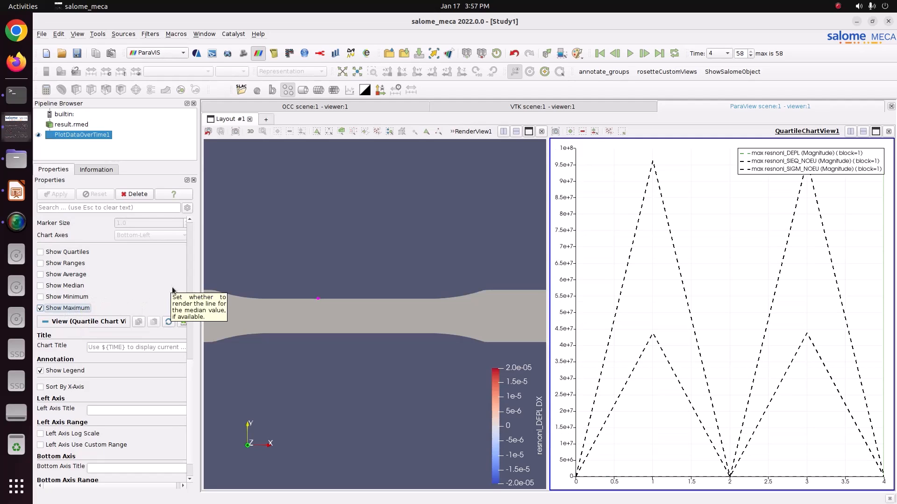
Look through the arrays available for the chart's X axis
scroll(192, 369, "up", 5)
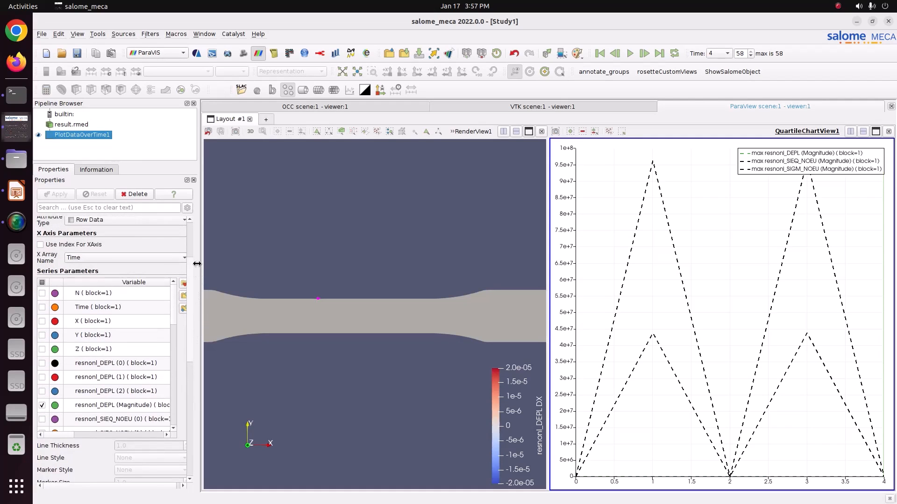
scroll(177, 266, "up", 3)
left_click(106, 319)
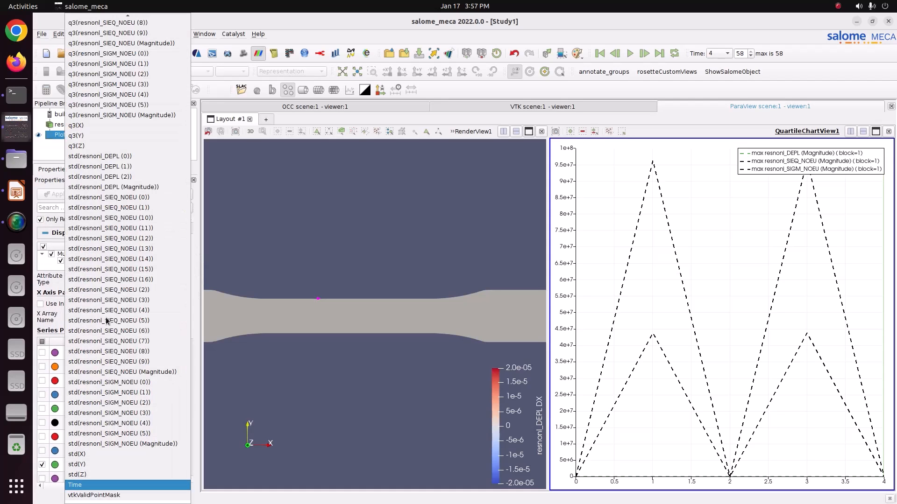
scroll(108, 320, "up", 20)
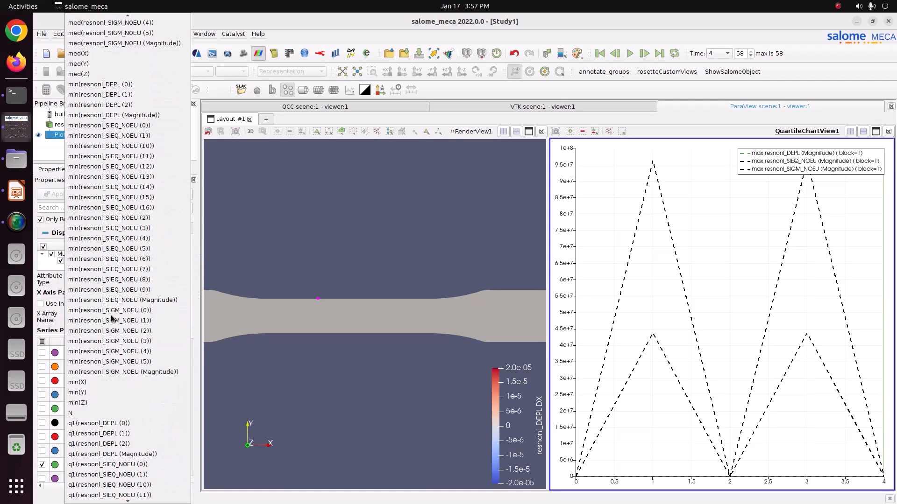
scroll(112, 319, "up", 20)
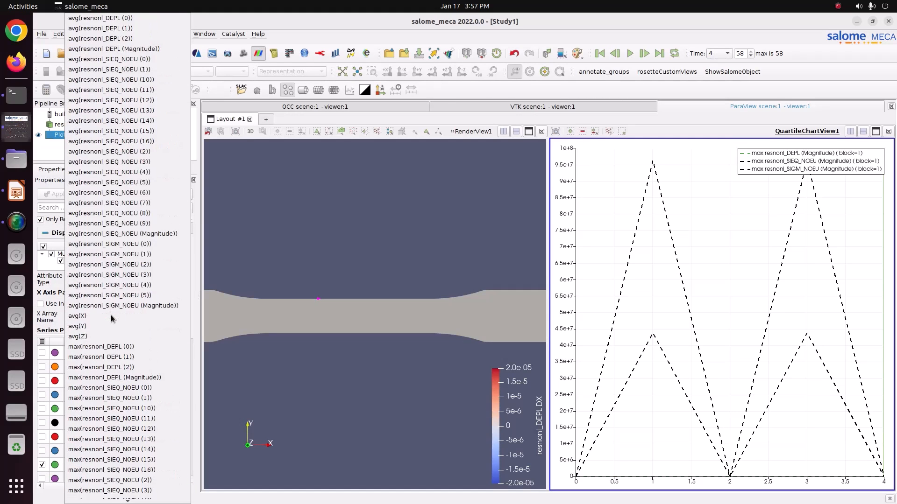
scroll(111, 319, "down", 20)
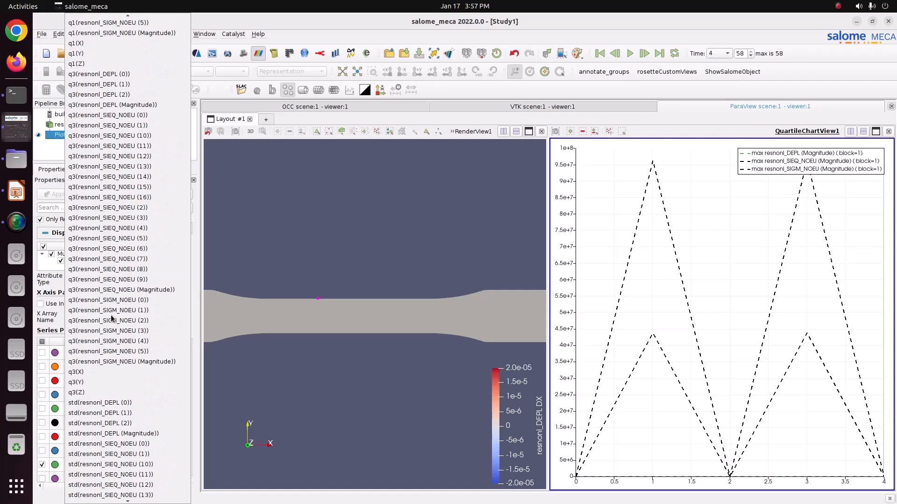
scroll(112, 319, "down", 8)
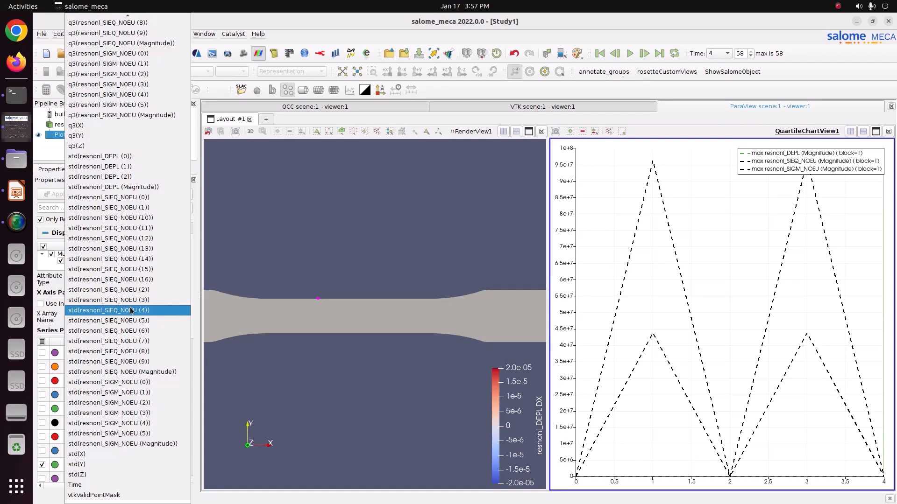
left_click(352, 267)
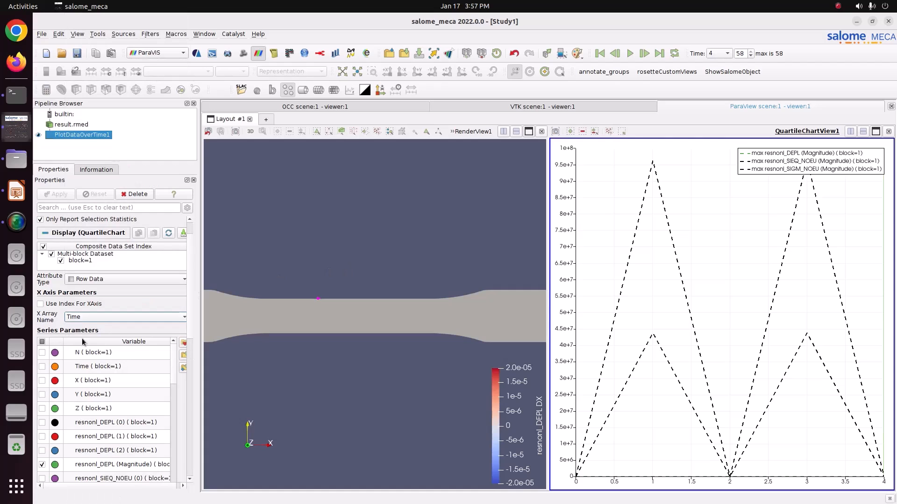
Hide the resnonl_DEPL (Magnitude) curve and plot resnonl_SIEQ_NOEU (0) in the quartile chart
scroll(64, 397, "down", 4)
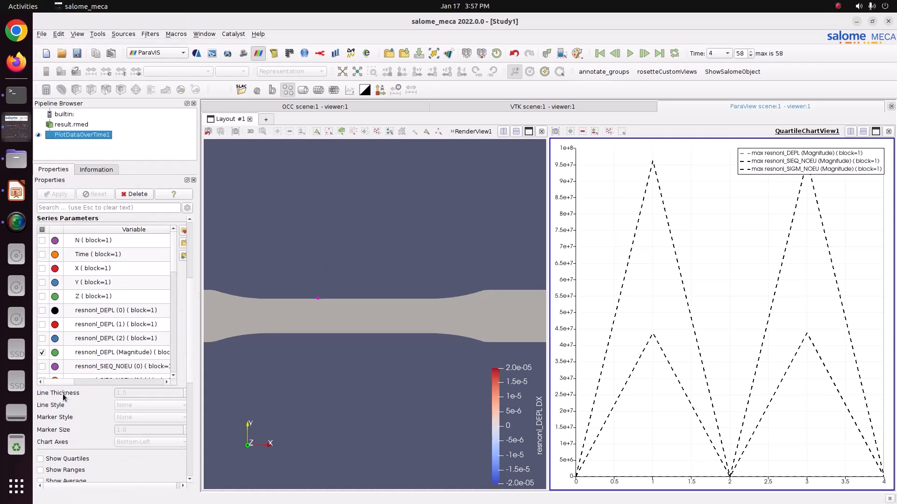
left_click(42, 352)
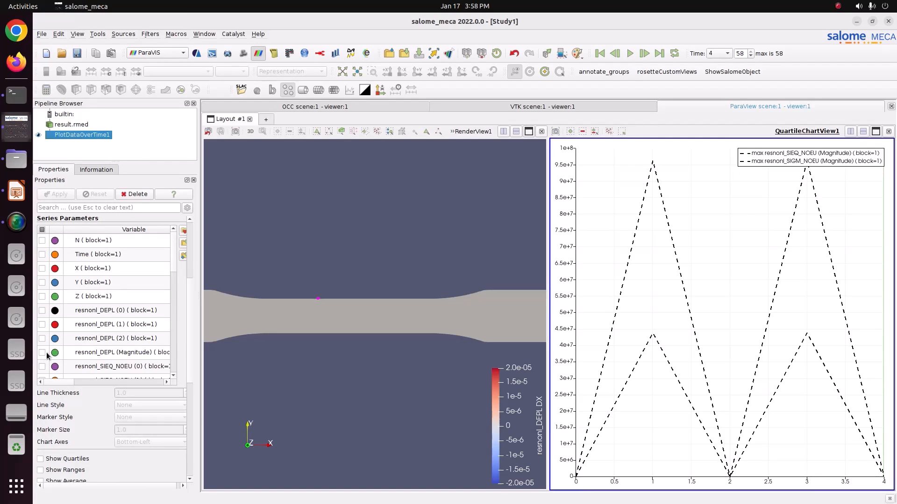
left_click(42, 367)
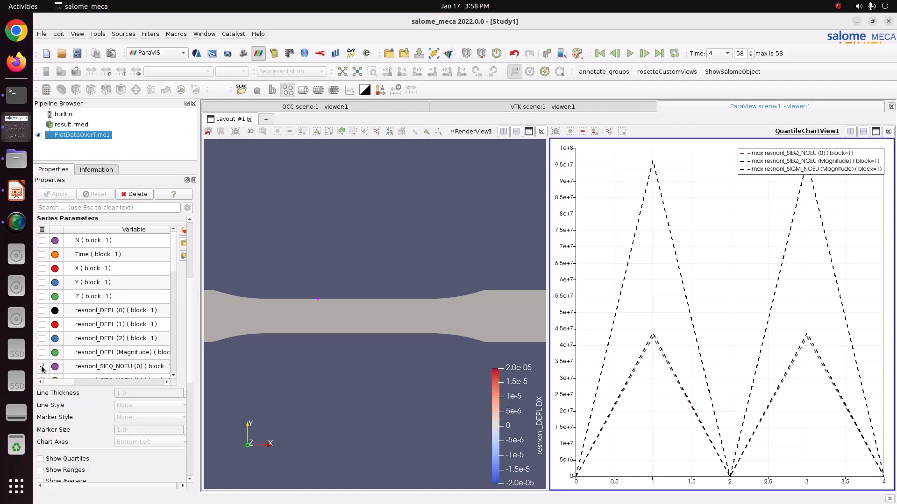
scroll(443, 300, "down", 8)
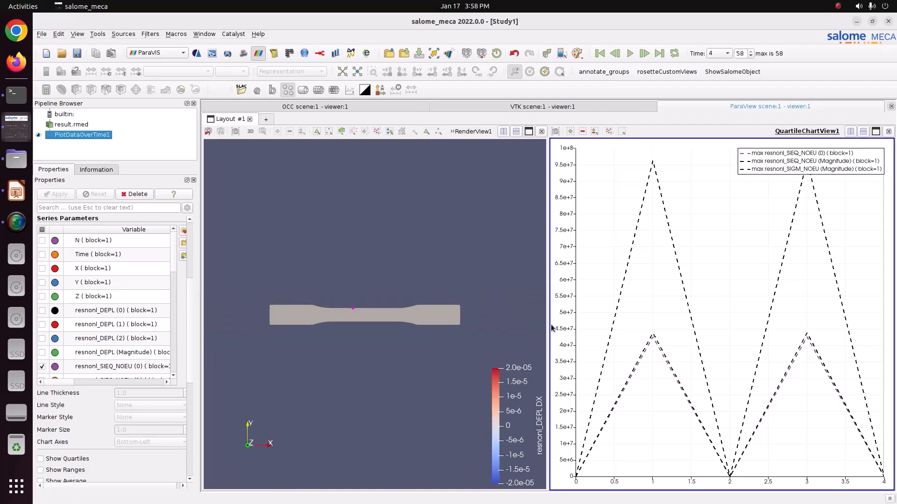
scroll(579, 369, "up", 2)
scroll(579, 370, "down", 3)
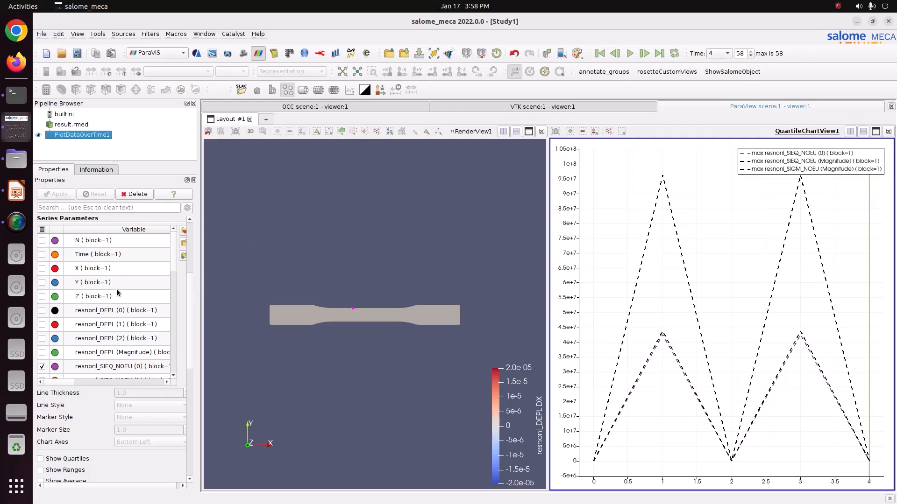
Clear all plotted series and show only resnonl_DEPL (0), fitting the chart to its curve
left_click(41, 229)
left_click(42, 229)
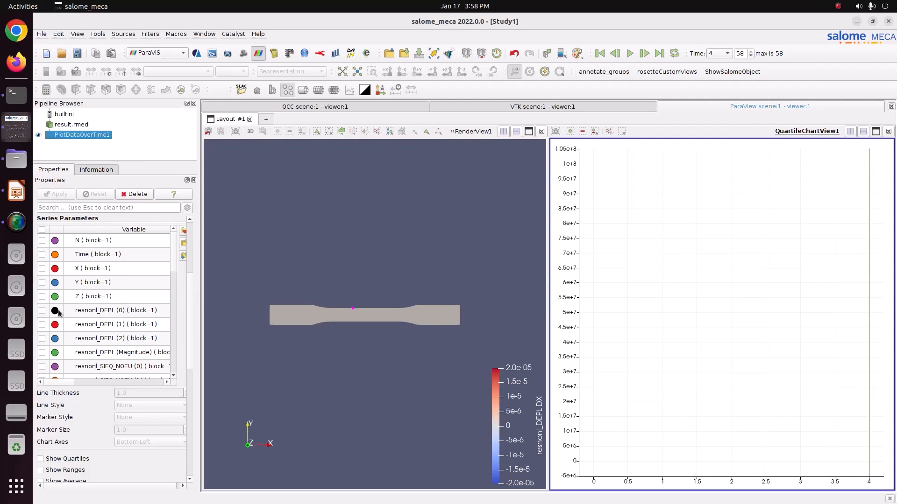
left_click(43, 311)
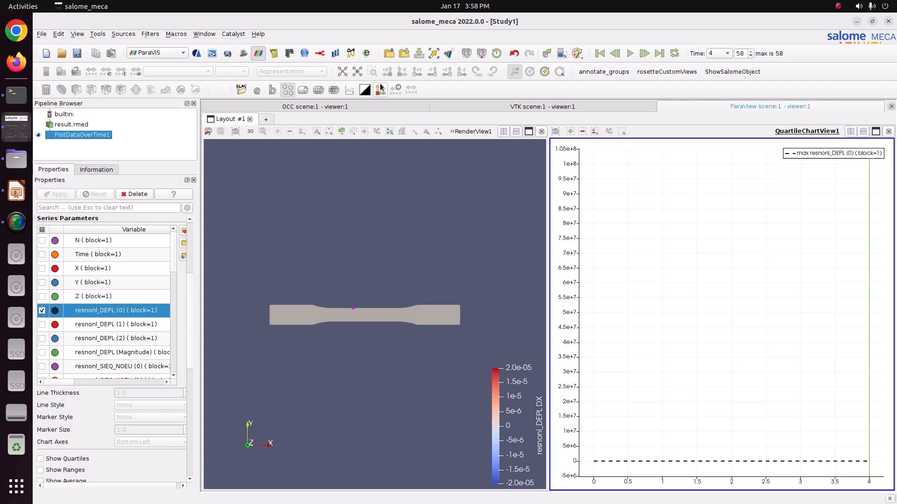
left_click(342, 73)
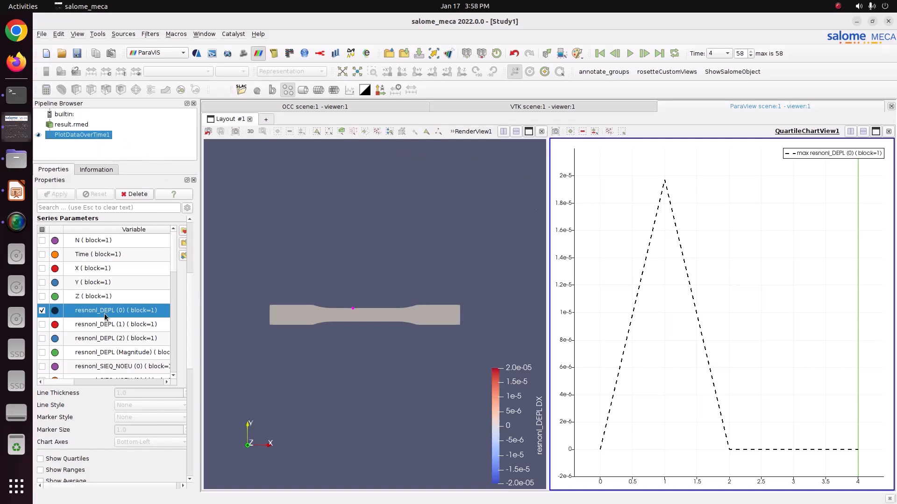
Examine the peak of the resnonl_DEPL (0) curve at time 1 and the curve's overall shape
left_click_drag(200, 310, 280, 313)
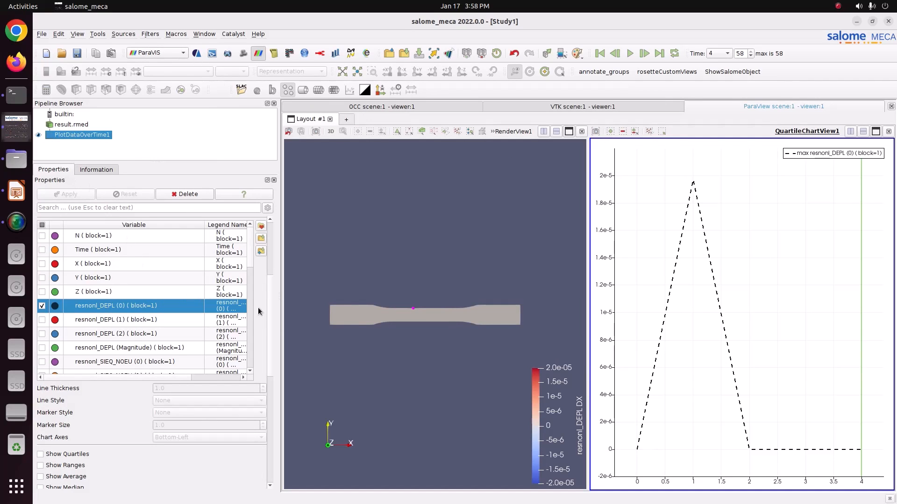
scroll(255, 270, "down", 3)
scroll(254, 261, "up", 3)
mouse_move(695, 187)
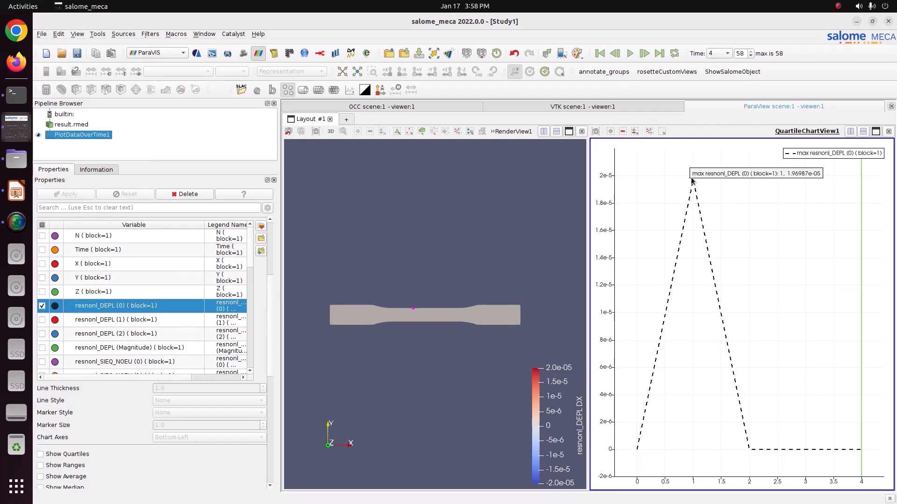
left_click(342, 72)
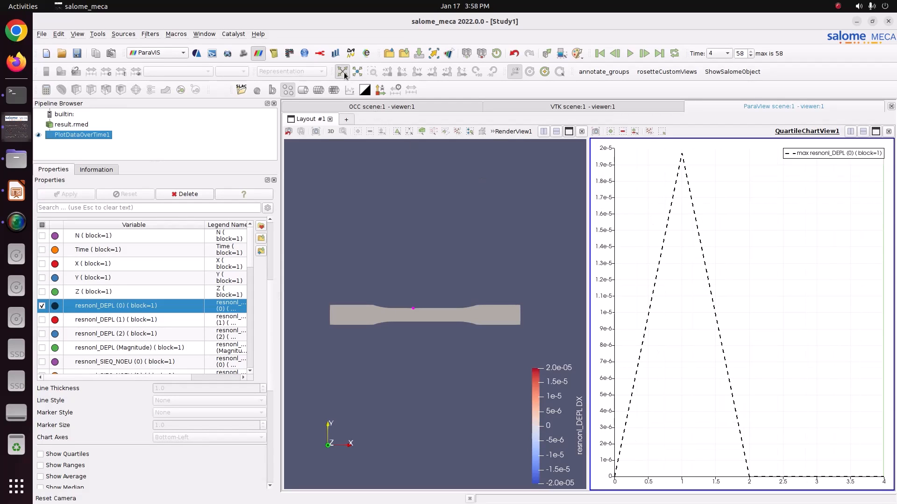
scroll(670, 345, "down", 3)
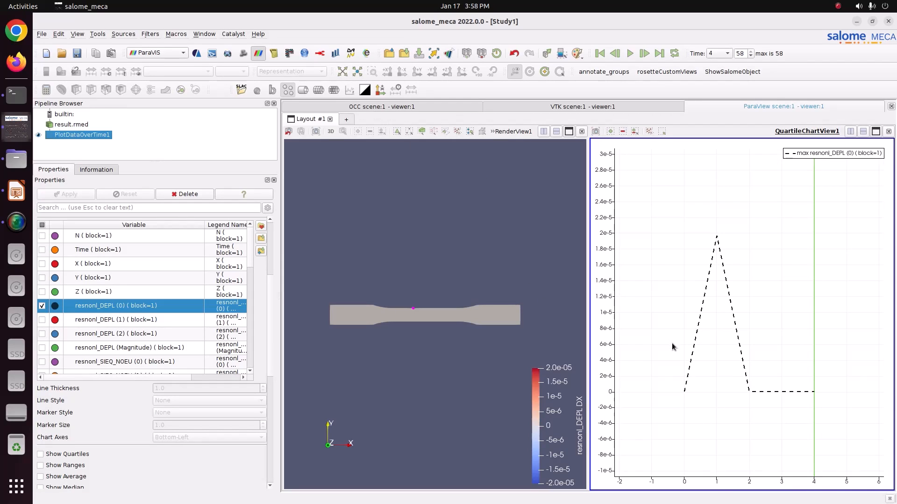
scroll(672, 346, "up", 2)
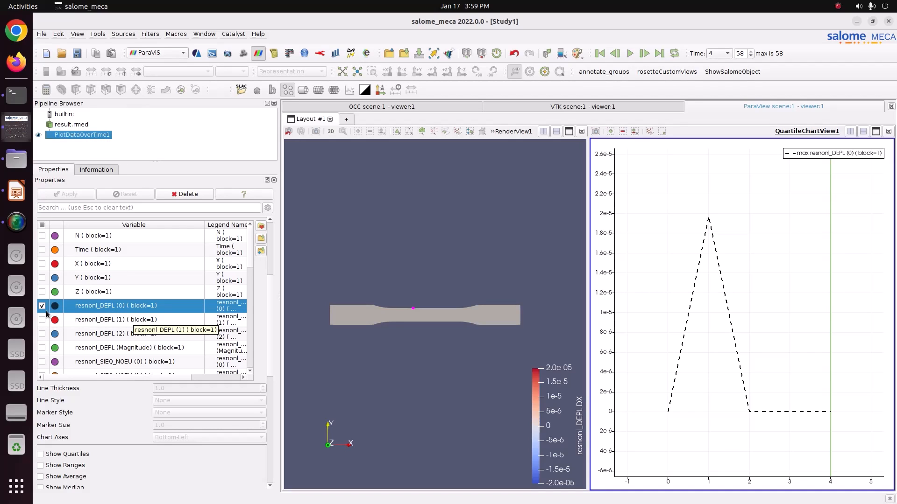
Review the remaining stress and displacement variables in the chart's series list
scroll(205, 320, "down", 5)
scroll(204, 320, "down", 3)
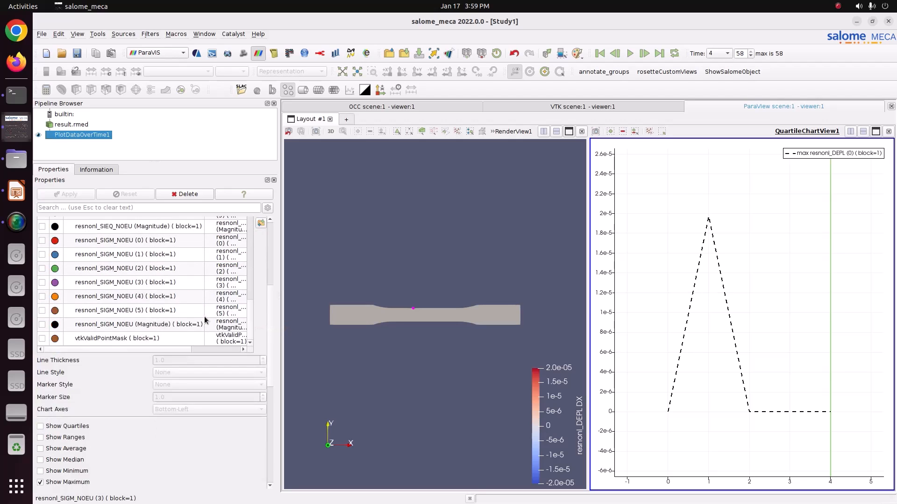
scroll(204, 320, "up", 4)
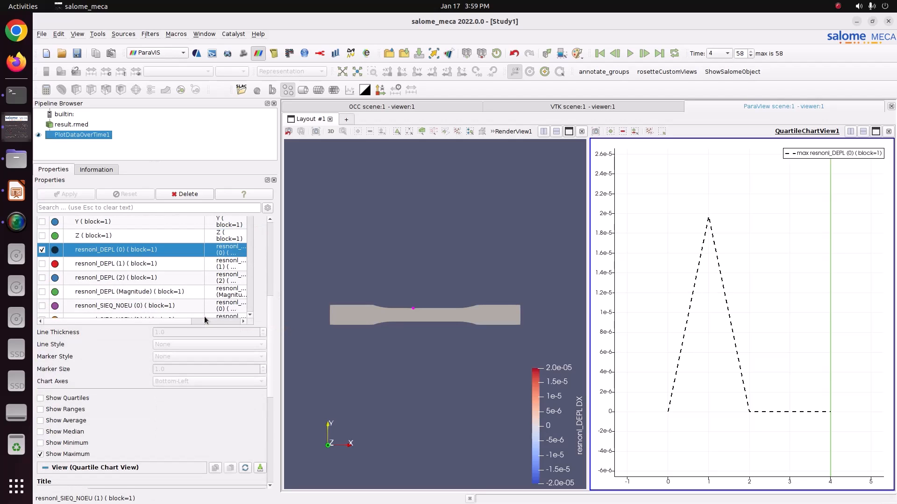
left_click(42, 250)
left_click(42, 250)
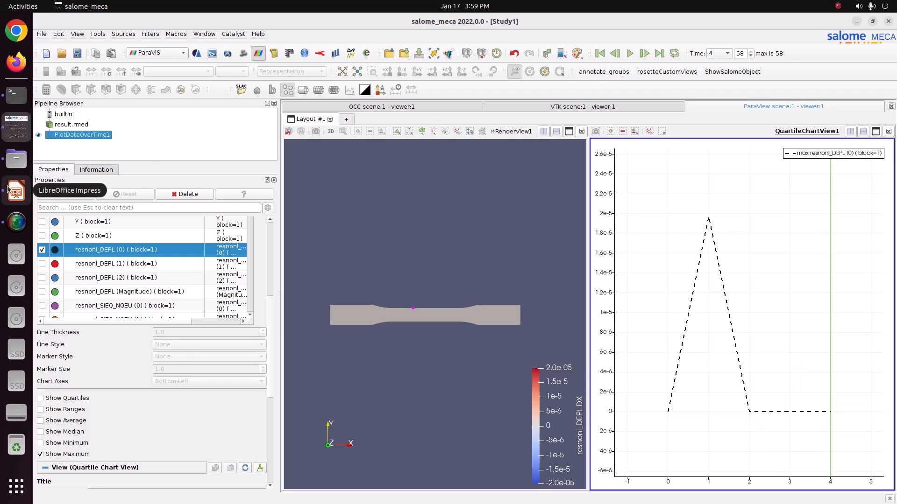
Delete the PlotDataOverTime1 filter and close the quartile chart view
right_click(64, 136)
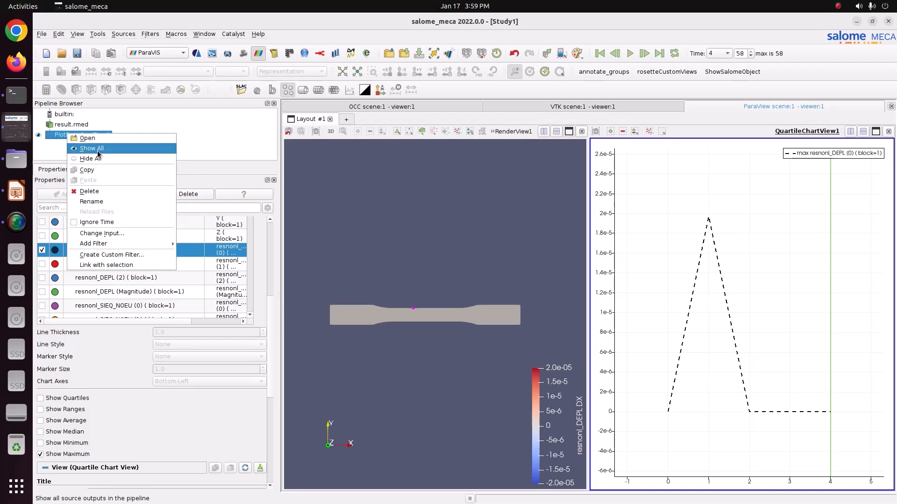
left_click(93, 192)
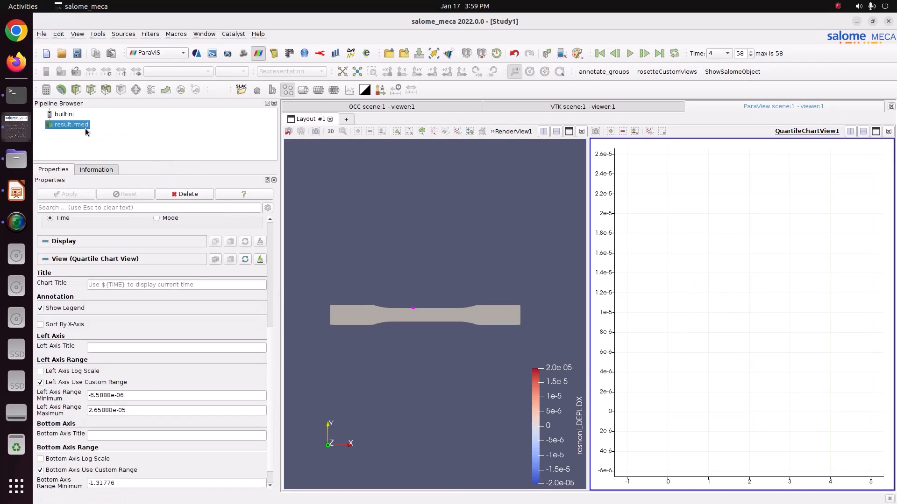
left_click(501, 237)
left_click(889, 131)
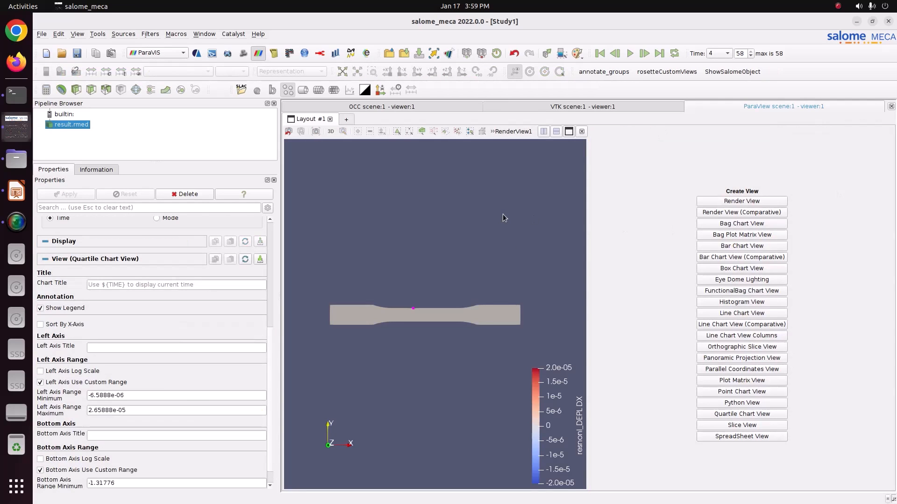
Color result.rmed by the DX component of resnonl_DEPL
scroll(586, 309, "up", 3)
left_click(204, 75)
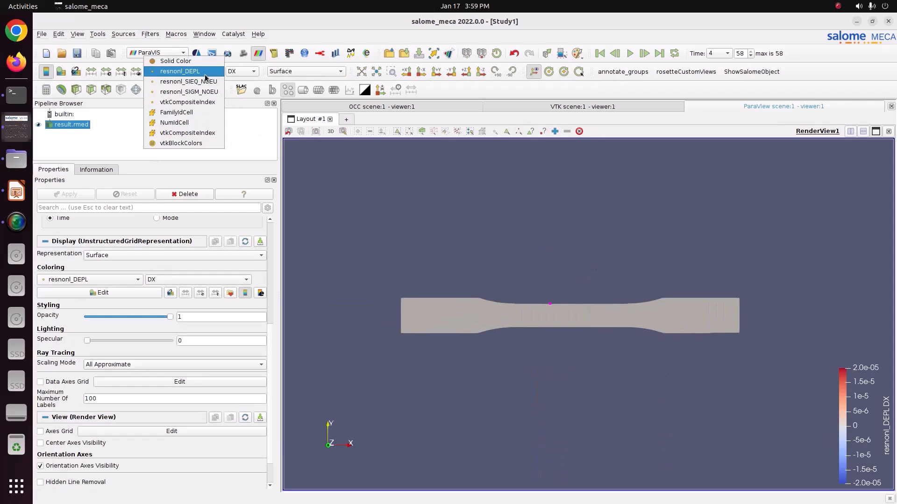
left_click(204, 72)
left_click(230, 74)
left_click(231, 74)
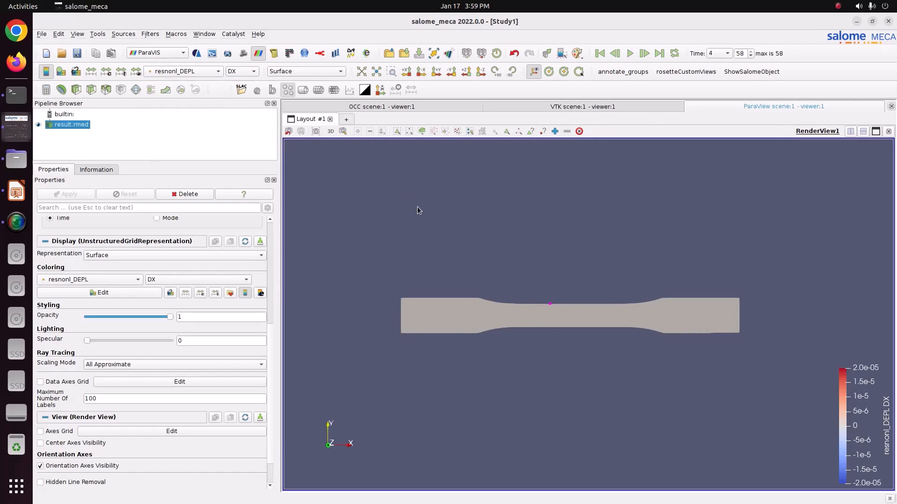
Clear the point selection on the specimen and play the result.rmed displacement animation
left_click(579, 131)
left_click(630, 54)
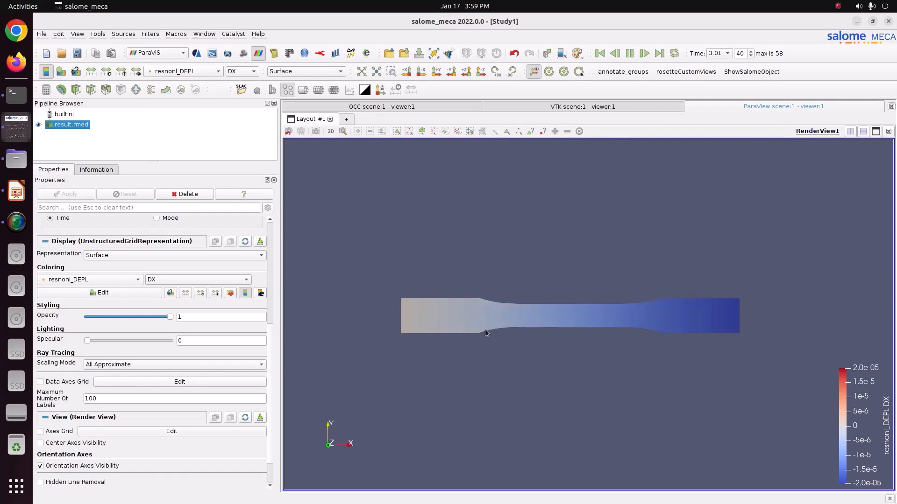
left_click_drag(485, 329, 490, 253)
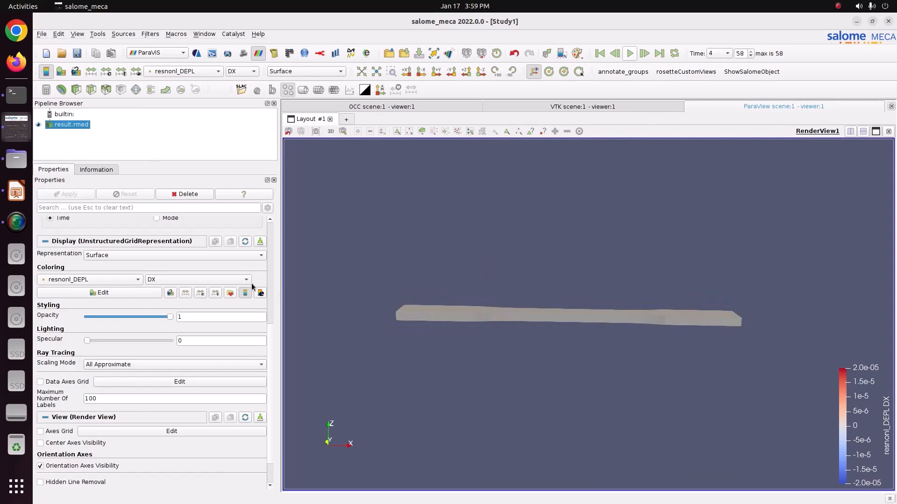
Add a Warp By Vector filter to result.rmed using resnonl_DEPL with scale factor 1000 and apply it
left_click(165, 89)
mouse_move(79, 249)
left_mouse_down()
mouse_move(162, 245)
mouse_move(69, 258)
left_mouse_up()
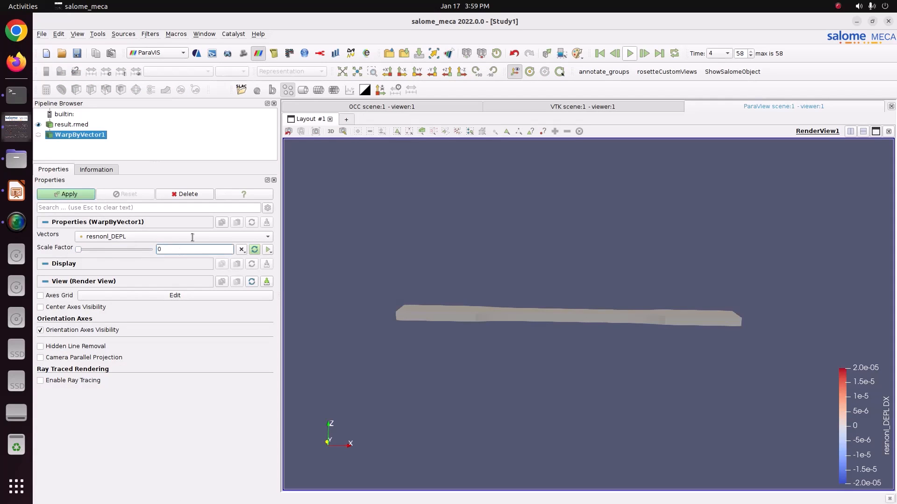
double_click(216, 246)
left_click(55, 195)
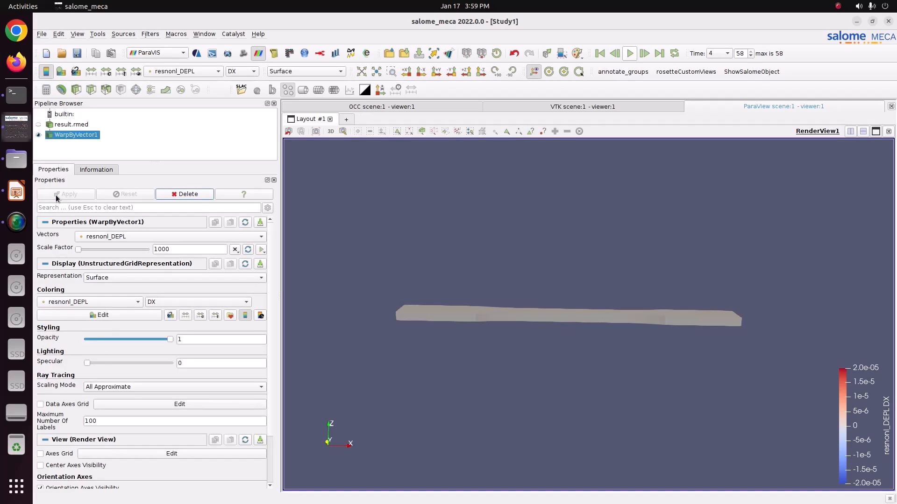
Play the time animation of the warped specimen colored by resnonl_DEPL DX, seen face-on in the XY plane
left_click(217, 70)
left_click(262, 76)
left_click_drag(460, 262, 457, 314)
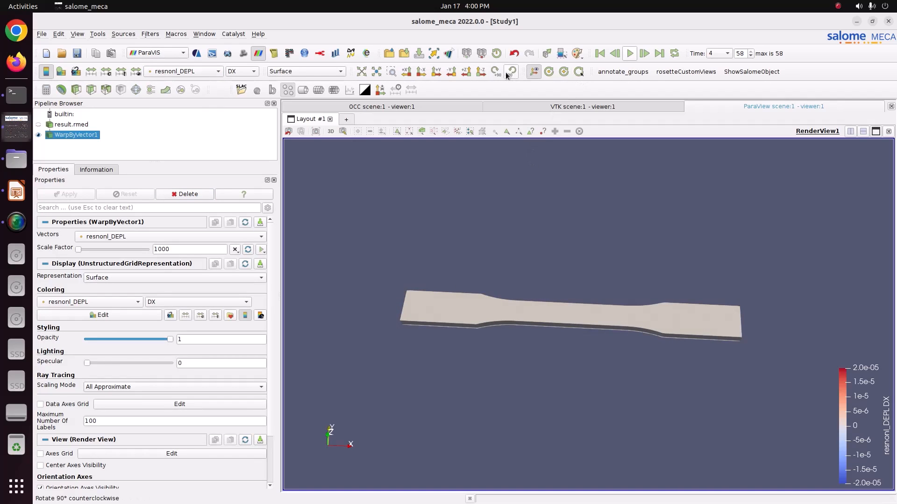
left_click(480, 71)
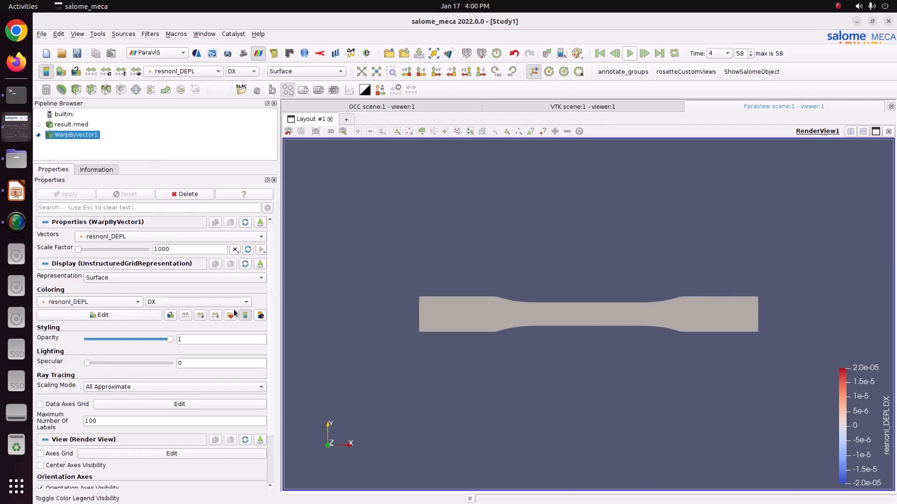
left_click(629, 54)
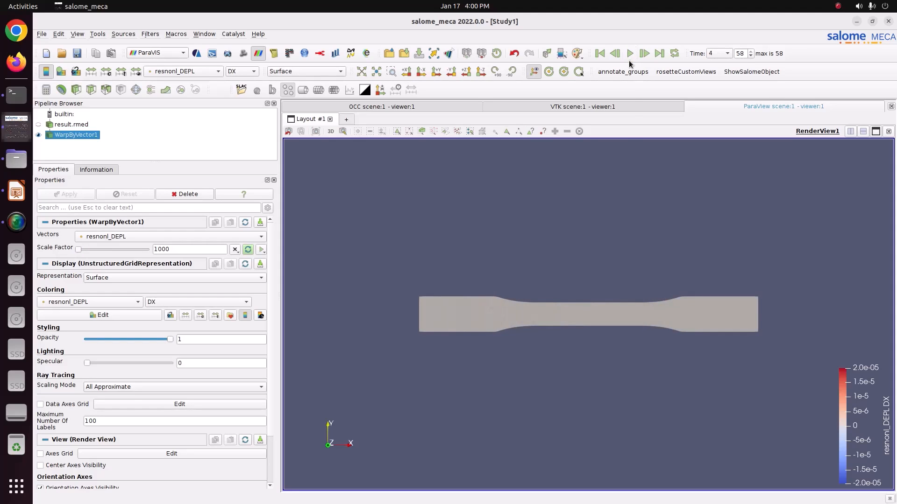
Add a Plot Data Over Time filter to the warped specimen
mouse_move(620, 282)
left_mouse_down()
mouse_move(593, 293)
mouse_move(623, 290)
left_mouse_up()
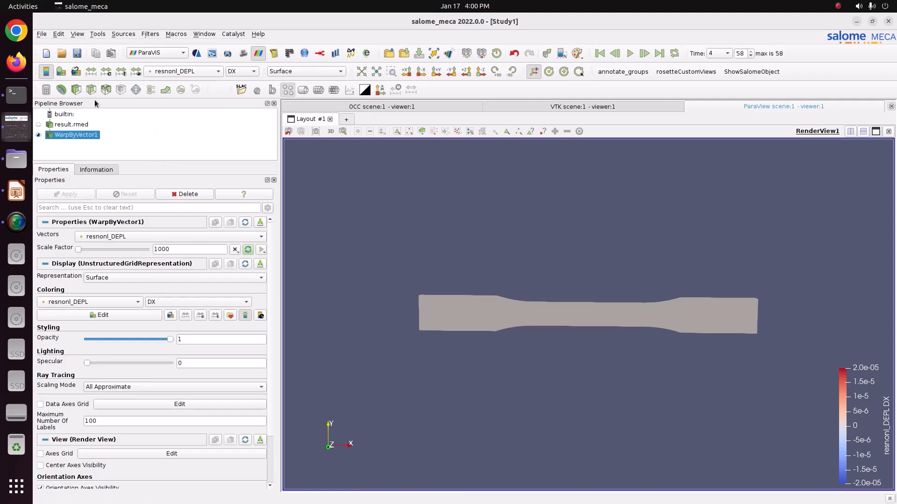
left_click(149, 34)
left_click(156, 43)
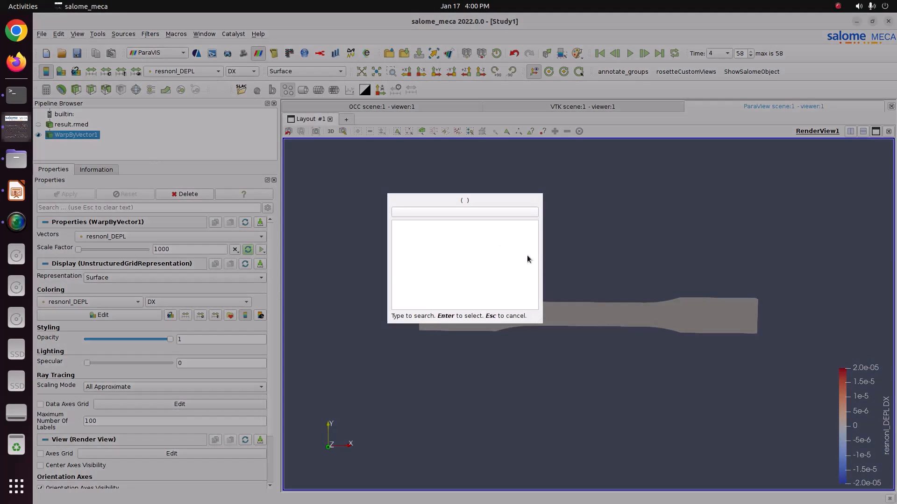
type("plot")
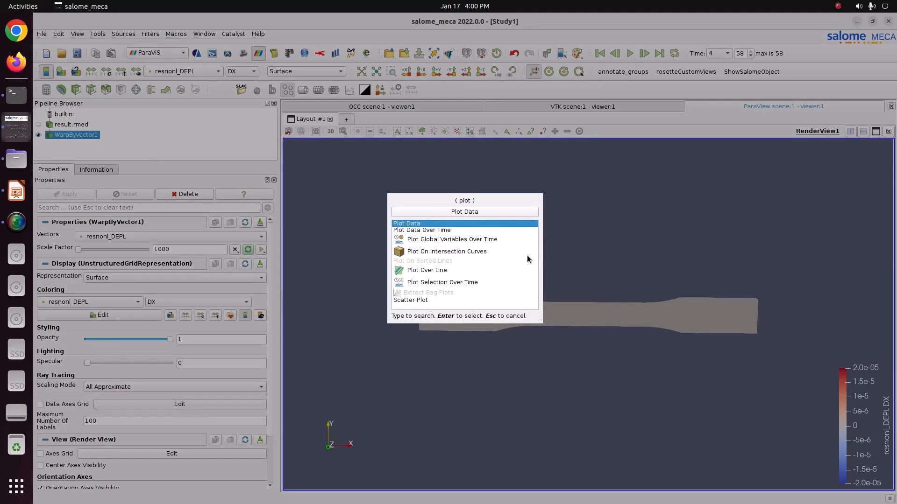
left_click(453, 229)
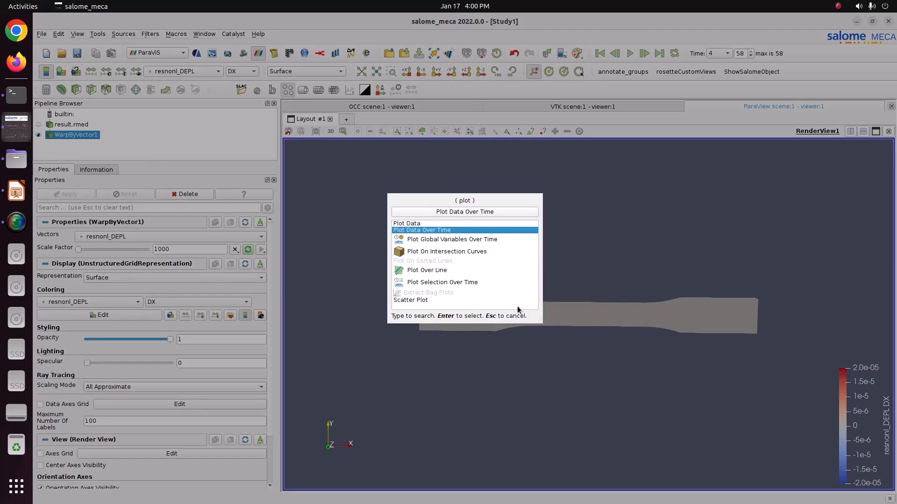
key("Return")
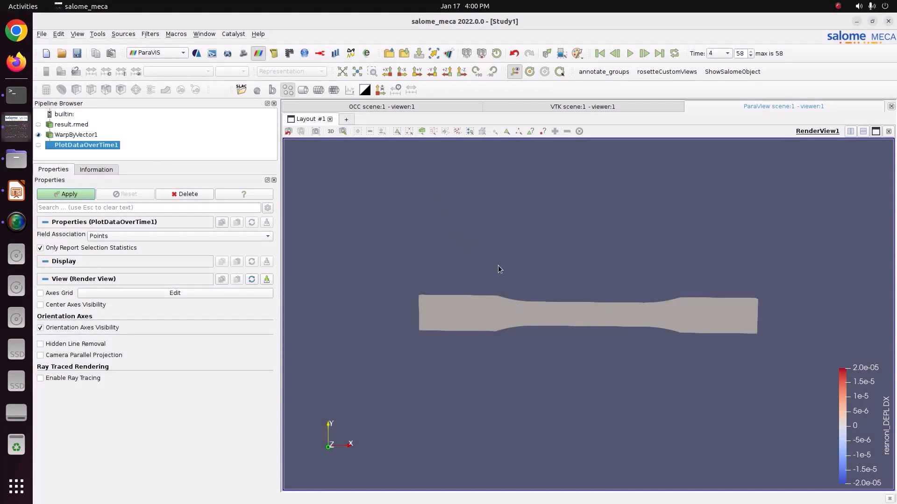
Select points at the specimen's +X end and apply the Plot Data Over Time filter to them
scroll(576, 319, "up", 4)
middle_click_drag(577, 318, 538, 304)
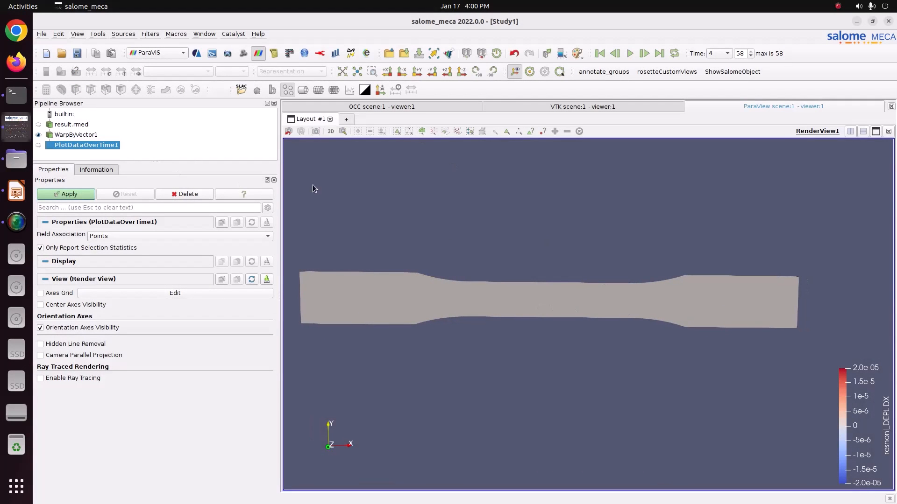
left_click(431, 133)
left_click_drag(772, 286, 776, 289)
left_click_drag(683, 295, 630, 316)
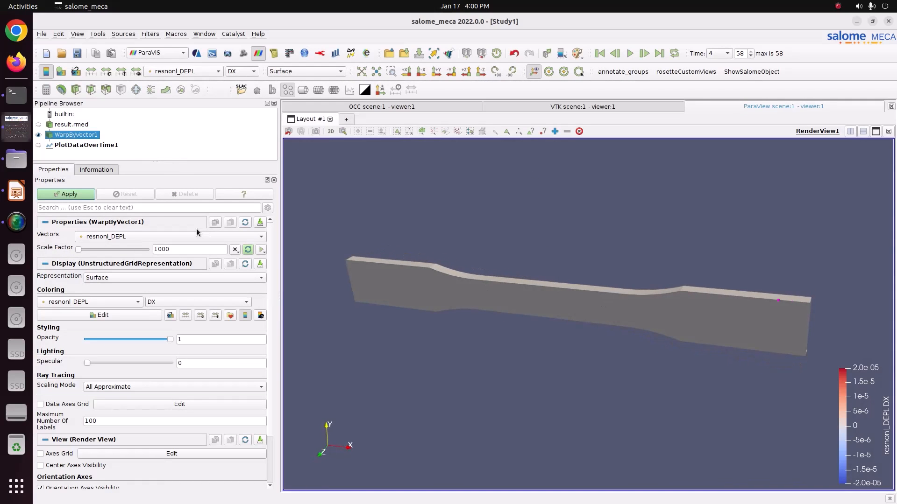
left_click(76, 194)
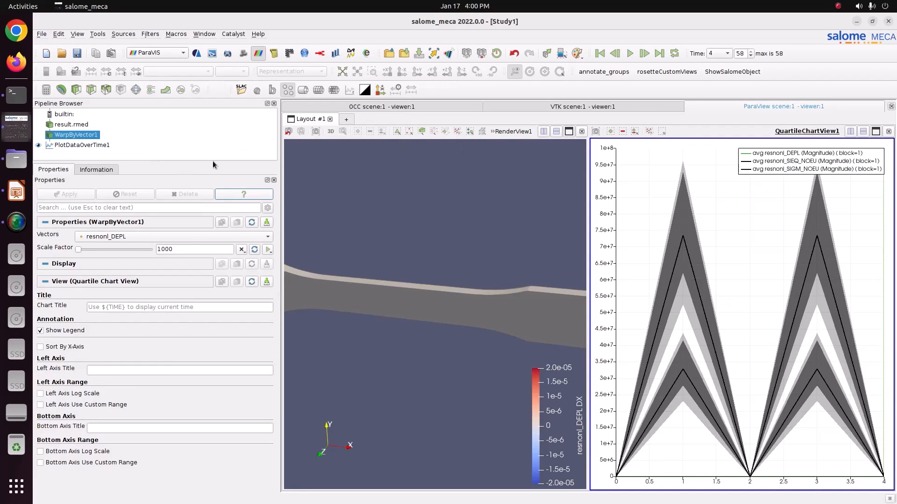
Limit the PlotDataOverTime1 chart to the resnonl_DEPL (0) series
left_click(72, 145)
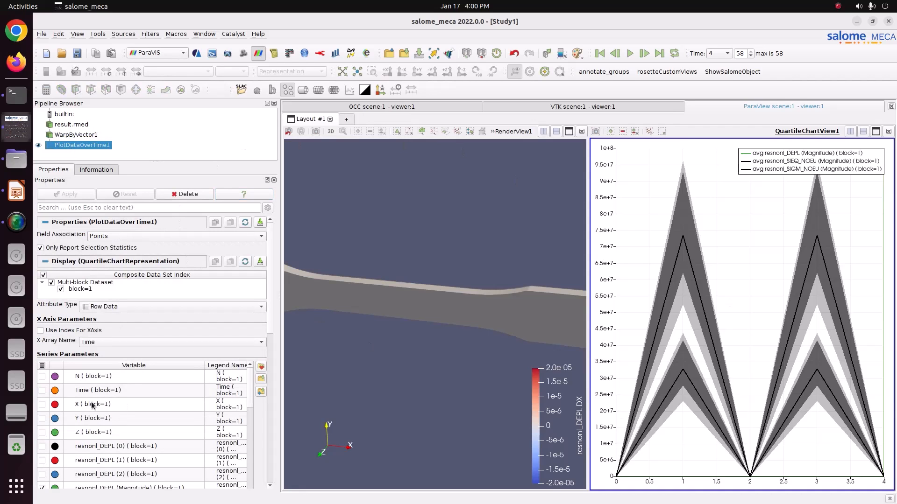
left_click(42, 366)
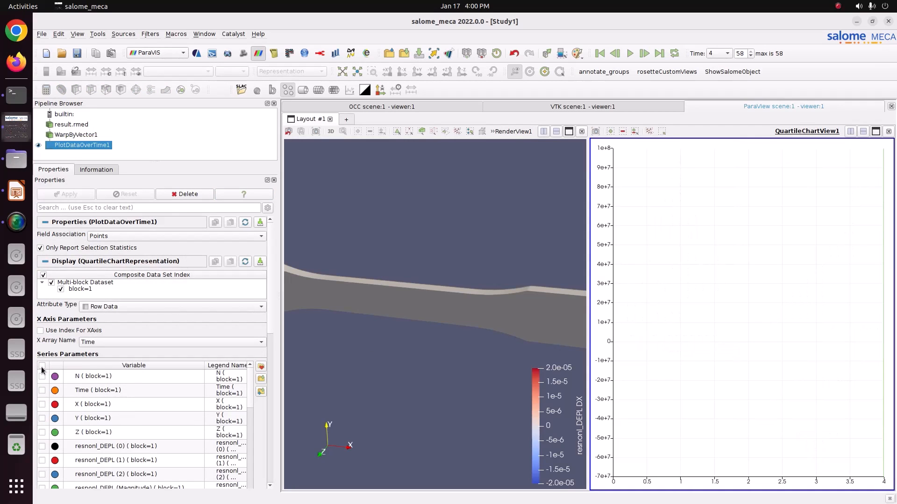
scroll(45, 376, "down", 2)
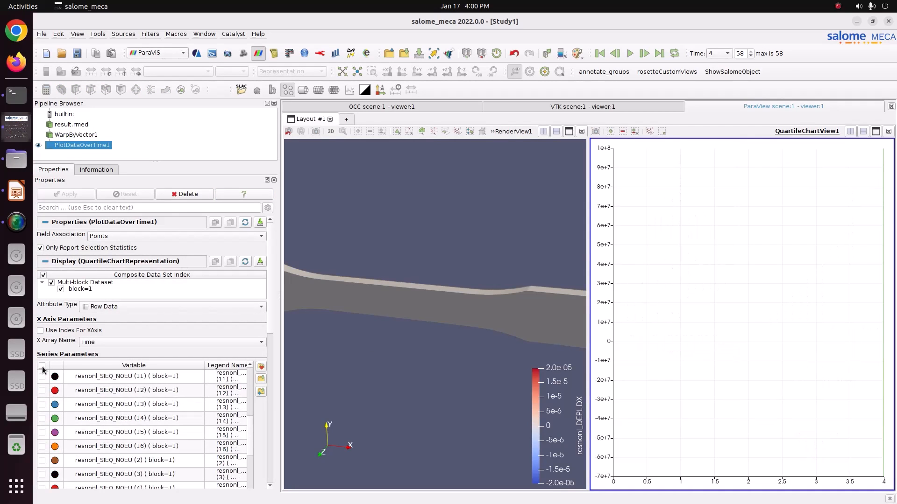
scroll(44, 376, "up", 1)
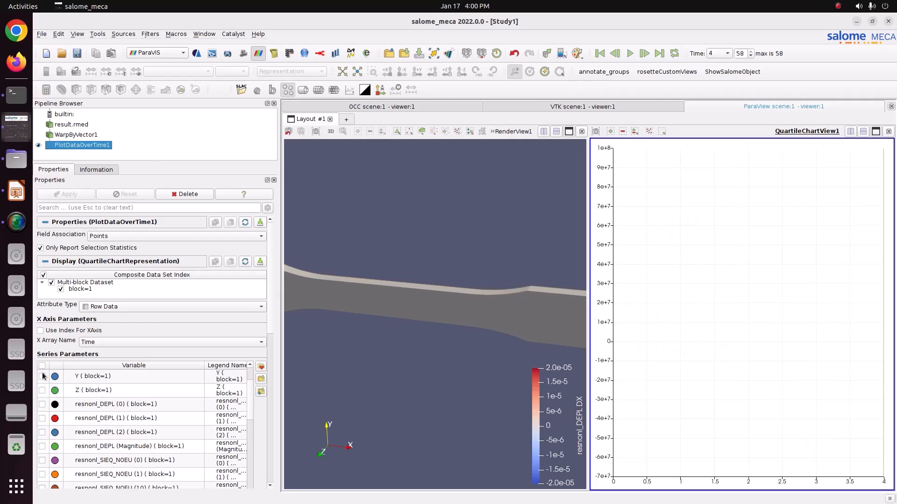
left_click(42, 405)
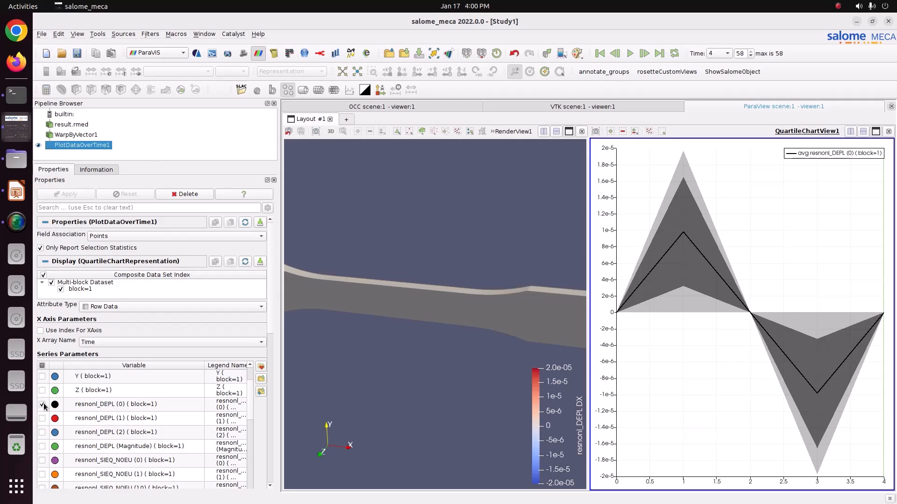
Hide the chart's quartiles, ranges and average, show the maximum curve instead, and fit the chart to its data
left_click_drag(271, 327, 264, 408)
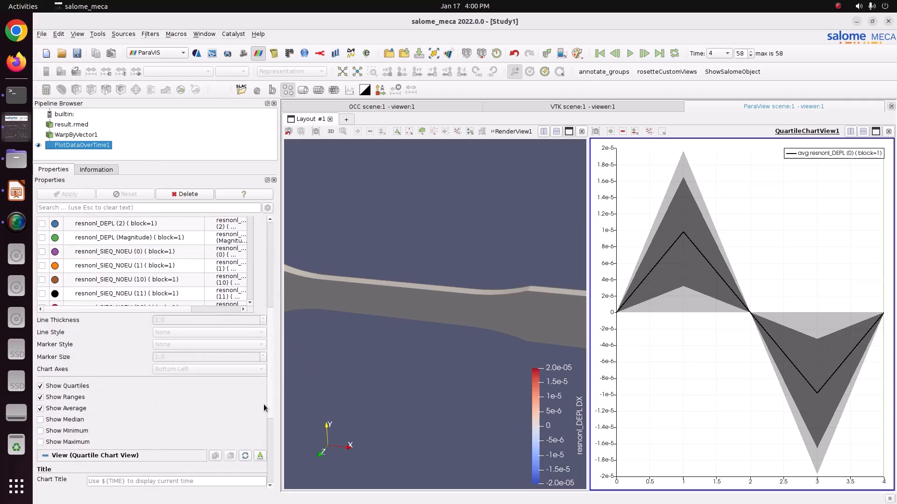
scroll(265, 408, "down", 3)
left_click(49, 316)
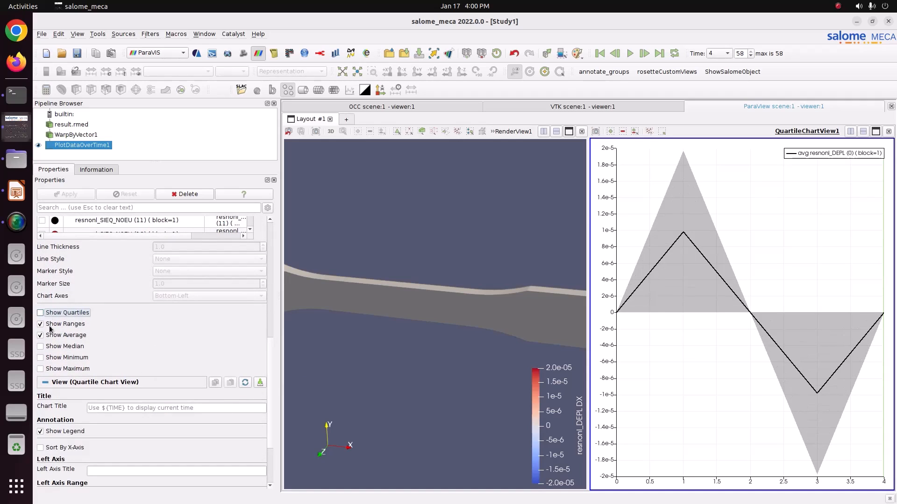
left_click(50, 325)
left_click(54, 336)
left_click(89, 370)
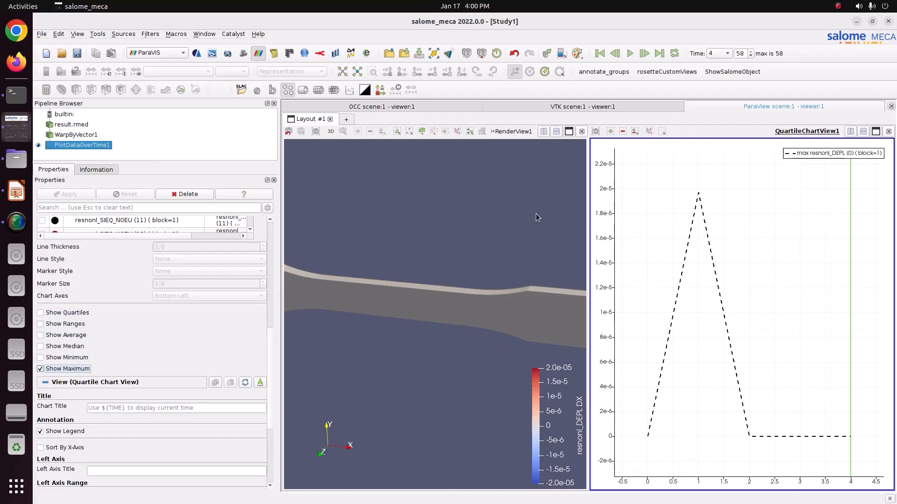
left_click(343, 72)
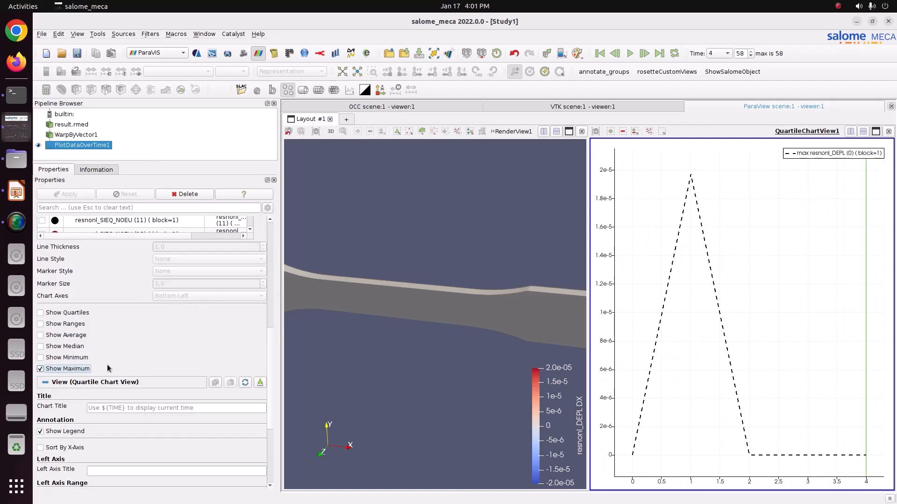
Show the average displacement curve instead of the maximum and refit the chart
left_click(77, 369)
left_click(71, 336)
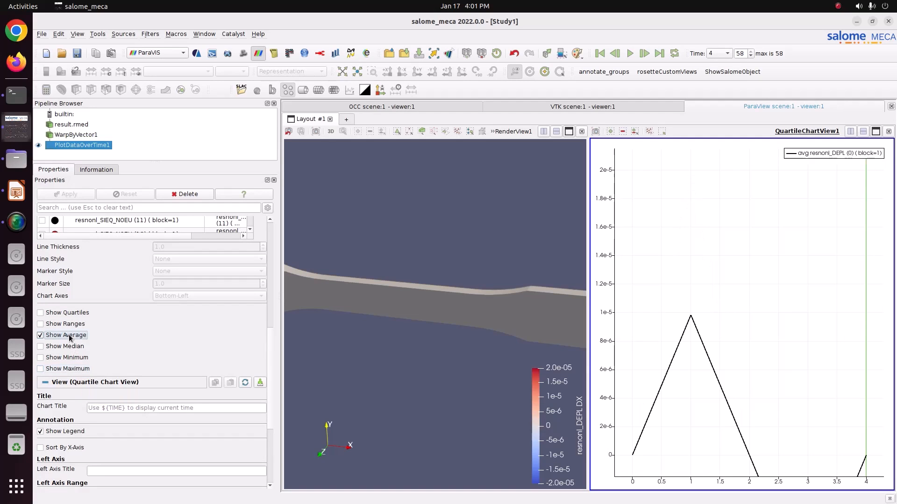
left_click(344, 73)
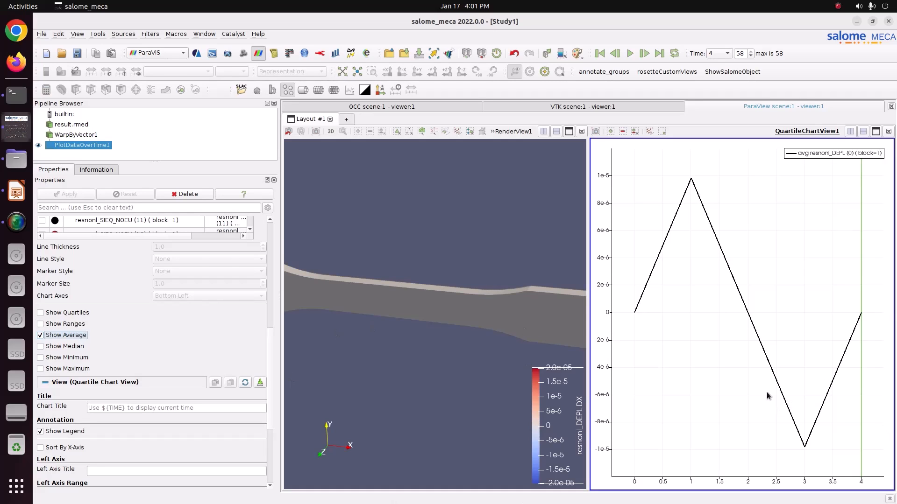
Delete PlotDataOverTime1, WarpByVector1 and result.rmed from the pipeline
right_click(76, 145)
left_click(112, 198)
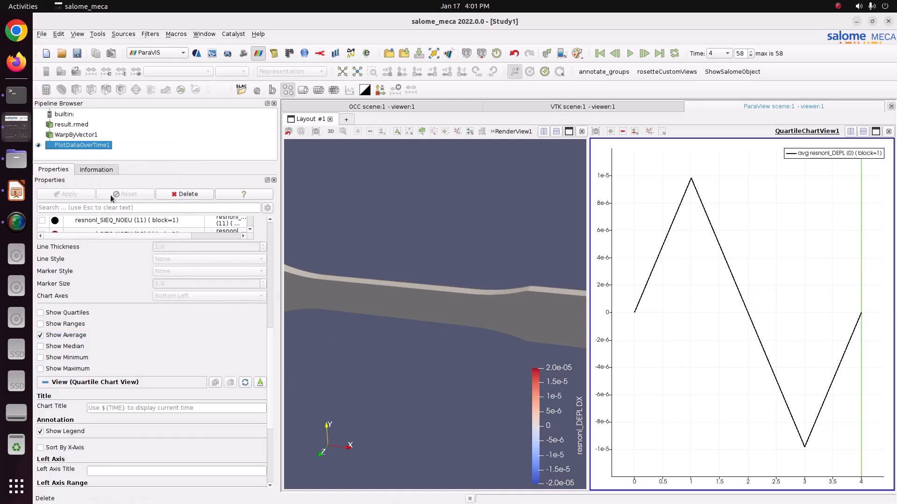
right_click(88, 135)
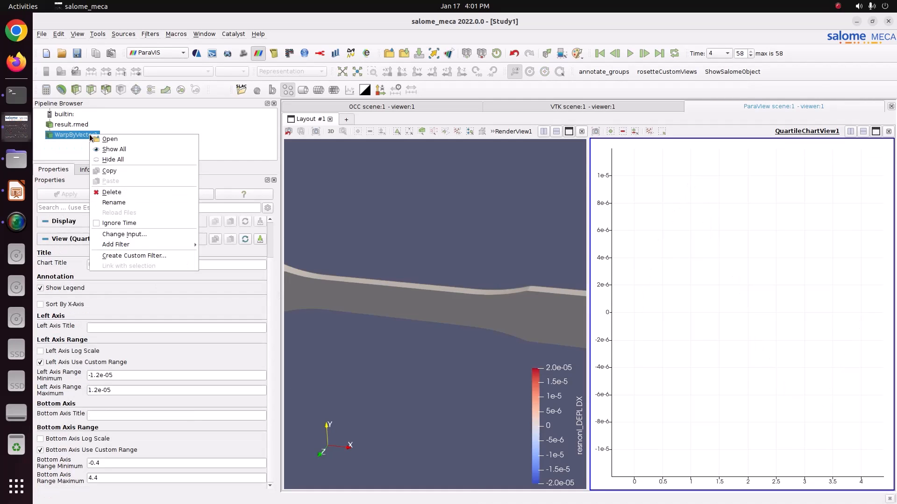
left_click(114, 193)
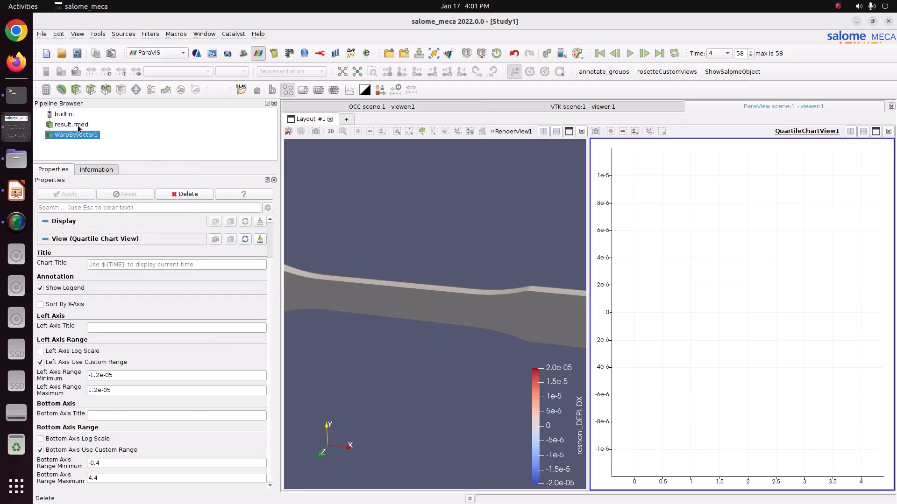
right_click(78, 125)
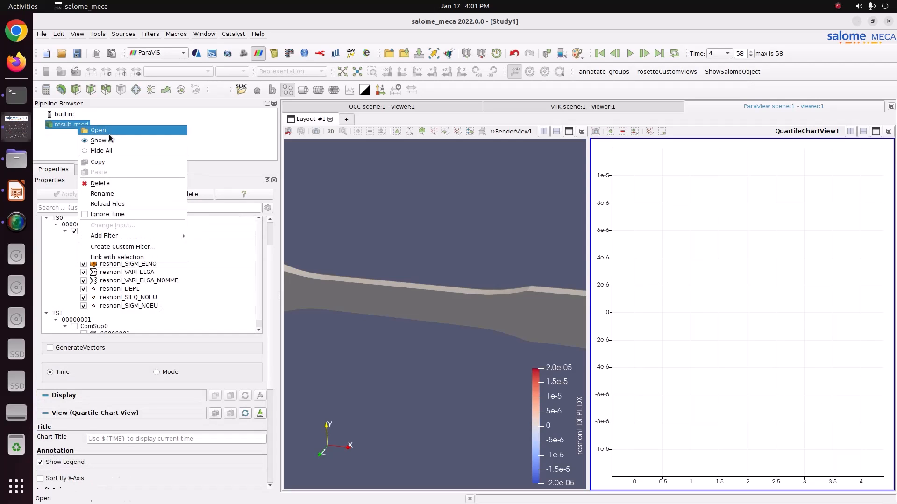
left_click(120, 183)
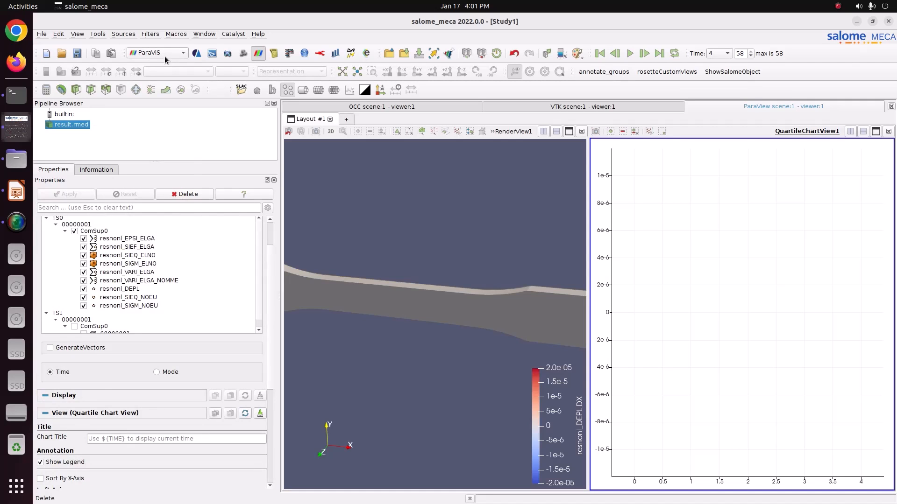
Switch to the AsterStudy module and select RunCase_1 among the run cases
left_click(164, 53)
left_click(162, 29)
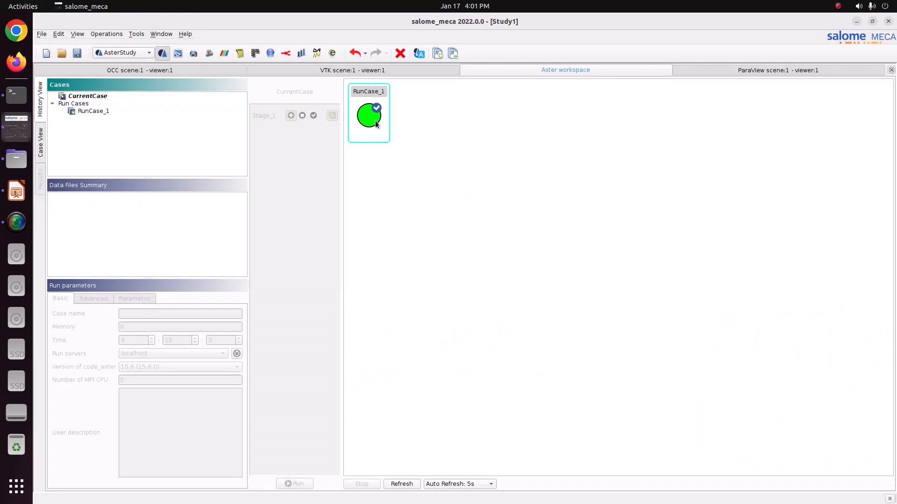
left_click(114, 115)
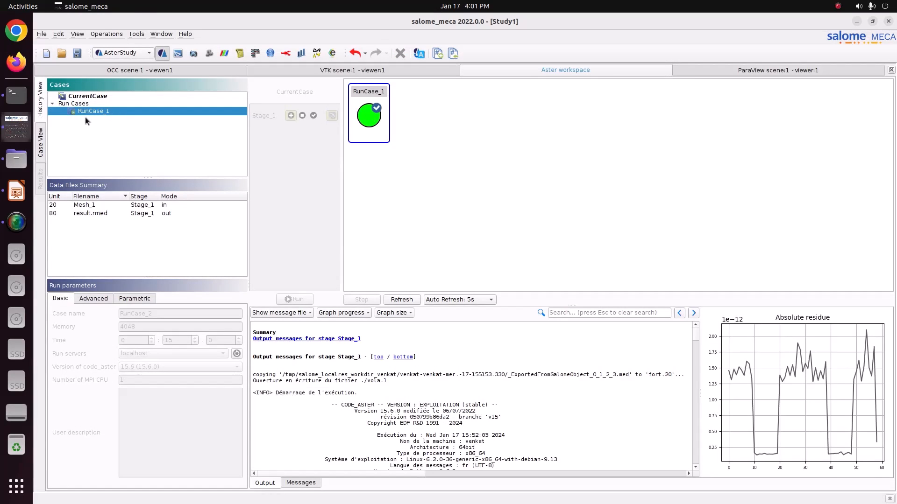
right_click(100, 97)
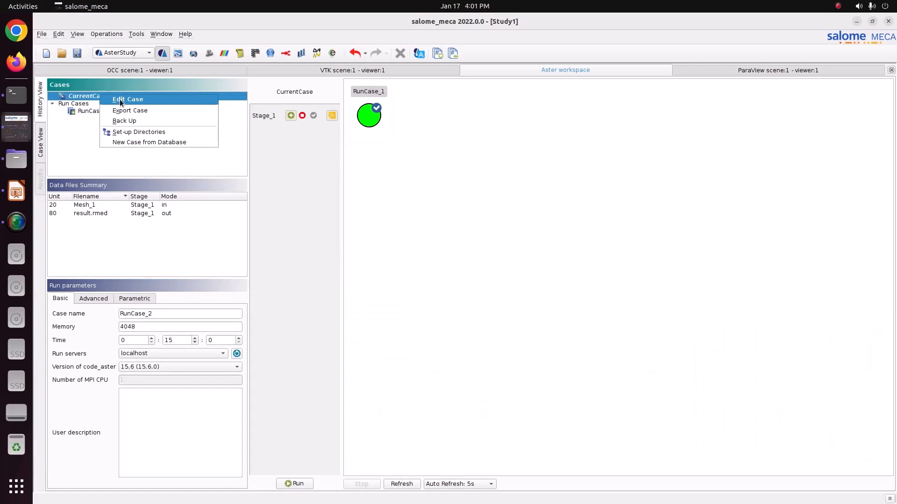
left_click(106, 146)
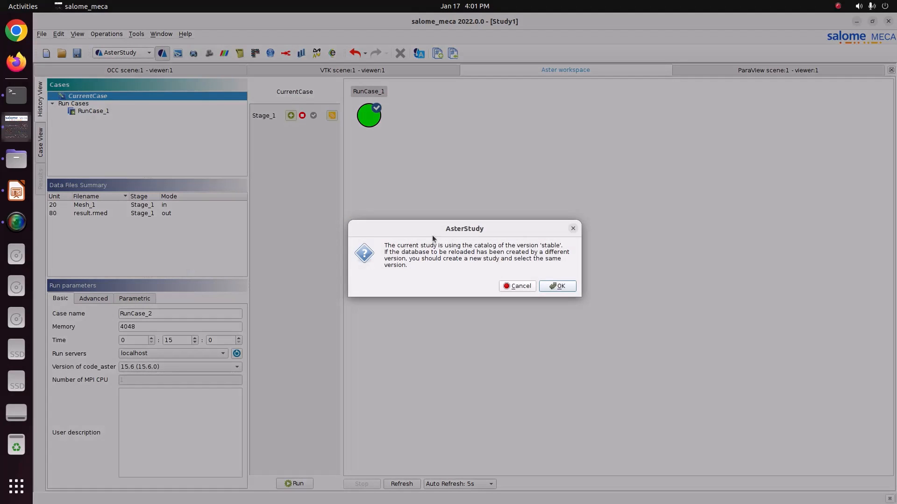
left_click(573, 228)
Add a second stage to CurrentCase in the case's data settings
left_click(42, 149)
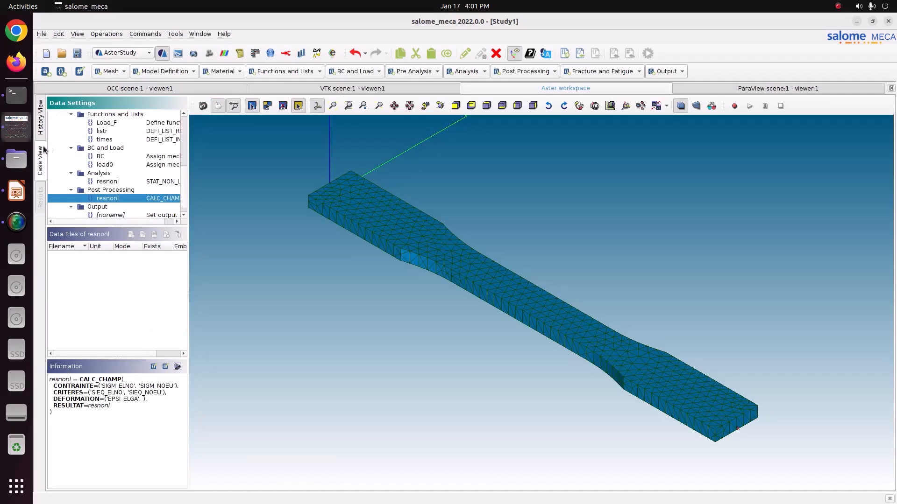
left_click(97, 114)
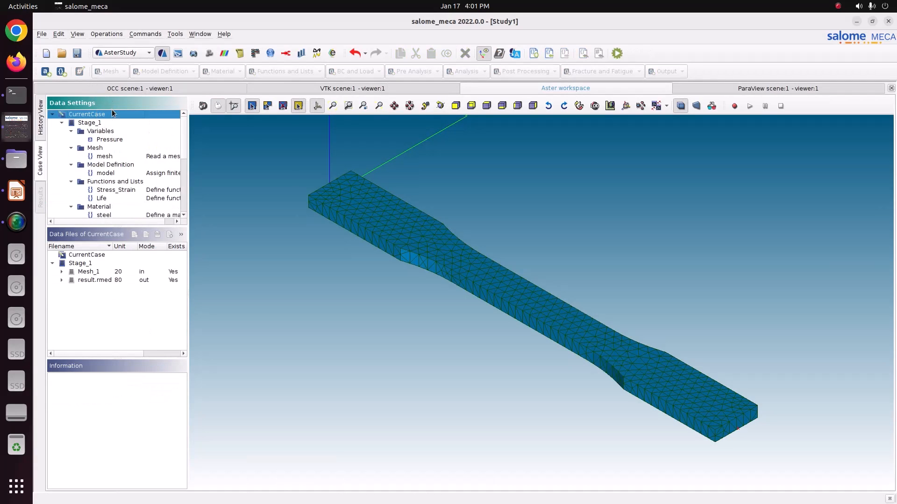
right_click(112, 114)
left_click(155, 121)
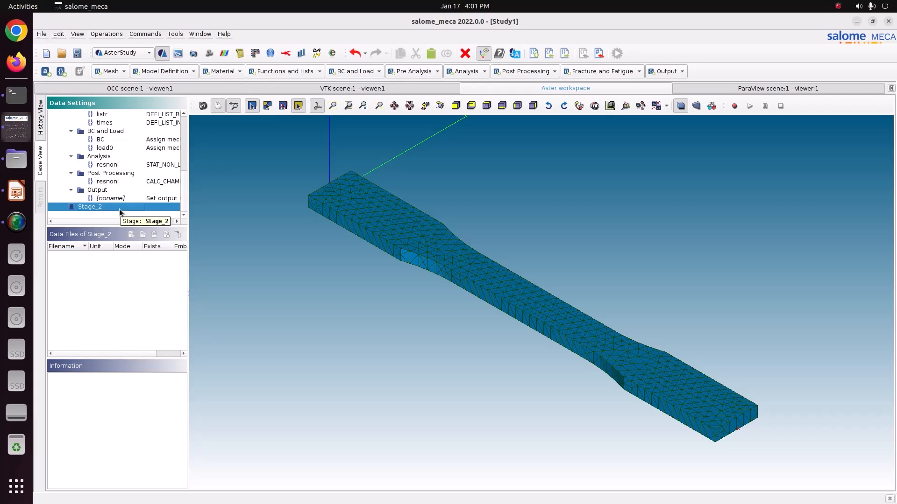
Add a CALC_FATIGUE command to Stage_2 with TYPE_CALCUL set to CUMUL_DOMMAGE
left_click(555, 71)
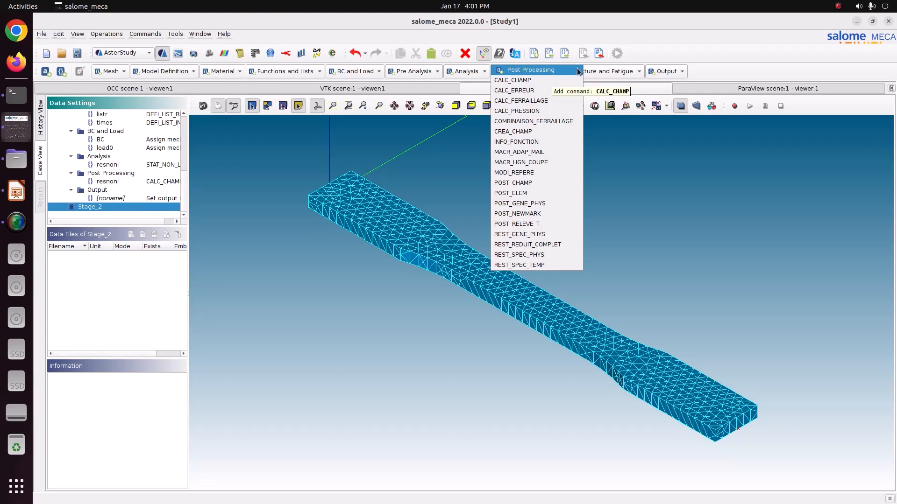
left_click(612, 70)
left_click(611, 70)
left_click(608, 80)
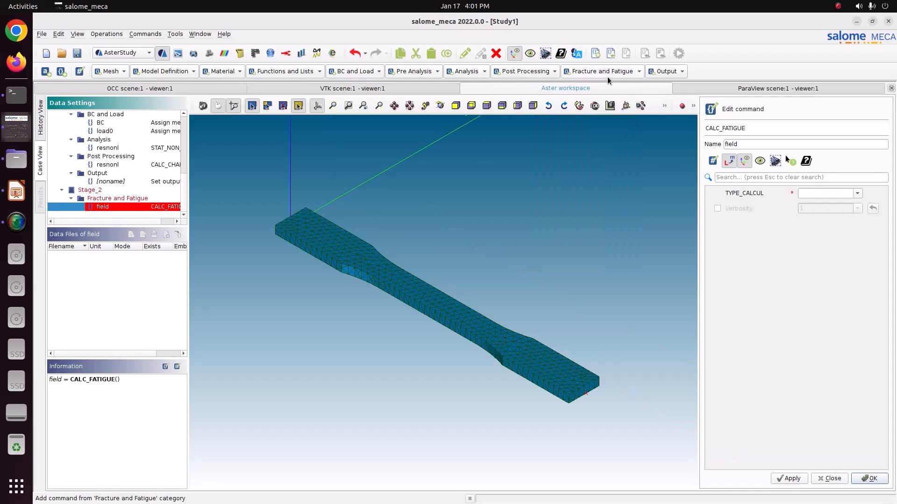
left_click(858, 194)
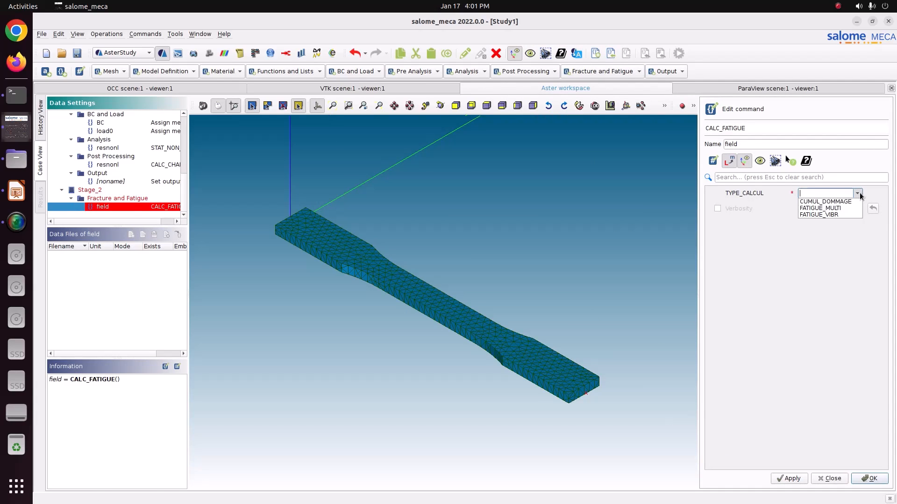
left_click(853, 201)
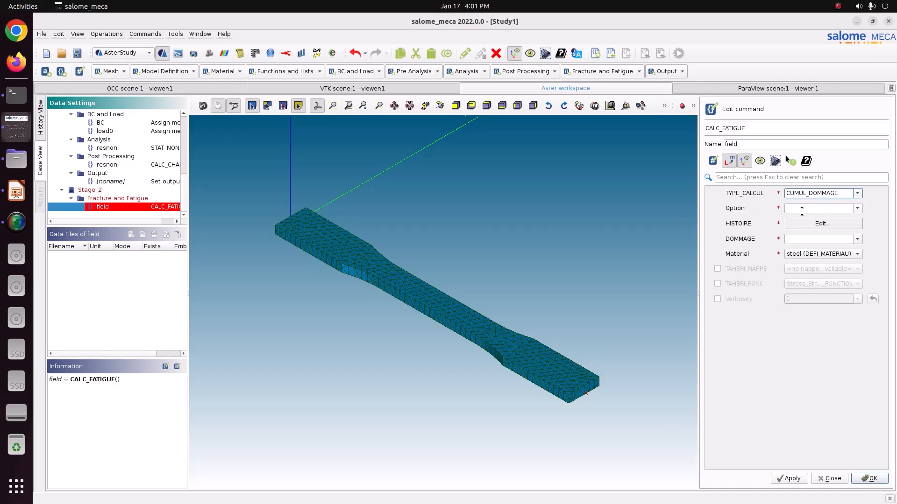
Set the fatigue command's option to DOMA_ELGA_EPSI and its HISTOIRE to result resnonl (CALC_CHAMP) with EQUI_GD INVA_2_SG
left_click(857, 209)
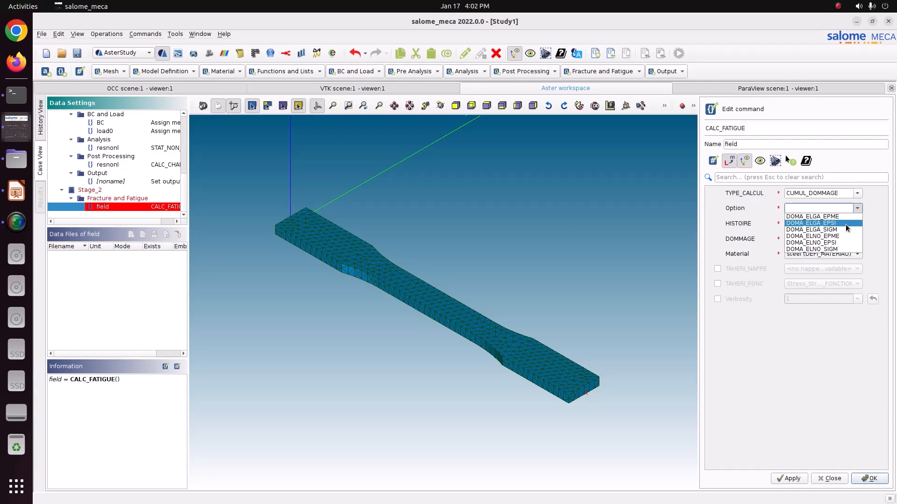
left_click(845, 224)
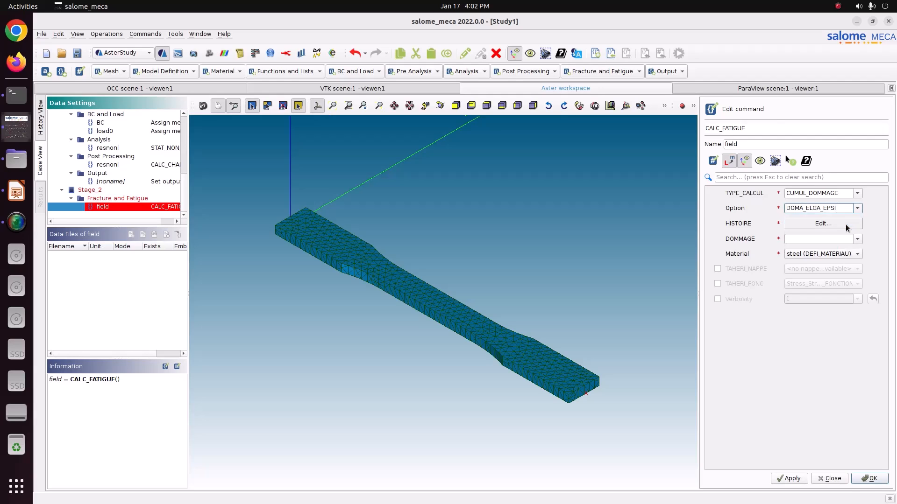
left_click(846, 225)
left_click(838, 194)
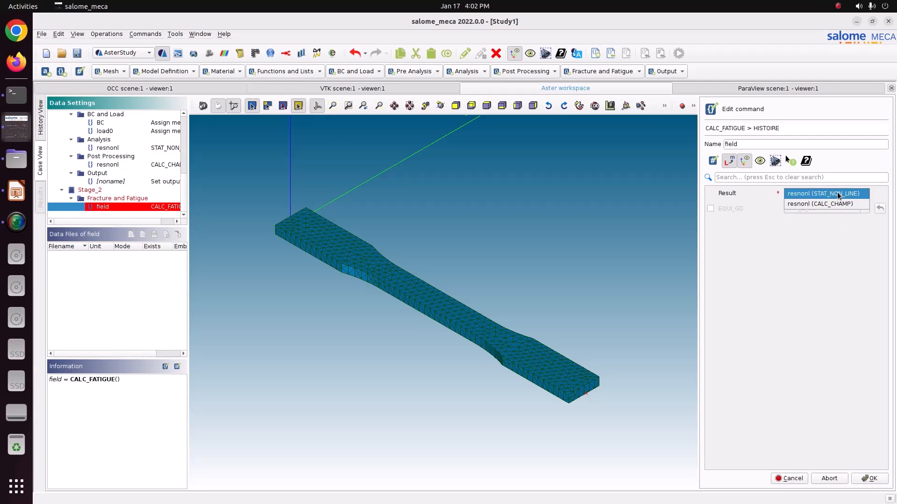
left_click(838, 204)
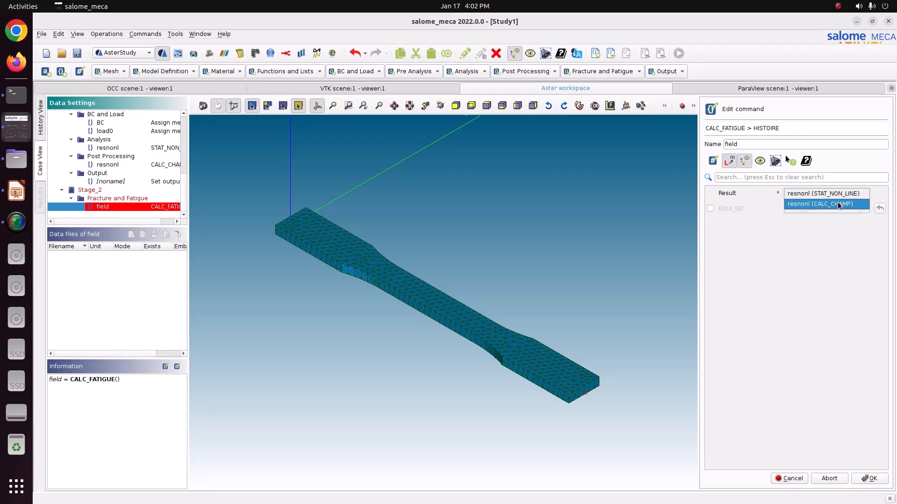
left_click(731, 208)
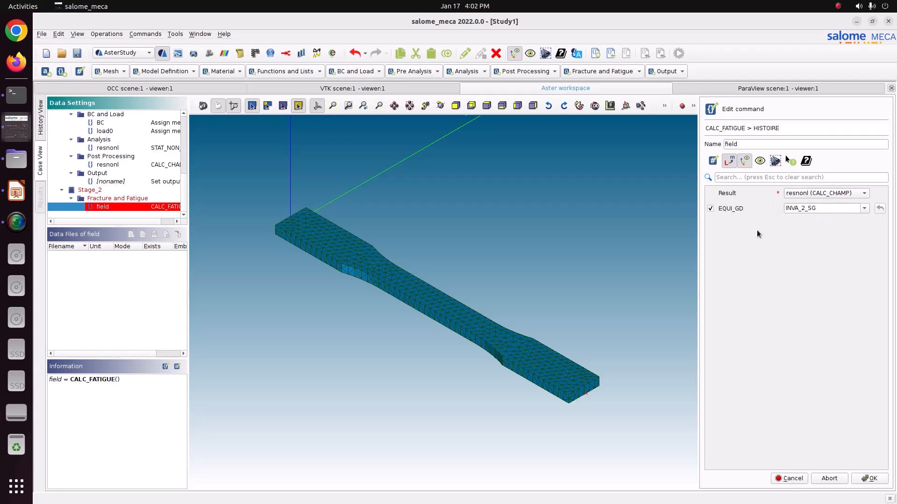
left_click(862, 480)
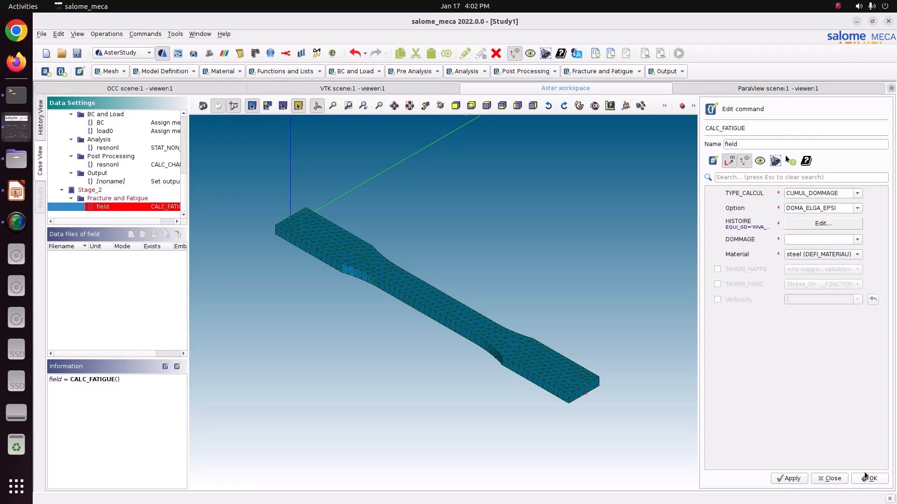
Set DOMMAGE to MANSON_COFFIN, enable TAHERI_FONC with the Life function, and store the fatigue command
left_click(856, 239)
left_click(845, 248)
left_click(812, 258)
left_click(811, 258)
left_click(746, 287)
left_click(817, 284)
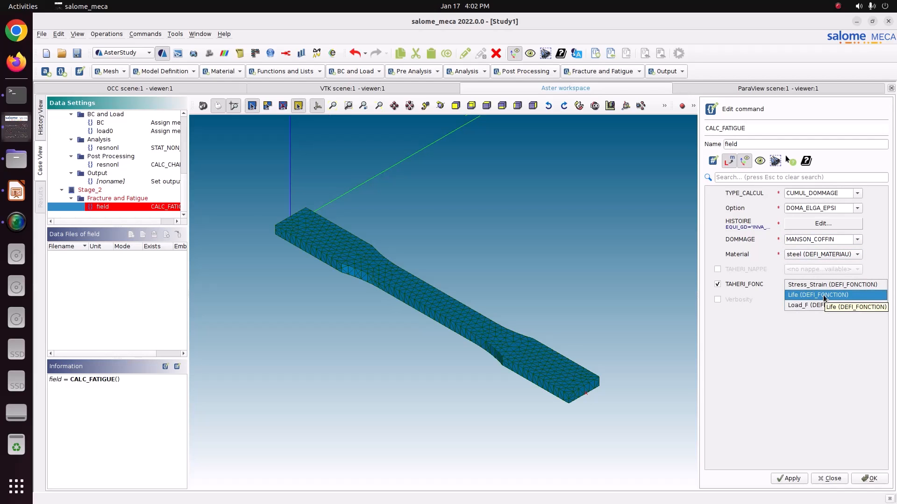
left_click(823, 296)
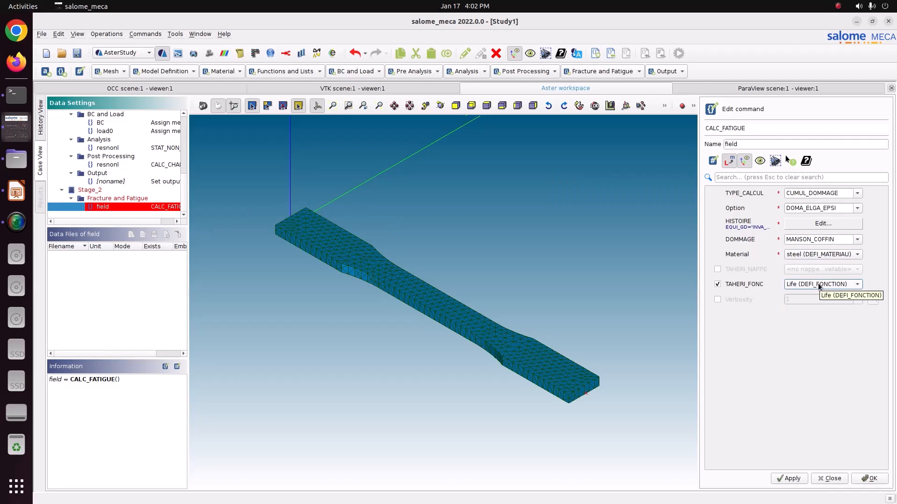
left_click(874, 479)
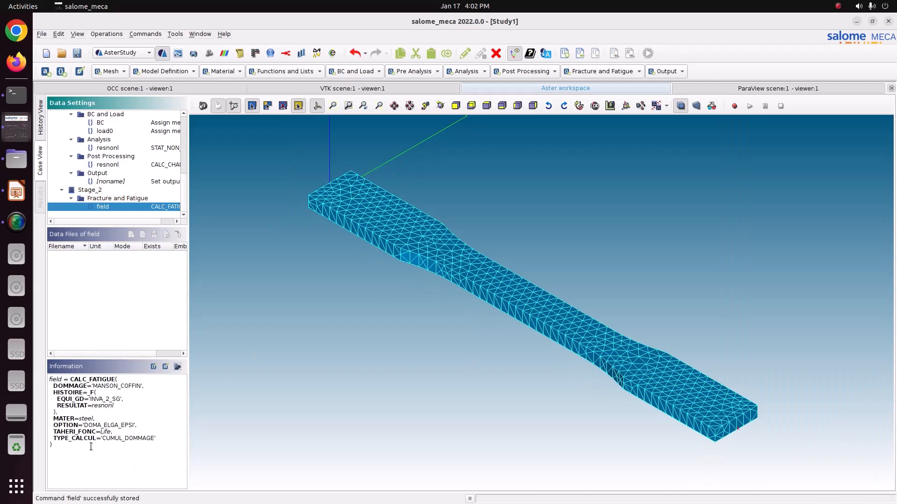
Rename the CALC_FATIGUE command from field to DOMMAGE
double_click(122, 206)
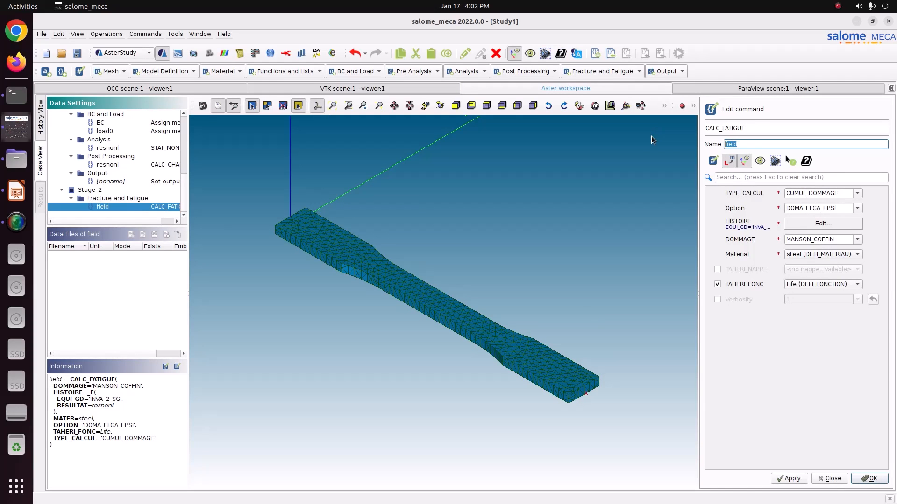
type("DOMMAGE")
left_click(787, 479)
left_click(868, 478)
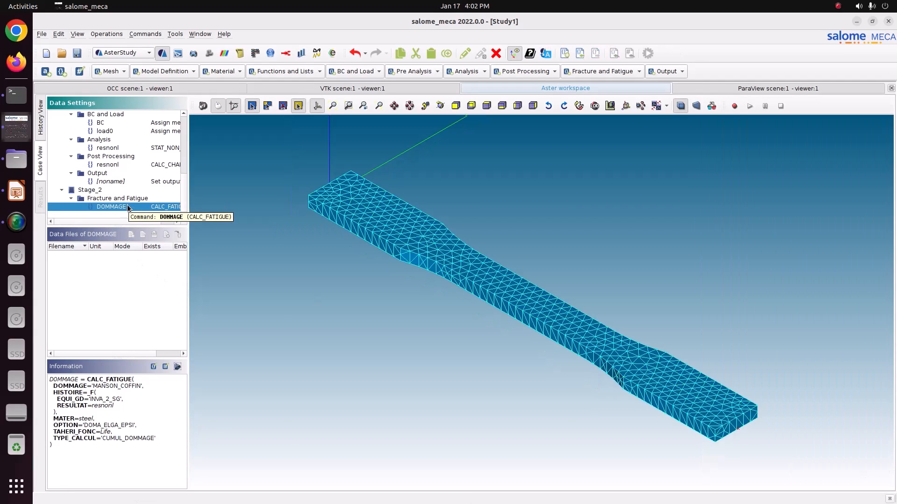
Add a Set output results command to Stage_2 and browse to the CODE_ASTER/73_LCF_Fatigue folder for its result file
left_click(675, 72)
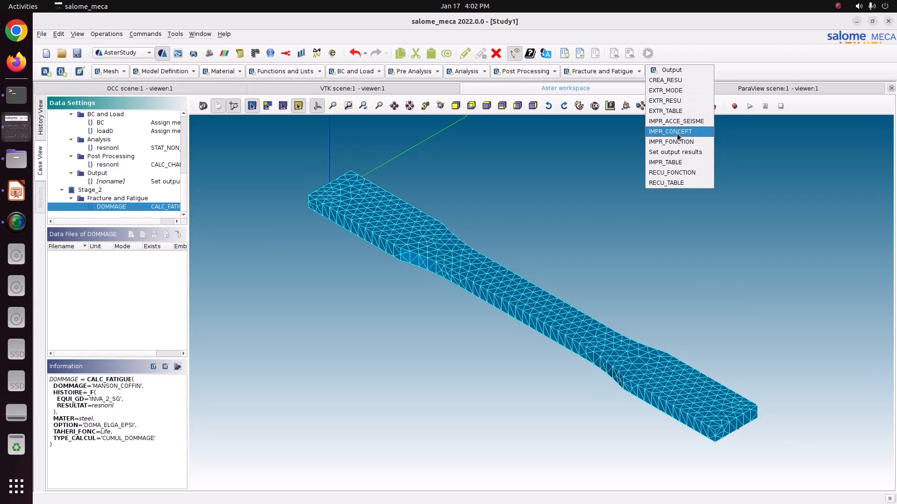
left_click(680, 152)
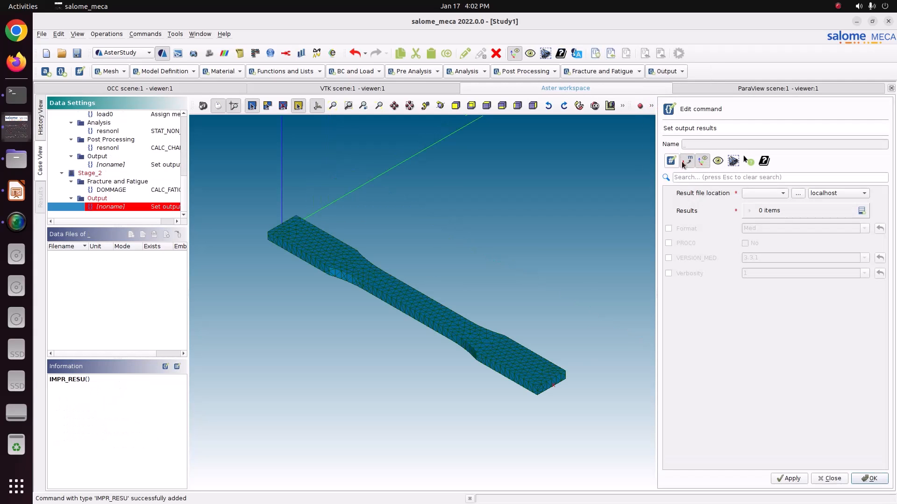
left_click(798, 193)
double_click(396, 204)
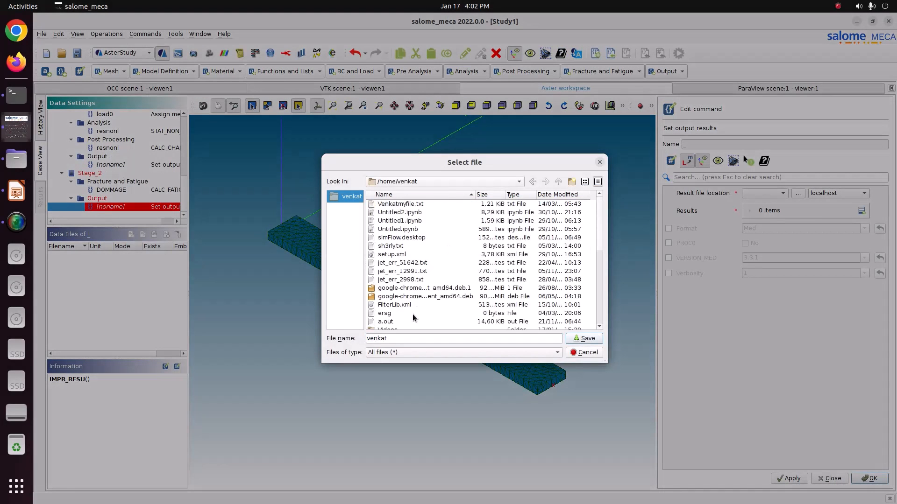
scroll(415, 298, "up", 5)
left_click(403, 306)
double_click(402, 306)
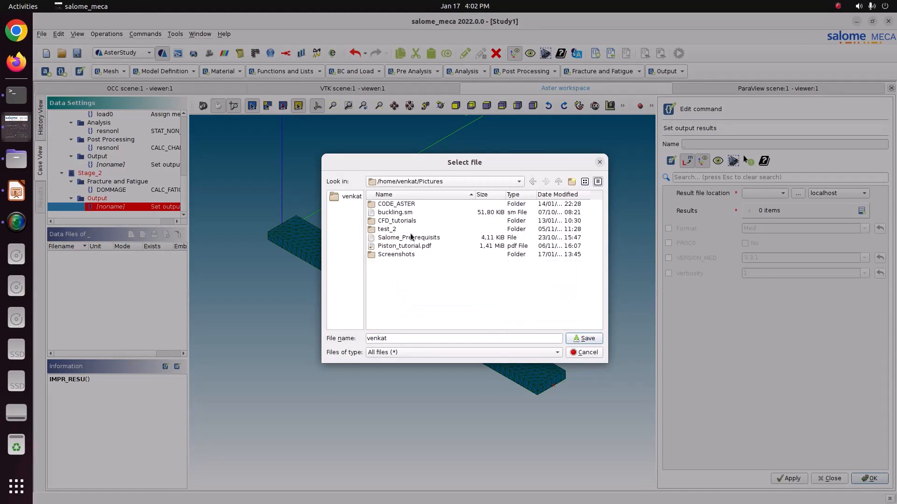
double_click(408, 204)
left_click(529, 235)
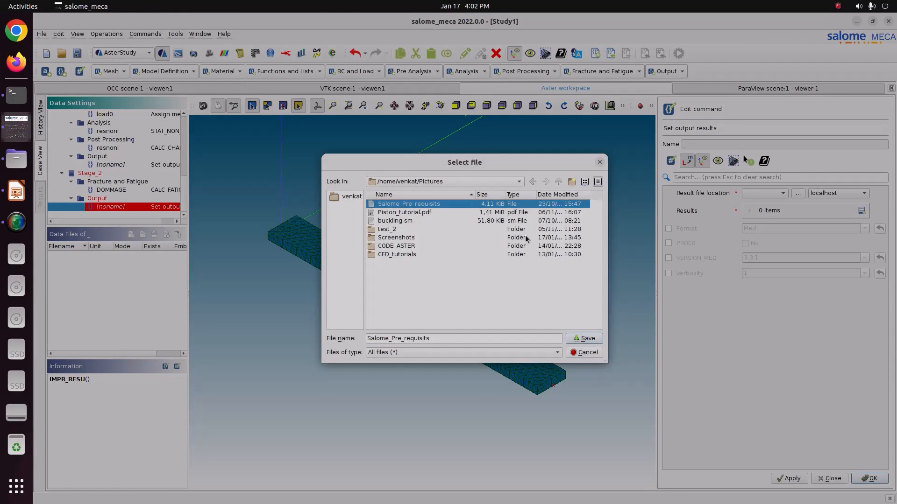
double_click(406, 238)
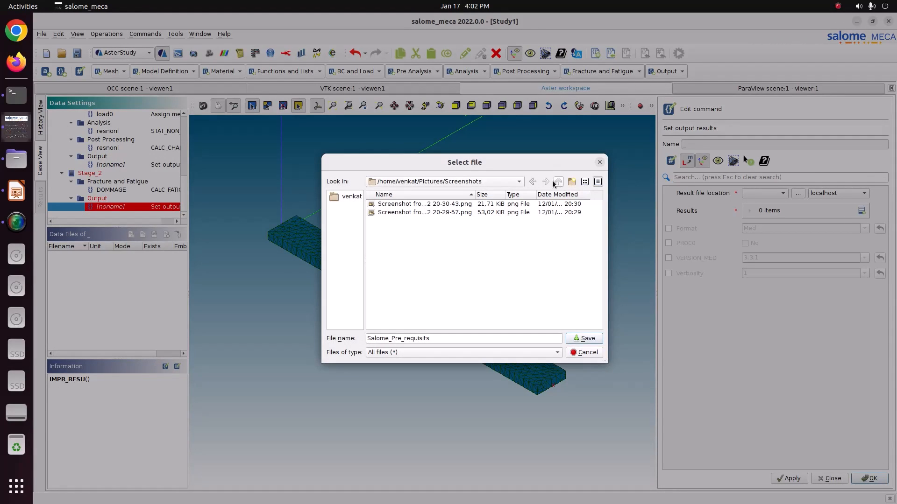
left_click(532, 181)
double_click(397, 247)
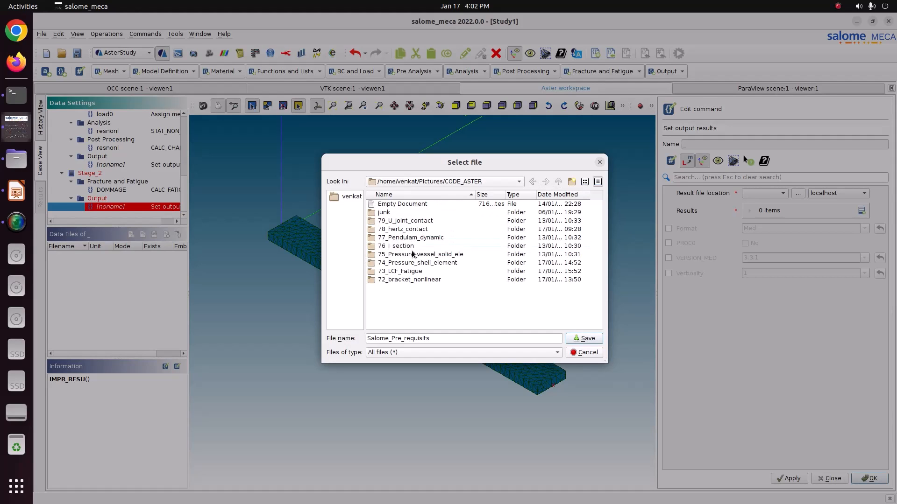
left_click(412, 272)
double_click(413, 273)
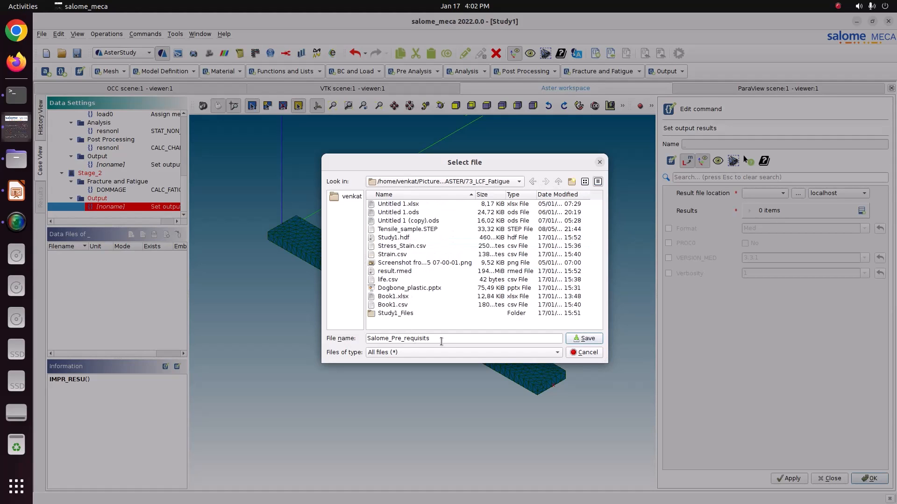
Name the output result file Dommage.rmed and save it in the chosen folder
left_click_drag(441, 338, 343, 339)
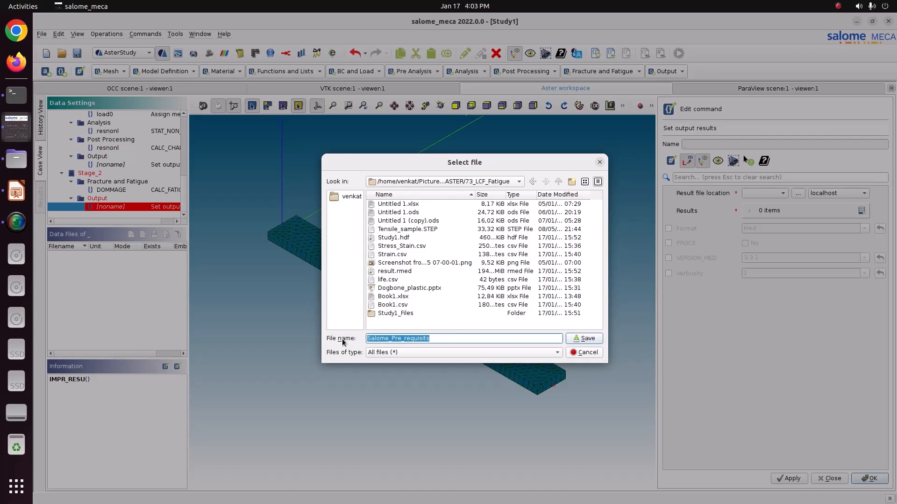
type("r")
key("BackSpace")
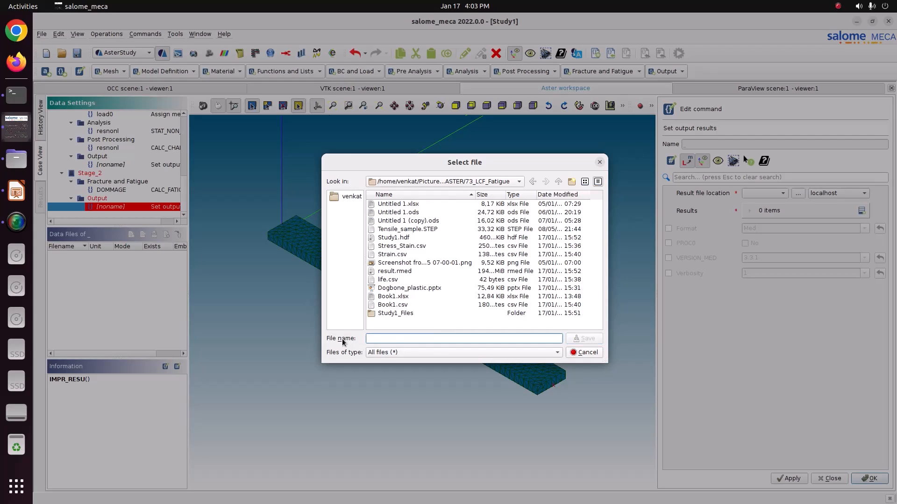
type("Dommage.rmed")
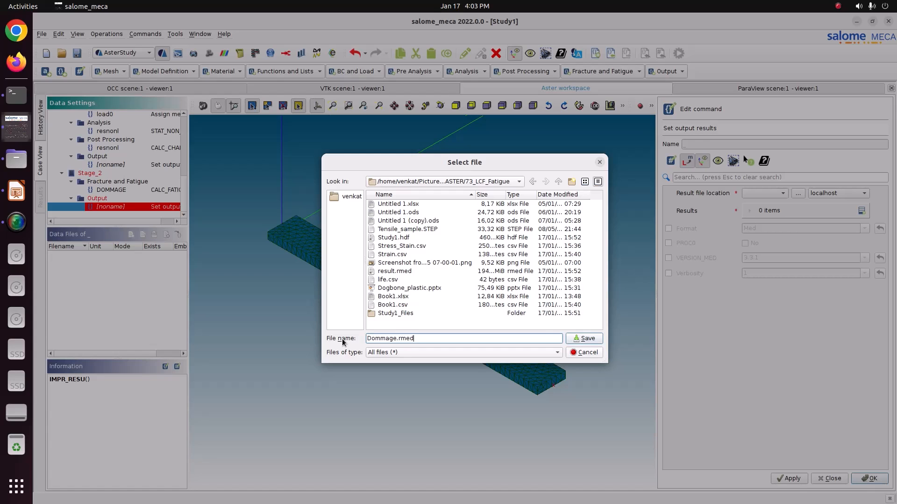
key("Return")
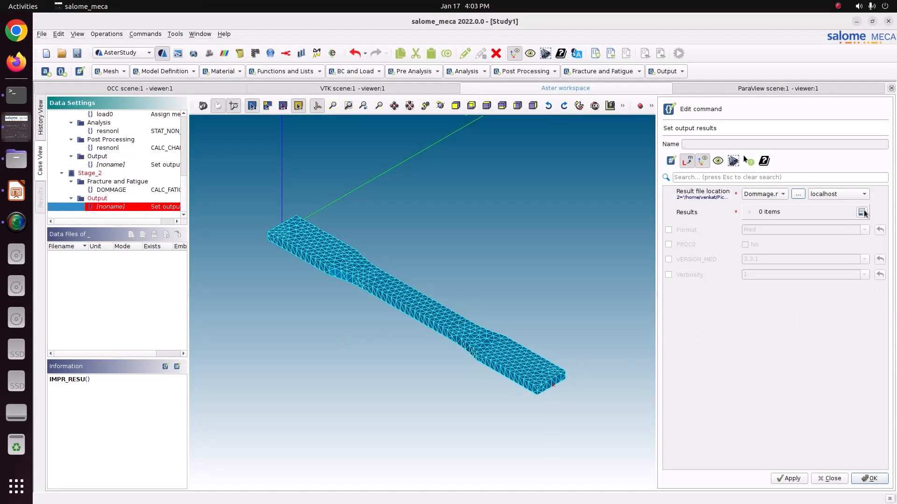
Add a results entry that outputs the mesh and the DOMMAGE field, with TOUT_CMP set to Yes
left_click(862, 212)
left_click(805, 231)
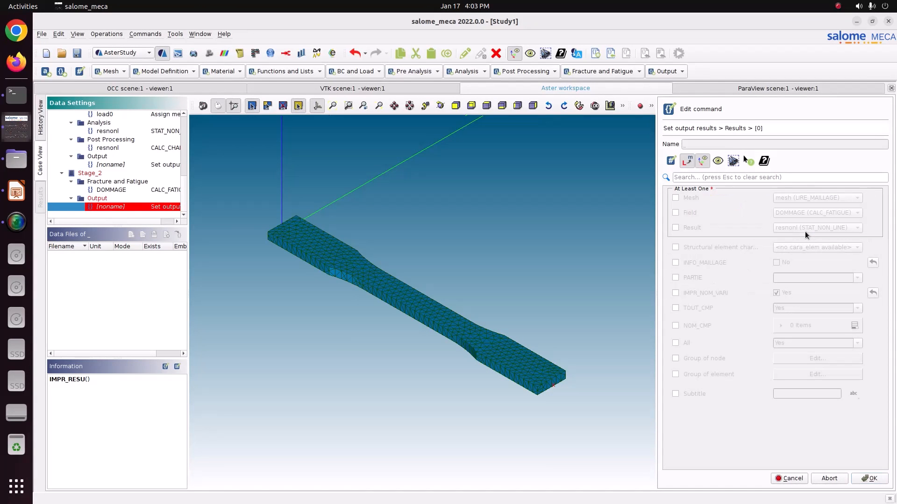
left_click(696, 199)
left_click(698, 212)
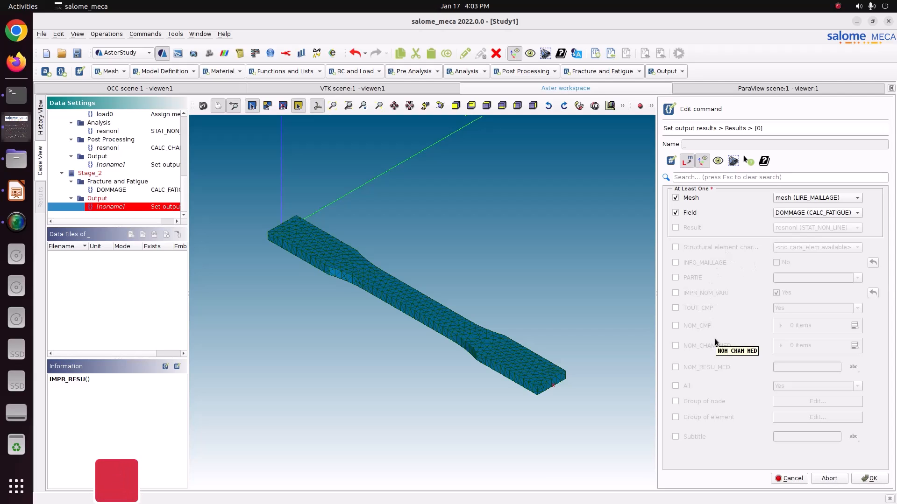
left_click(708, 310)
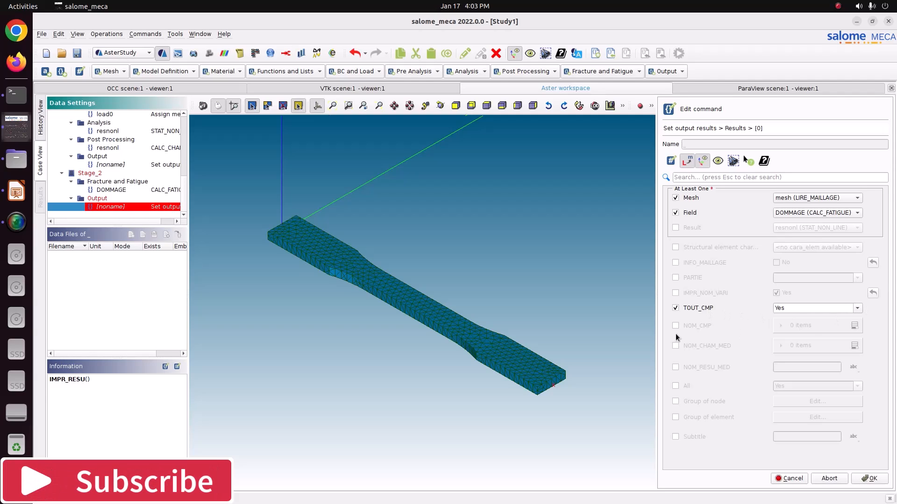
left_click(859, 308)
left_click(852, 315)
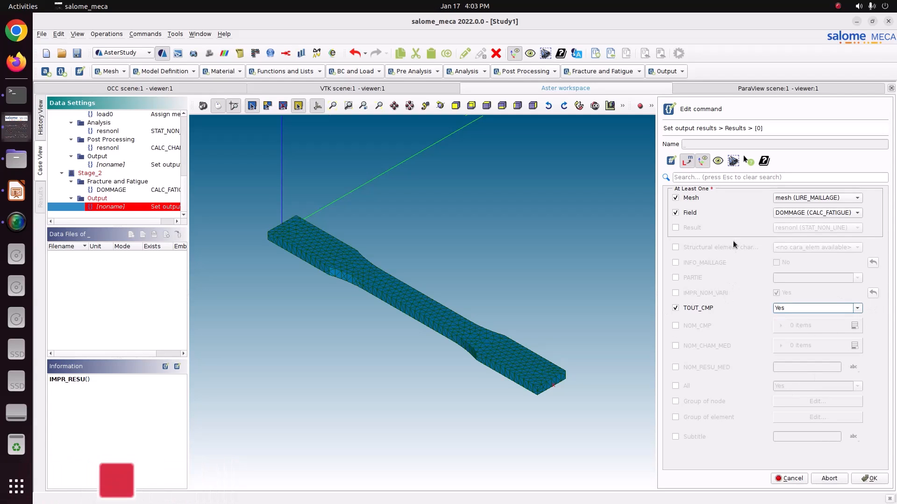
left_click(871, 479)
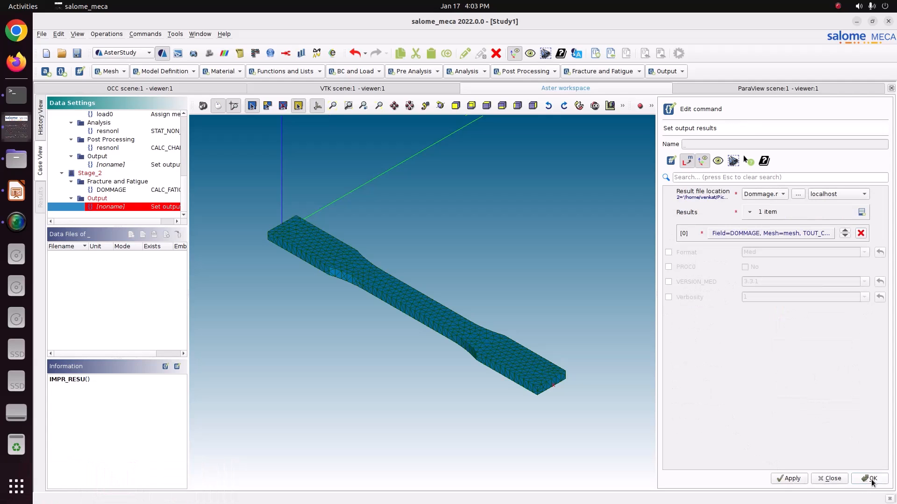
Enable the Med format for the output, store the command, and save the study
left_click(668, 252)
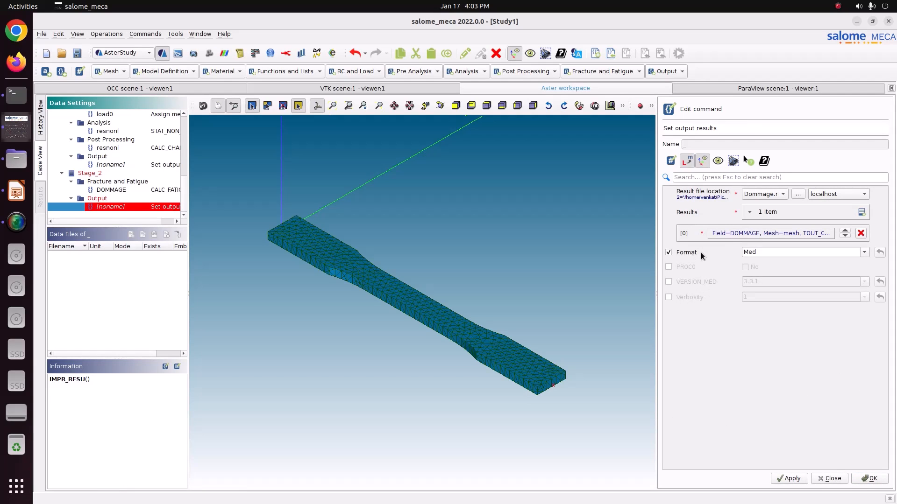
left_click(796, 478)
left_click(857, 475)
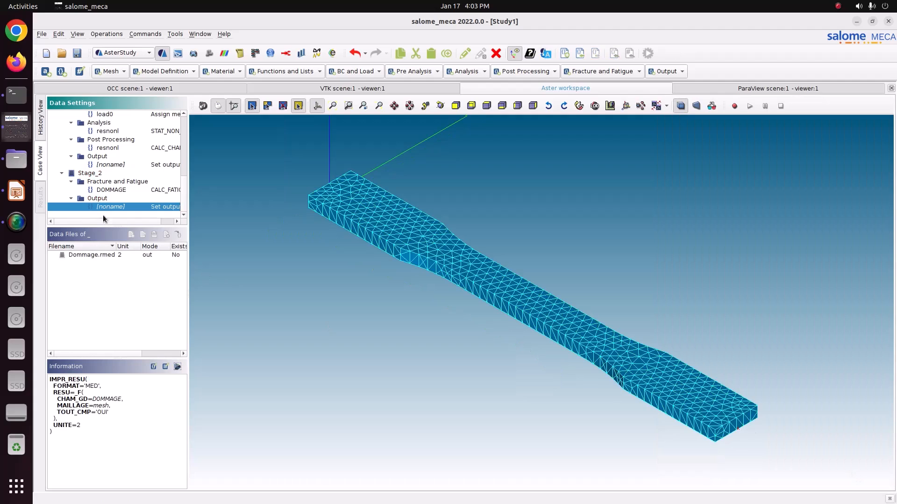
scroll(107, 212, "up", 2)
scroll(108, 210, "down", 2)
left_click(76, 52)
Run CurrentCase from the case history, reusing Stage_1's results and executing Stage_2
left_click(40, 124)
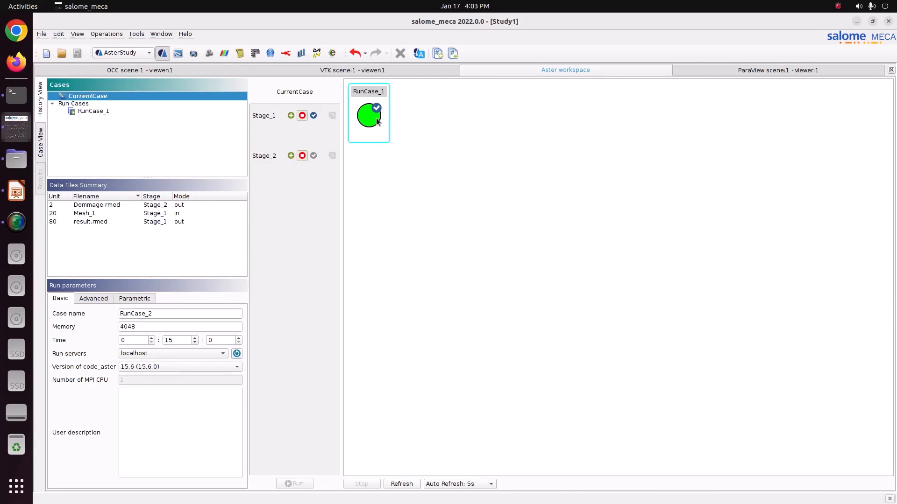
left_click(378, 121)
left_click(542, 110)
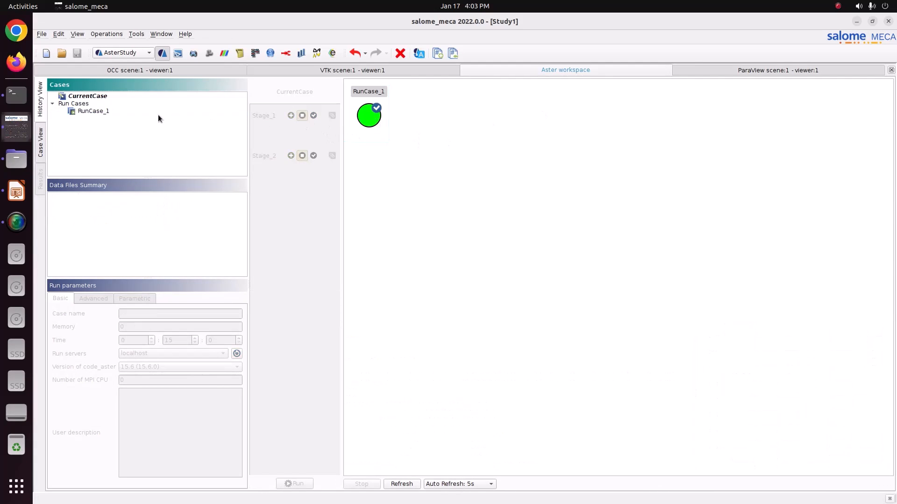
left_click(89, 96)
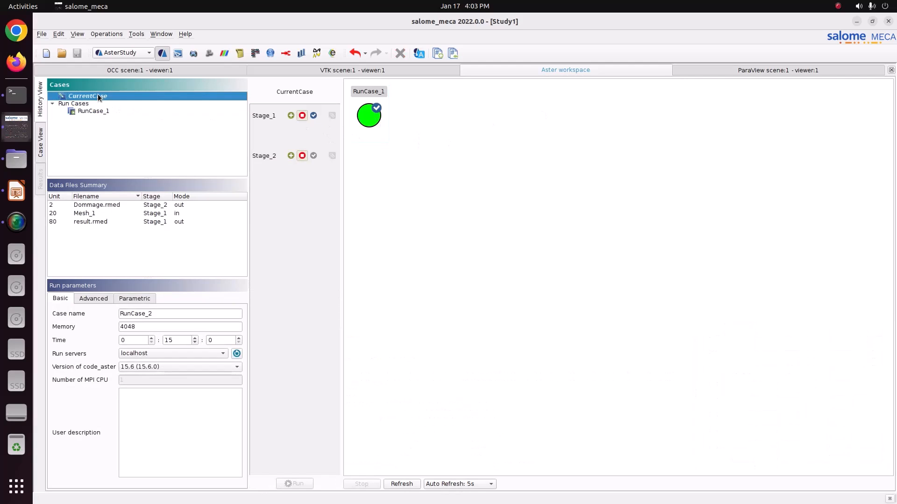
left_click(316, 118)
left_click(290, 156)
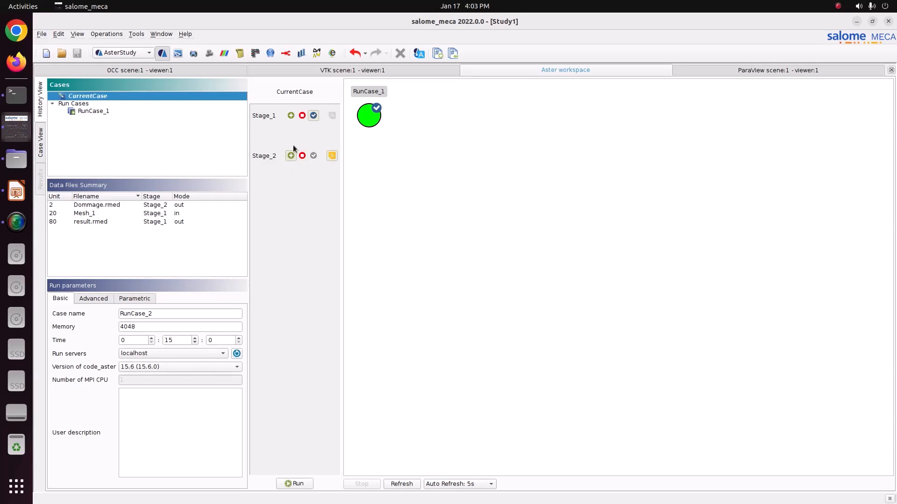
left_click(359, 124)
left_click(304, 485)
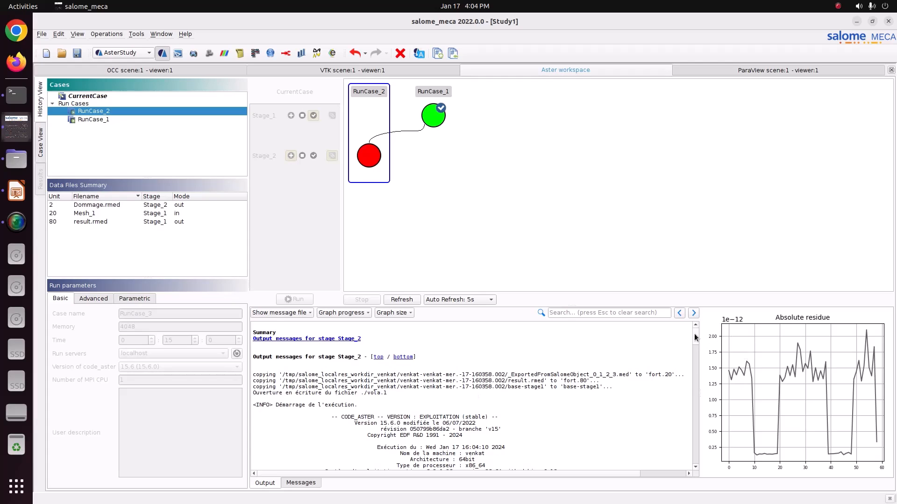
Examine the Stage_2 output messages of the failed RunCase_2 for the cause of the error
left_click_drag(695, 335, 689, 424)
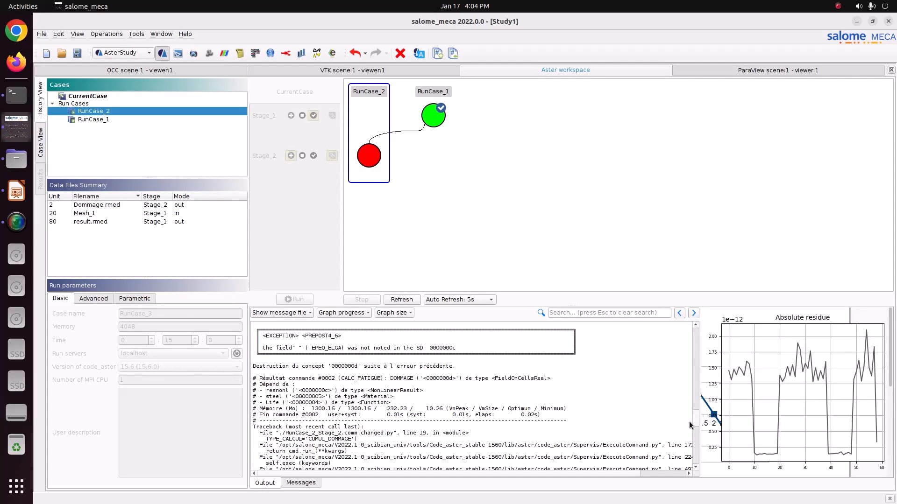
left_click_drag(308, 350, 341, 350)
scroll(335, 382, "down", 8)
scroll(335, 384, "down", 2)
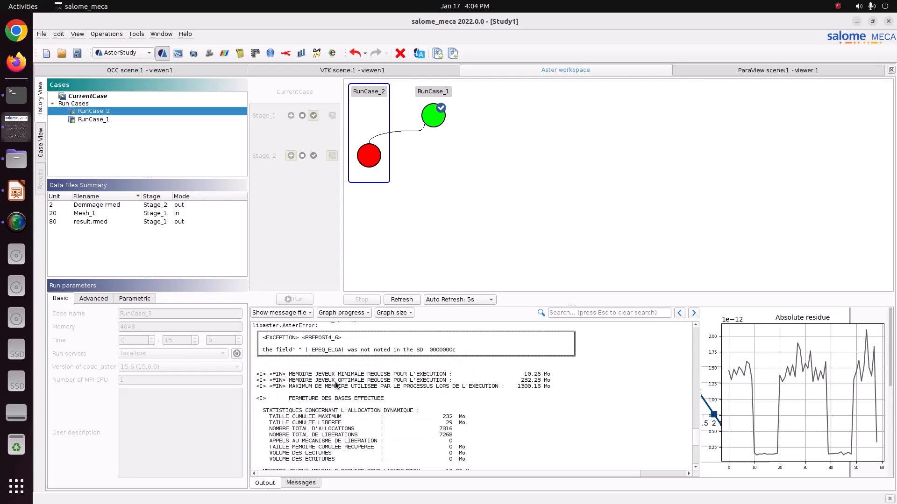
scroll(335, 384, "up", 20)
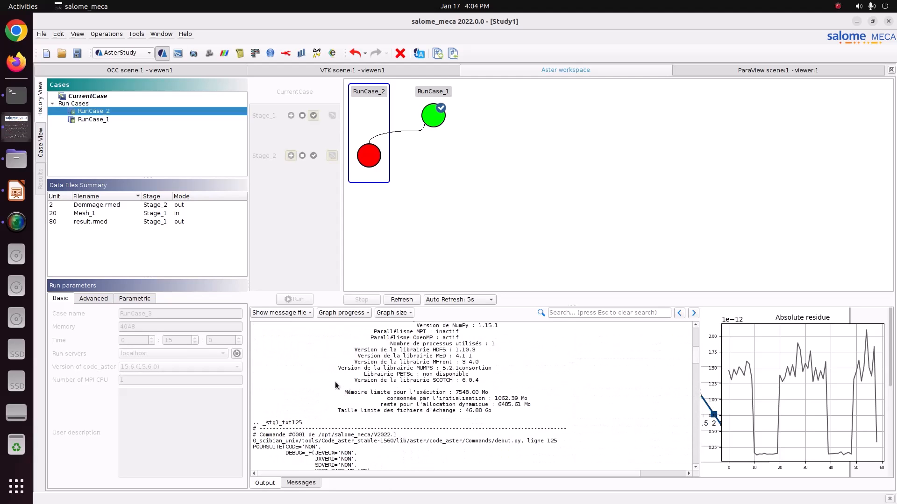
scroll(335, 382, "down", 15)
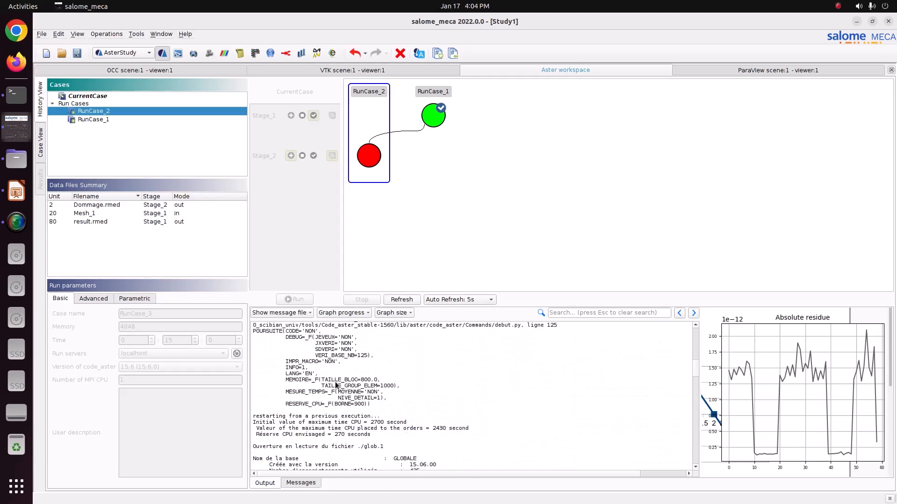
Return to editing CurrentCase and open Stage_1's CALC_CHAMP post-processing command on resnonl
left_click(95, 121)
double_click(95, 120)
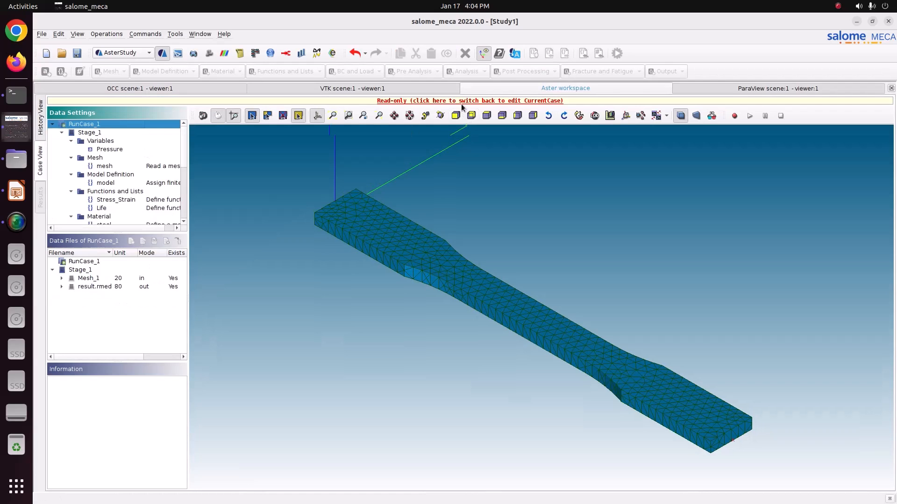
left_click(462, 103)
scroll(123, 267, "down", 2)
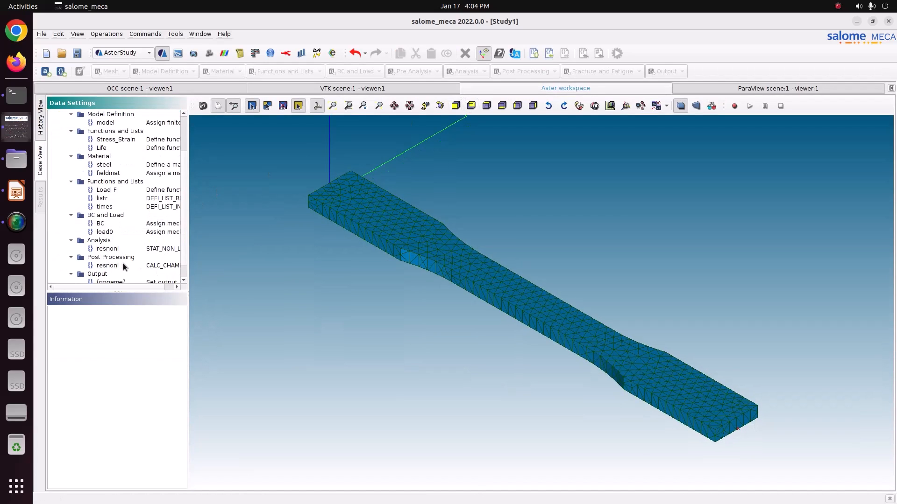
left_click(122, 264)
scroll(128, 222, "down", 2)
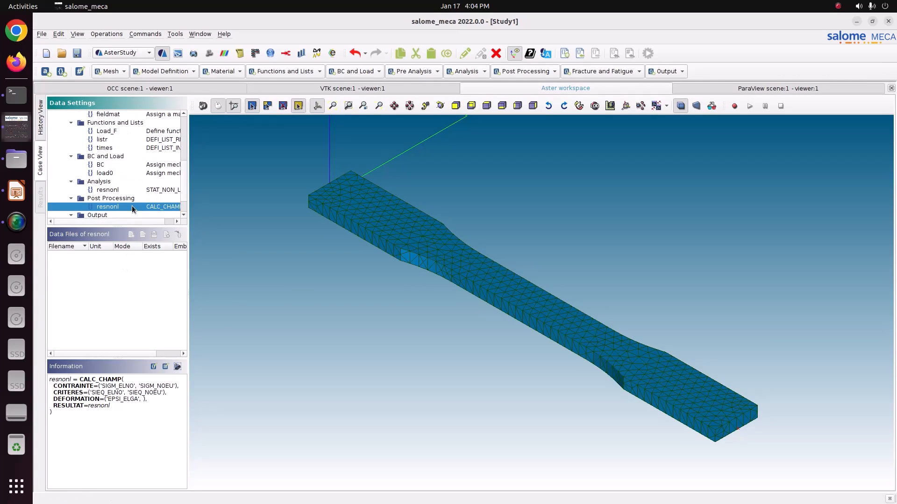
double_click(132, 205)
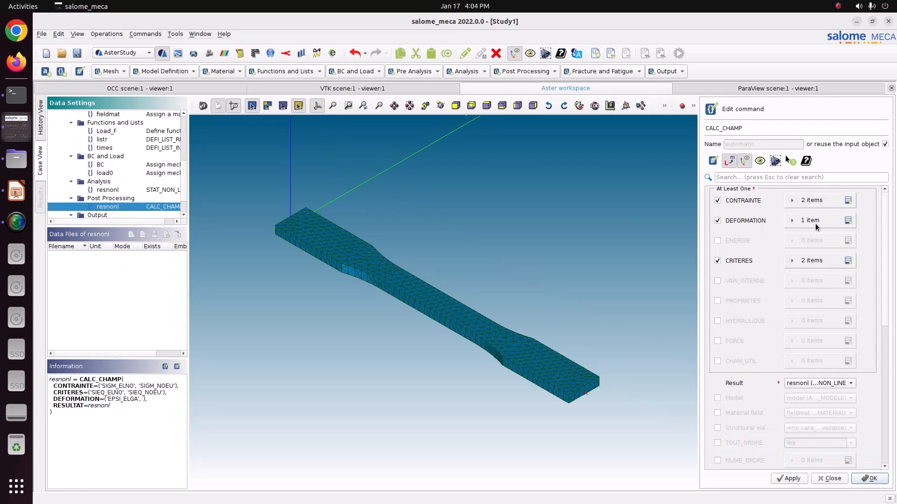
Review the available deformation fields and disable the DEFORMATION option in CALC_CHAMP
left_click(814, 223)
left_click(815, 241)
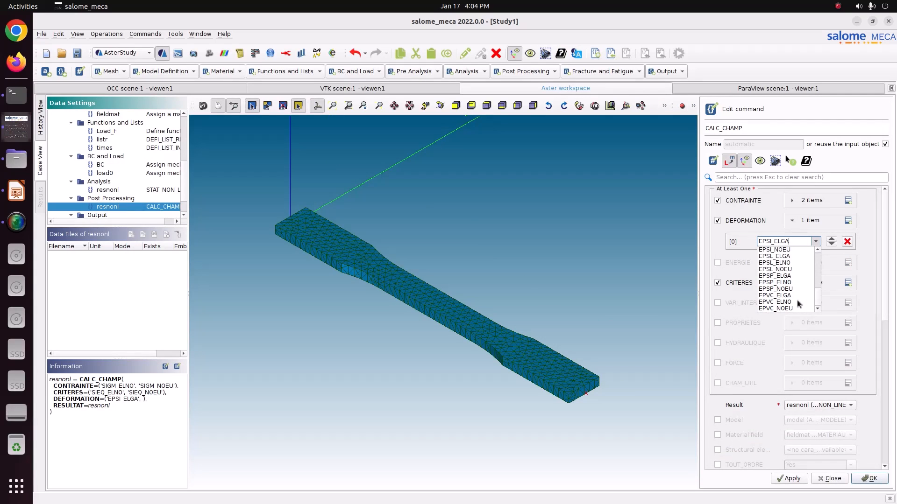
scroll(797, 300, "up", 4)
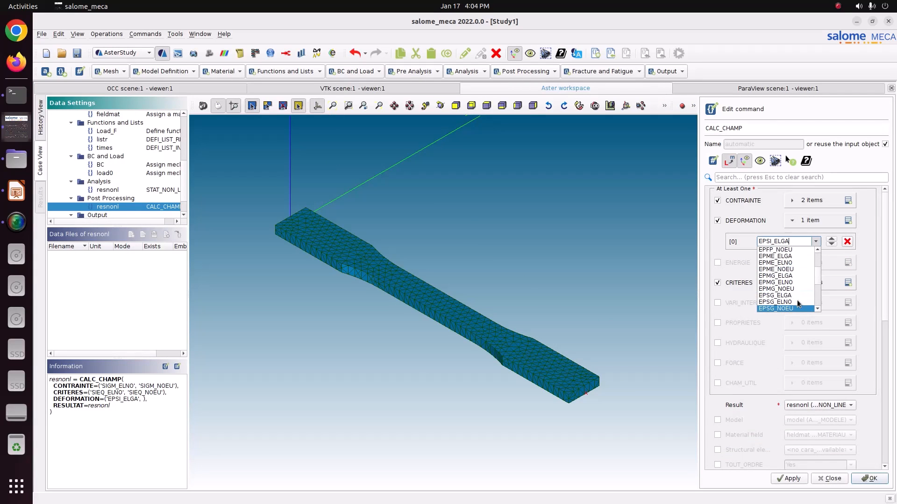
scroll(797, 300, "up", 3)
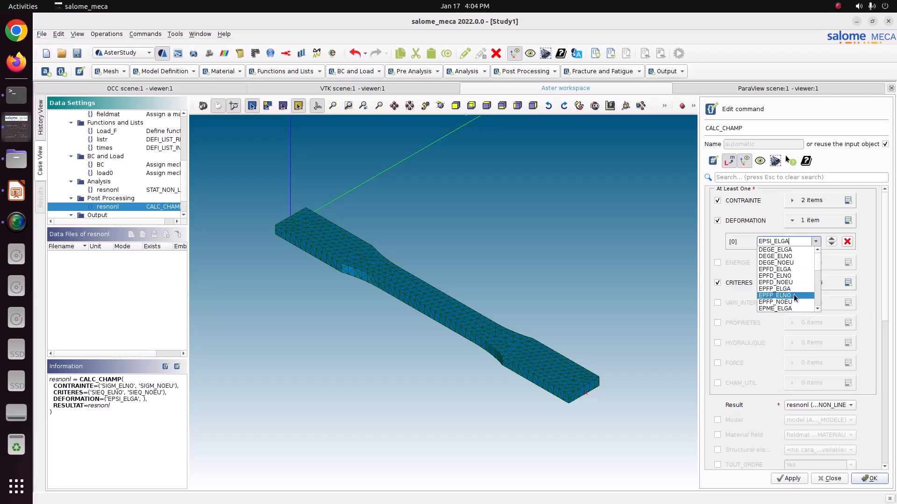
scroll(794, 298, "down", 7)
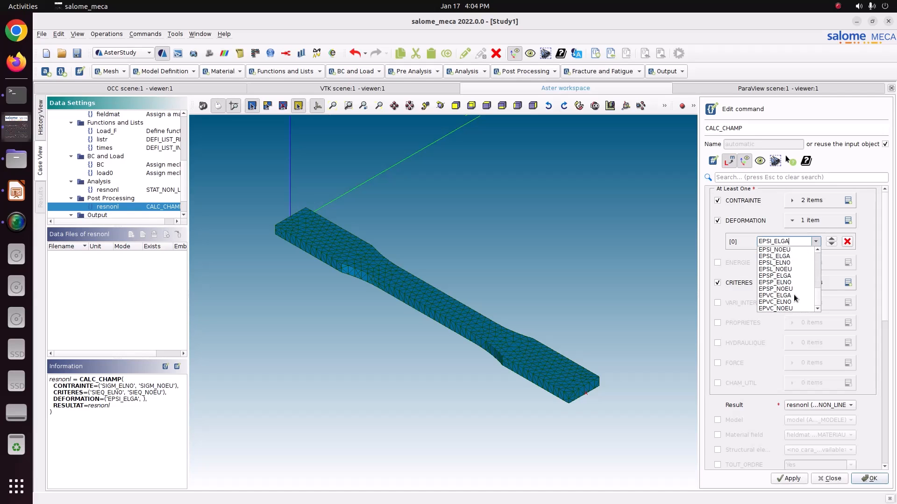
left_click(888, 265)
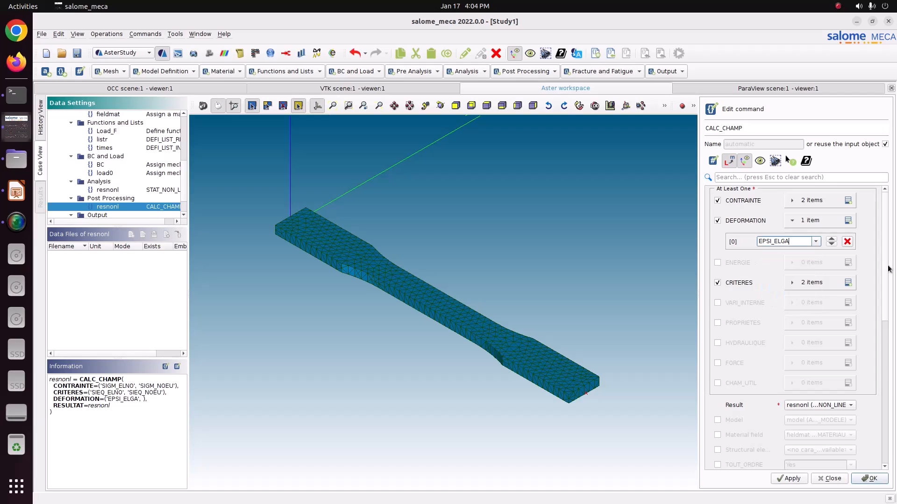
left_click(750, 221)
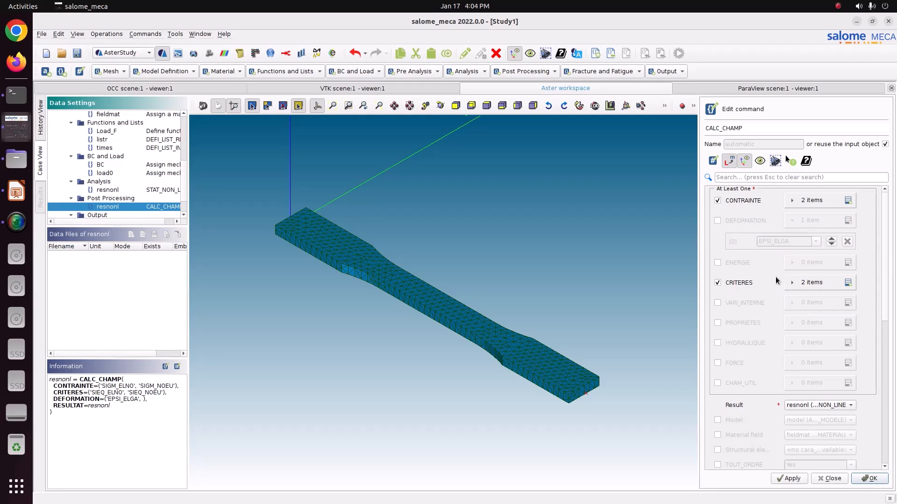
Add EPEQ_ELGA as a third CRITERES field and store the CALC_CHAMP command
left_click(848, 282)
left_click(815, 334)
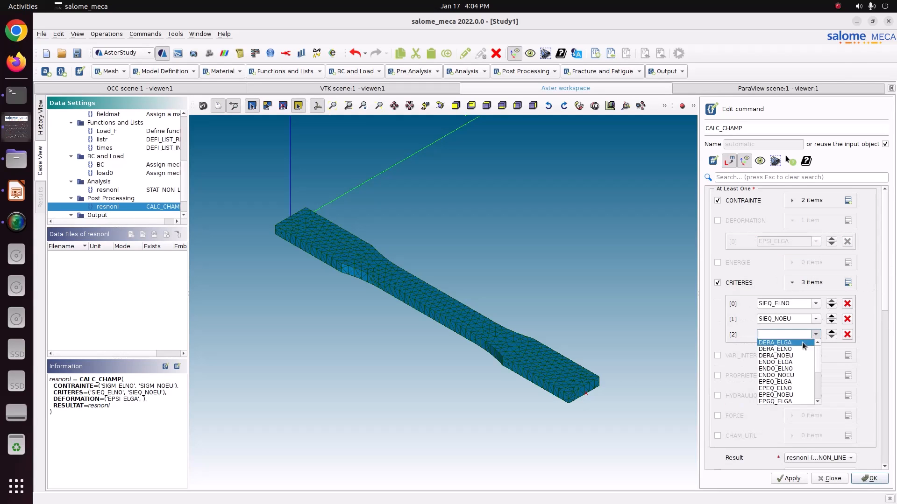
scroll(780, 391, "up", 2)
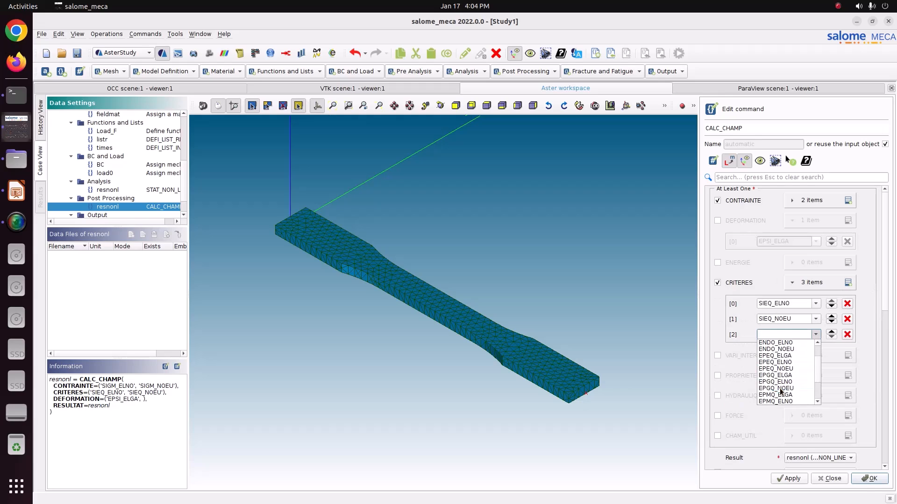
left_click(775, 357)
left_click_drag(800, 335, 758, 333)
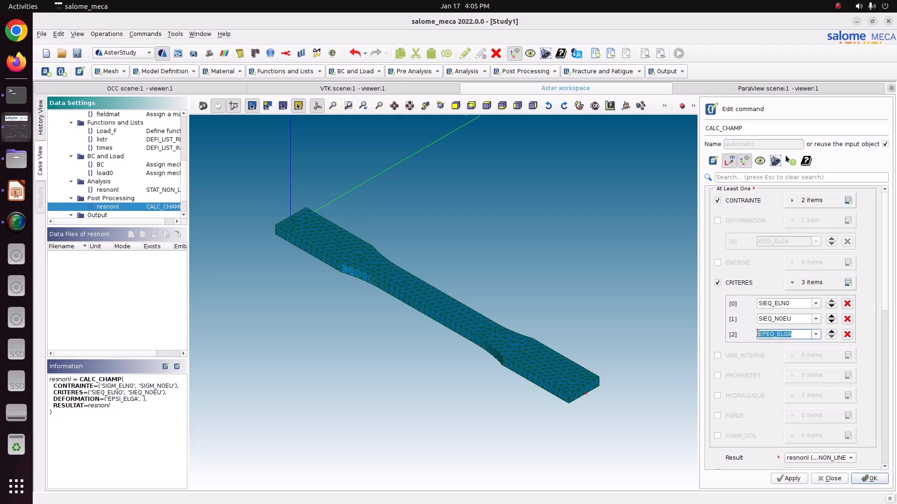
left_click(789, 479)
left_click(869, 479)
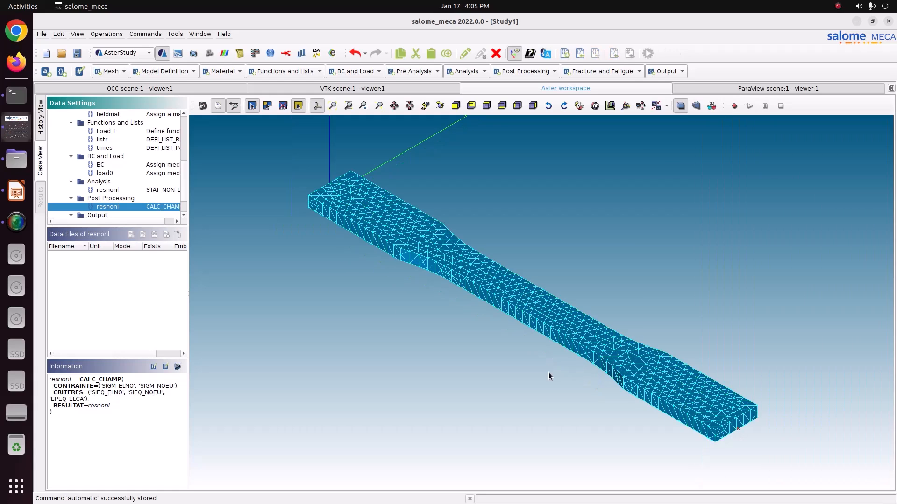
Expand Stage_2 in the data settings and return to the case history
scroll(114, 202, "down", 1)
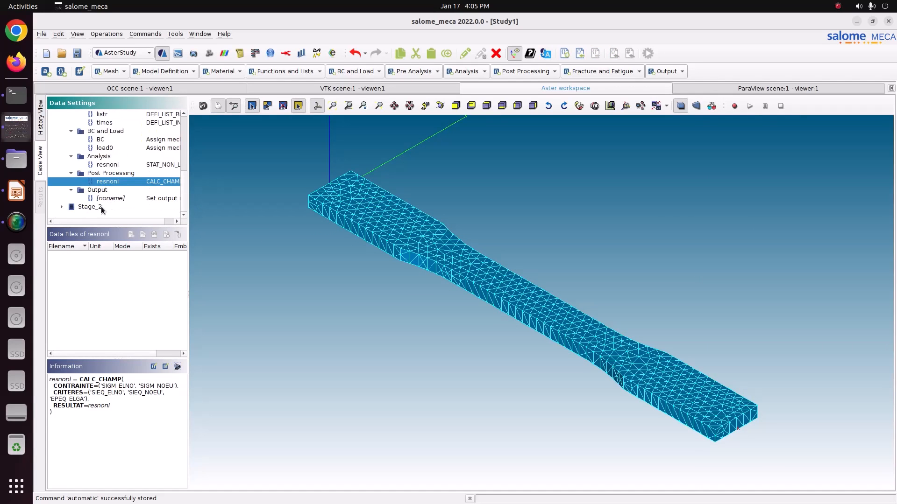
left_click(62, 207)
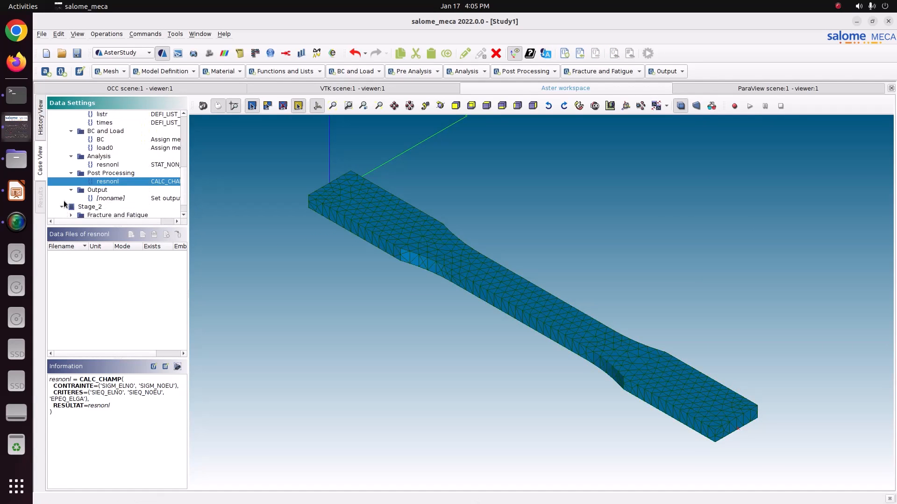
left_click(40, 127)
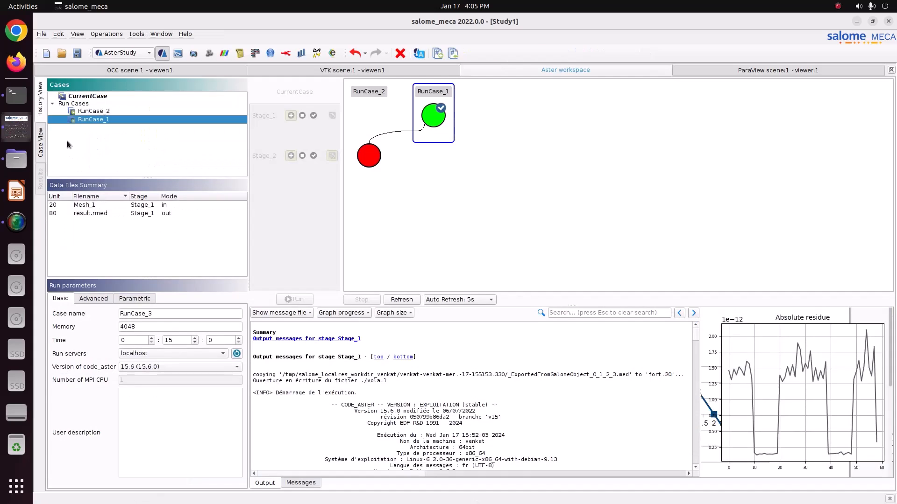
right_click(440, 125)
left_click(490, 162)
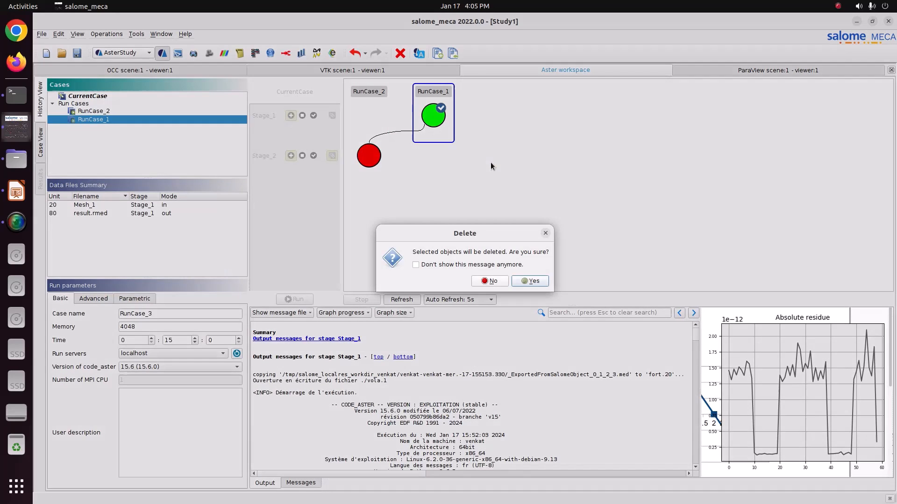
left_click(545, 233)
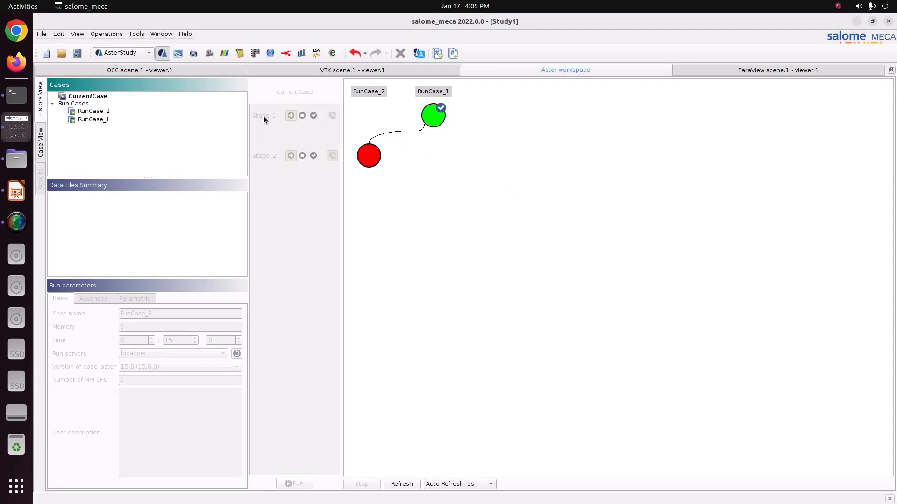
Save the study, run CurrentCase with both Stage_1 and Stage_2 executed, and save again once the run finishes
left_click(104, 97)
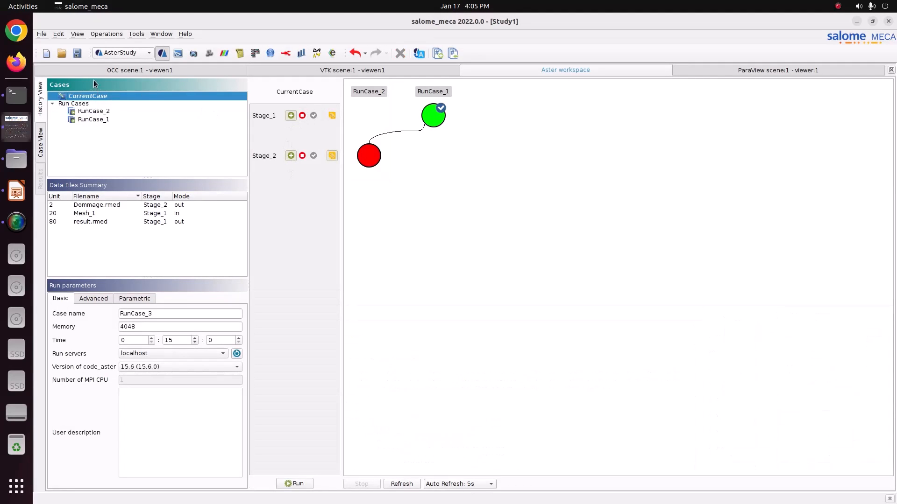
left_click(77, 52)
left_click(295, 483)
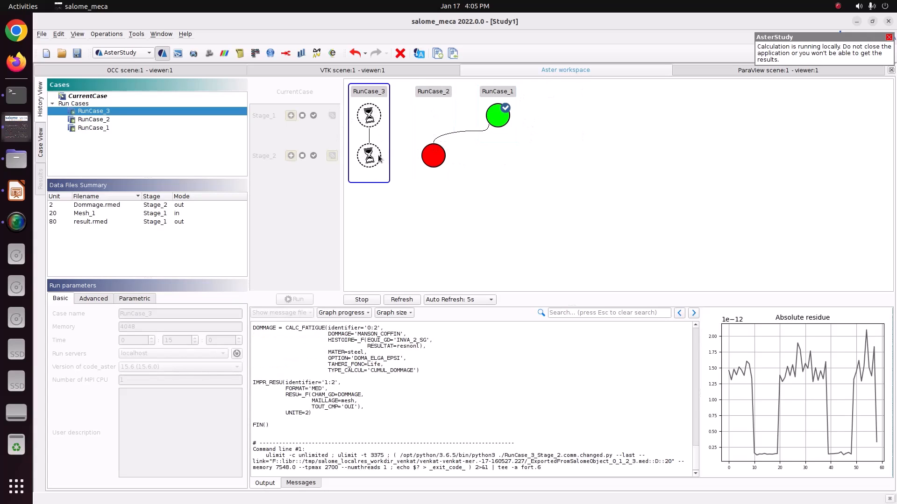
mouse_move(380, 158)
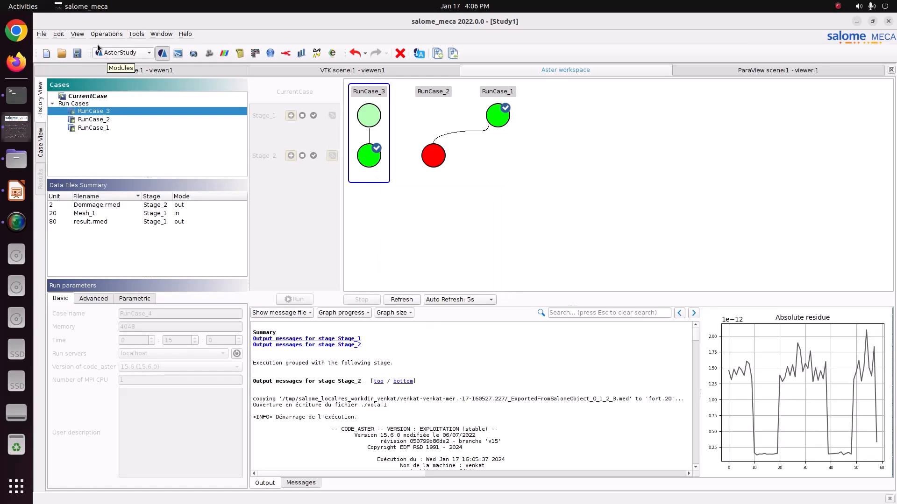
left_click(78, 53)
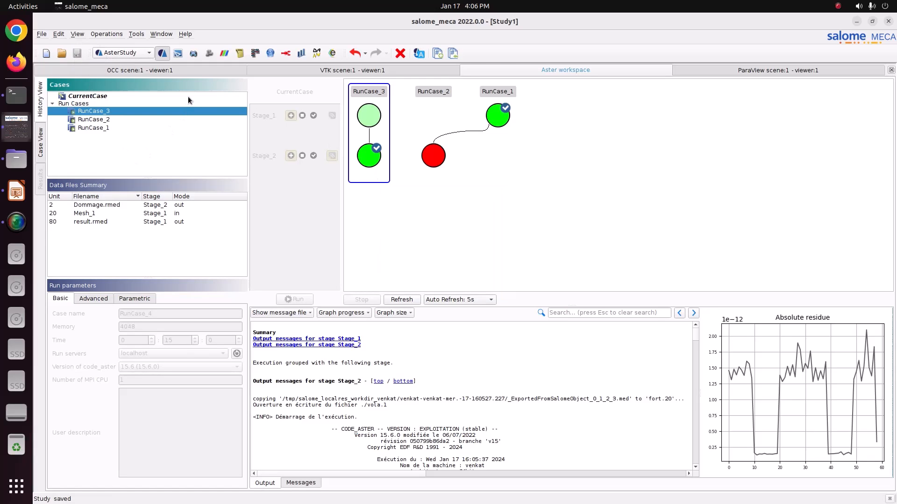
Switch to the ParaVIS module and open Dommage.rmed from the 73_LCF_Fatigue folder
left_click(107, 34)
left_click(131, 96)
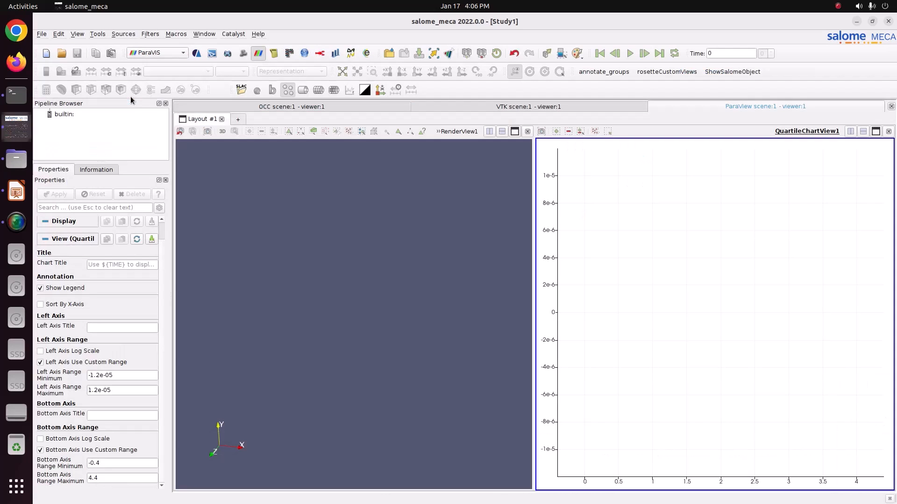
right_click(66, 114)
left_click(75, 120)
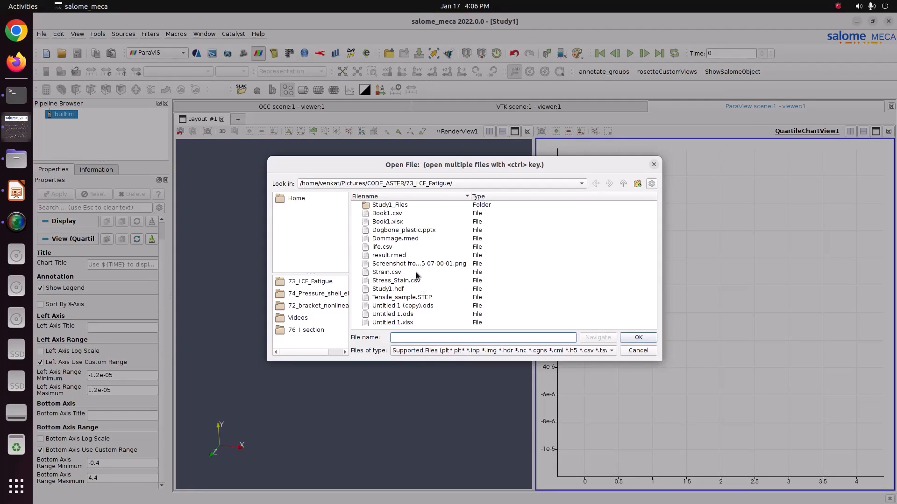
left_click(398, 238)
left_click(644, 340)
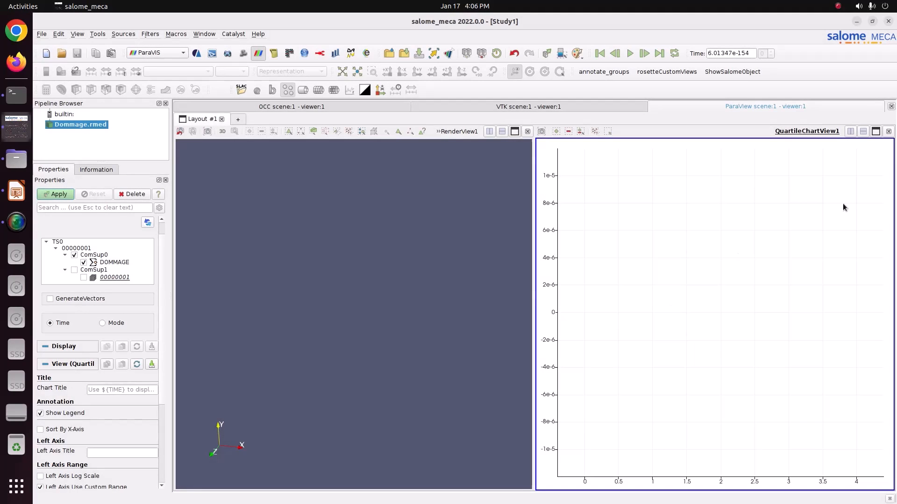
Close the quartile chart view and display the Dommage.rmed data with the DOMMAGE field loaded in the render view
left_click(889, 131)
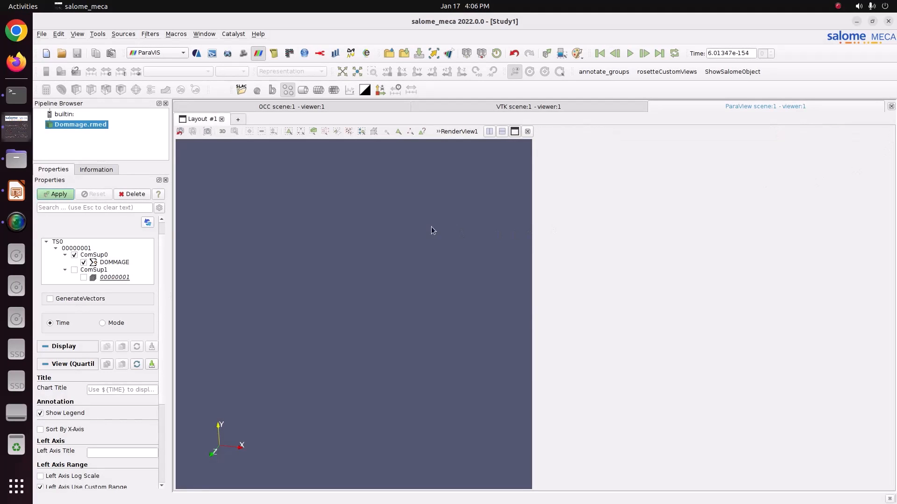
left_click(418, 229)
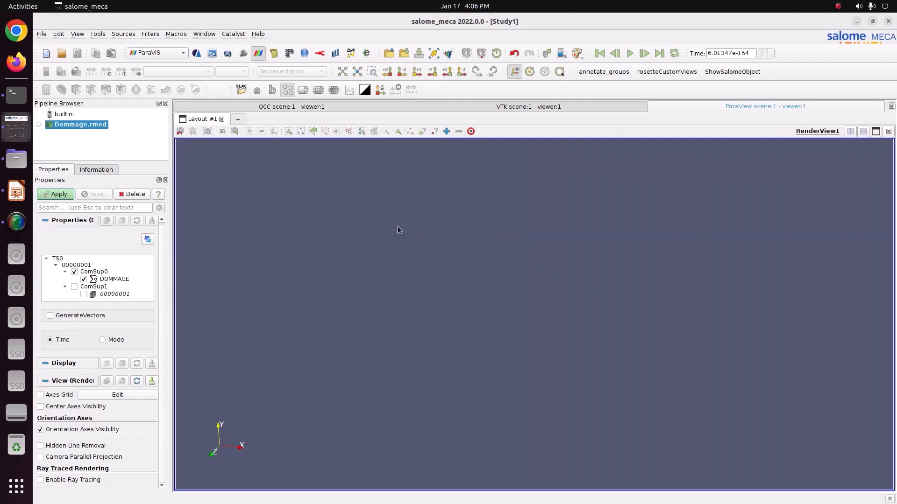
left_click(56, 196)
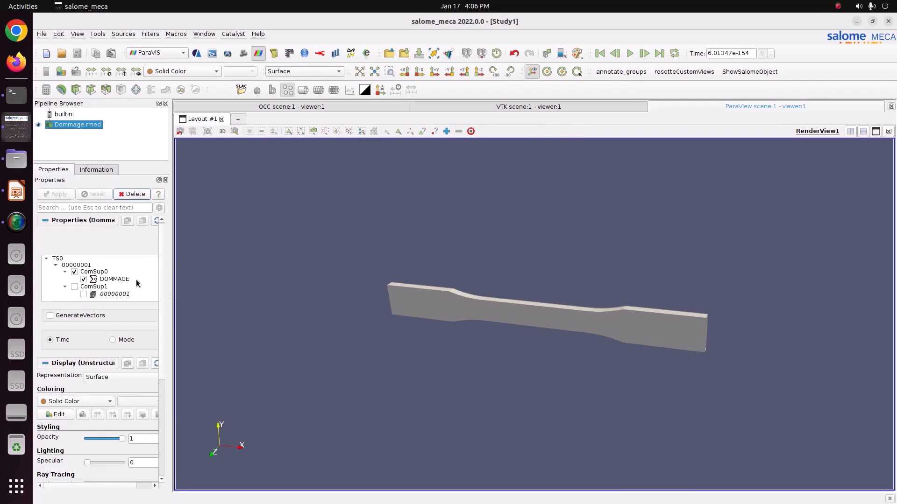
left_click(195, 73)
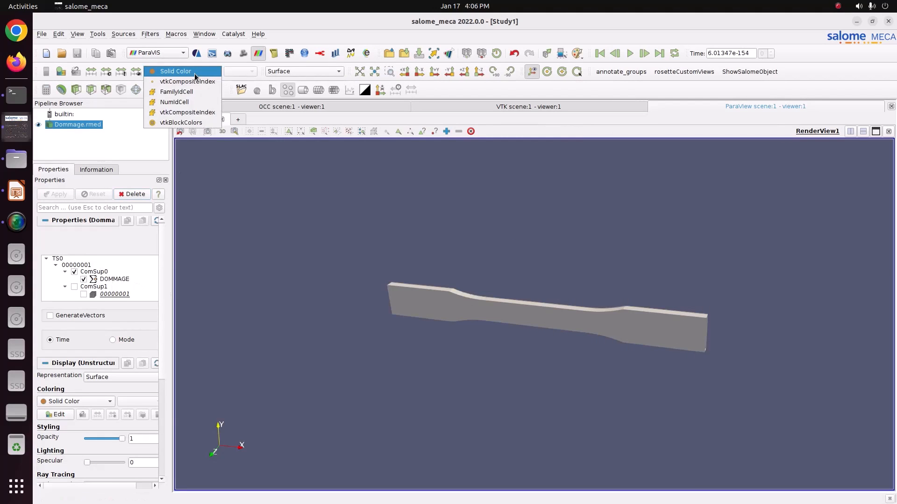
left_click(256, 207)
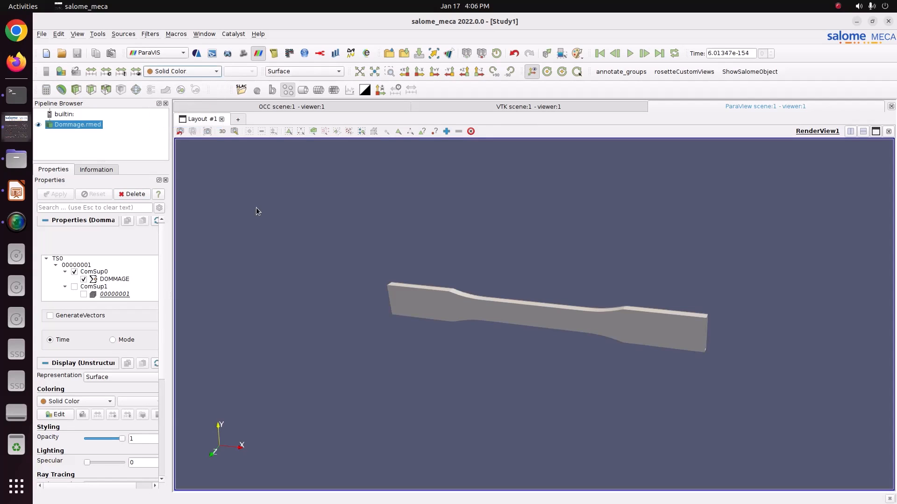
Apply the ELGA field To Surface filter to Dommage.rmed and colour the resulting surface by the DOMMAGE field
left_click(151, 34)
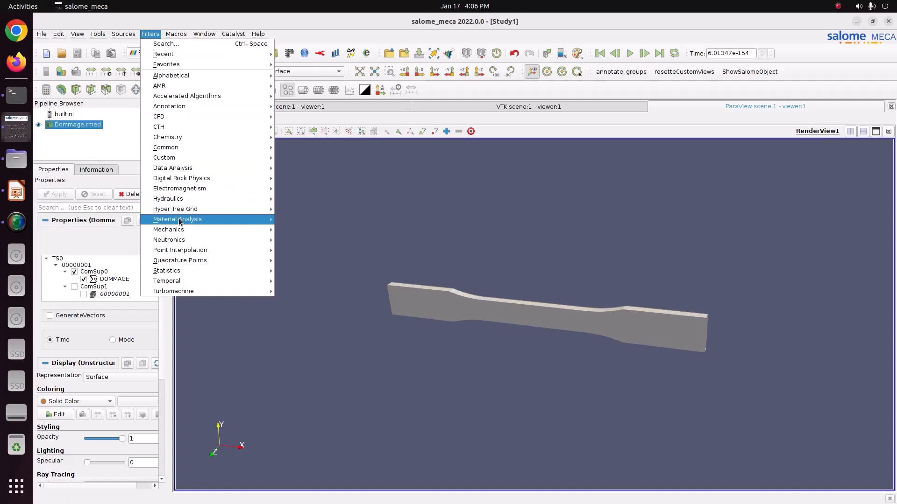
mouse_move(200, 96)
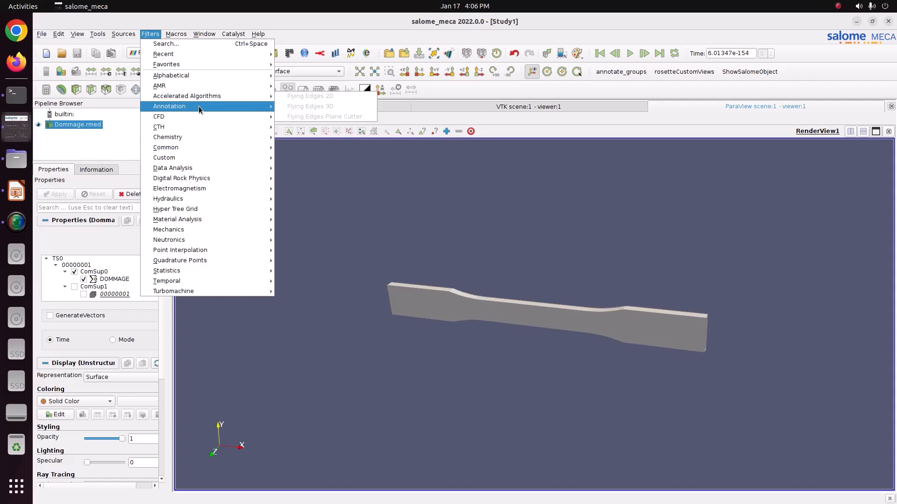
mouse_move(186, 229)
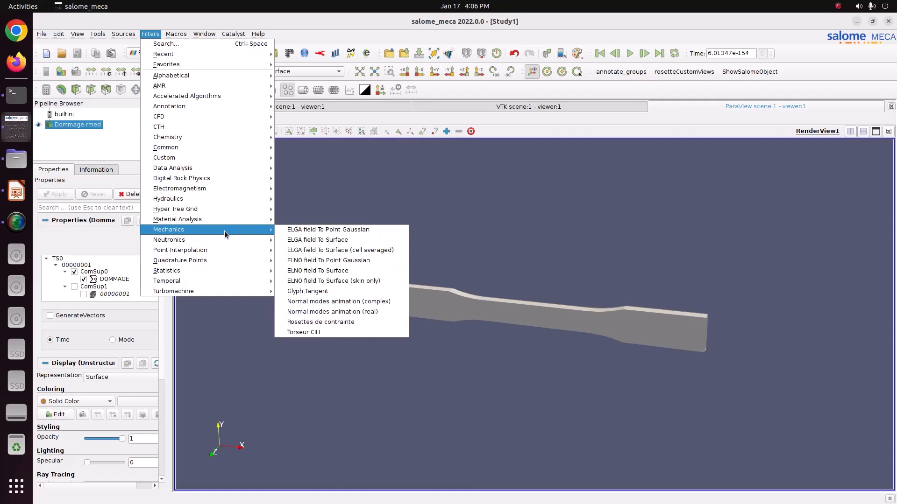
left_click(304, 243)
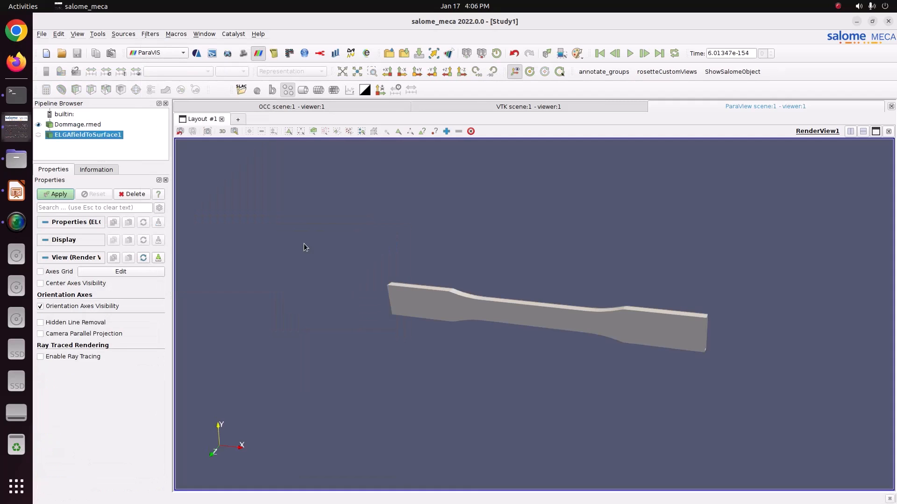
left_click(60, 195)
left_click(202, 73)
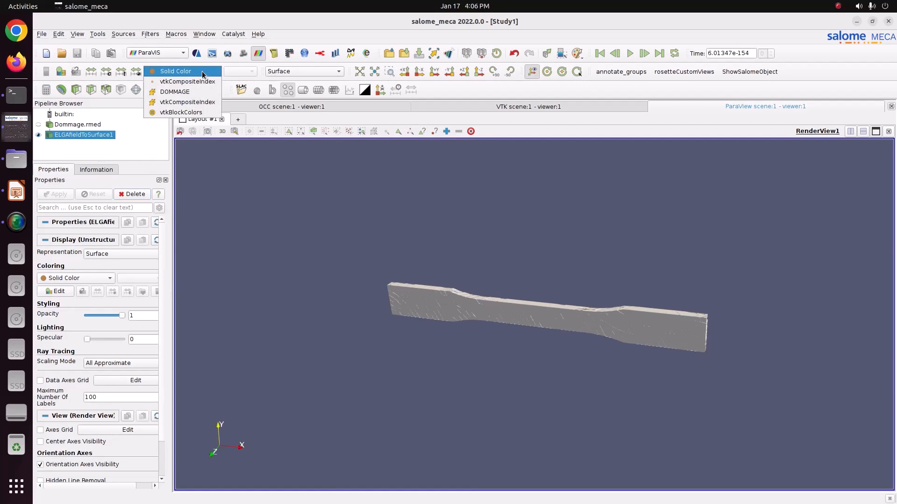
left_click(166, 92)
Move the DOMMAGE colour legend above the specimen's level and orient the specimen with its wide face in view at the first time step
left_click_drag(402, 276, 414, 326)
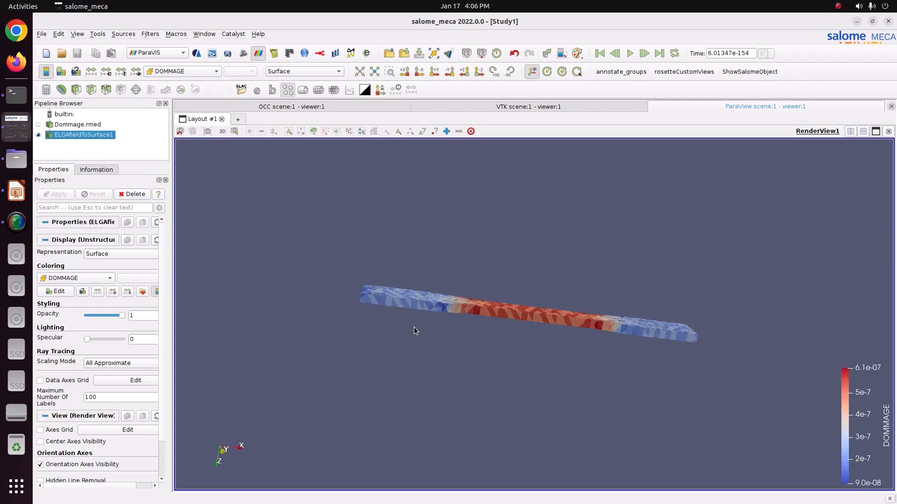
left_click_drag(852, 379, 767, 187)
left_click_drag(550, 275, 506, 317)
middle_click_drag(504, 313, 467, 327)
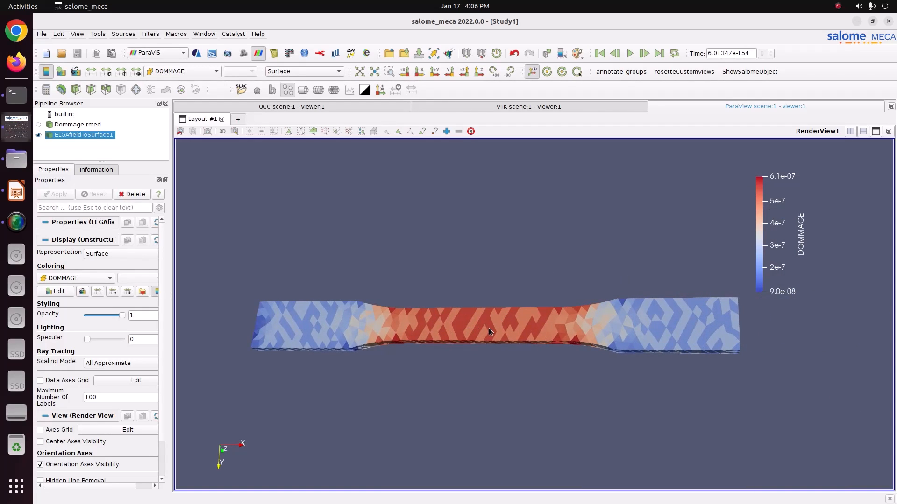
mouse_move(489, 327)
left_mouse_down()
mouse_move(509, 304)
mouse_move(486, 307)
mouse_move(503, 321)
left_mouse_up()
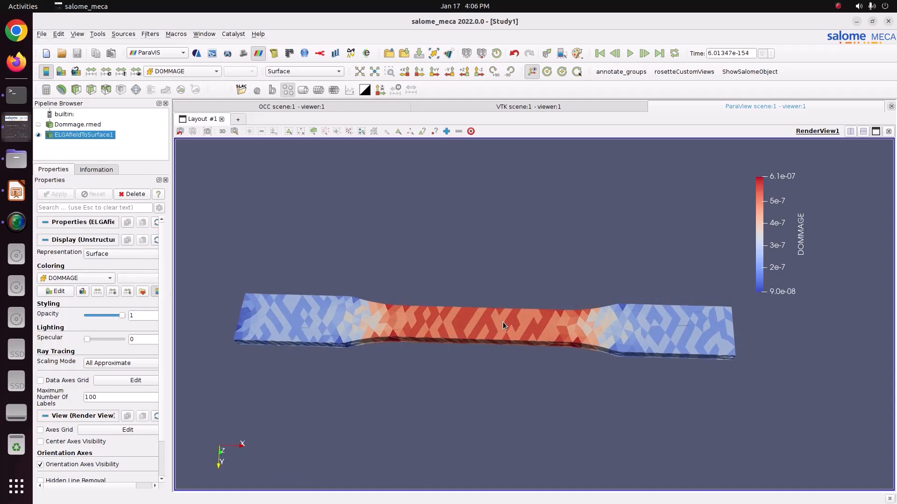
left_click_drag(766, 233, 797, 233)
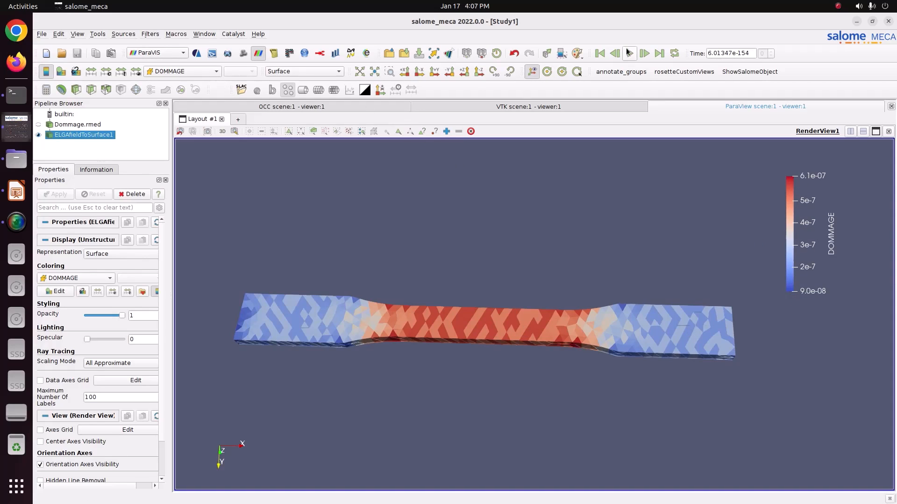
left_click(604, 54)
left_click(600, 54)
Add a Calculator filter to the ELGA surface with the cell-data expression 1/DOMMAGE and colour the specimen by Result
left_click(150, 34)
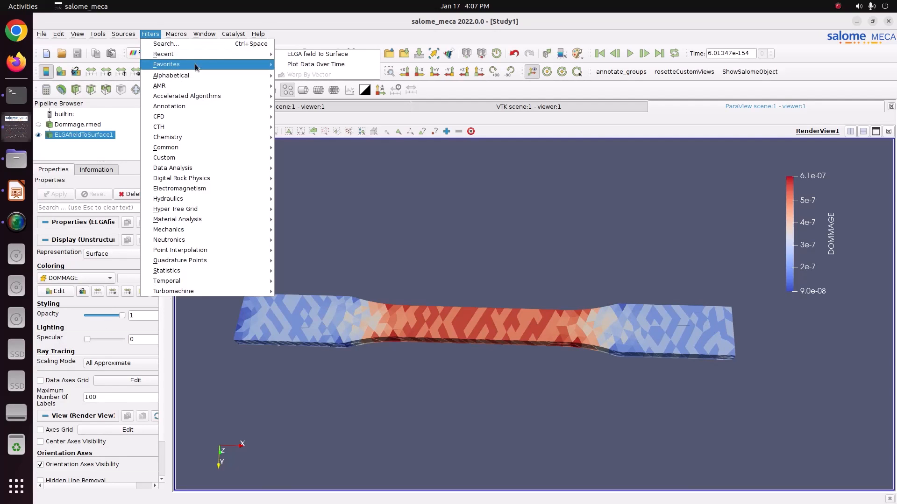
mouse_move(189, 75)
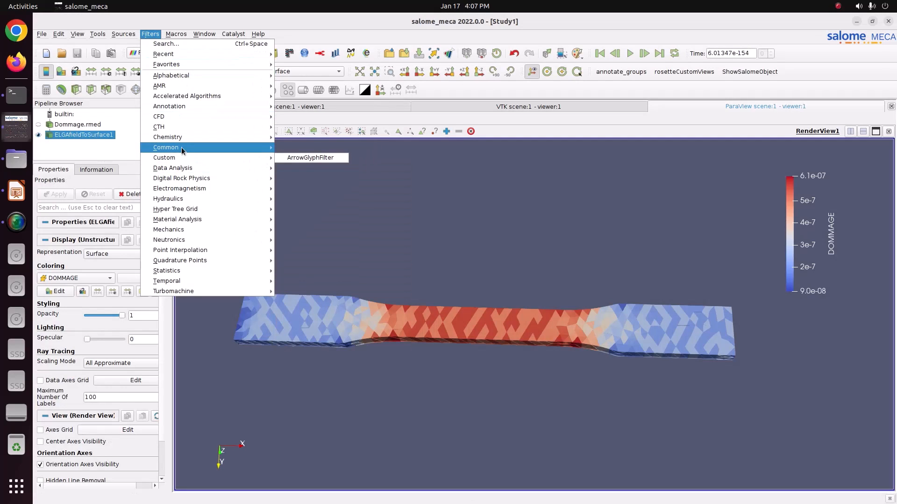
mouse_move(220, 150)
left_click(304, 147)
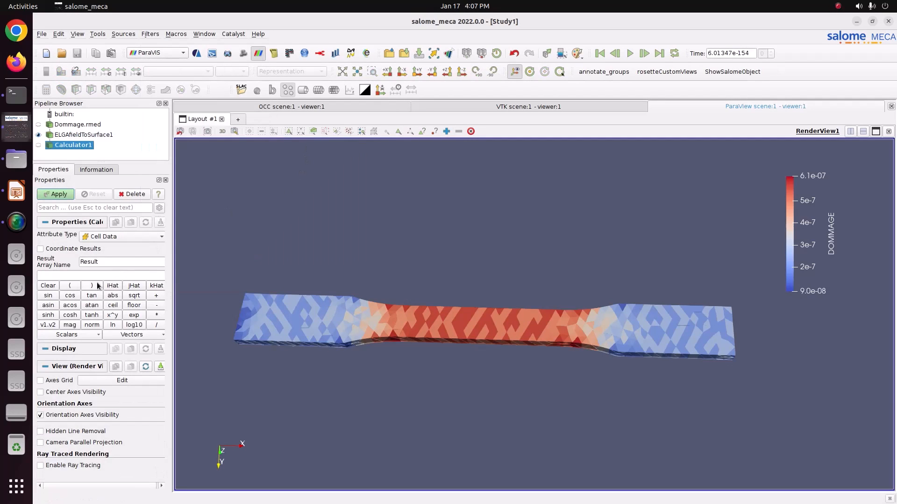
left_click(73, 276)
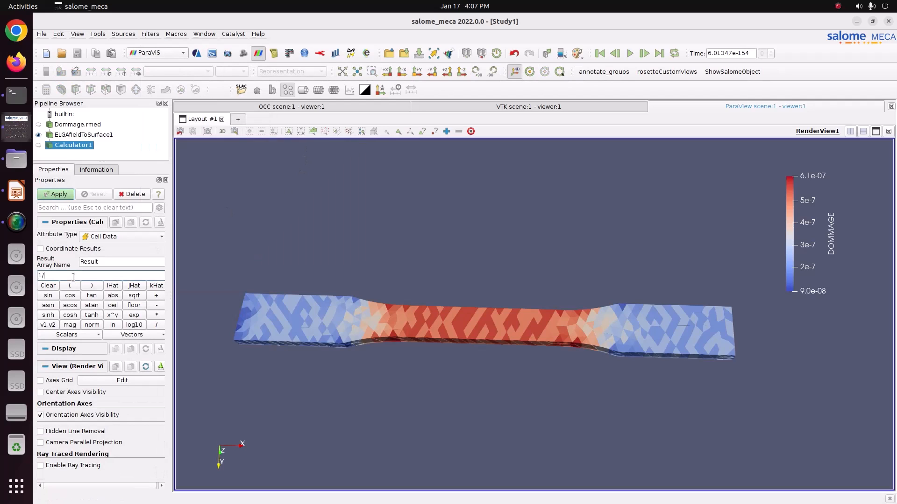
left_click(66, 334)
left_click(58, 195)
left_click(180, 71)
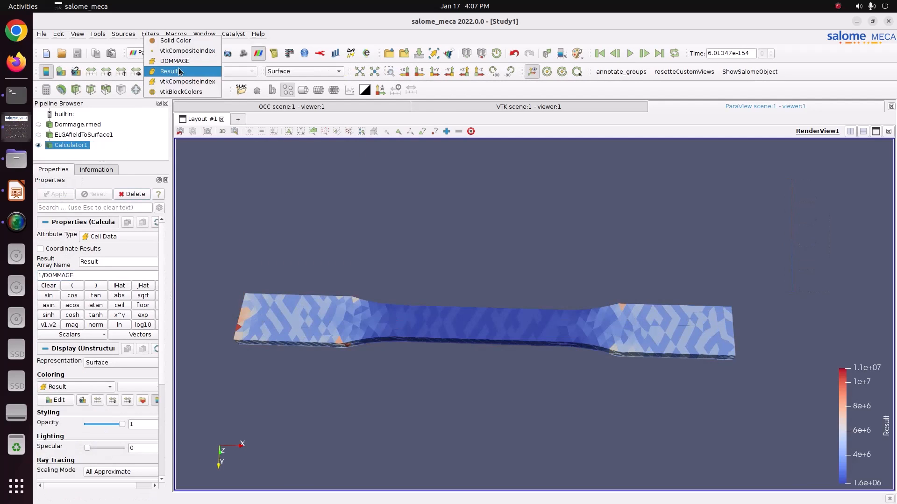
left_click(179, 71)
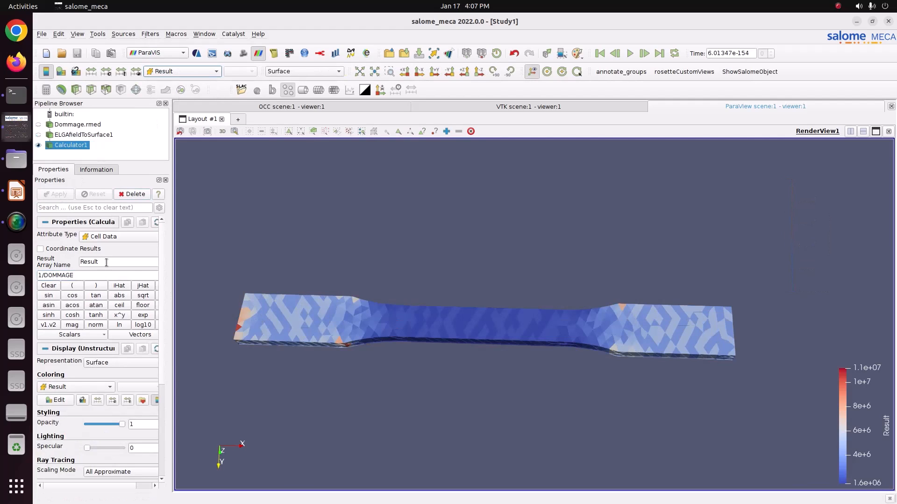
Rename the calculator's result array to Life and colour the specimen by the Life field
double_click(148, 262)
type("L")
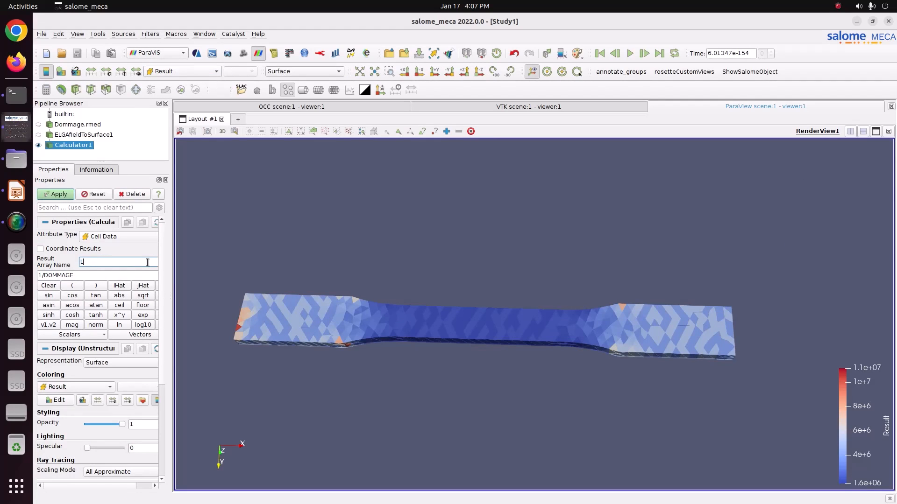
type("ife")
left_click(59, 195)
left_click(174, 72)
left_click(165, 49)
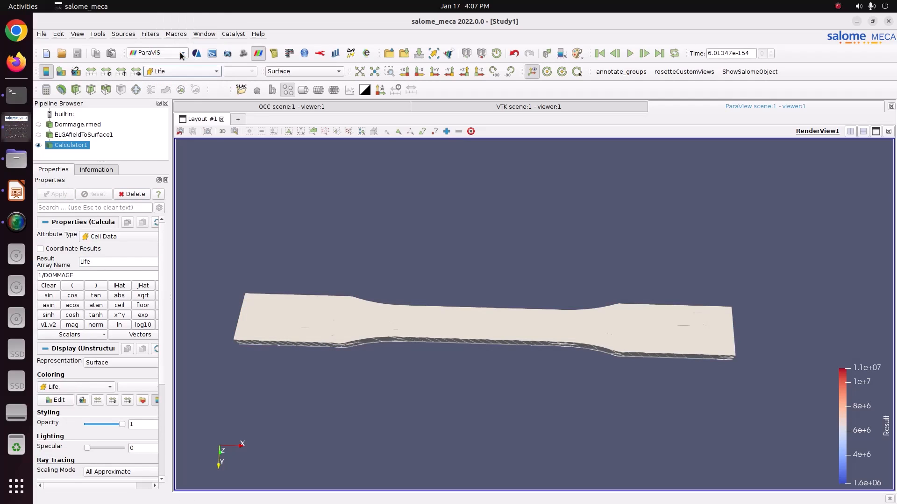
left_click_drag(391, 292, 444, 324)
middle_click_drag(444, 326, 451, 291)
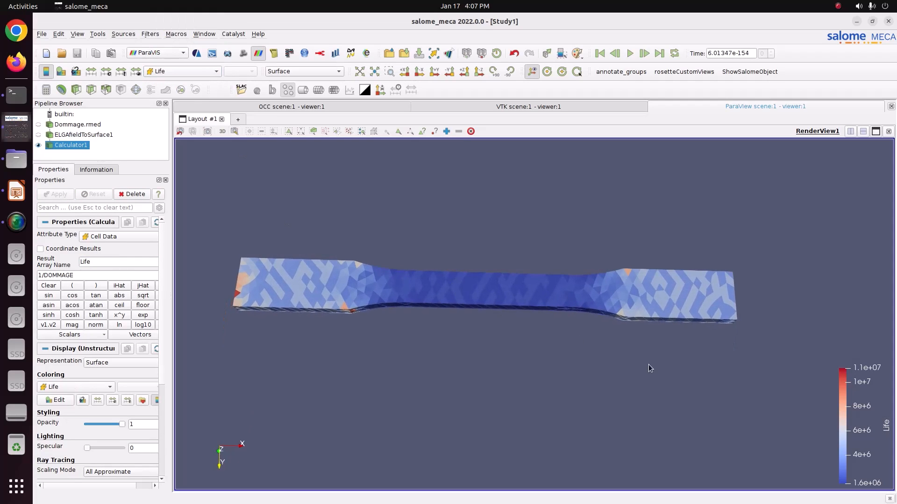
Place the Life colour legend vertically beside the specimen's end and take a closer look at the life distribution
left_click_drag(861, 446, 845, 348)
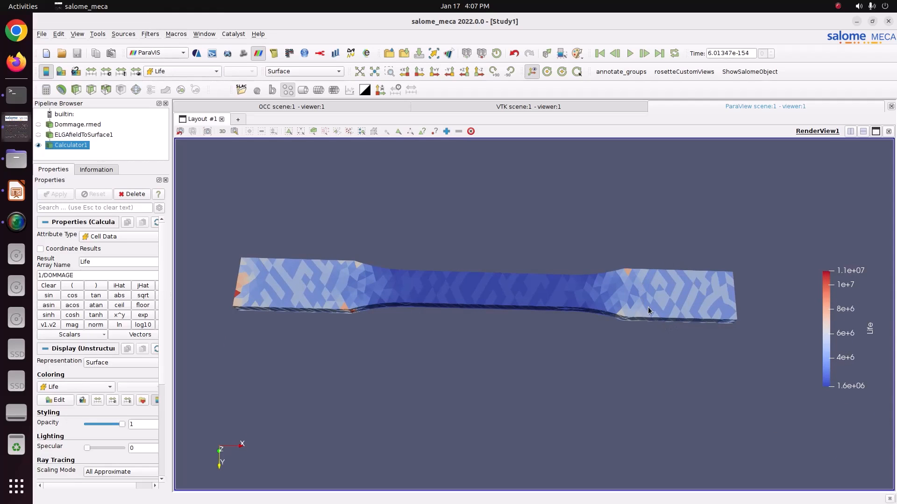
left_click_drag(648, 298, 639, 295)
scroll(671, 290, "up", 1)
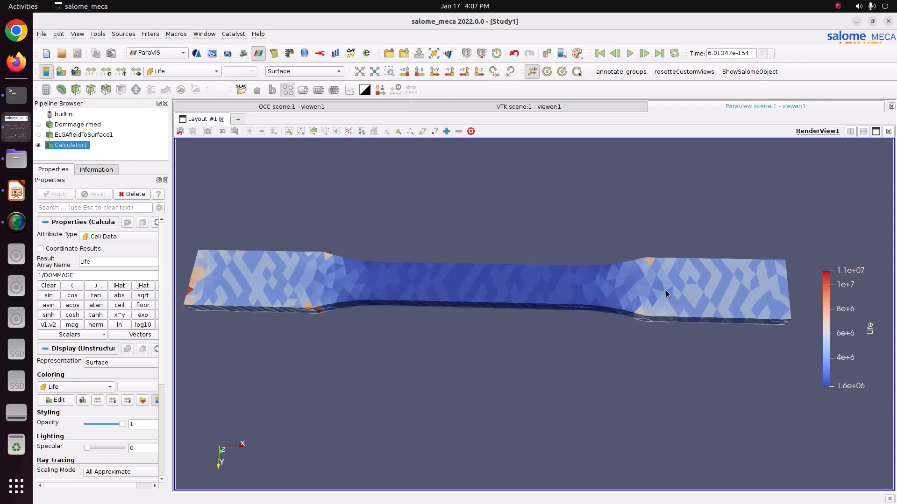
middle_click_drag(666, 290, 653, 285)
mouse_move(654, 285)
left_mouse_down()
mouse_move(640, 268)
mouse_move(641, 280)
left_mouse_up()
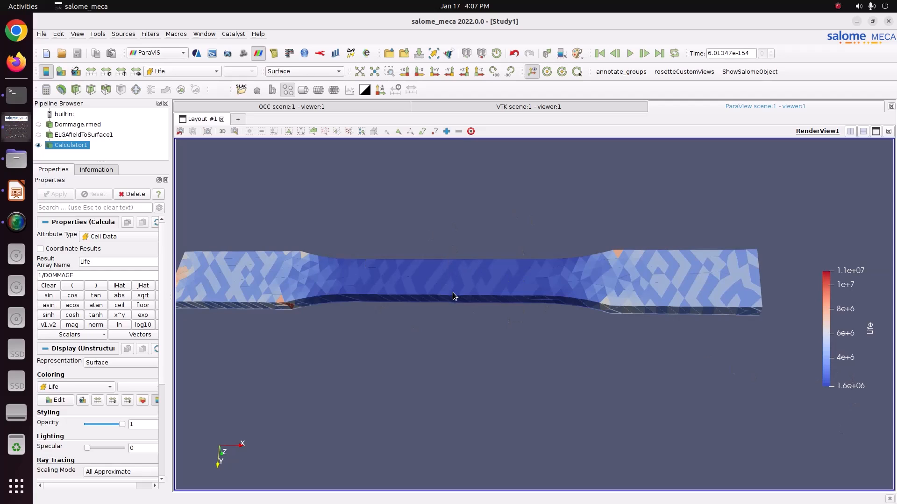
Show ELGAfieldToSurface1 instead of Calculator1 and apply the Blue to Red Rainbow preset to its DOMMAGE colour map
left_click(38, 135)
left_click(38, 144)
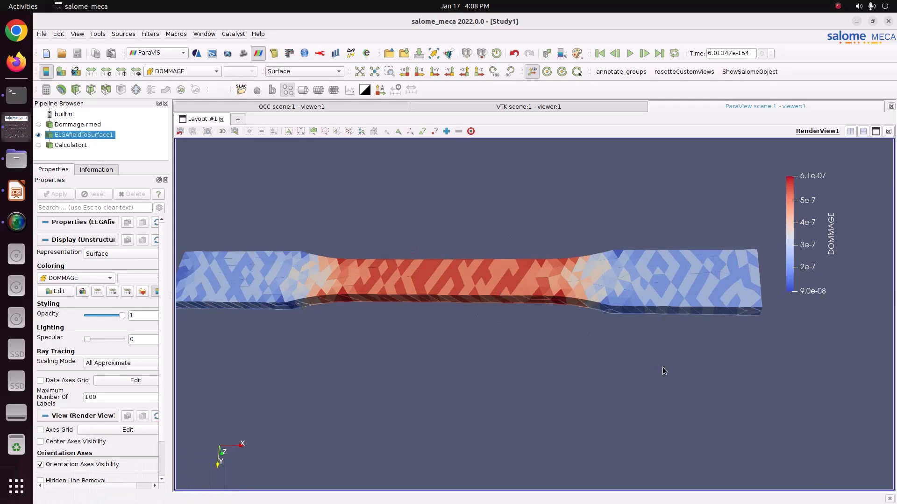
left_click(142, 291)
left_click(587, 134)
left_click(588, 162)
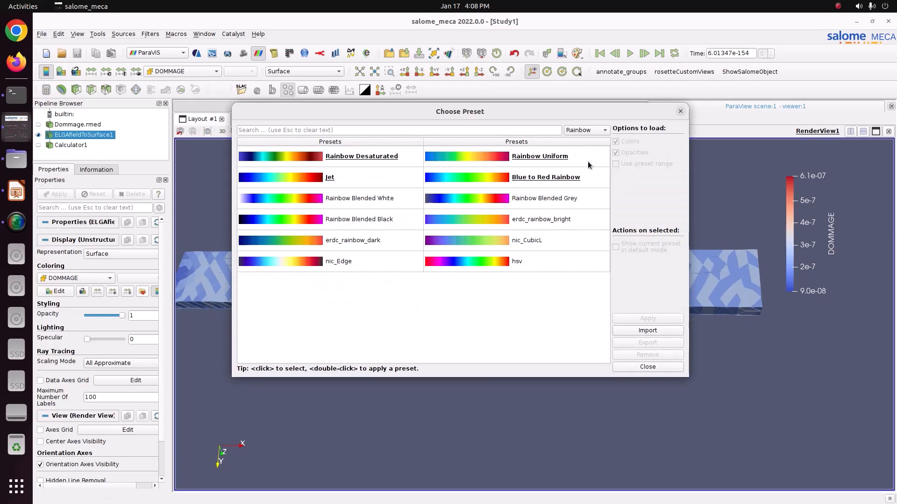
left_click(564, 182)
left_click(647, 318)
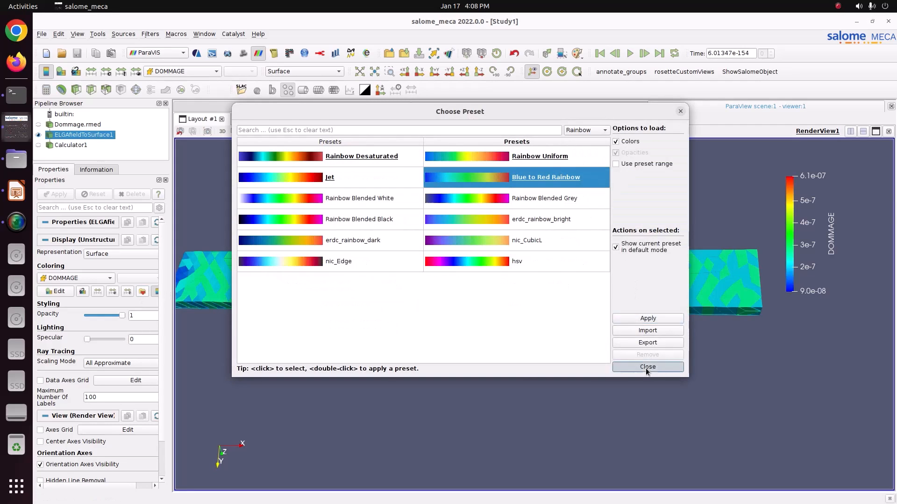
left_click(646, 367)
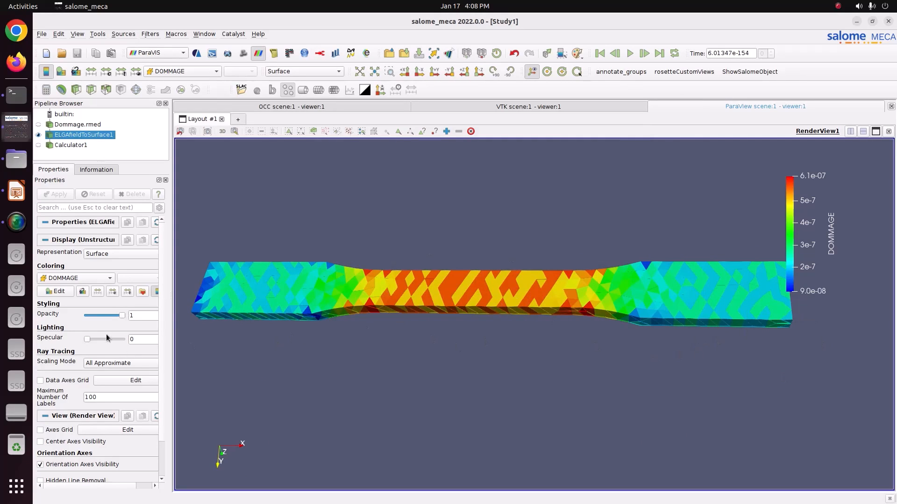
Set the number of table values in the DOMMAGE colour map to 12
left_click(56, 291)
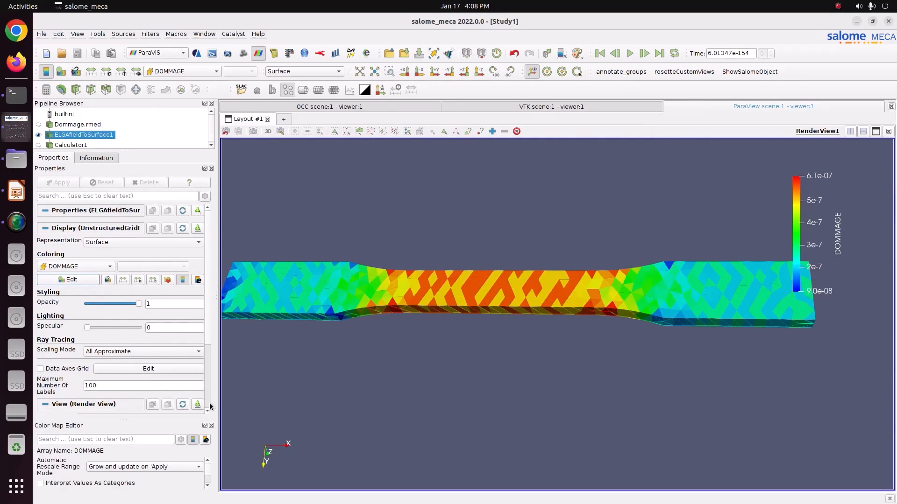
double_click(179, 468)
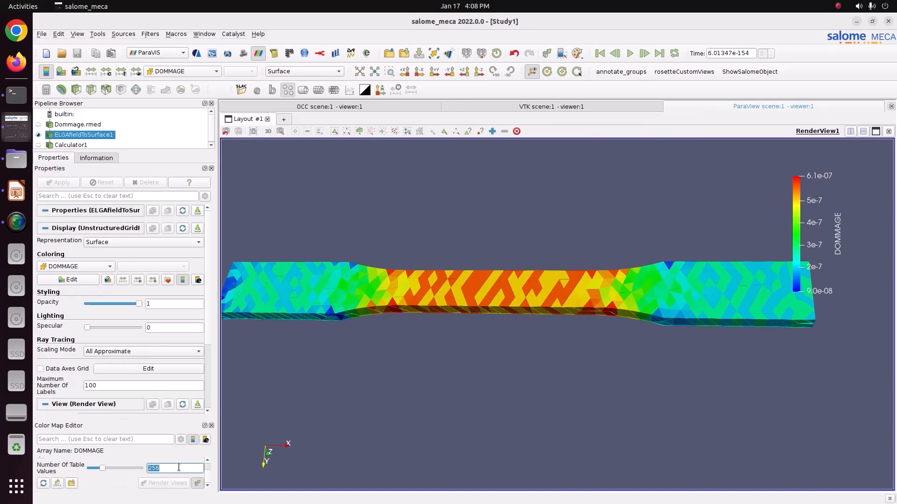
type("12")
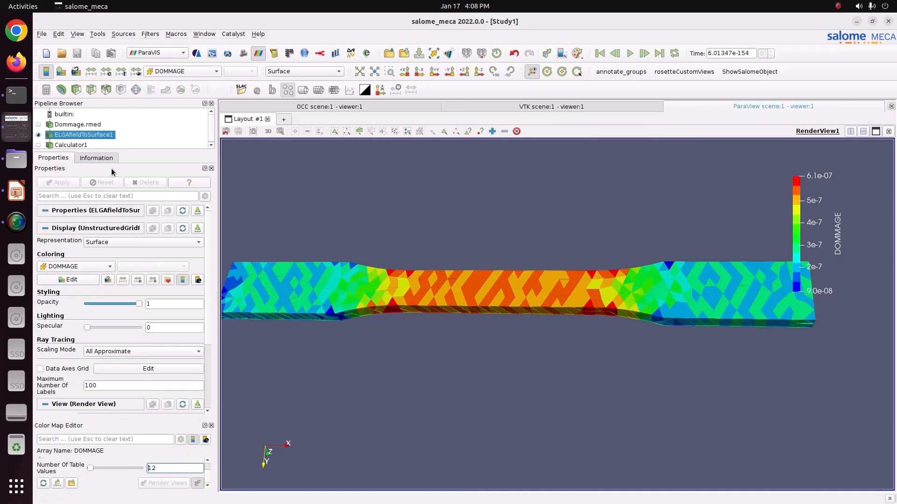
Hide ELGAfieldToSurface1 and display the Calculator1 life result in the render view
left_click(85, 145)
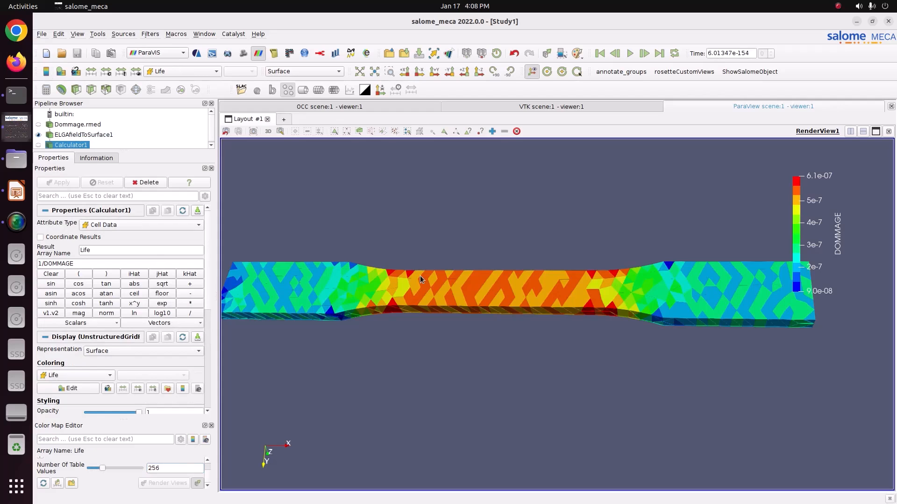
left_click_drag(419, 275, 449, 297)
left_click(73, 145)
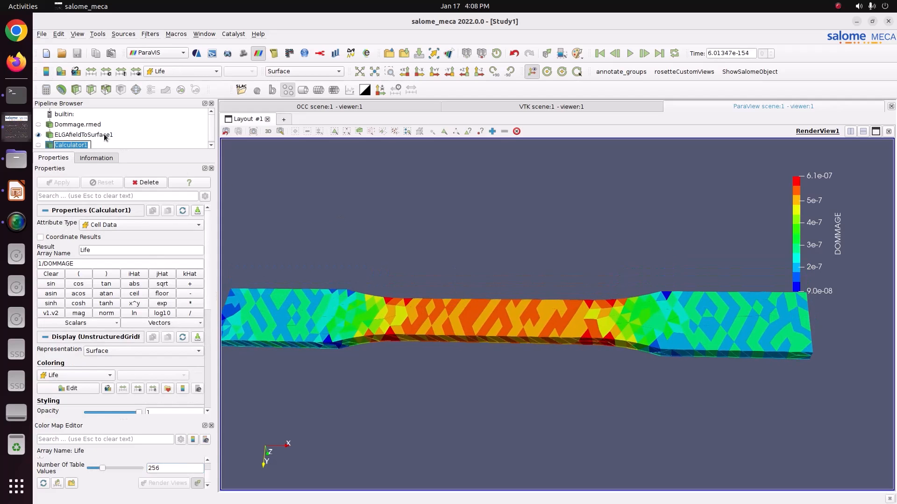
left_click(38, 134)
left_click(38, 145)
left_click_drag(455, 246, 516, 270)
Place the Life colour legend horizontally beneath the specimen and centre the whole specimen above it
left_click_drag(504, 317, 642, 351)
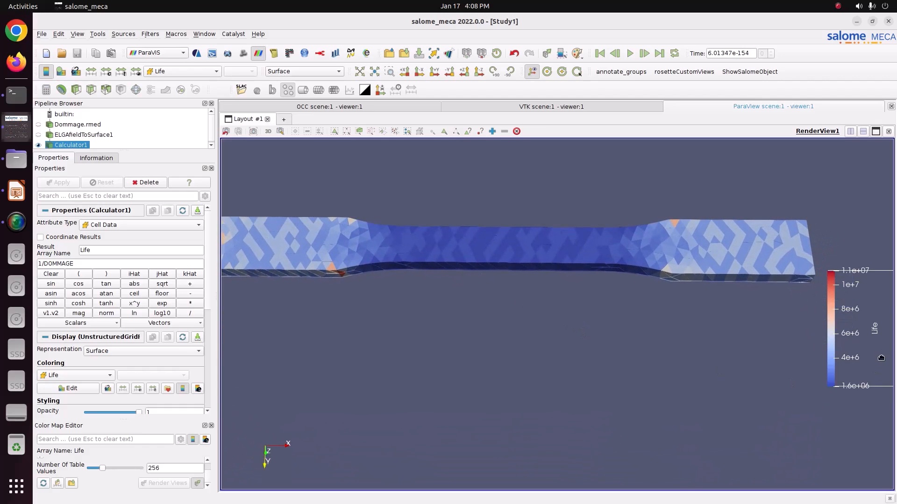
left_click_drag(880, 359, 565, 490)
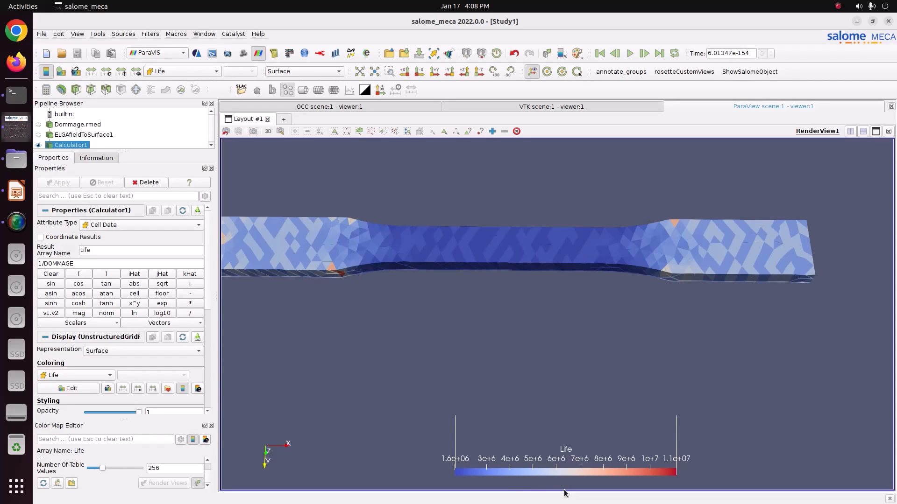
left_click_drag(605, 351, 623, 326)
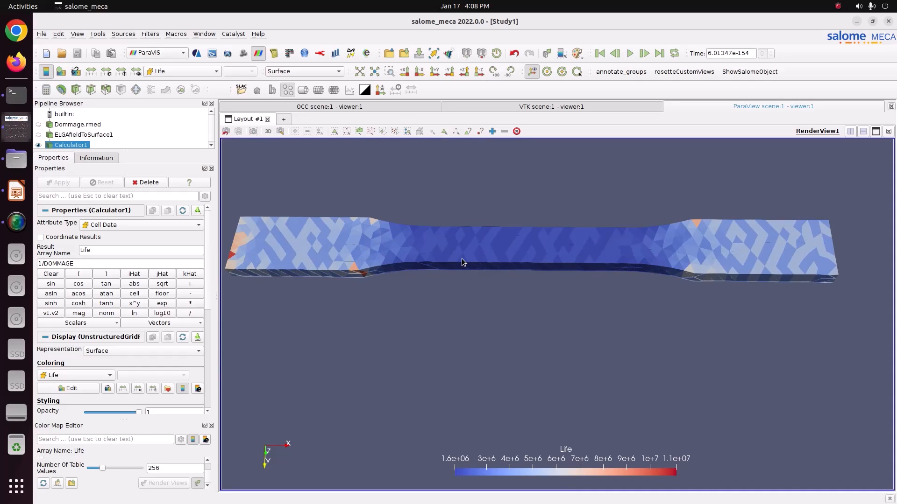
middle_click_drag(461, 259, 474, 280)
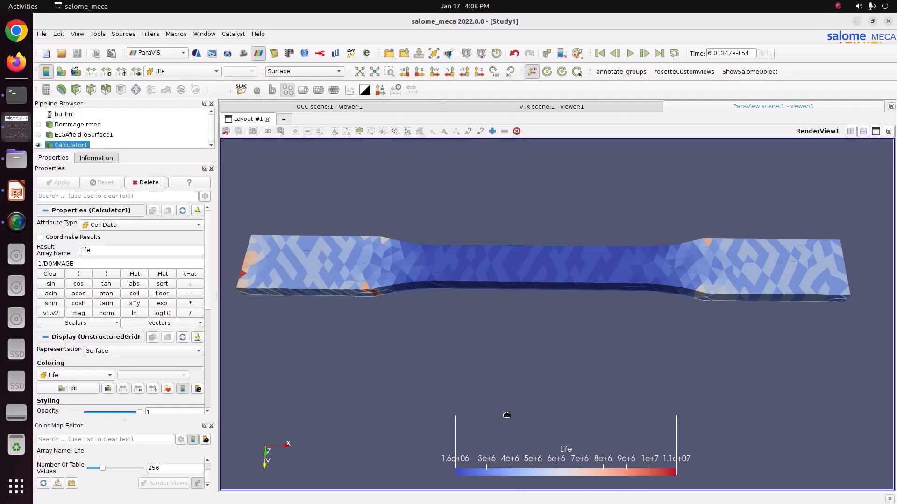
Switch to LibreOffice Impress to review the first slide of Dogbone_plastic.pptx, and return to the life plot in salome_meca
left_click(17, 191)
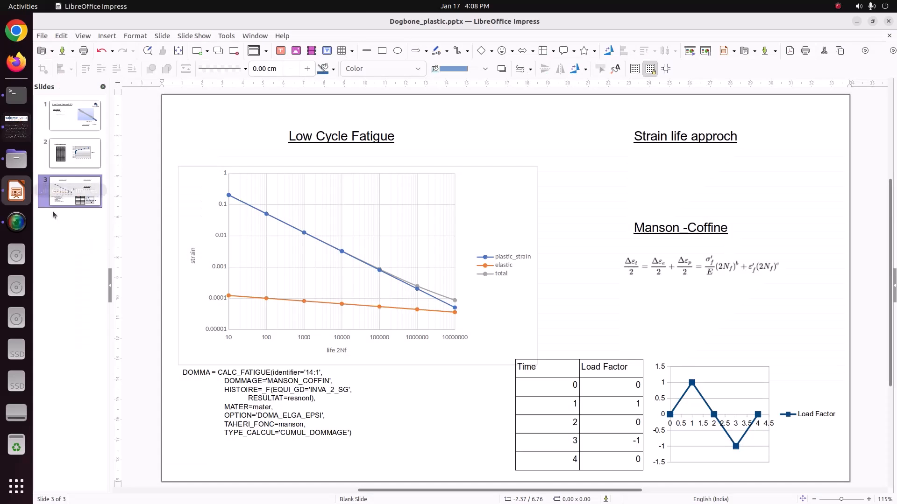
left_click(89, 119)
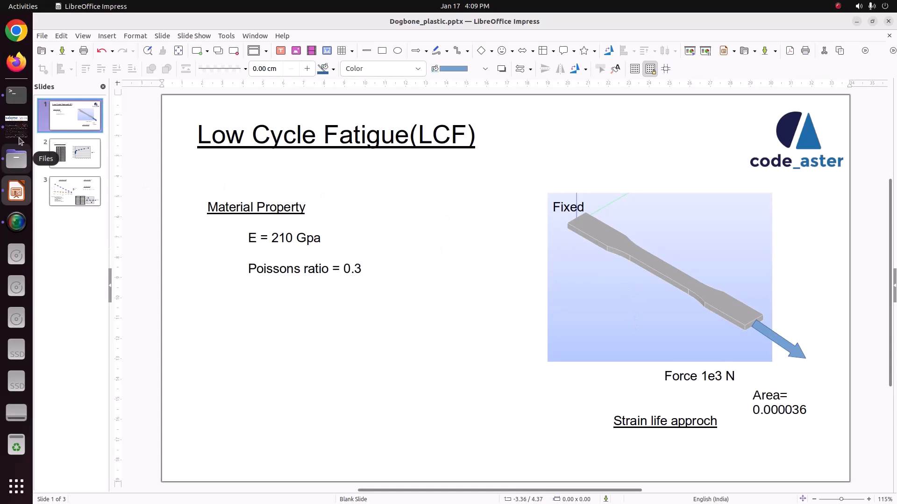
left_click(18, 131)
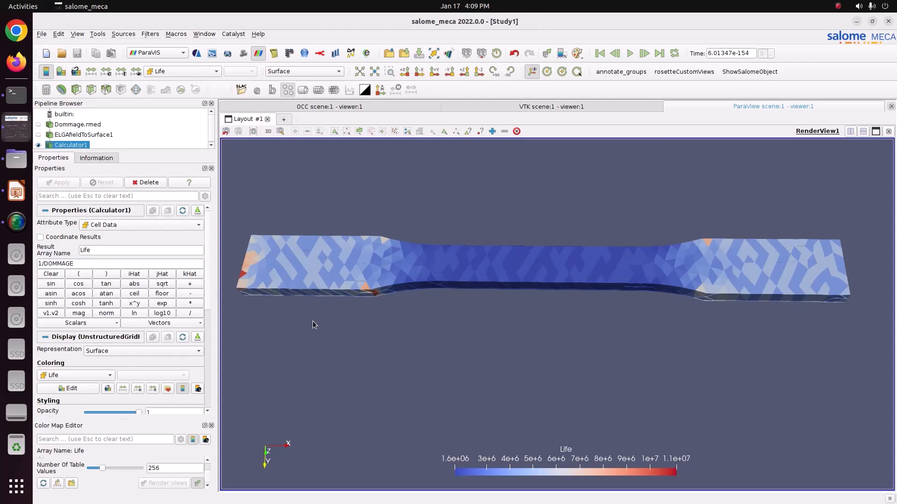
middle_click_drag(518, 275, 520, 288)
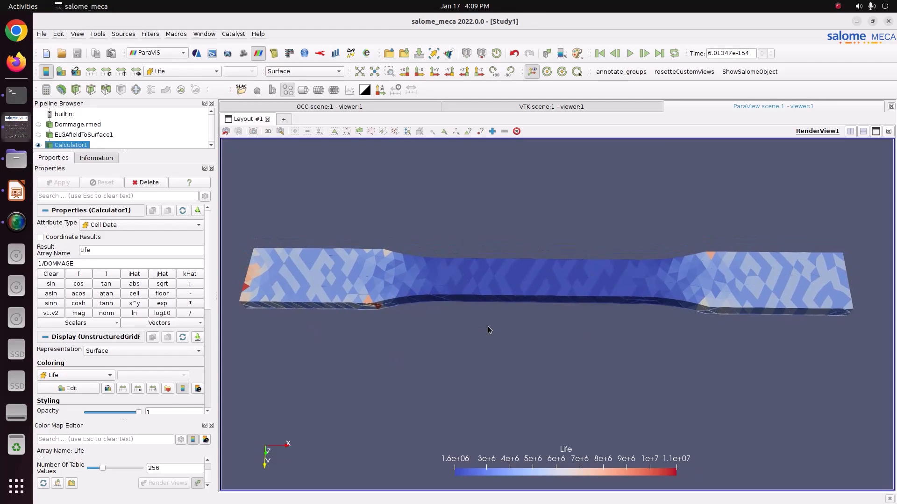